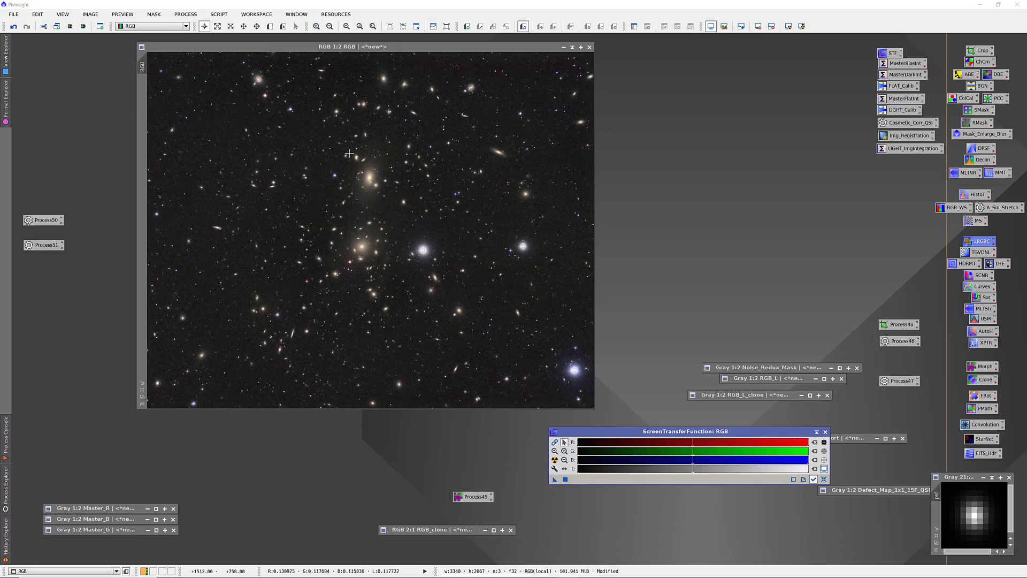
- Examine the bright bluish-white star beside the galaxy cluster's centre in the RGB image for colour artefacts in its core and halo
scroll(464, 258, "up", 2)
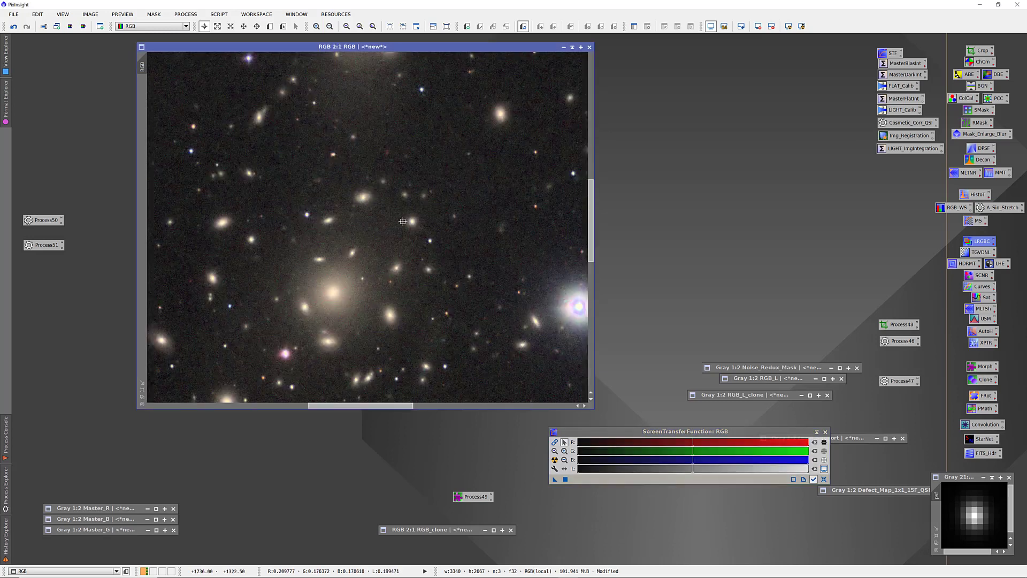
left_click(403, 220)
left_click_drag(503, 274, 333, 185)
scroll(357, 238, "up", 2)
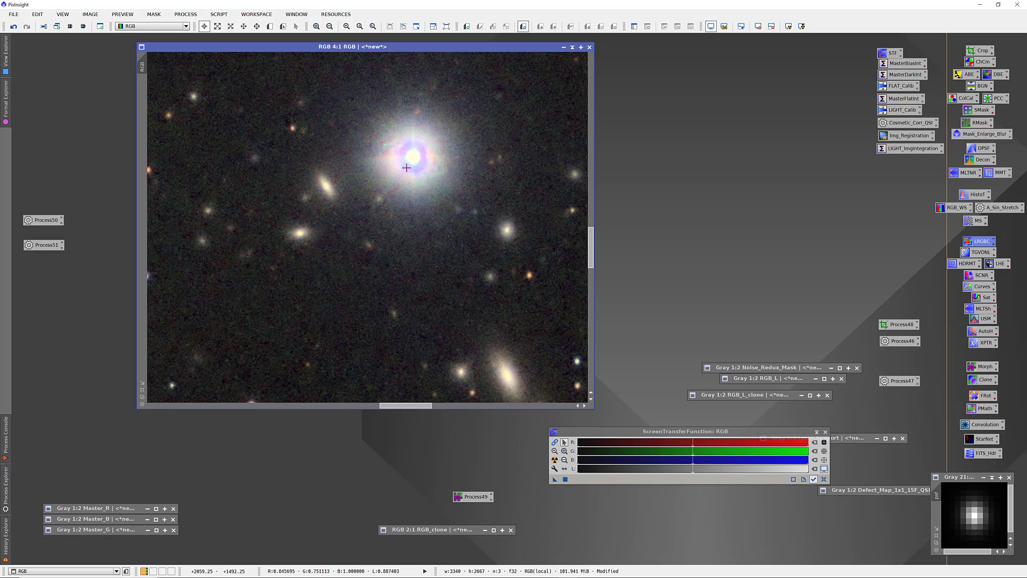
scroll(405, 168, "down", 3)
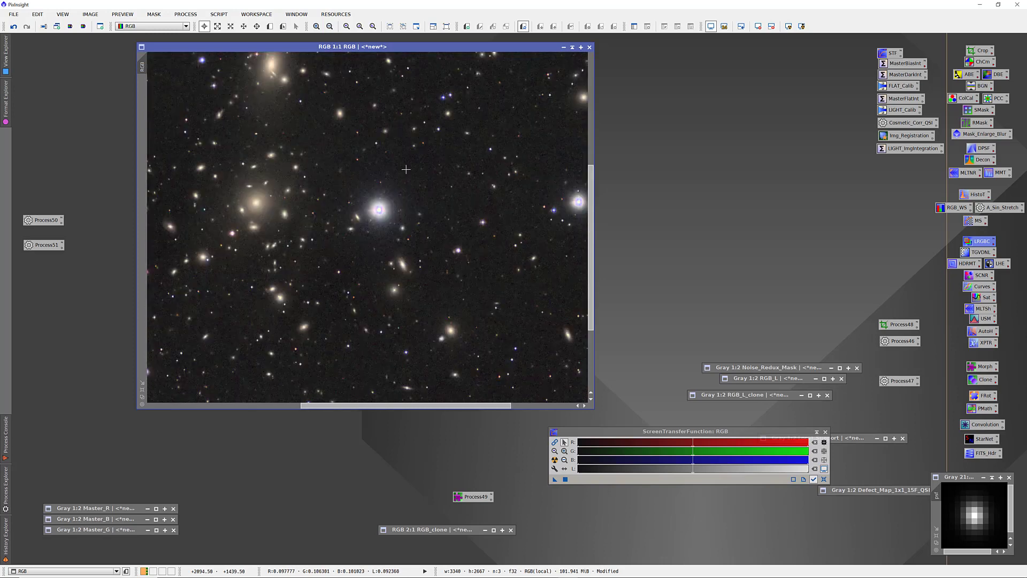
scroll(405, 169, "down", 1)
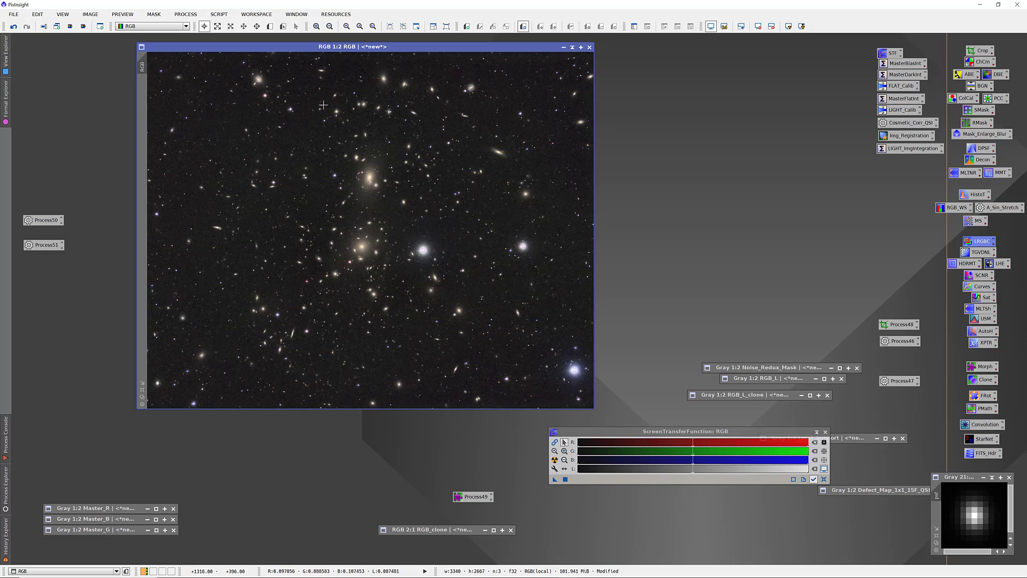
- Examine the colours and cores of the smaller stars across the upper part of the RGB image
scroll(323, 105, "up", 2)
left_click_drag(419, 137, 340, 293)
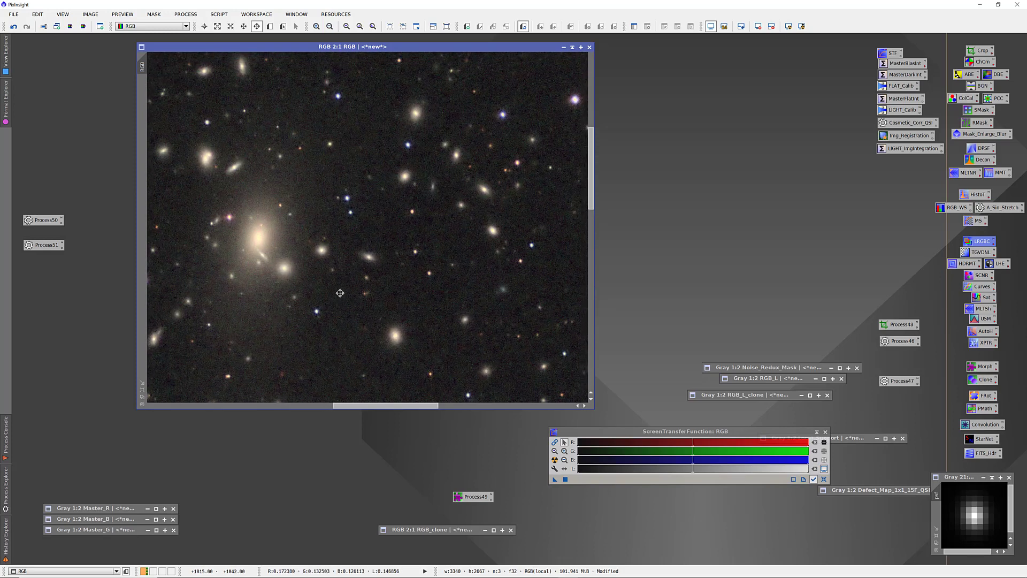
left_click_drag(420, 142, 240, 263)
scroll(466, 208, "up", 1)
scroll(467, 207, "up", 1)
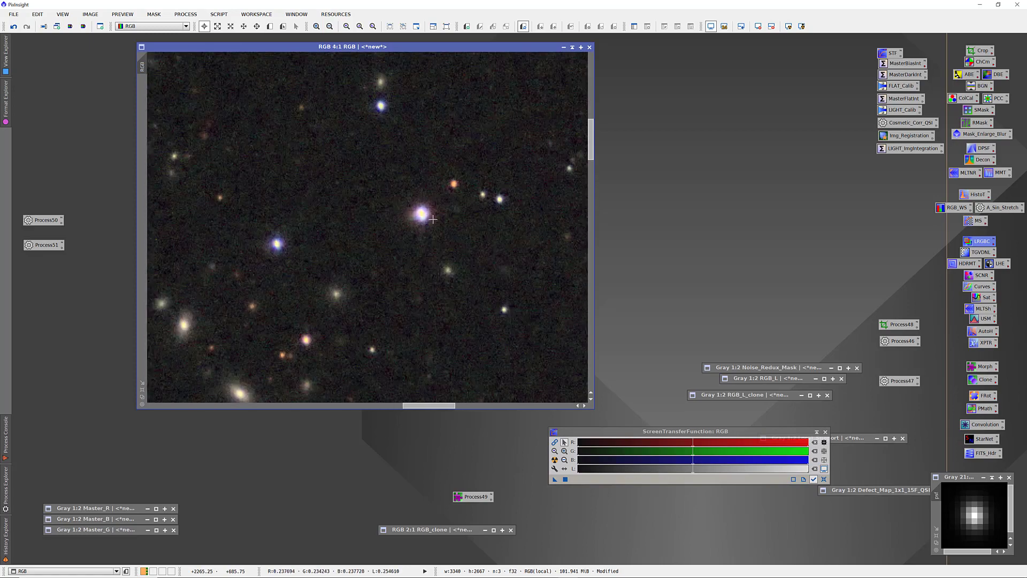
scroll(434, 219, "up", 1)
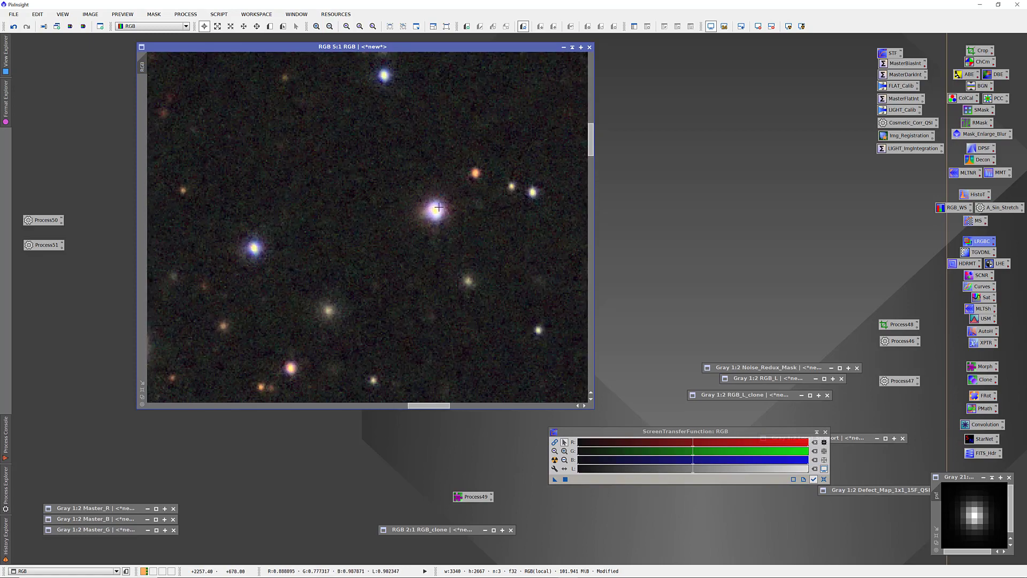
left_click_drag(203, 202, 474, 206)
left_click_drag(234, 188, 464, 183)
left_click_drag(272, 178, 396, 188)
left_click_drag(250, 195, 487, 201)
scroll(238, 152, "down", 2)
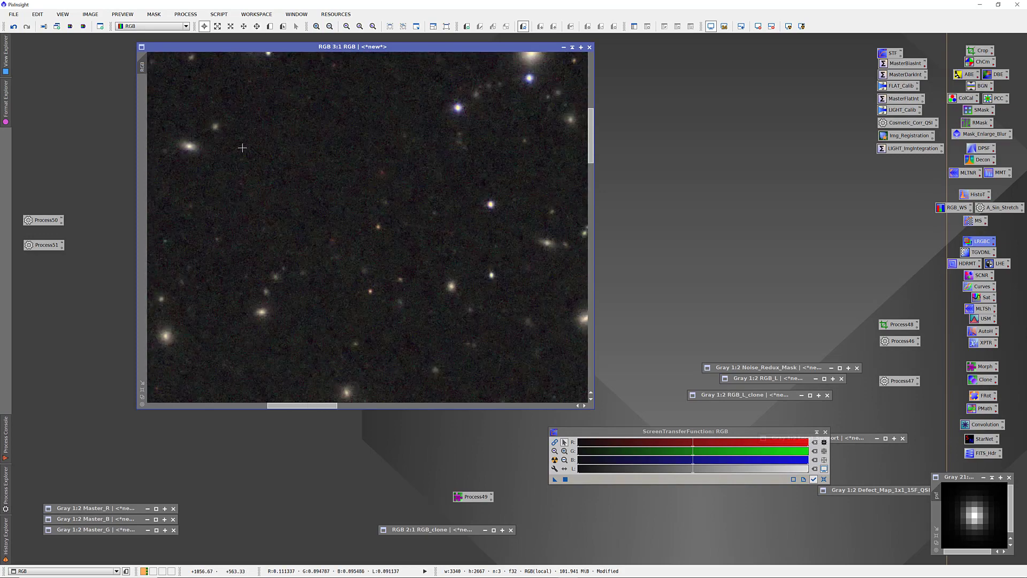
scroll(242, 148, "down", 1)
left_click_drag(211, 127, 354, 252)
scroll(323, 162, "up", 2)
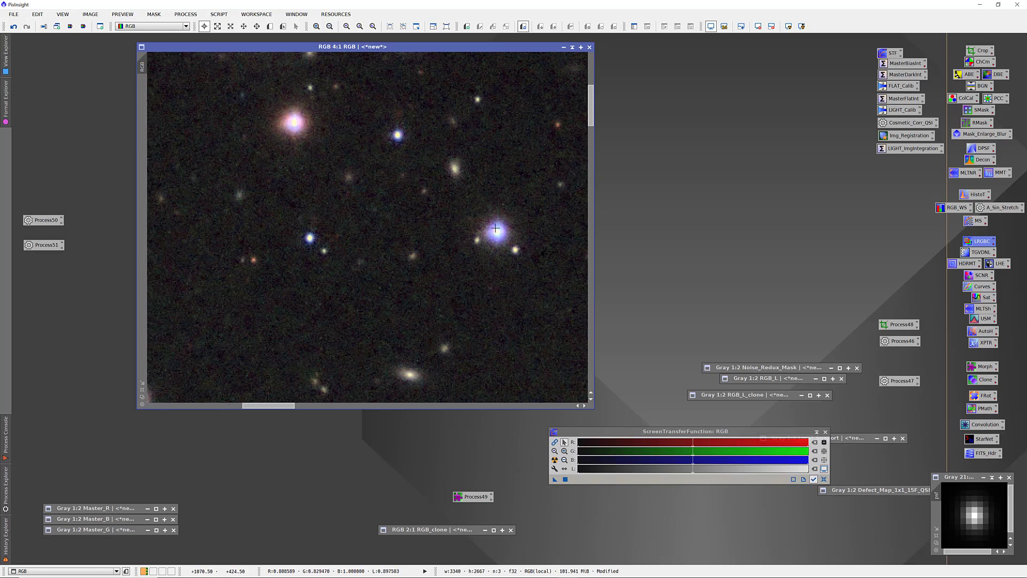
scroll(369, 219, "down", 2)
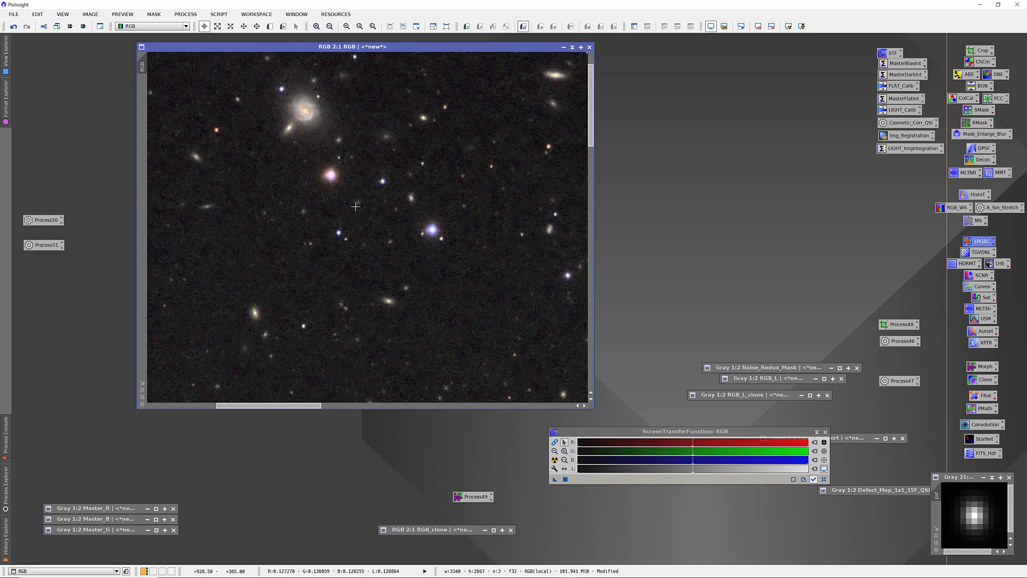
- Examine star colours and cores in the lower part of the RGB image, then return to the full view
scroll(355, 205, "down", 1)
left_click_drag(351, 289, 356, 109)
left_click_drag(328, 274, 339, 128)
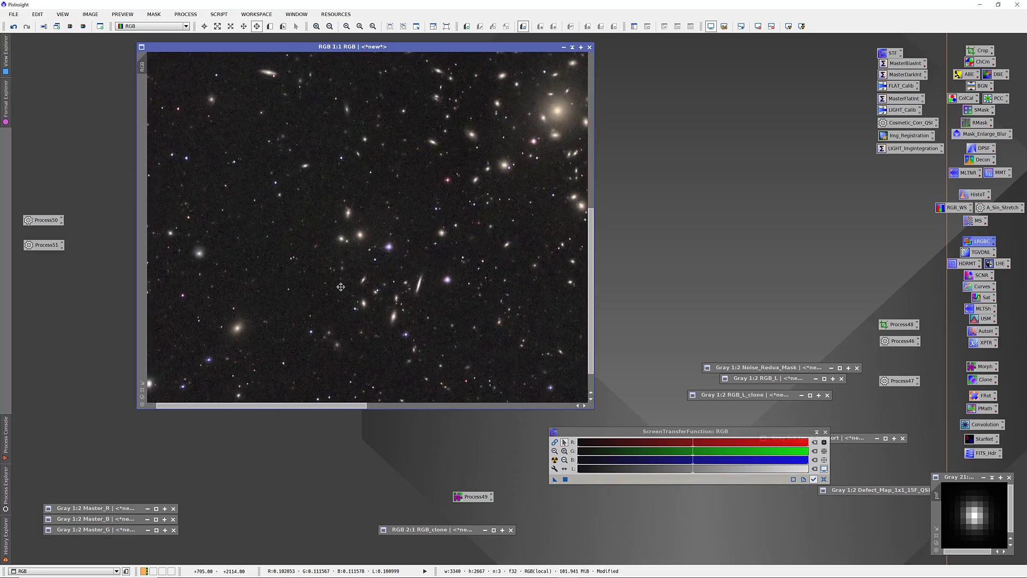
left_click_drag(344, 305, 350, 186)
scroll(233, 397, "up", 2)
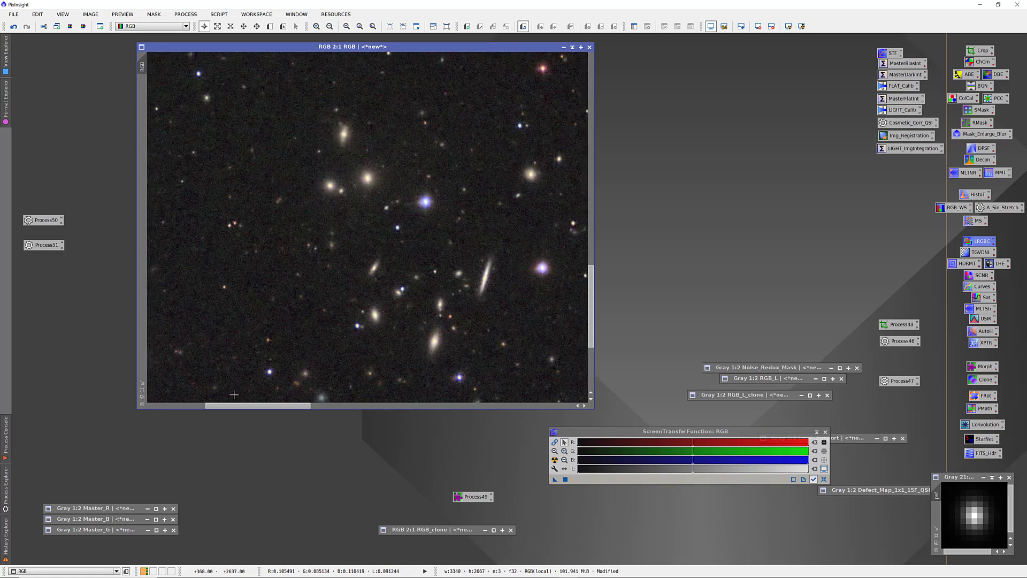
mouse_move(244, 369)
left_mouse_down()
mouse_move(289, 275)
mouse_move(377, 152)
left_mouse_up()
left_click_drag(361, 305, 395, 180)
left_click_drag(322, 342, 489, 197)
key("alt+r")
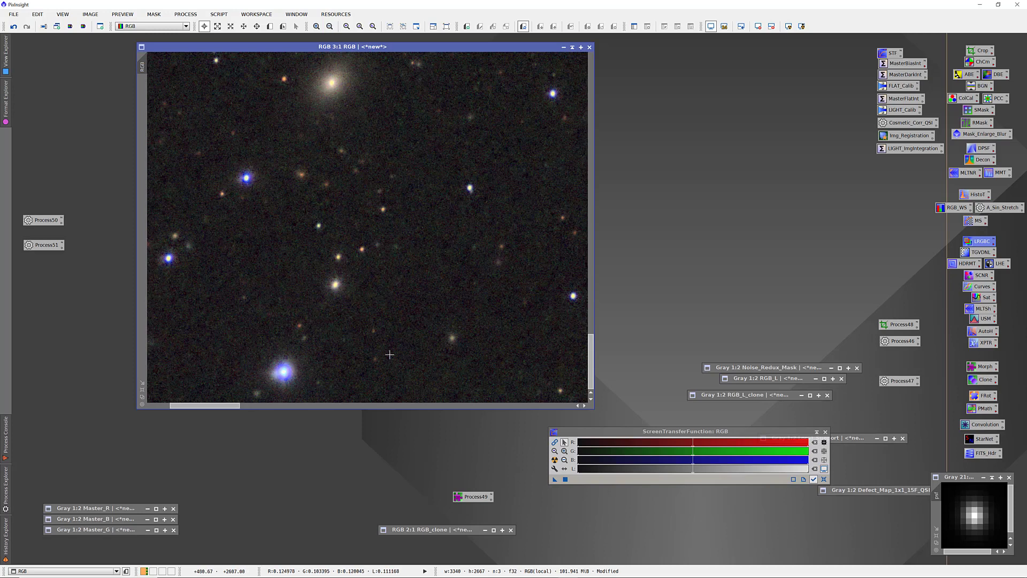
left_click_drag(535, 344, 316, 293)
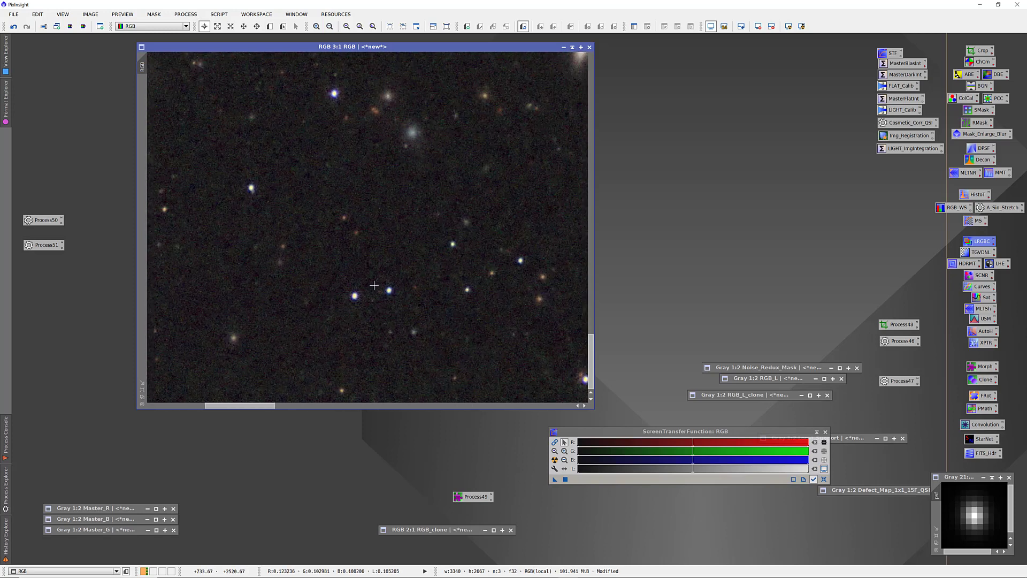
scroll(374, 285, "down", 4)
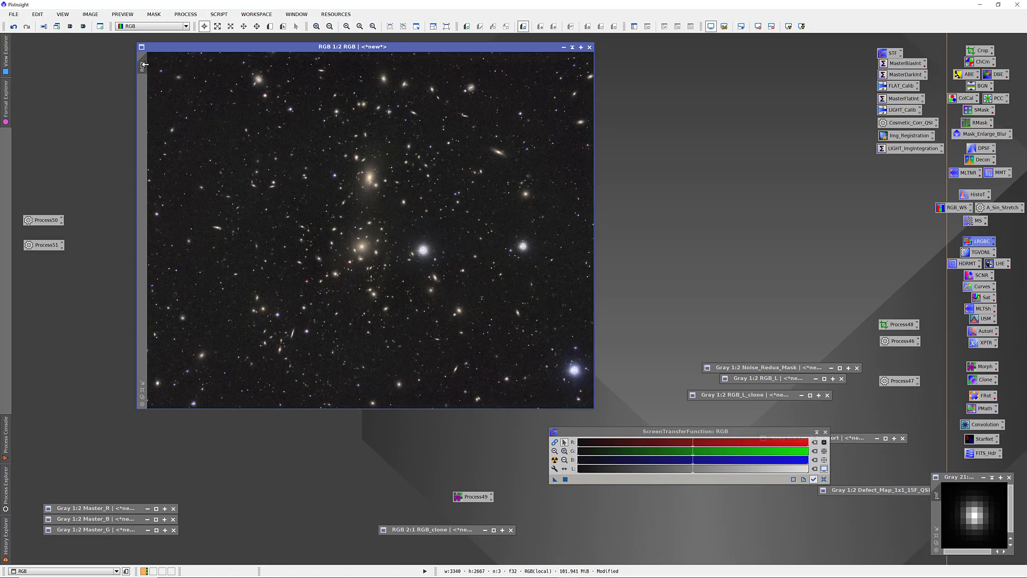
- Extract the RGB image's lightness as a new grayscale image and raise its screen-stretch shadows to about 0.906, isolating the brightest star cores
left_click(83, 26)
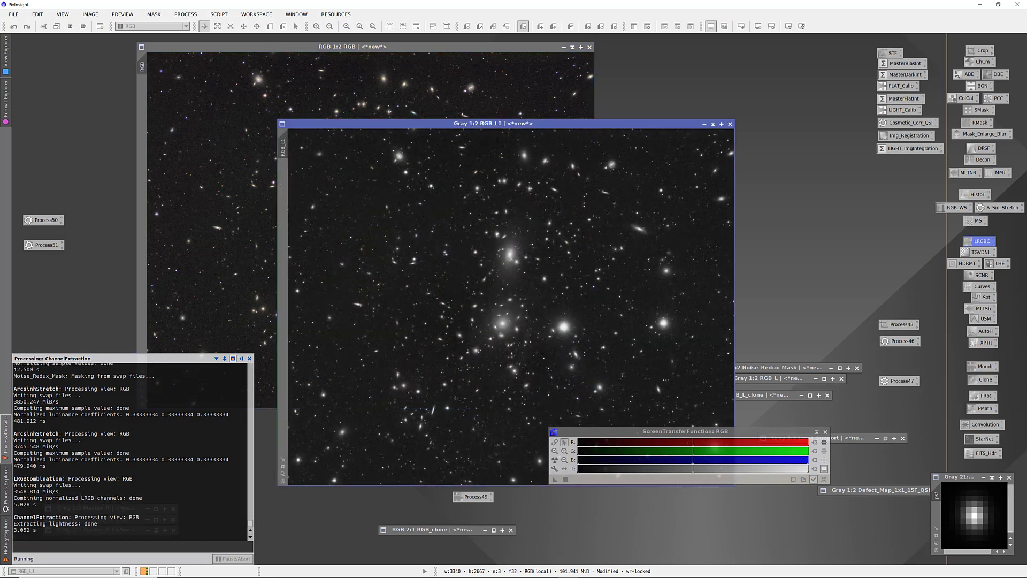
left_click_drag(434, 126, 283, 89)
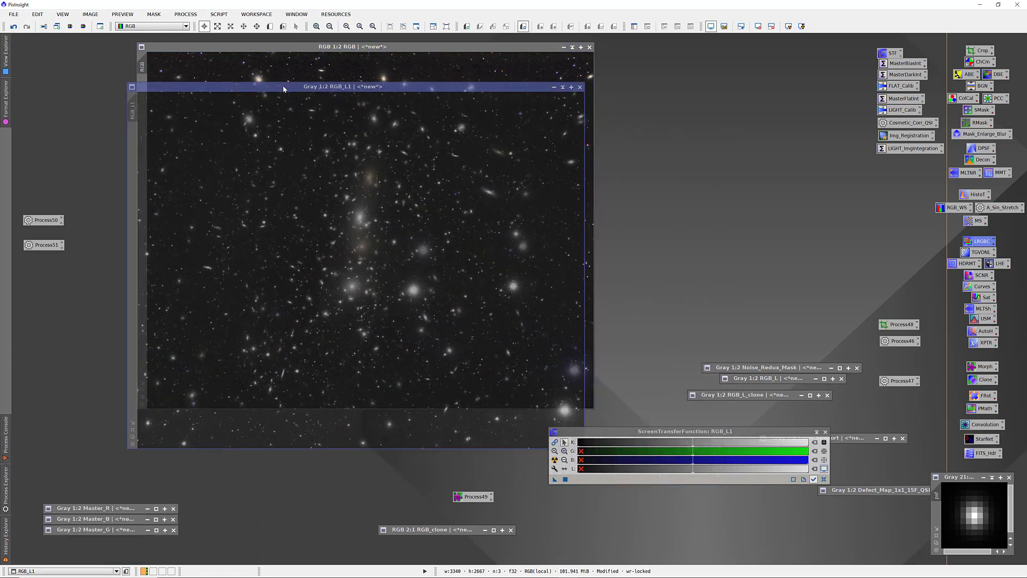
left_click(597, 439)
left_click_drag(578, 448, 787, 438)
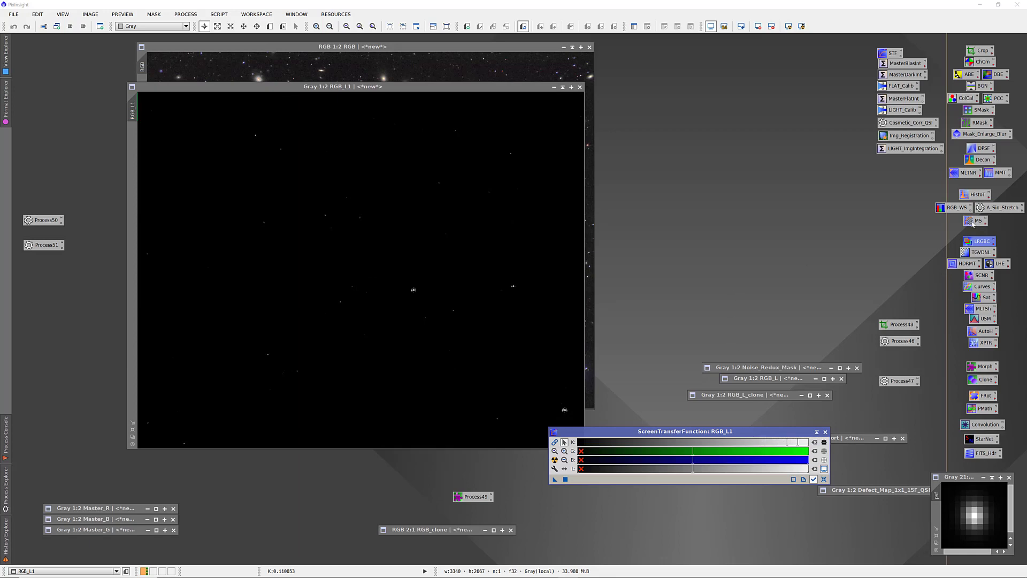
- Transfer the screen stretch to HistogramTransformation, apply it permanently to RGB_L1, reset the ScreenTransferFunction and close HistogramTransformation
double_click(974, 195)
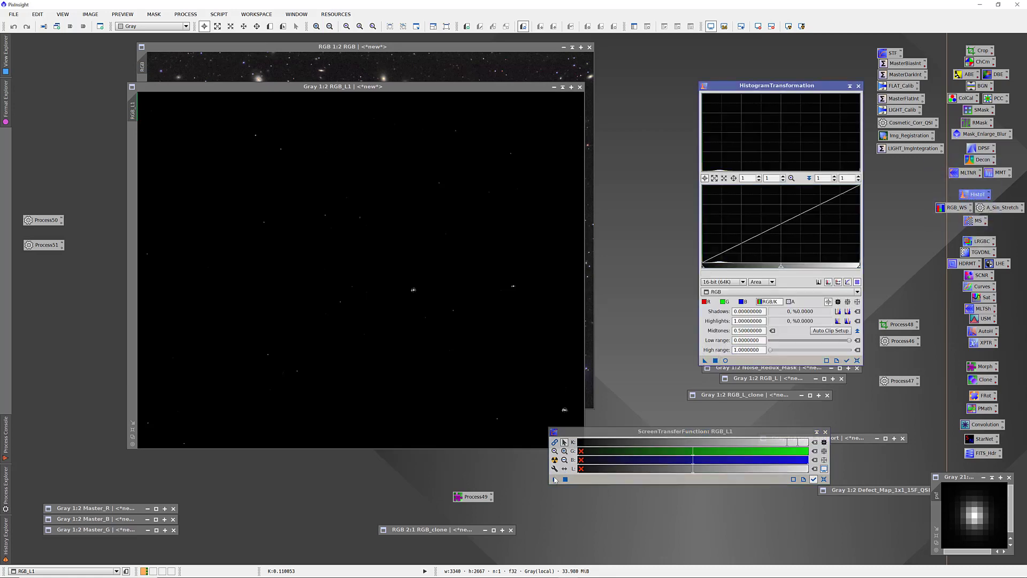
left_click_drag(555, 479, 744, 355)
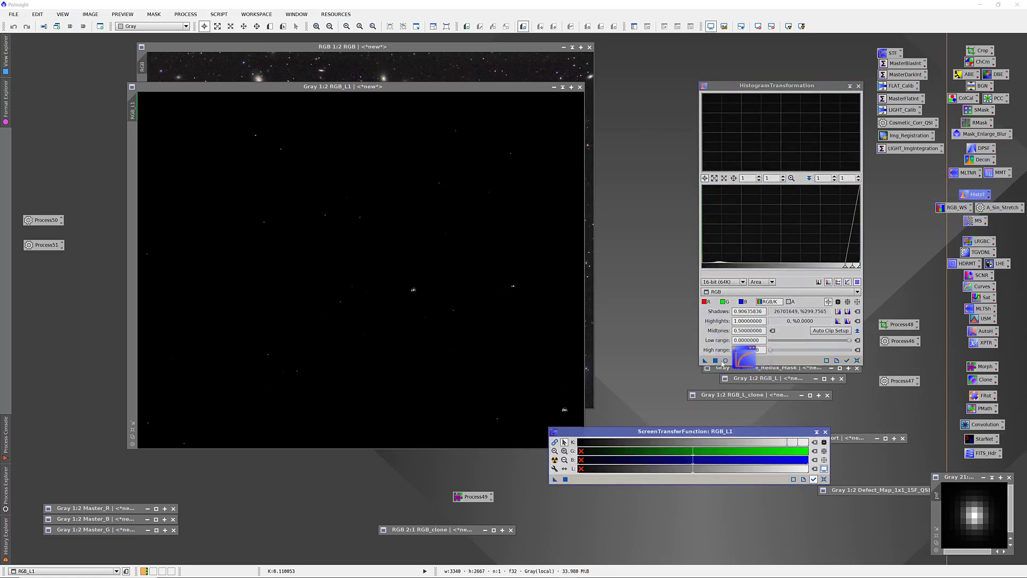
left_click_drag(619, 359, 459, 289)
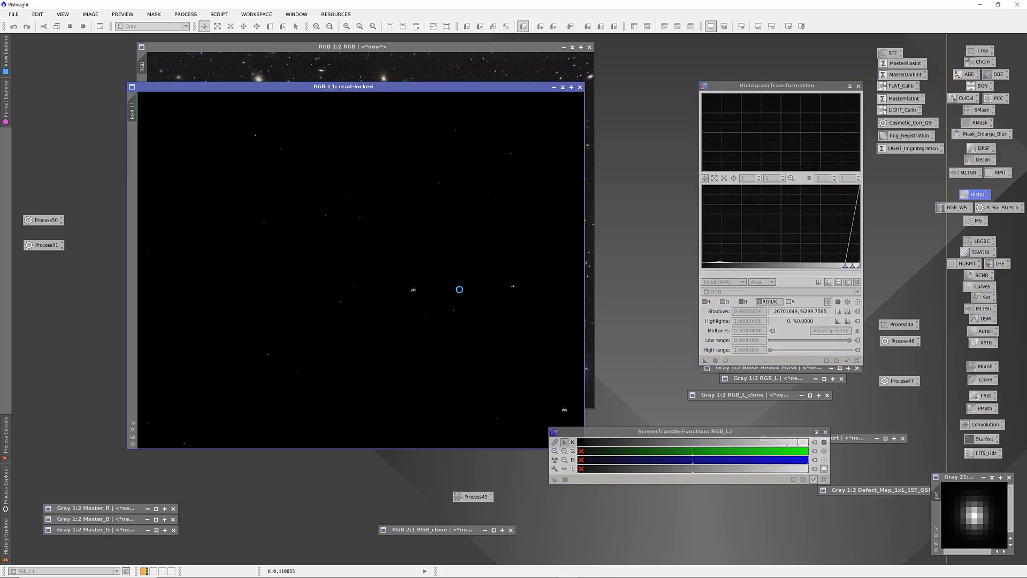
left_click(824, 479)
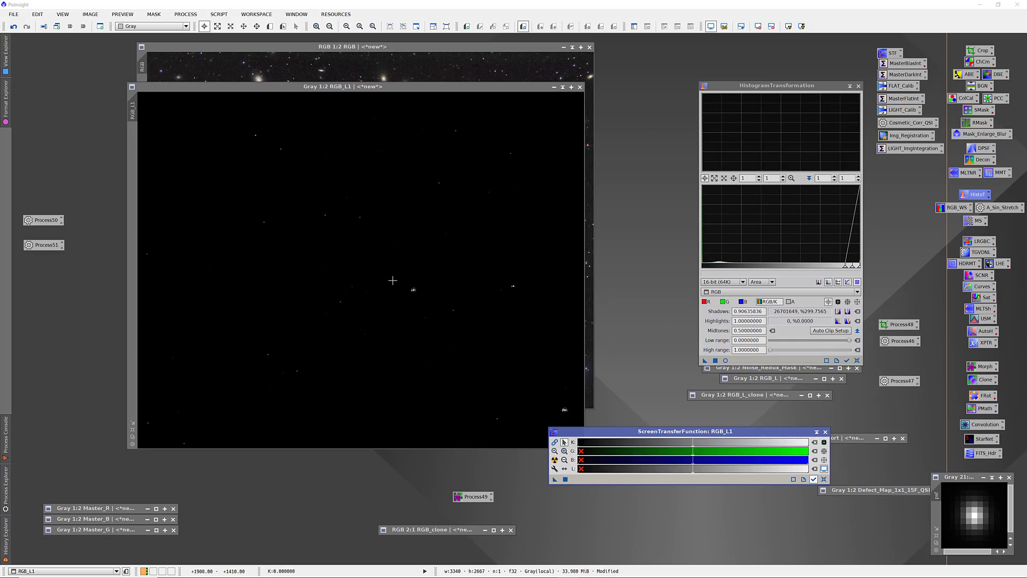
scroll(420, 292, "up", 2)
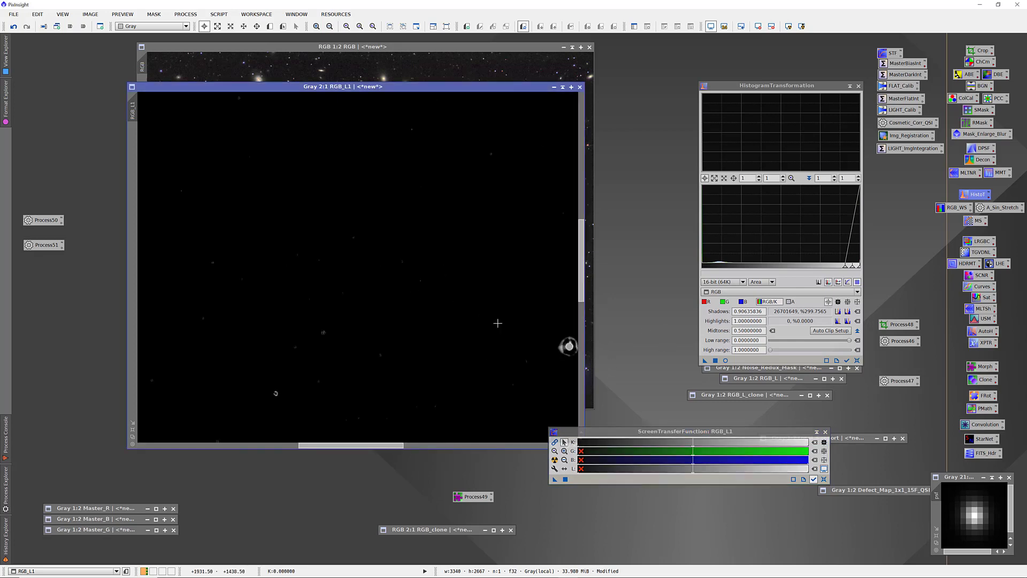
scroll(418, 280, "down", 2)
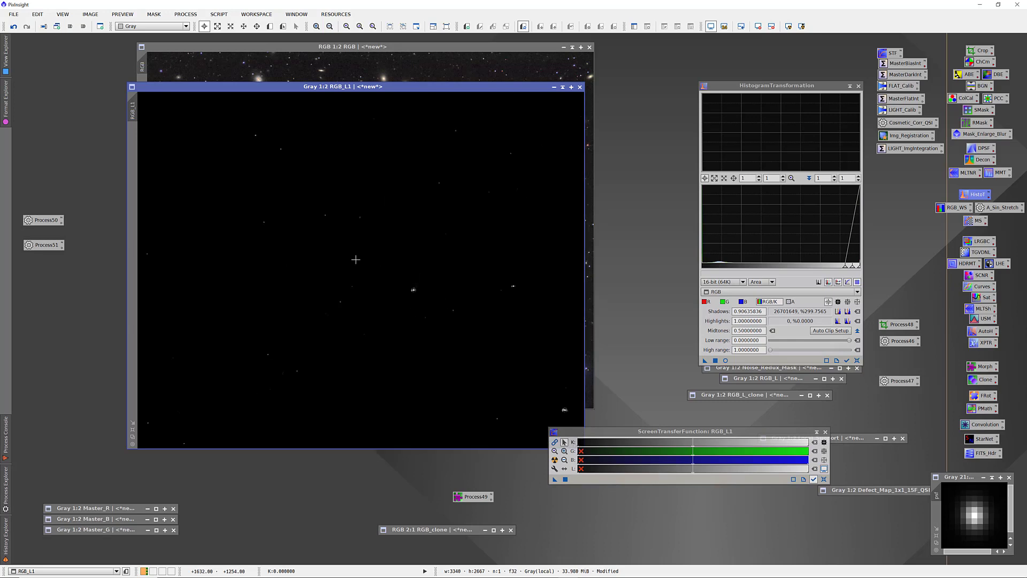
left_click(859, 86)
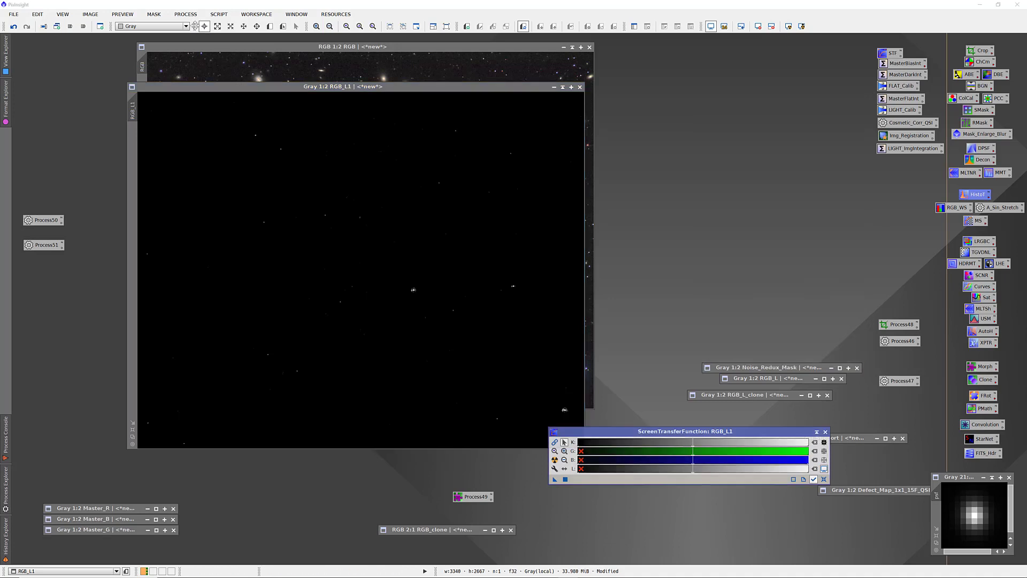
- Open the Binarize process and place its window clear of the RGB_L1 image
left_click(185, 14)
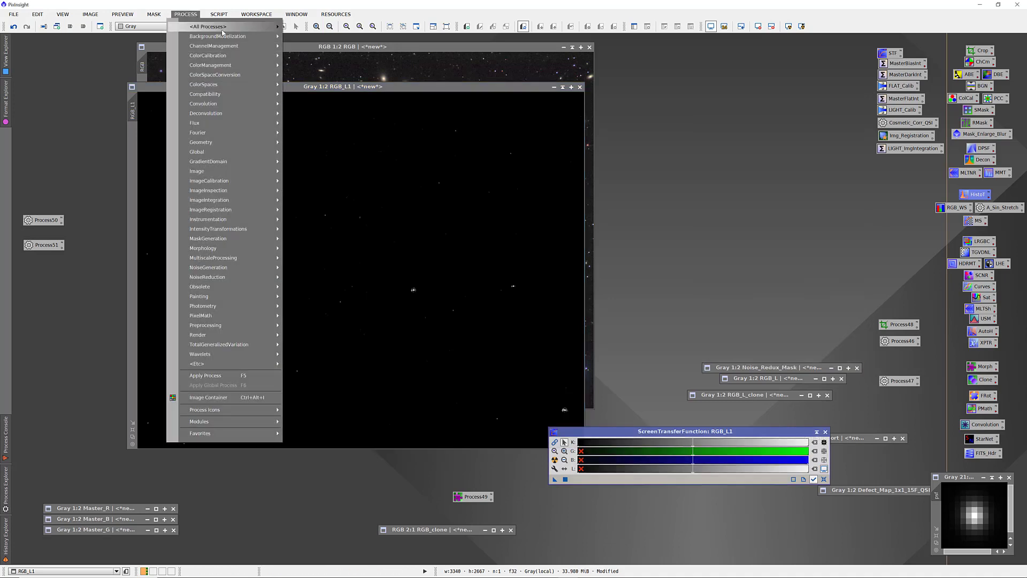
mouse_move(222, 33)
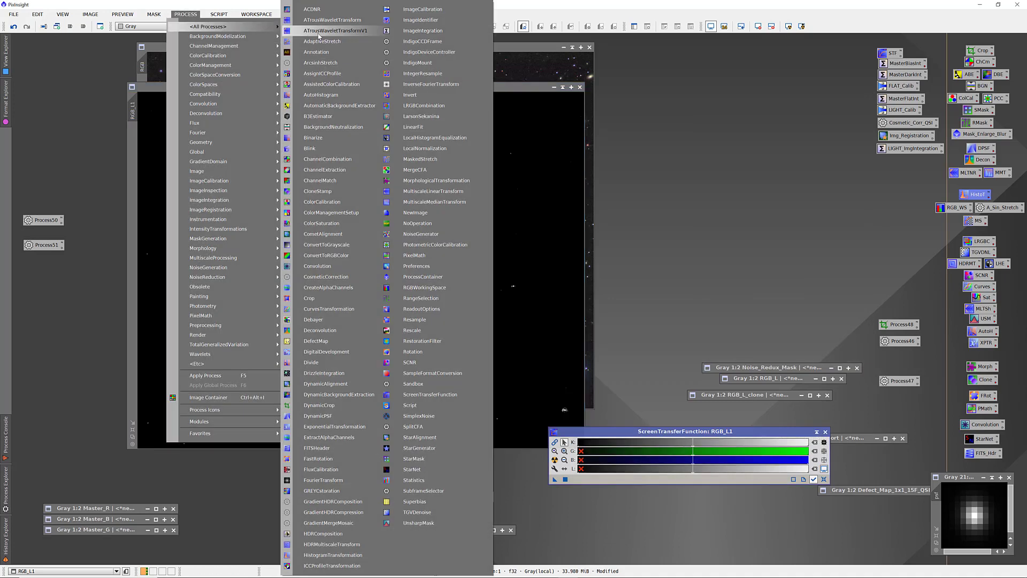
left_click(343, 140)
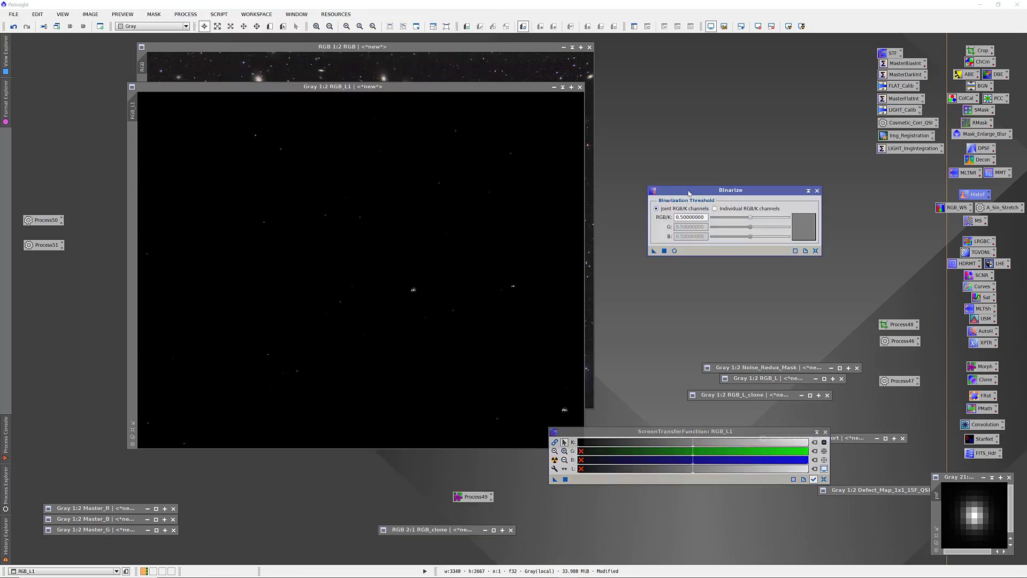
left_click_drag(689, 192, 697, 200)
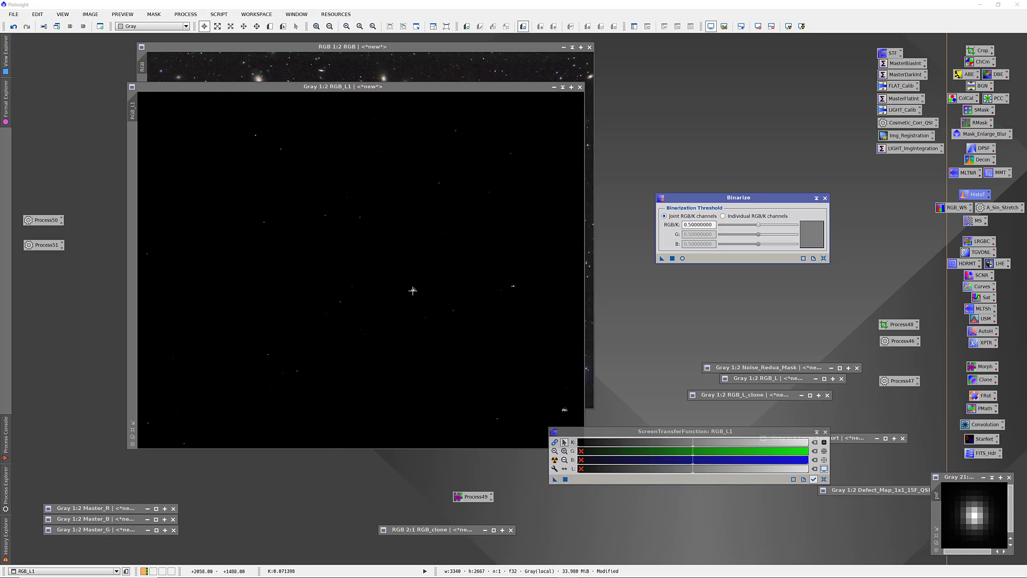
- Check the pixel values of the central bright star's core and ring in RGB_L1, and set the Binarize threshold to 0.36007074
left_click(412, 291)
scroll(473, 308, "up", 2)
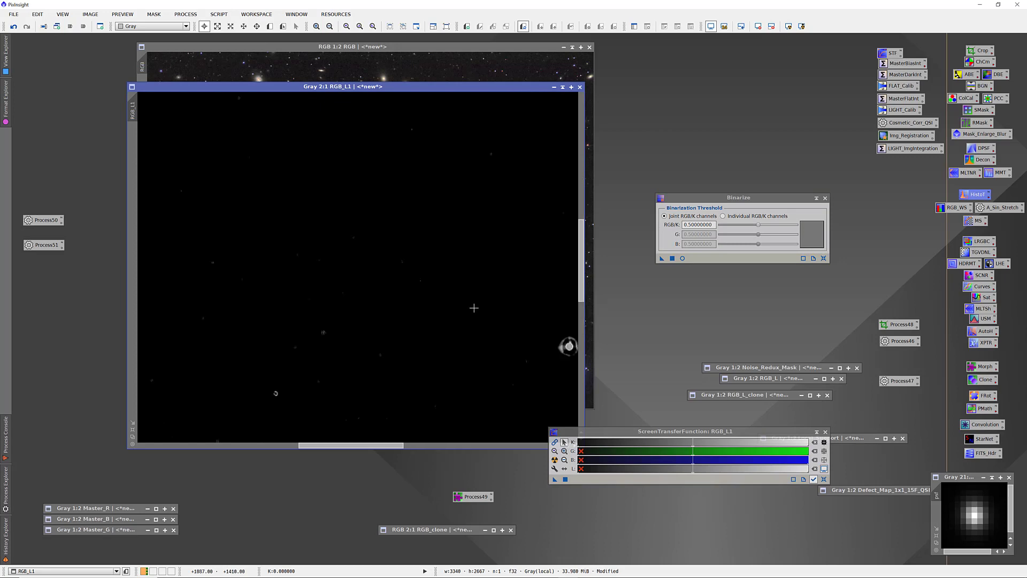
left_click_drag(499, 327, 406, 264)
scroll(513, 295, "up", 1)
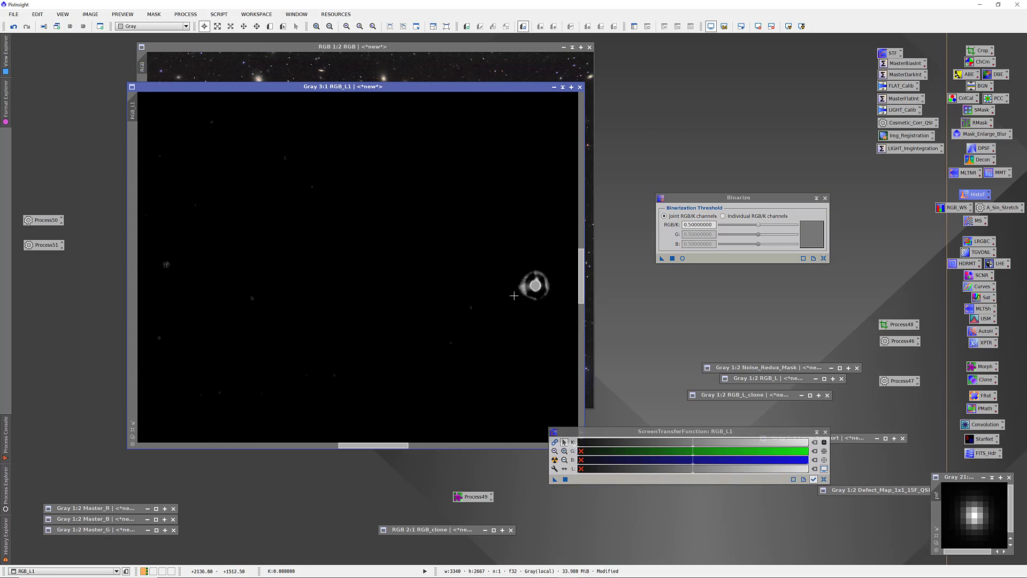
left_click_drag(513, 296, 370, 285)
scroll(454, 269, "up", 1)
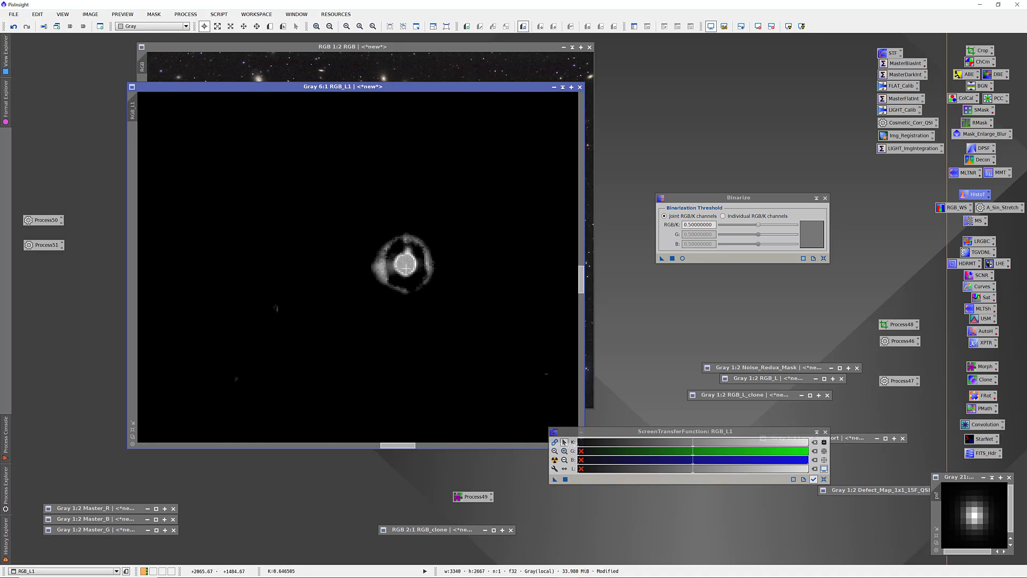
mouse_move(394, 276)
left_mouse_down()
mouse_move(394, 256)
mouse_move(409, 250)
mouse_move(418, 264)
mouse_move(388, 266)
mouse_move(411, 248)
mouse_move(411, 259)
mouse_move(390, 251)
mouse_move(415, 248)
mouse_move(413, 261)
mouse_move(386, 261)
mouse_move(410, 250)
mouse_move(416, 267)
mouse_move(393, 270)
left_mouse_up()
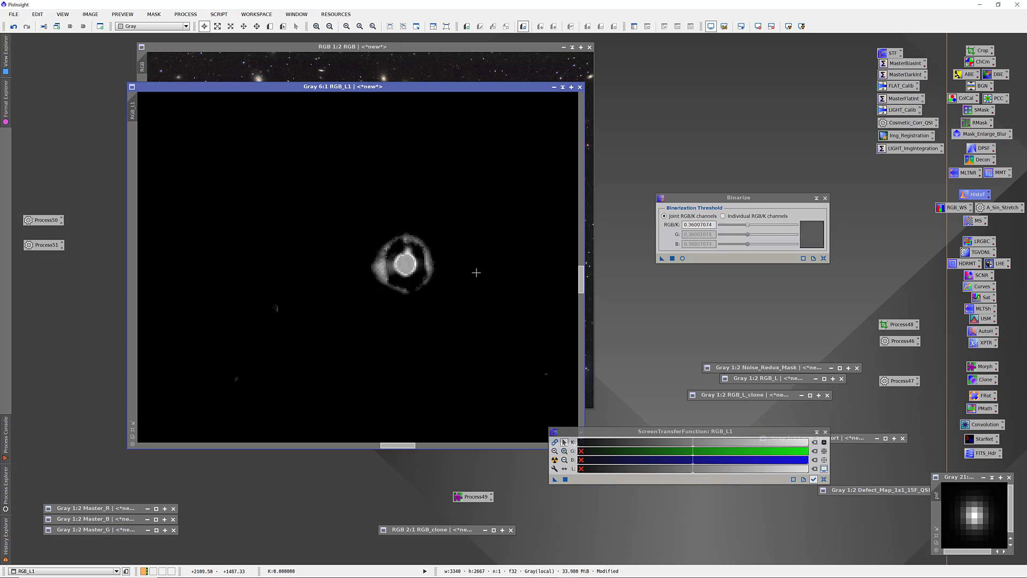
- Check the bright stars in the full RGB_L1 view and set the joint Binarize threshold to 0.01366269
scroll(479, 266, "down", 3)
scroll(480, 260, "down", 4)
scroll(481, 259, "up", 1)
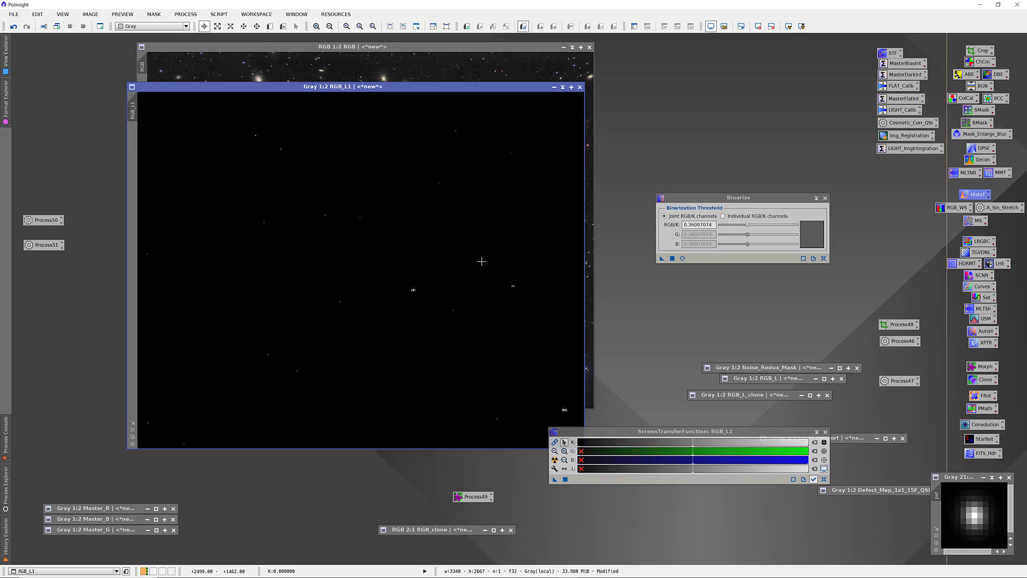
left_click(413, 289)
left_click_drag(497, 293, 511, 287)
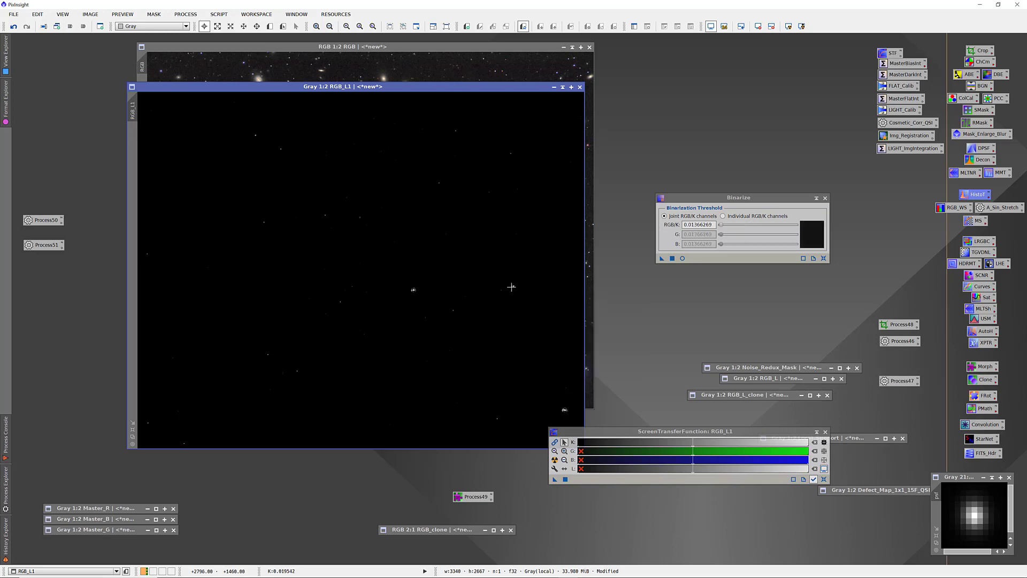
- Binarize RGB_L1 with a joint threshold of 0.02, check the central bright star's core up close and close the process
left_click(721, 225)
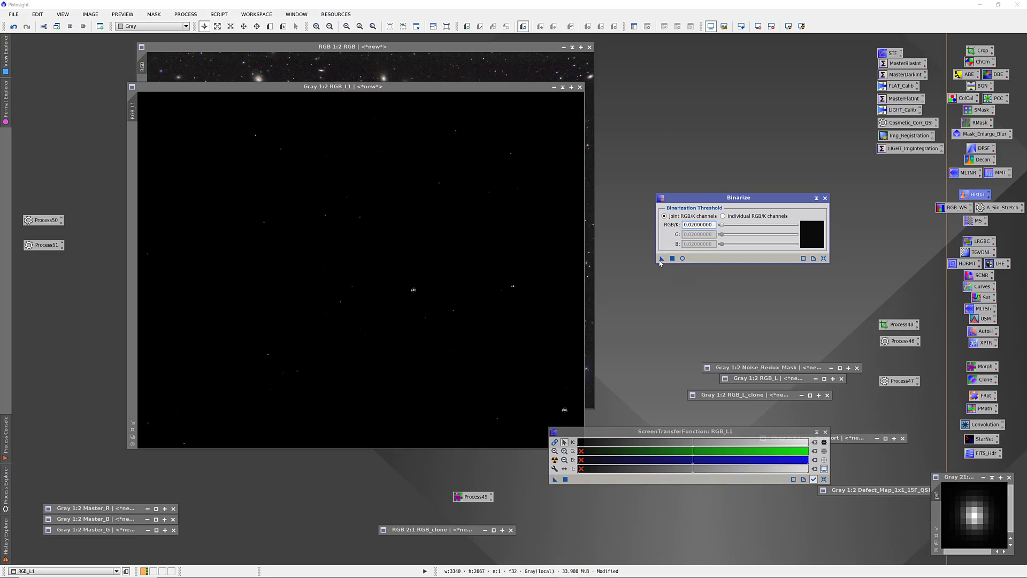
left_click_drag(661, 261, 488, 276)
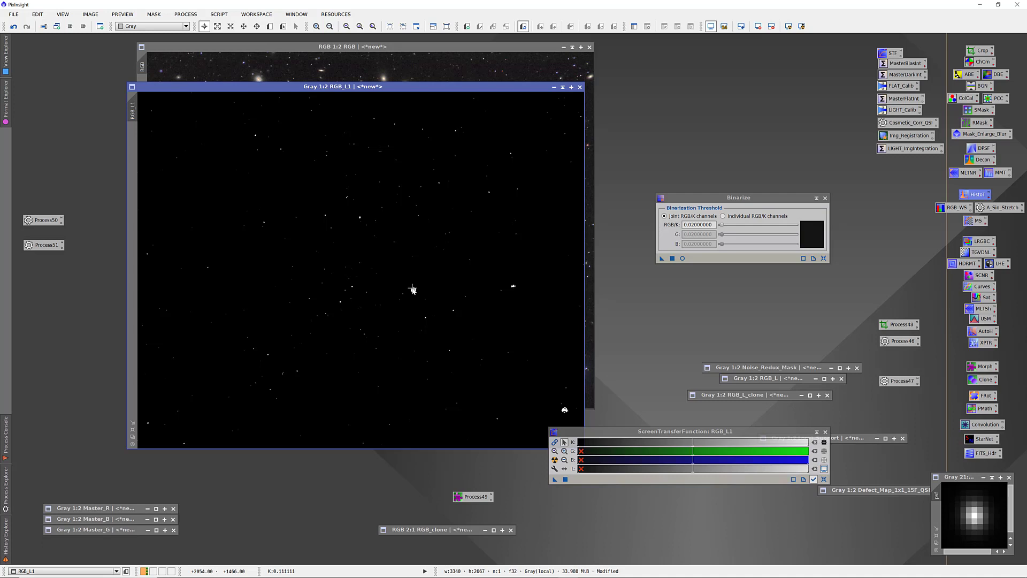
scroll(415, 286, "up", 2)
left_click_drag(481, 322, 251, 232)
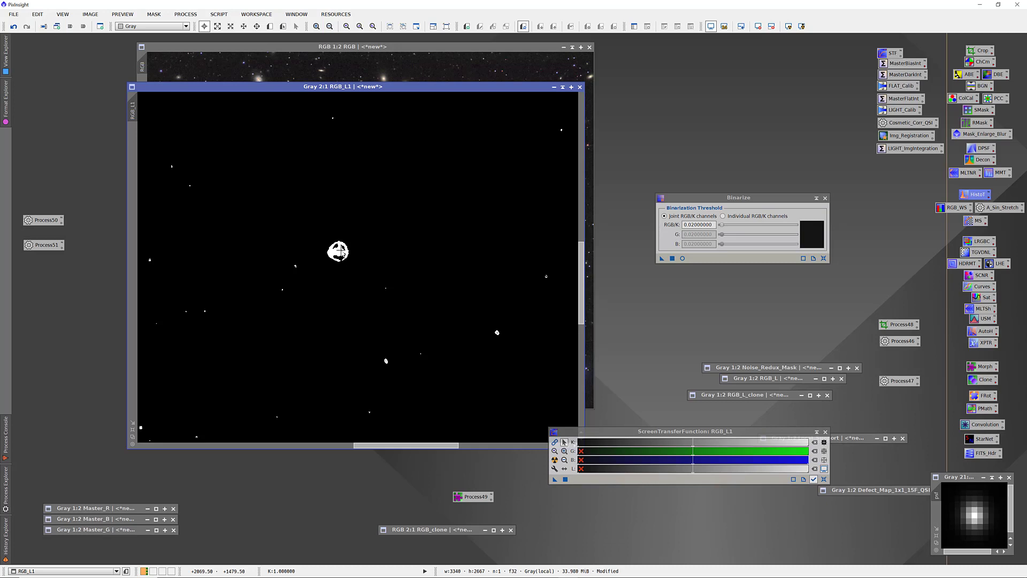
scroll(340, 248, "up", 1)
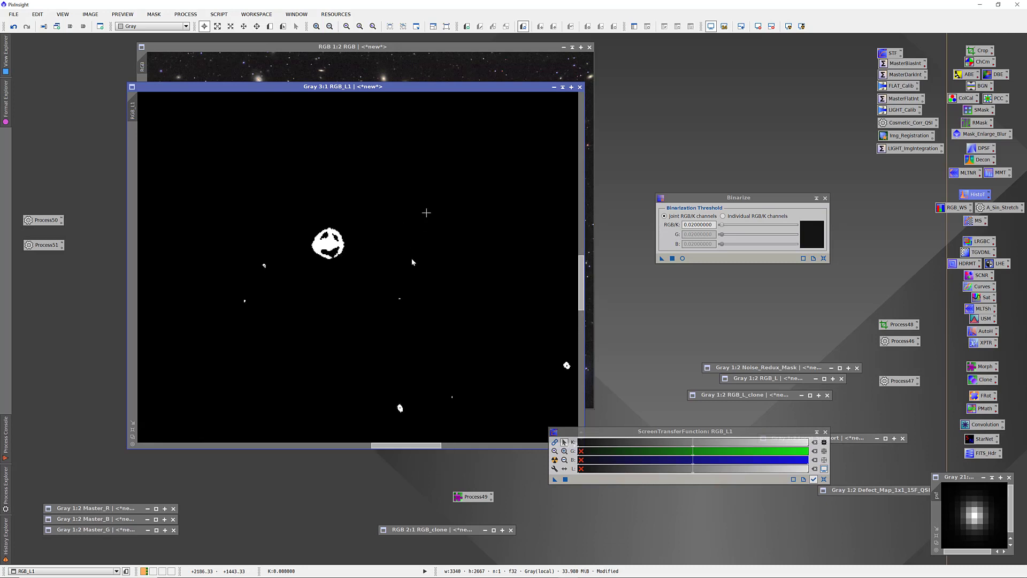
left_click(825, 198)
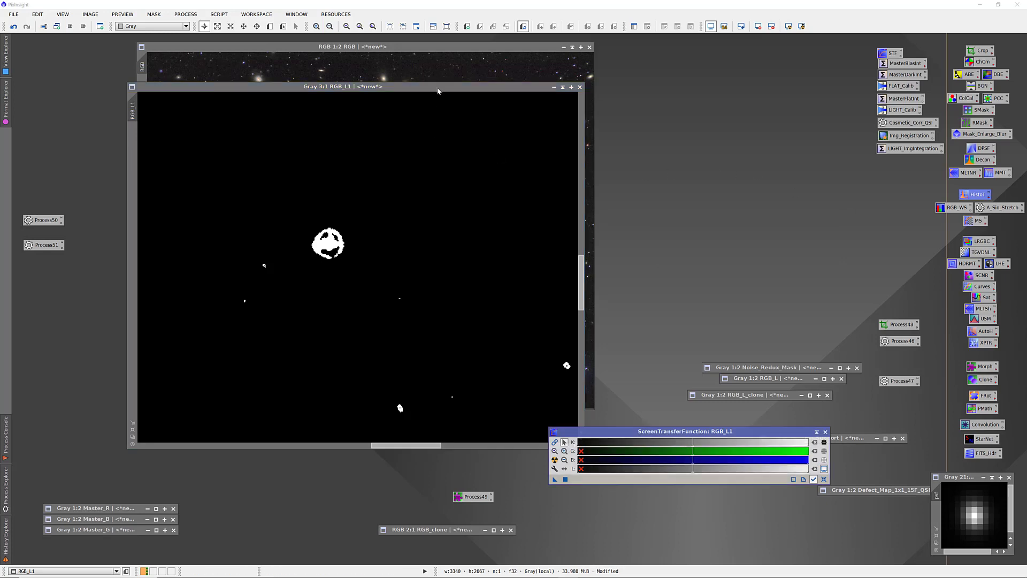
- Duplicate the binarized RGB_L1 image and place the copy beside the original
left_click_drag(439, 90, 370, 95)
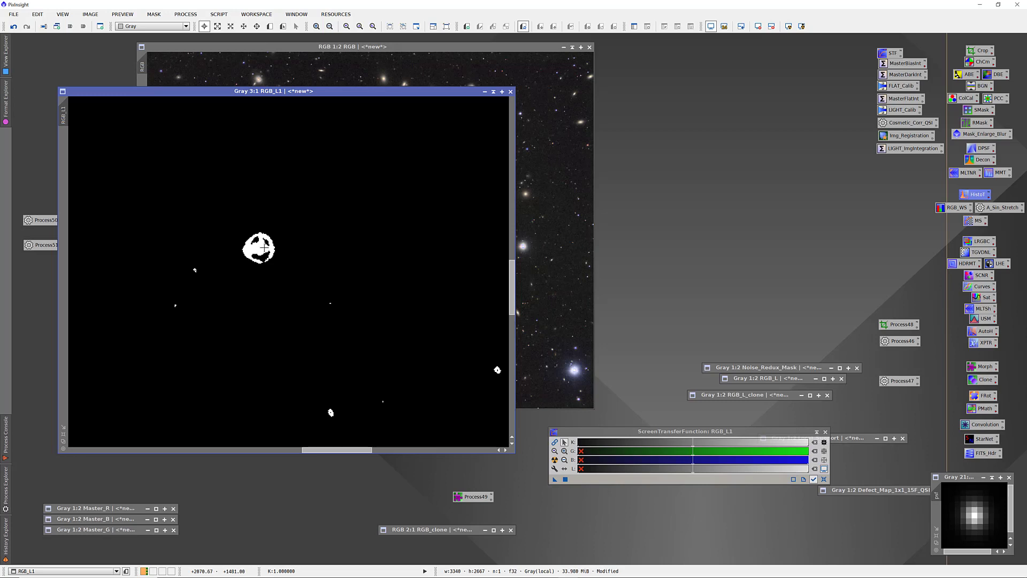
mouse_move(65, 113)
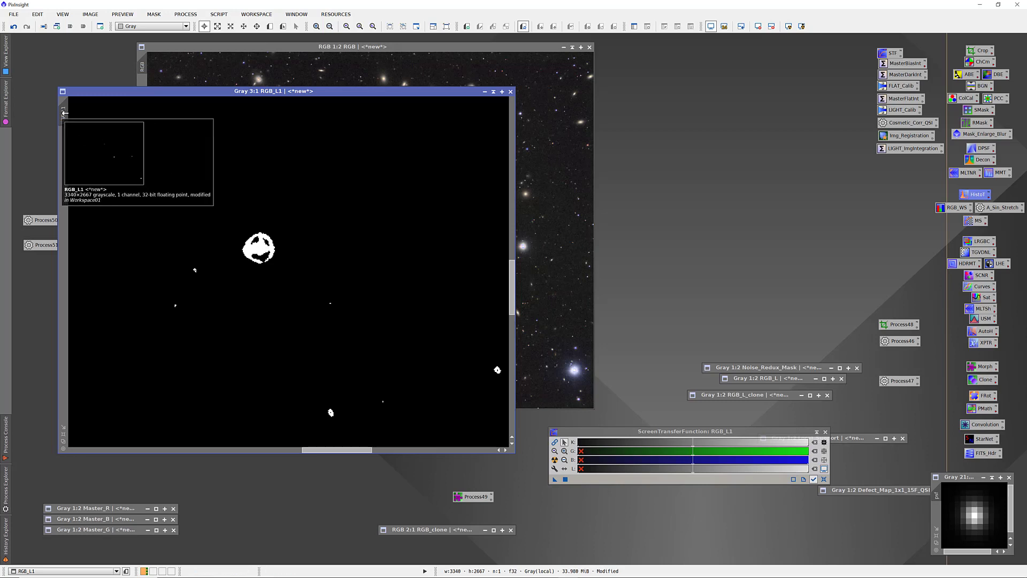
left_click_drag(65, 113, 42, 117)
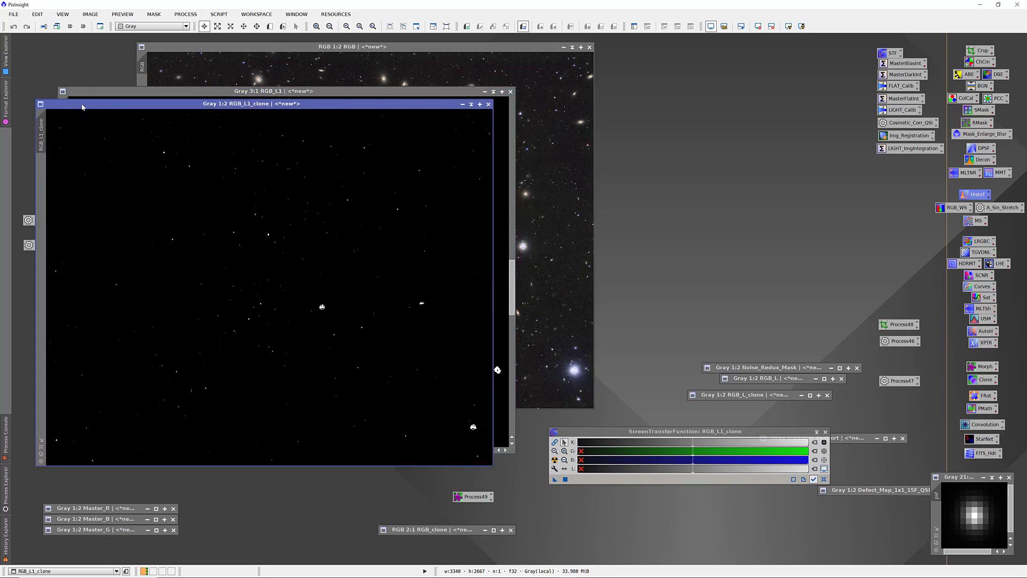
left_click_drag(129, 103, 543, 60)
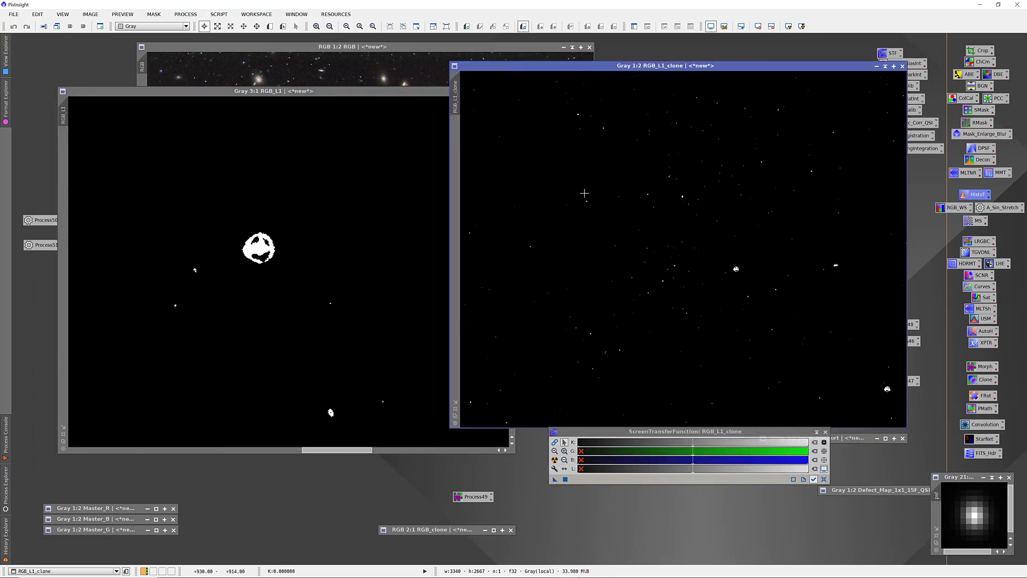
- Fill RGB_L1_clone with pure white by applying PixelMath with the RGB/K expression 1
left_click(983, 409)
double_click(983, 409)
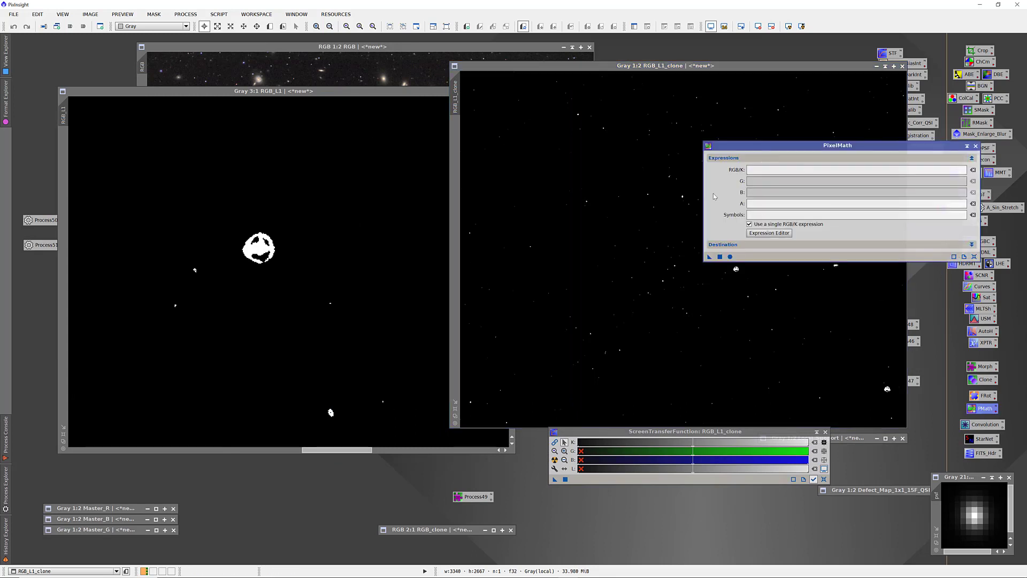
left_click(754, 170)
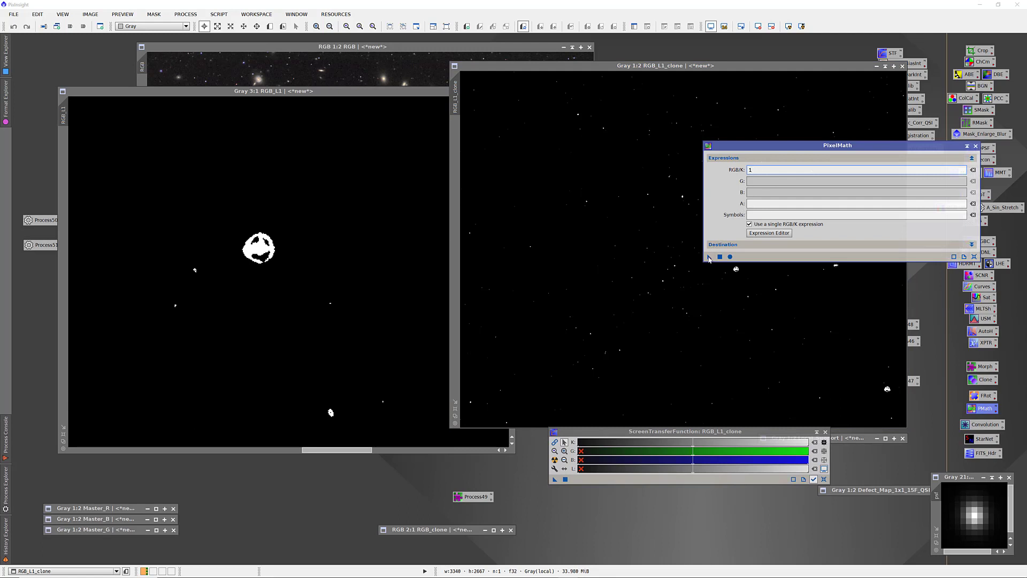
left_click_drag(709, 258, 649, 253)
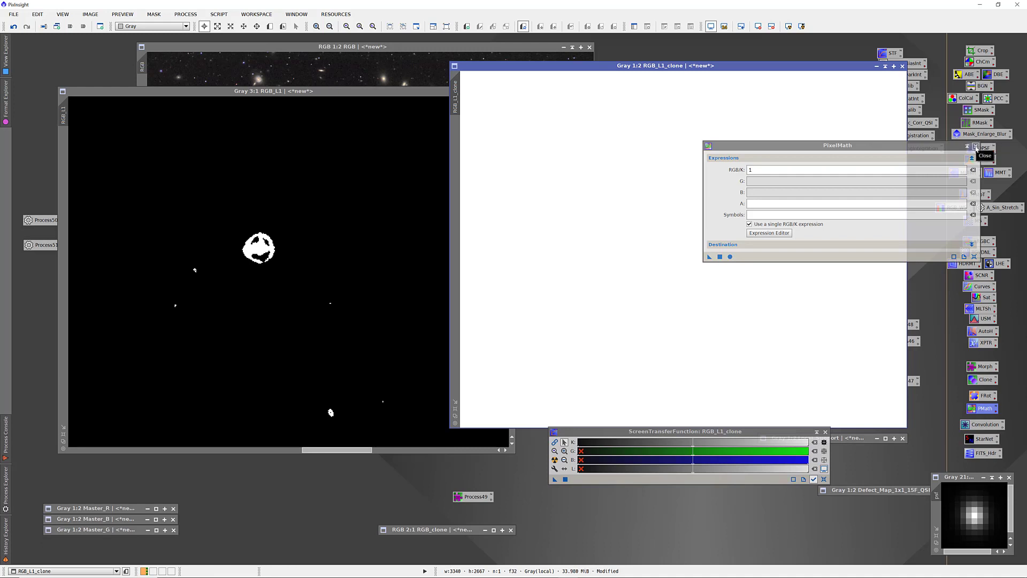
- Duplicate RGB_L1 again and fill this second copy with pure black using the PixelMath RGB/K expression 0
left_click_drag(63, 115, 37, 136)
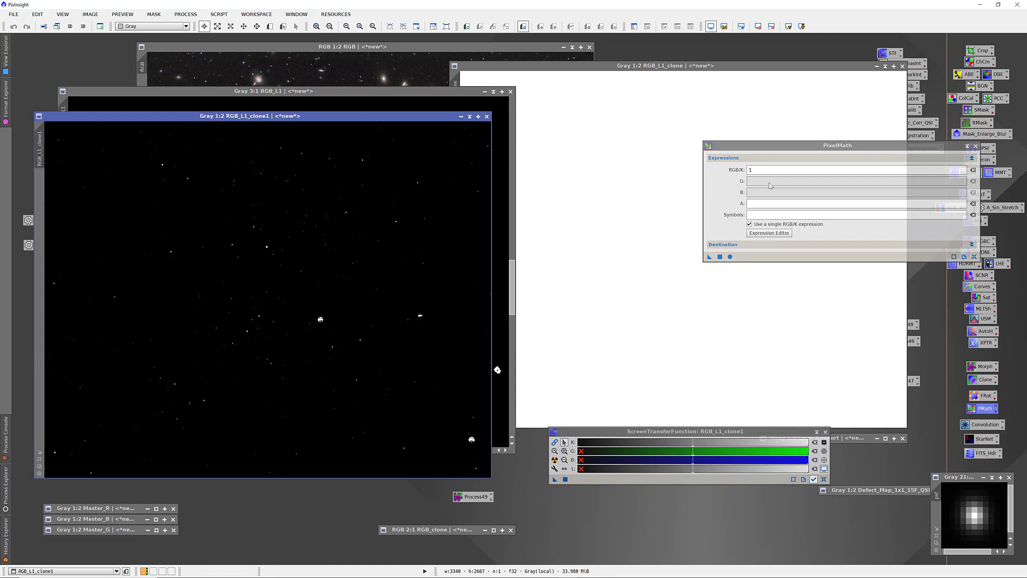
left_click(757, 169)
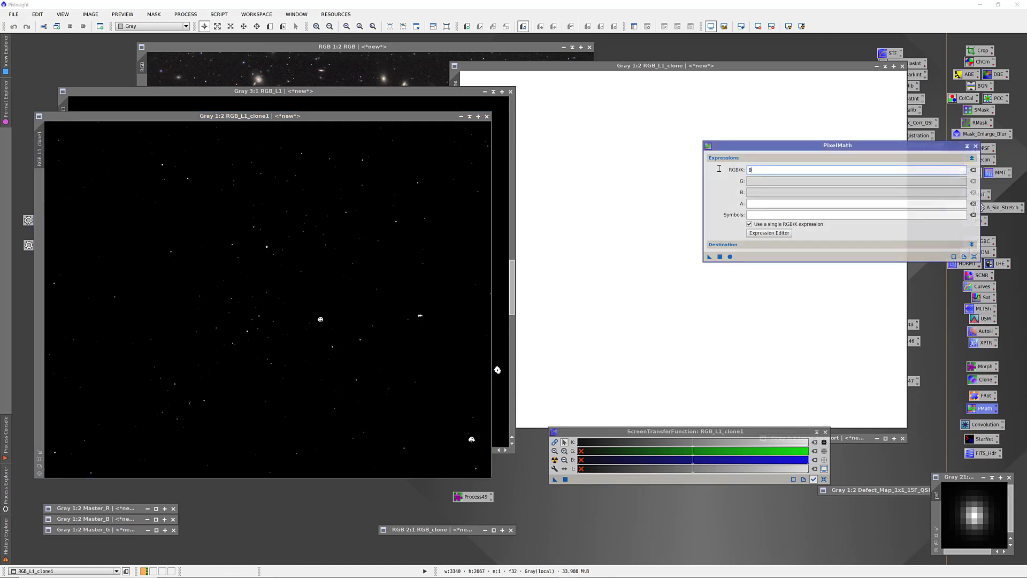
left_click_drag(709, 256, 289, 257)
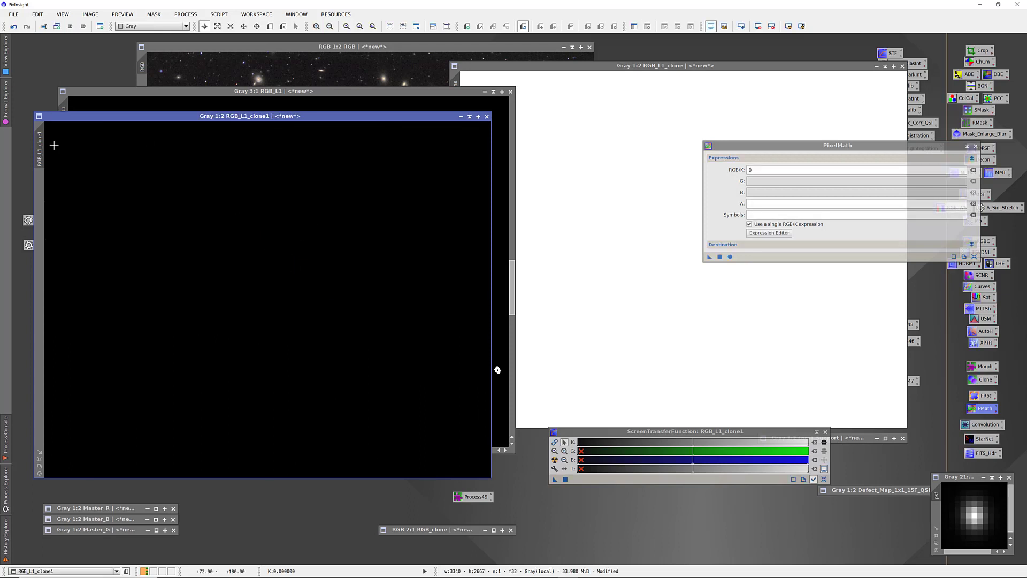
- Rename the all-black copy to Black and the all-white copy to White
double_click(38, 160)
type("B")
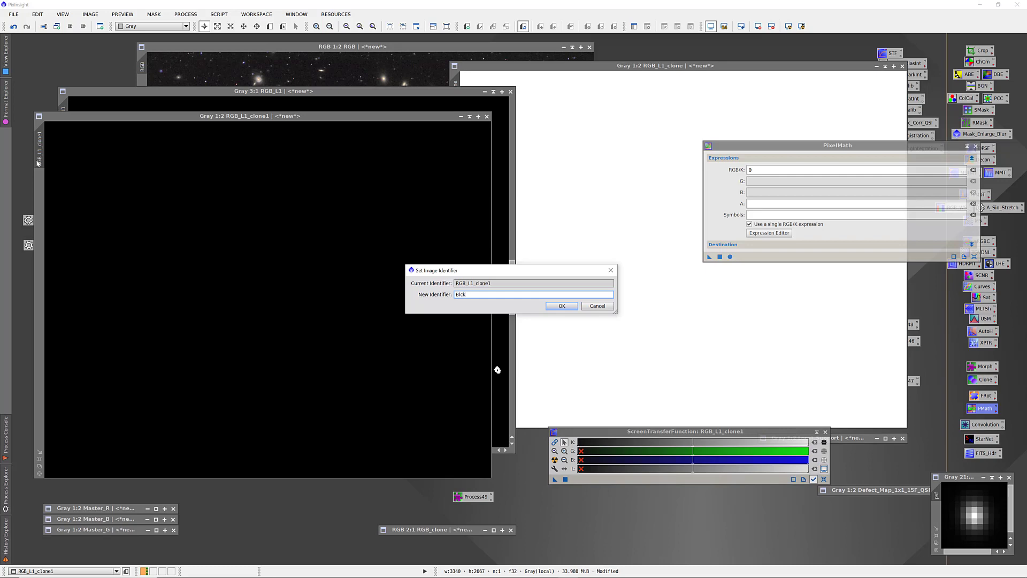
type("lack")
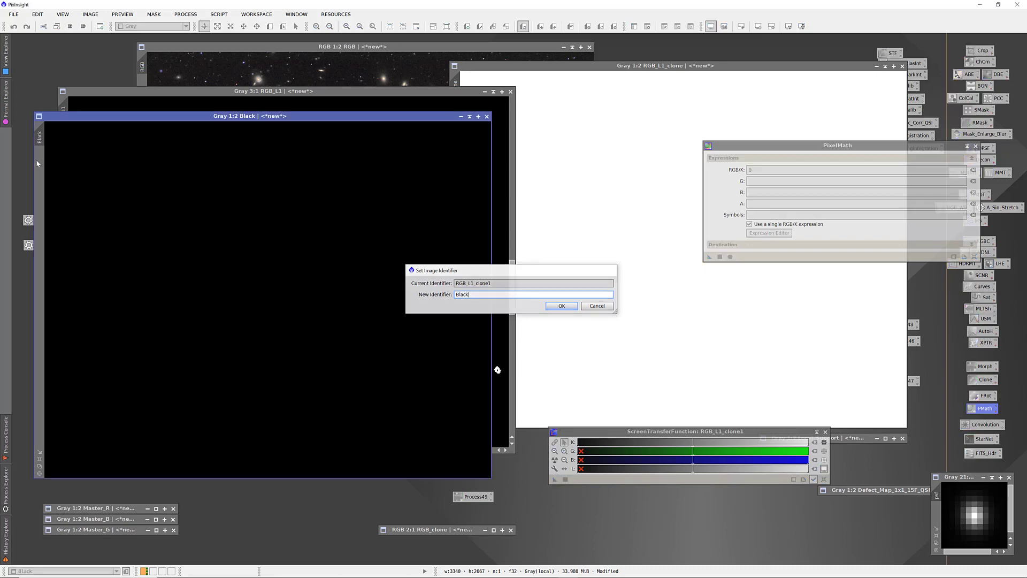
key("Return")
left_click(597, 101)
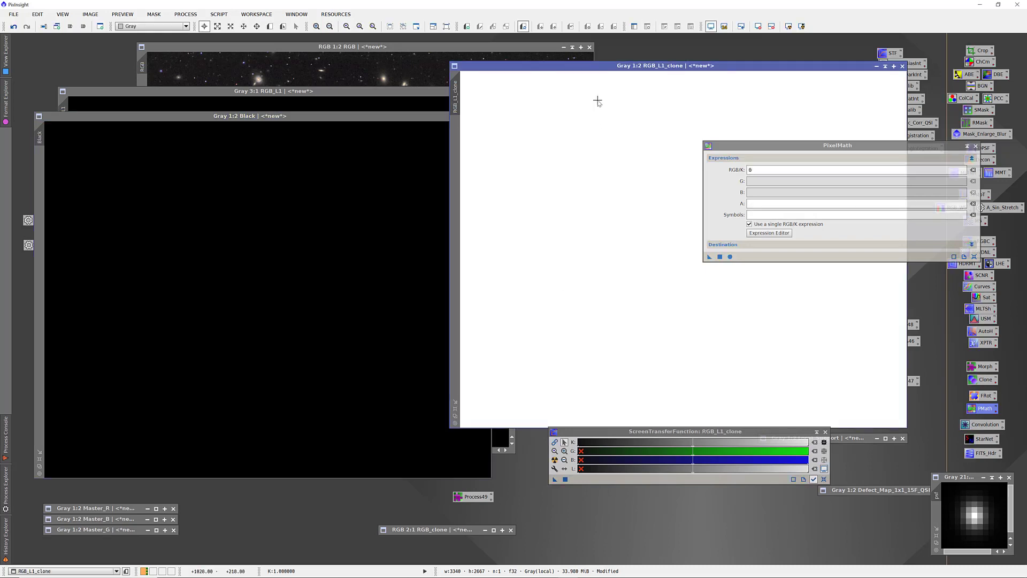
double_click(456, 99)
type("White")
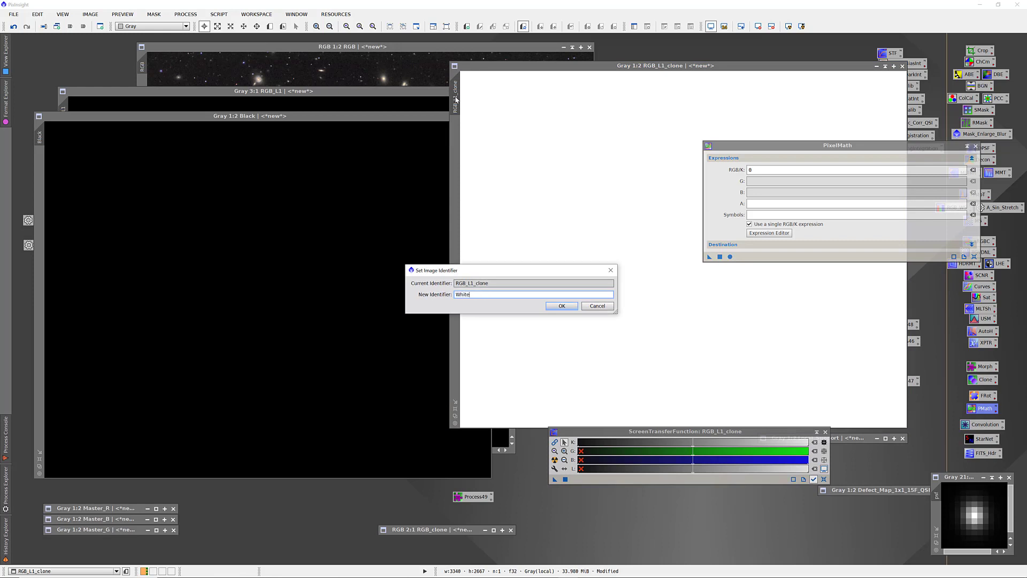
key("Return")
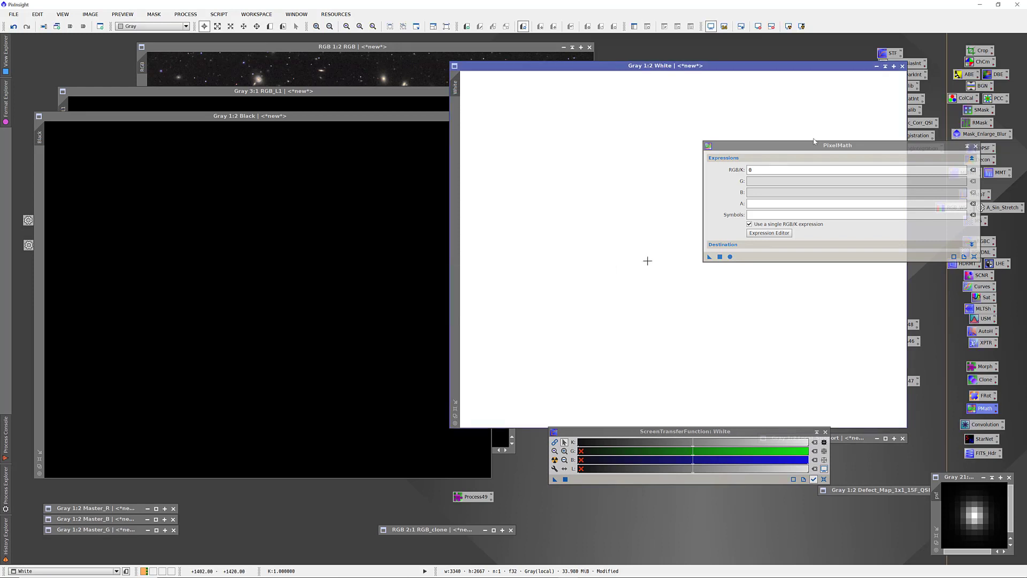
- Iconize the White and Black images, park them together beside the RGB image, and close PixelMath
left_click(876, 65)
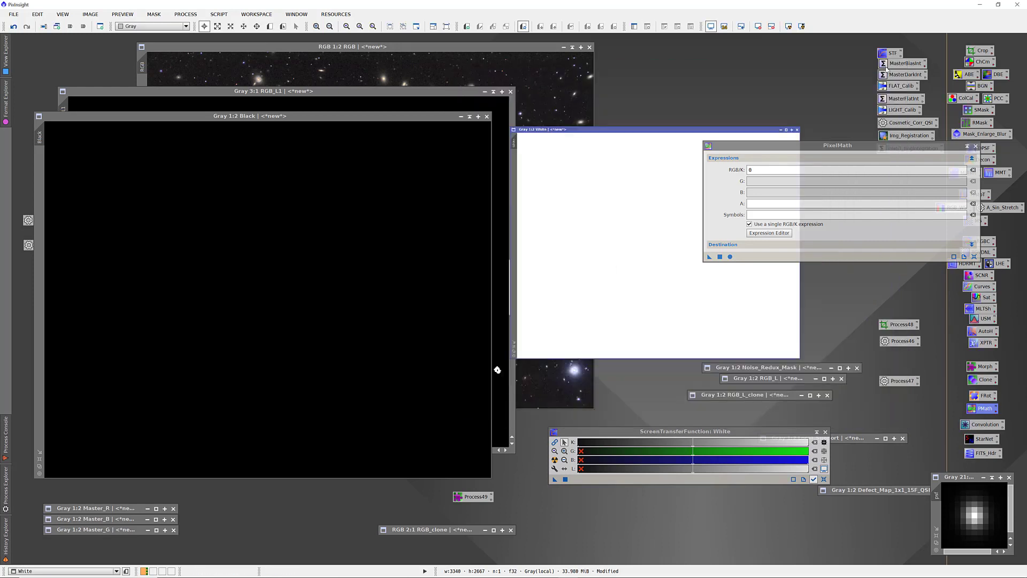
left_click_drag(655, 244, 639, 47)
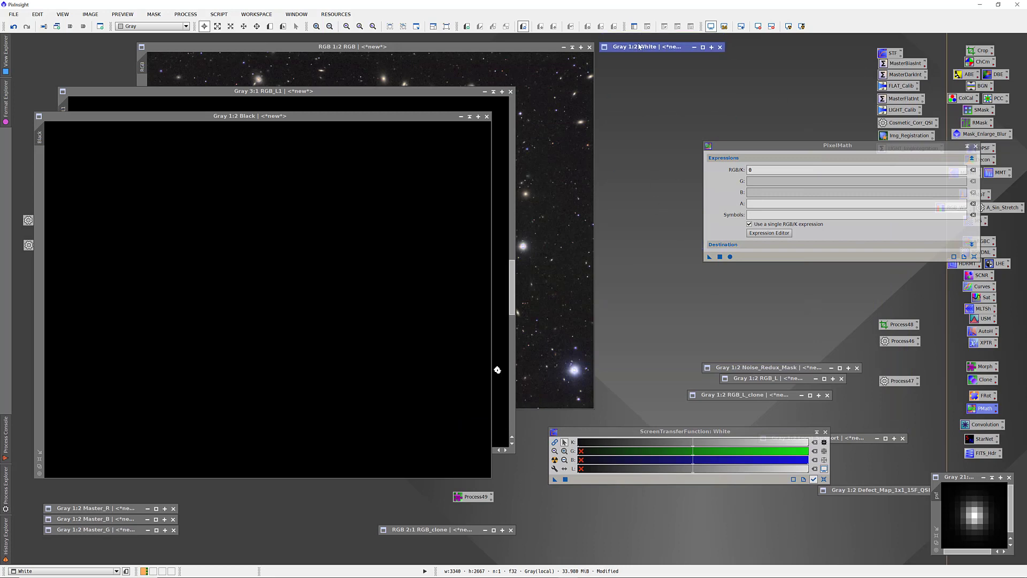
left_click(461, 116)
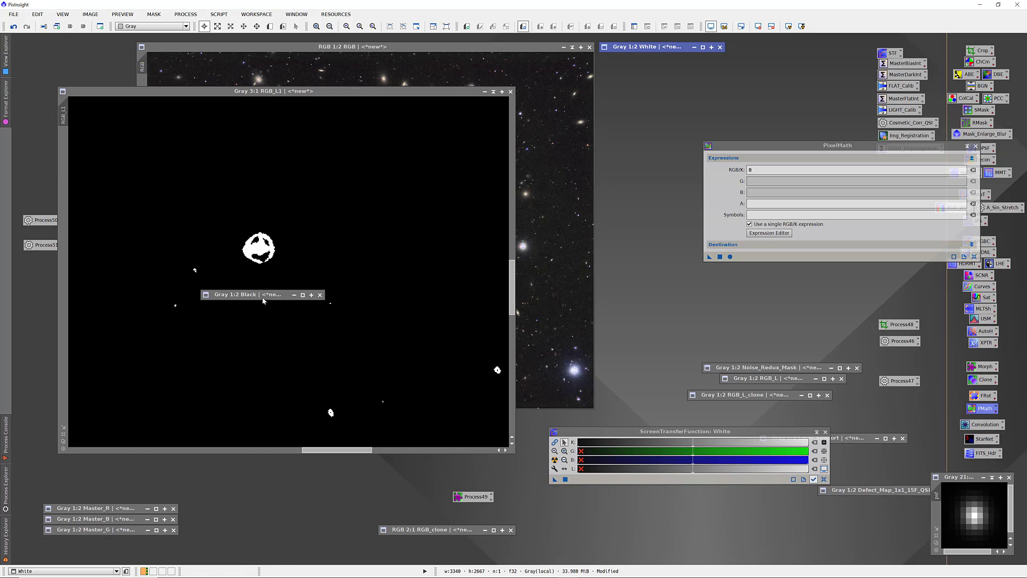
left_click_drag(261, 300, 662, 64)
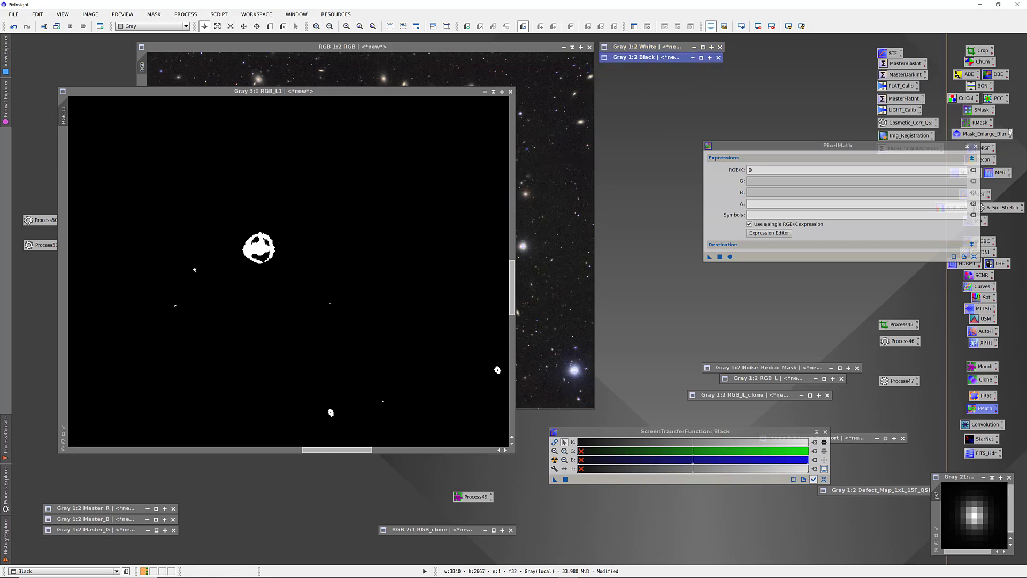
left_click(976, 145)
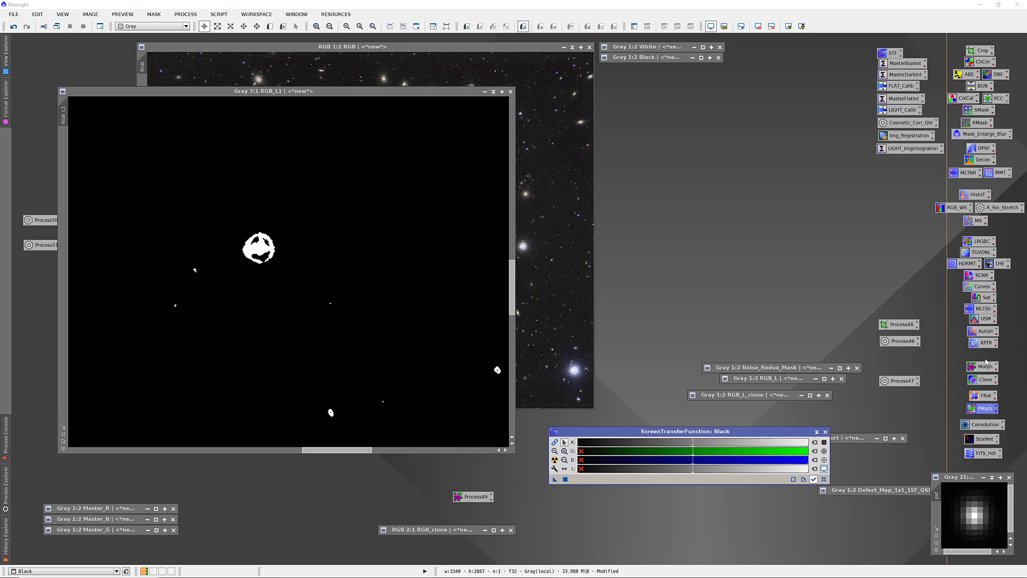
double_click(984, 380)
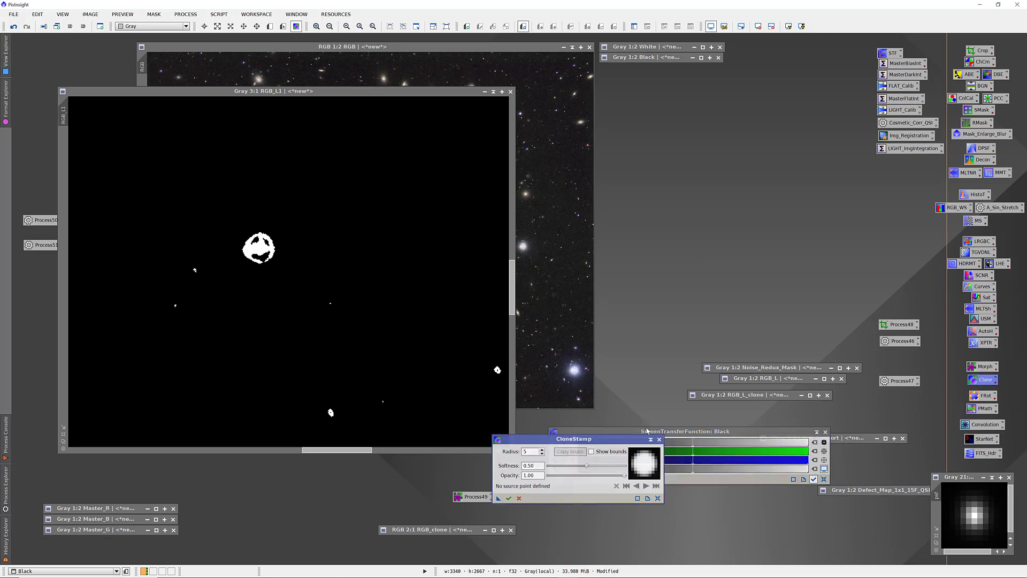
left_click_drag(599, 441, 674, 183)
right_click(749, 323)
left_click(724, 322)
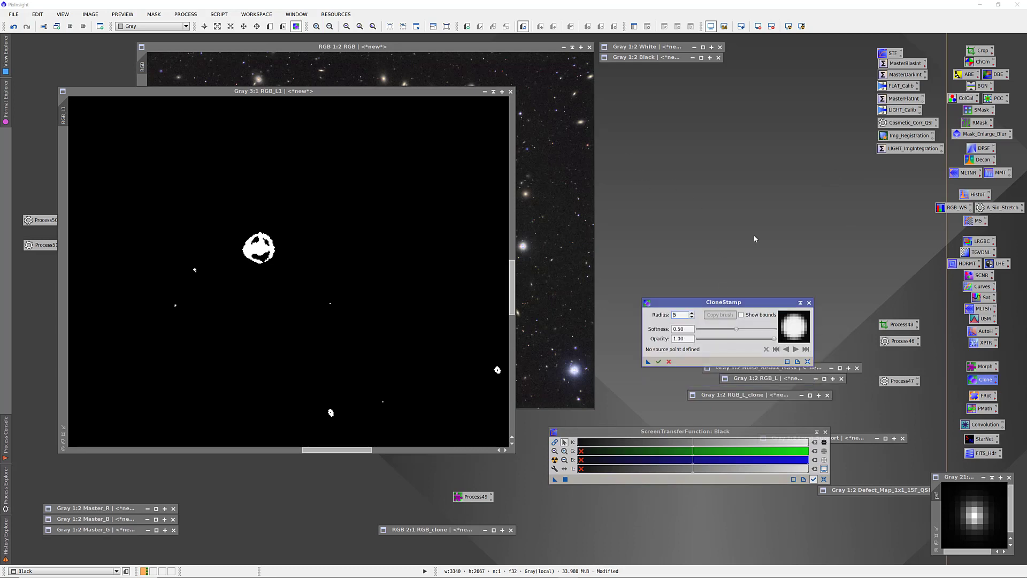
left_click(808, 303)
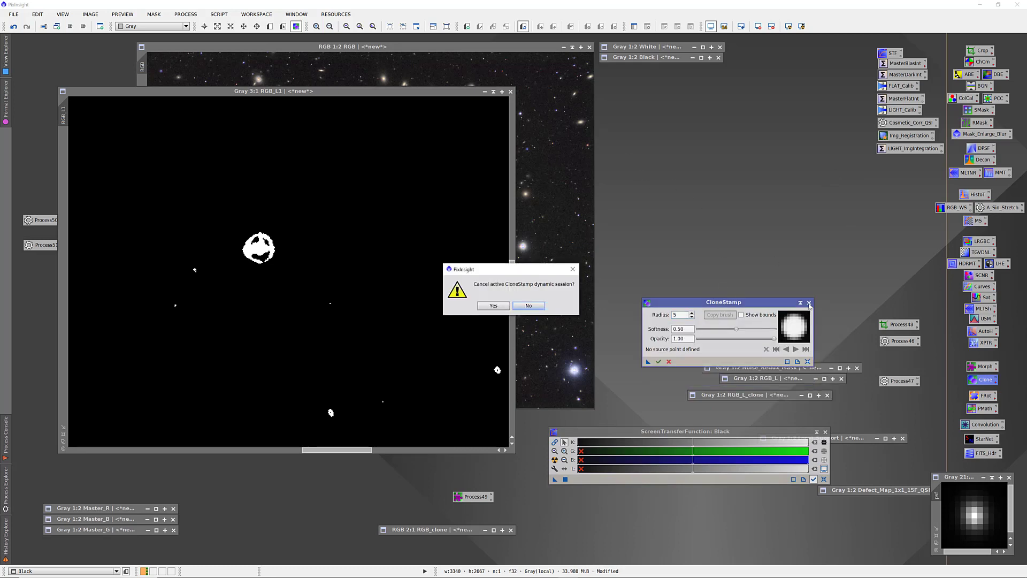
left_click(493, 306)
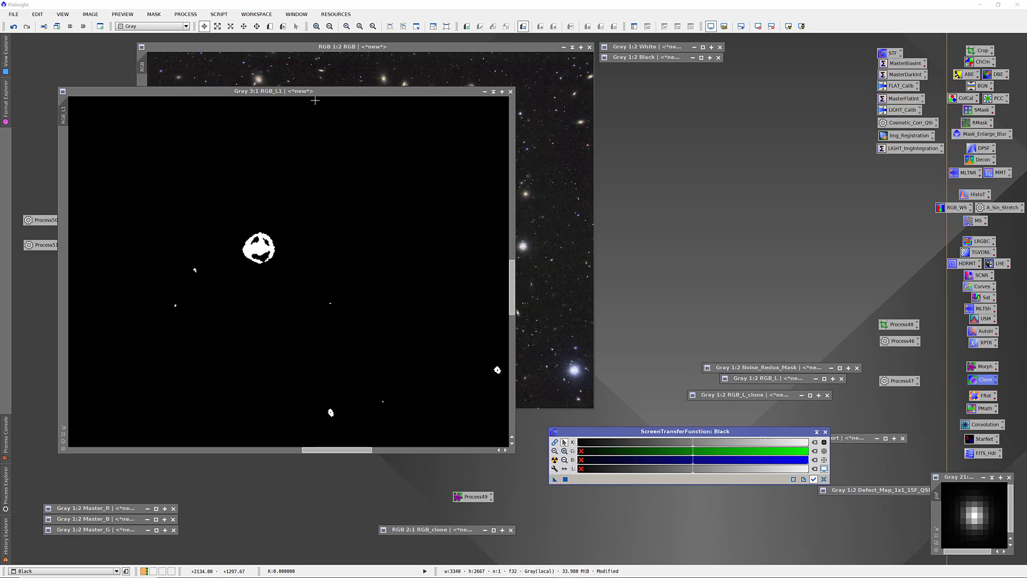
- Open CloneStamp with RGB_L1 as the active image, and restore the White image beside RGB_L1
left_click_drag(328, 93, 300, 82)
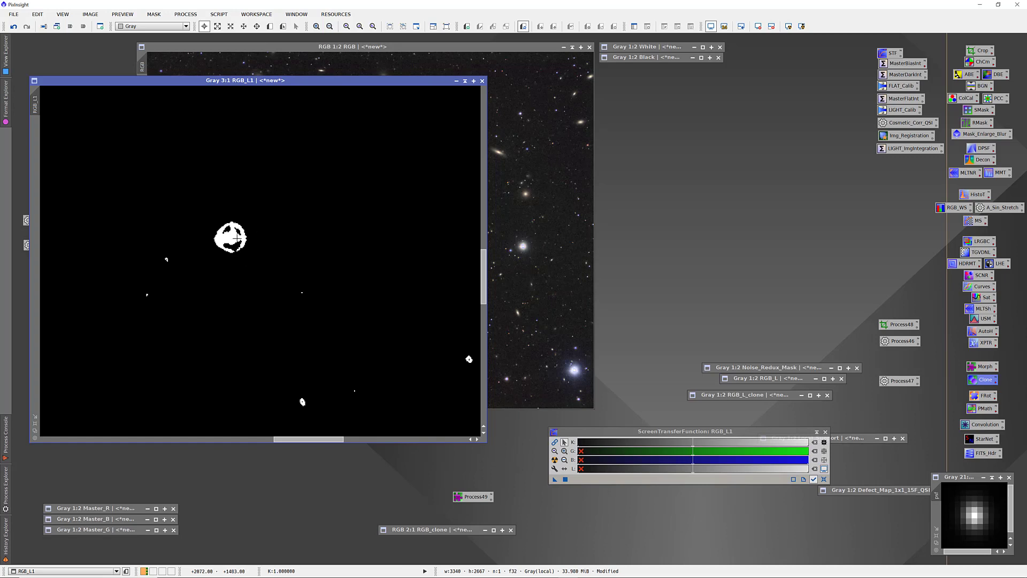
double_click(984, 379)
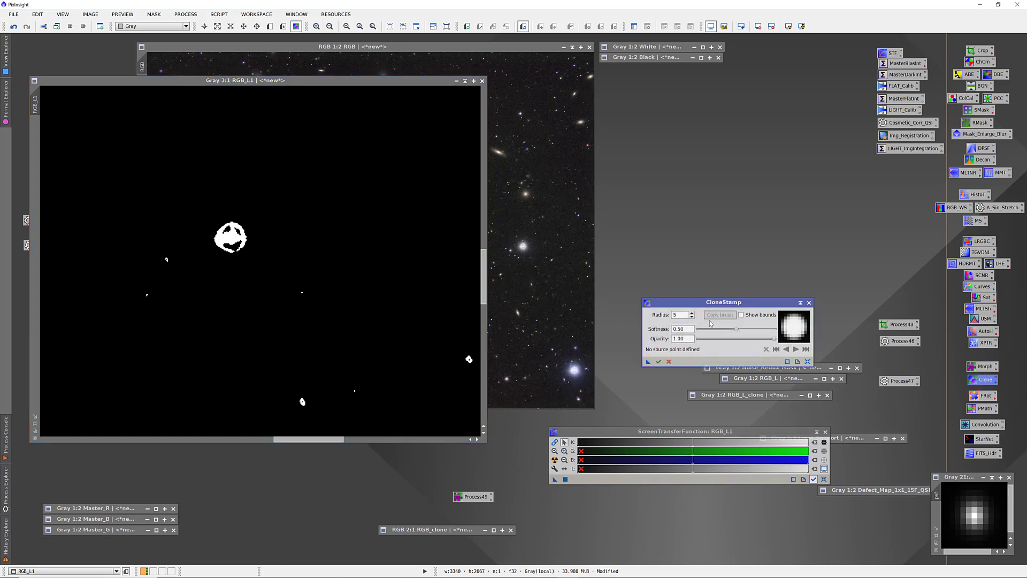
left_click_drag(717, 303, 700, 73)
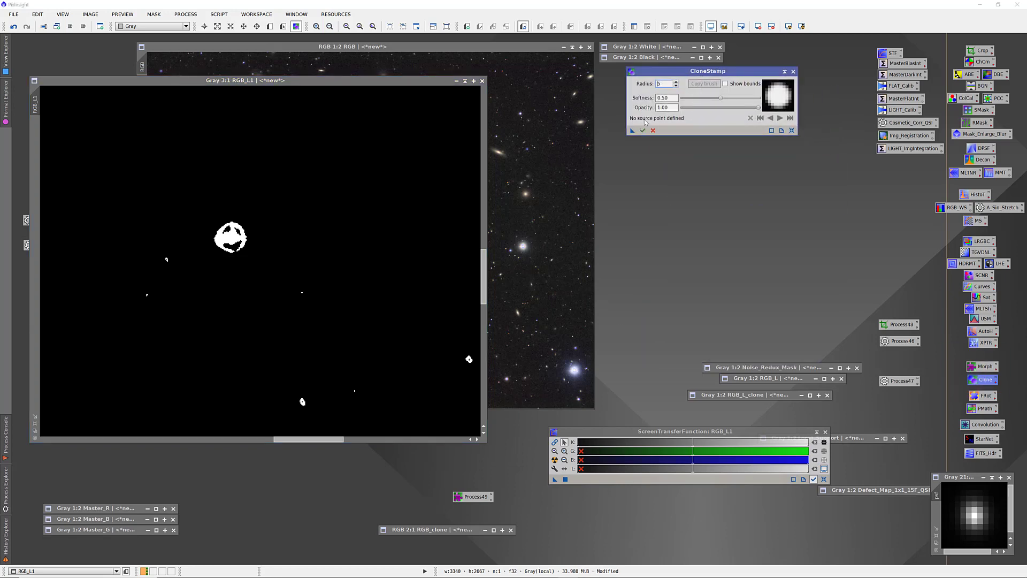
left_click(702, 47)
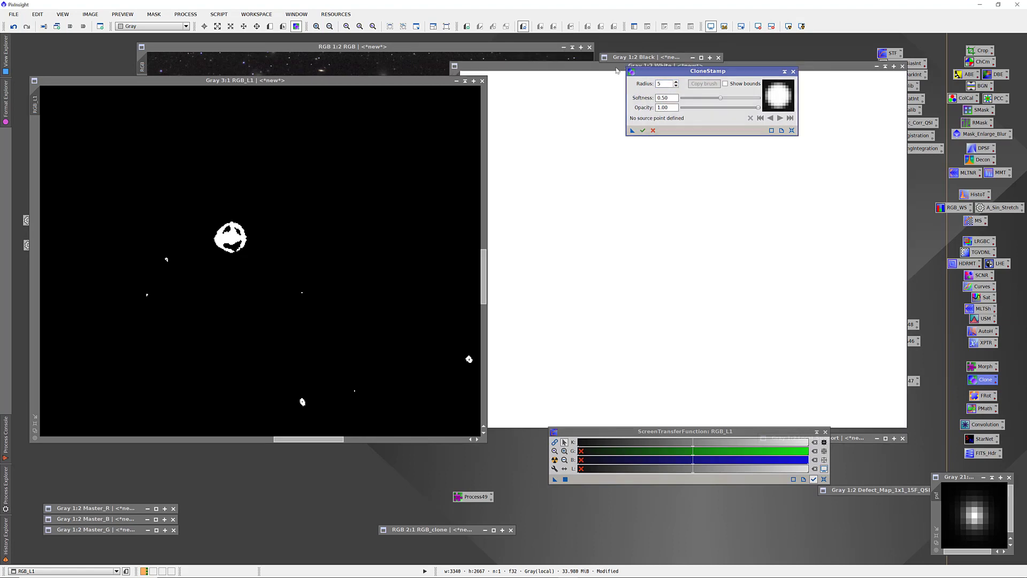
left_click_drag(614, 68, 653, 97)
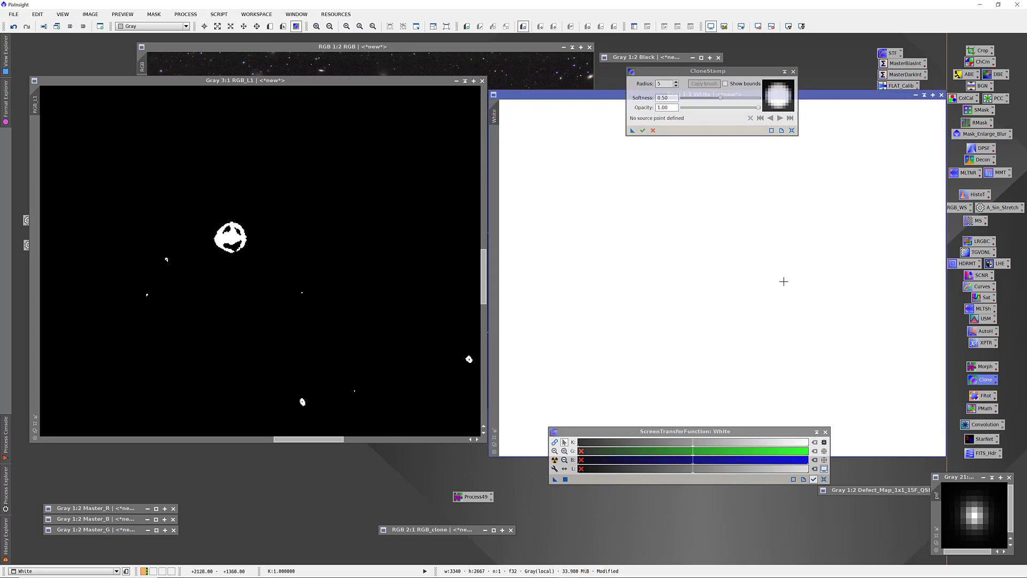
- Set a CloneStamp source point in White and stamp white over the upper-left dark gap in RGB_L1's central star core
left_click(734, 259, "ctrl")
left_click(729, 257)
left_click(227, 231)
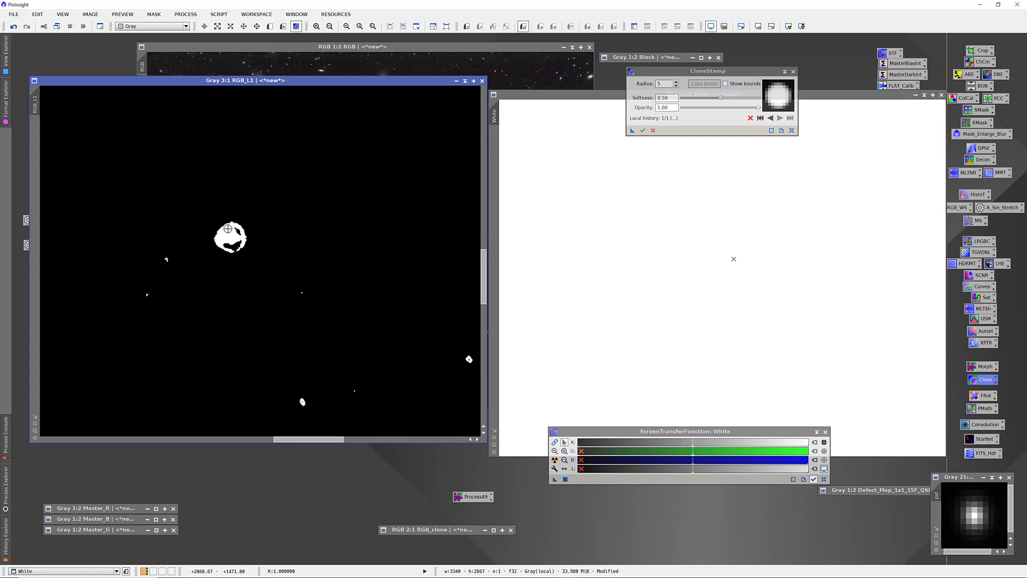
- Stamp white over the remaining dark gaps in RGB_L1's central star core and check the filled cores
mouse_move(228, 228)
left_mouse_down()
mouse_move(239, 237)
mouse_move(225, 243)
left_mouse_up()
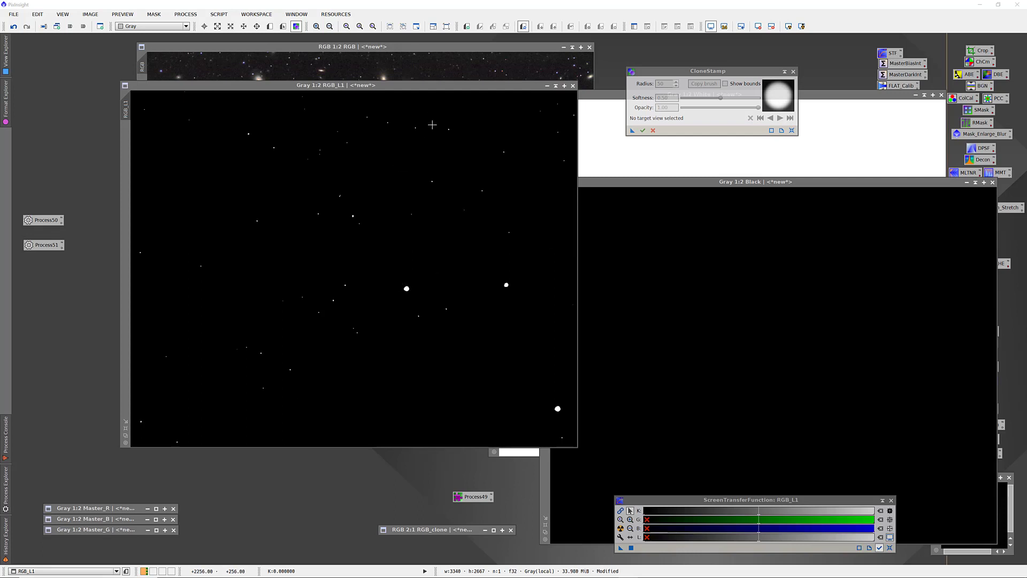
left_click_drag(428, 87, 408, 97)
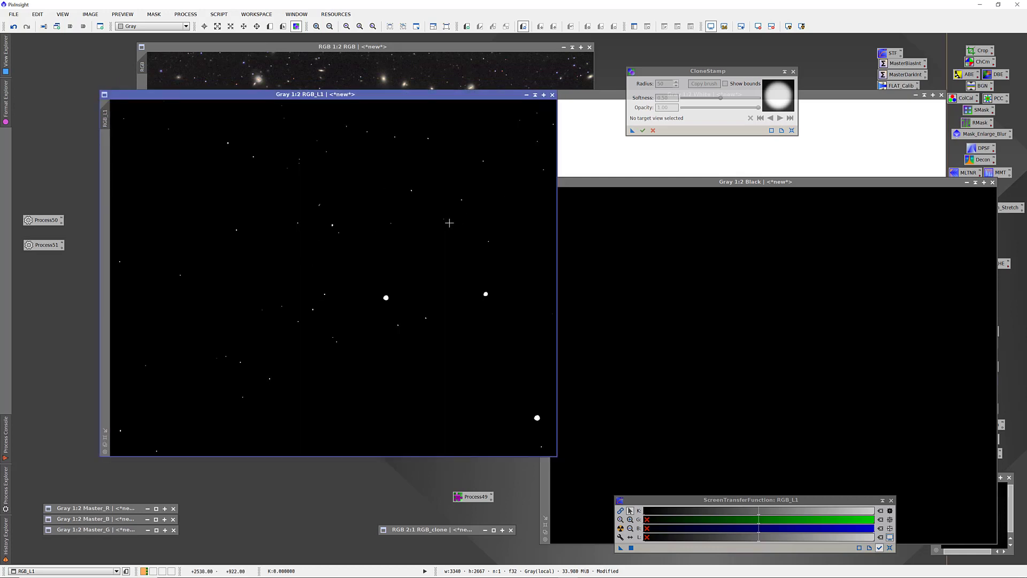
scroll(460, 307, "up", 1)
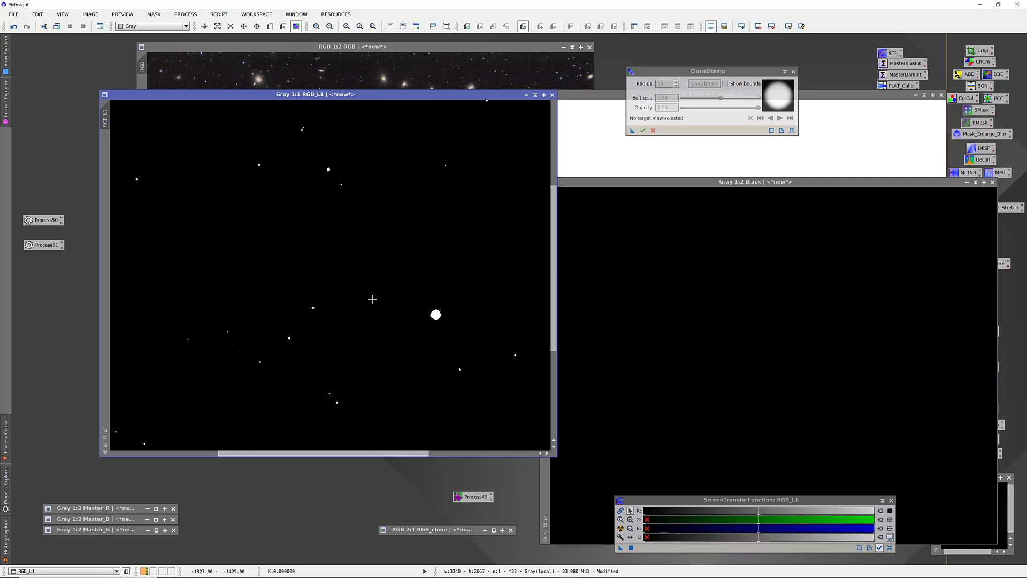
scroll(372, 299, "down", 1)
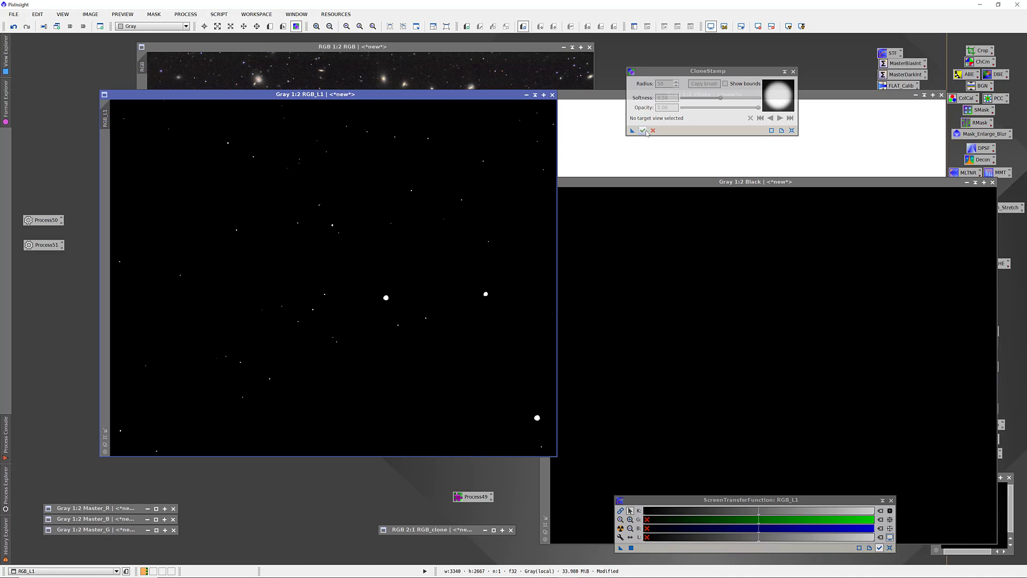
- Close CloneStamp and iconize the White and Black images
left_click(793, 71)
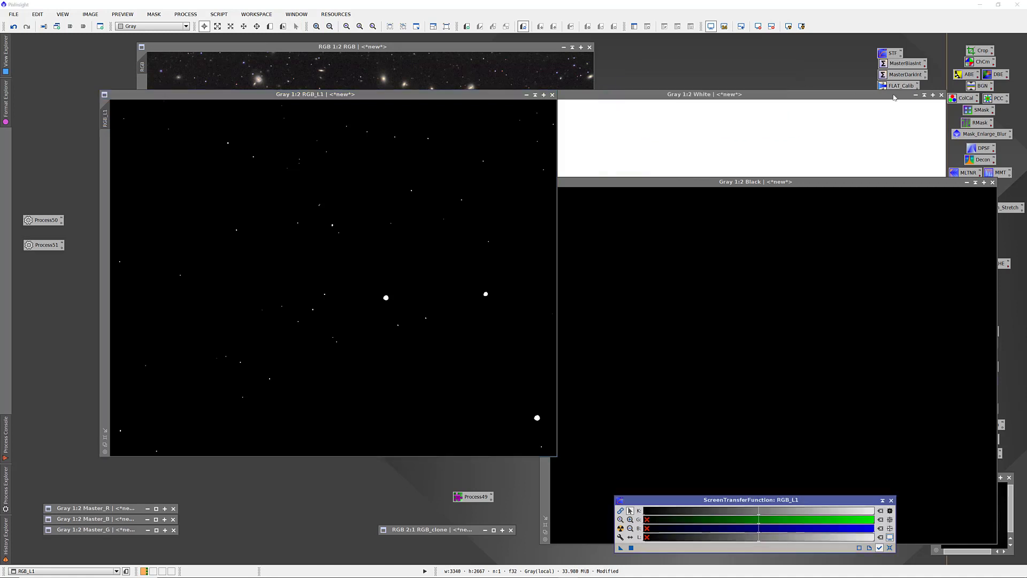
left_click(924, 95)
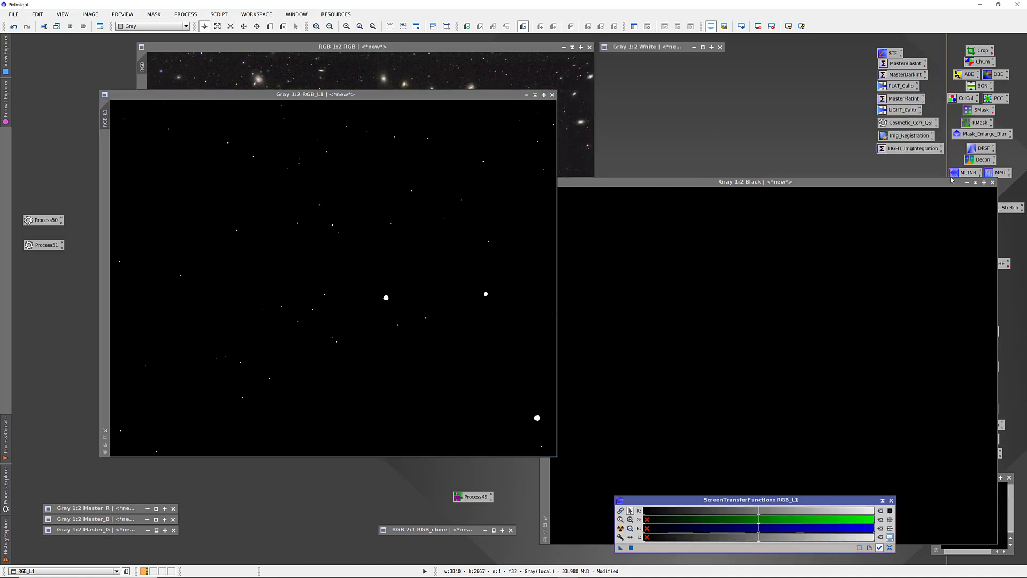
left_click(975, 183)
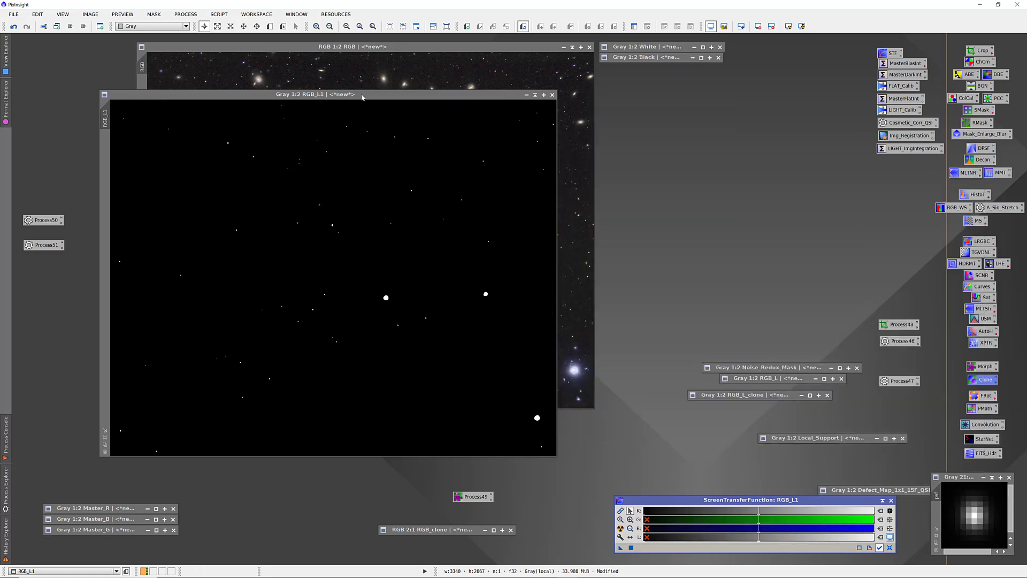
- Apply the saved Mask_Enlarge_Blur process container to RGB_L1 and check the enlarged, blurred star cores
left_click_drag(361, 96, 443, 95)
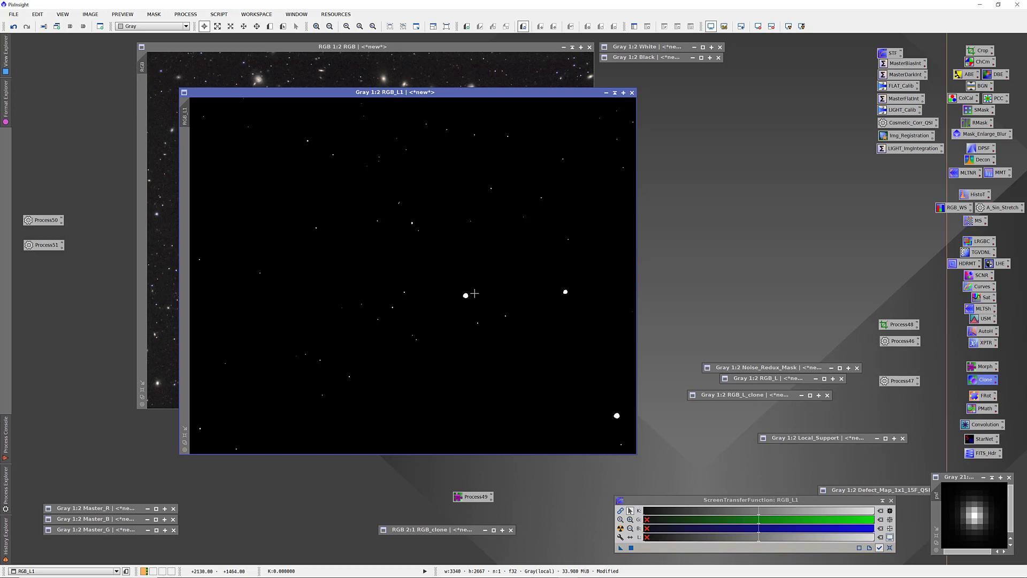
scroll(462, 294, "up", 2)
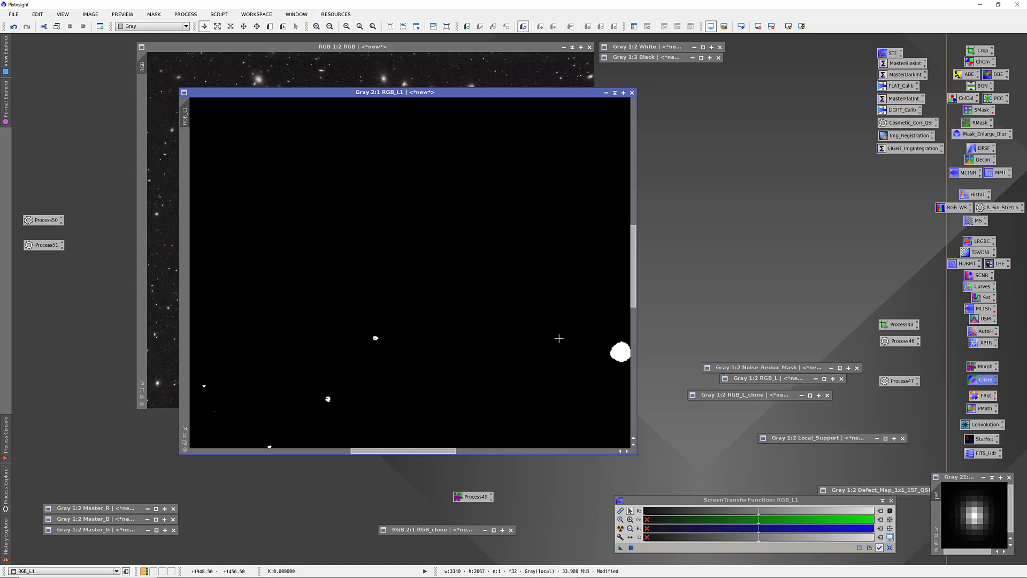
scroll(373, 328, "down", 2)
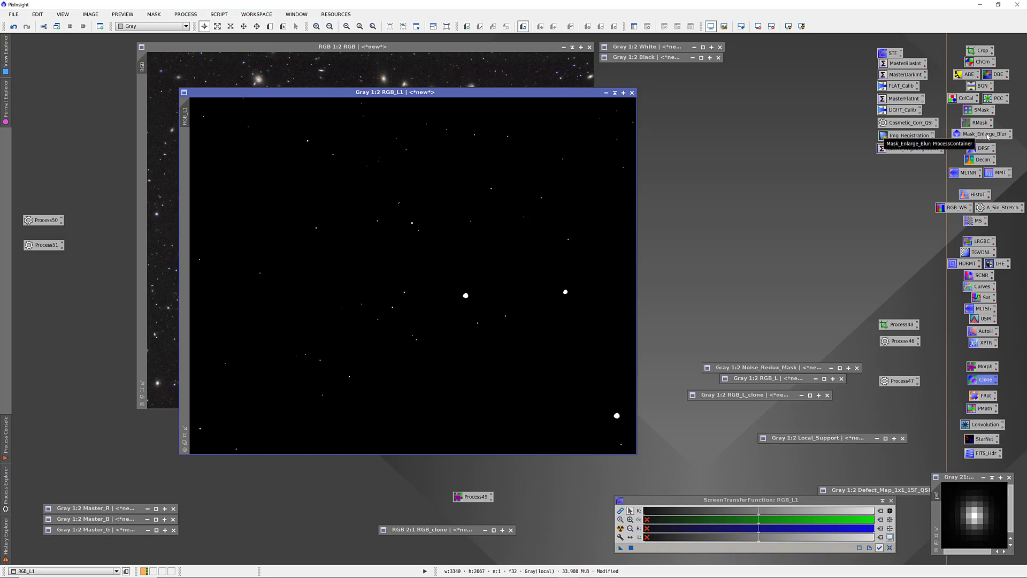
left_click_drag(987, 137, 506, 247)
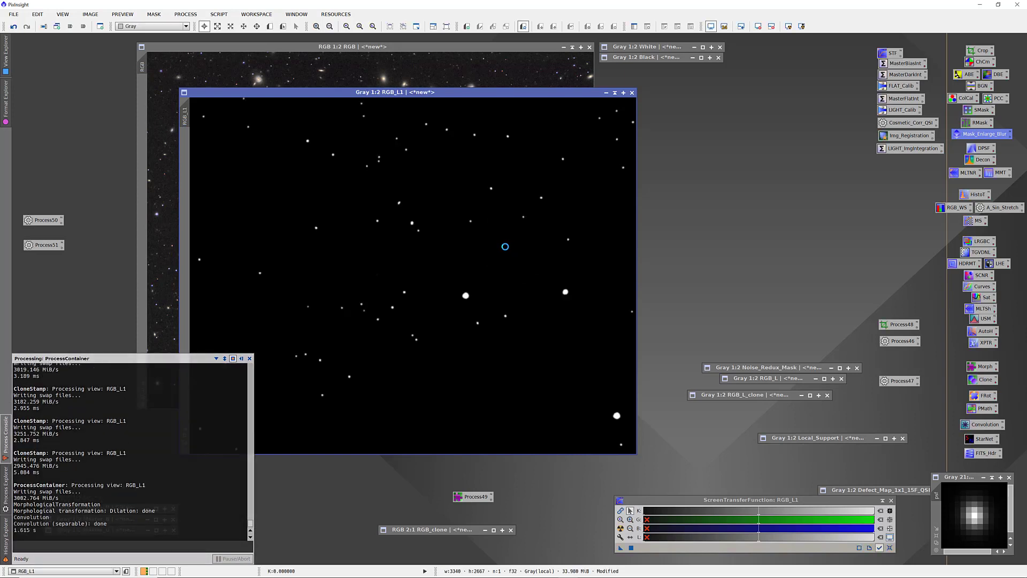
scroll(482, 301, "up", 2)
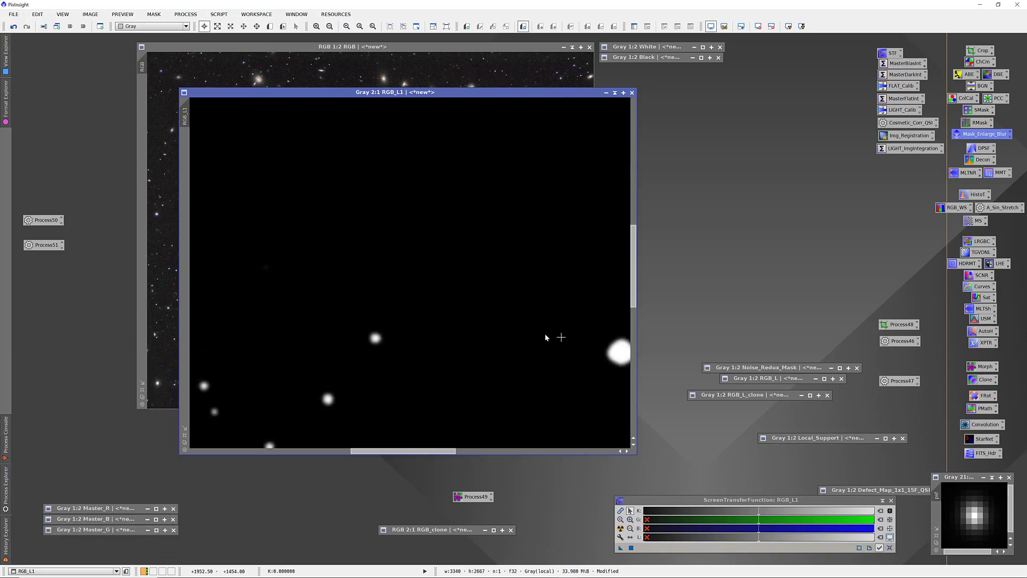
scroll(466, 332, "down", 1)
scroll(467, 332, "down", 1)
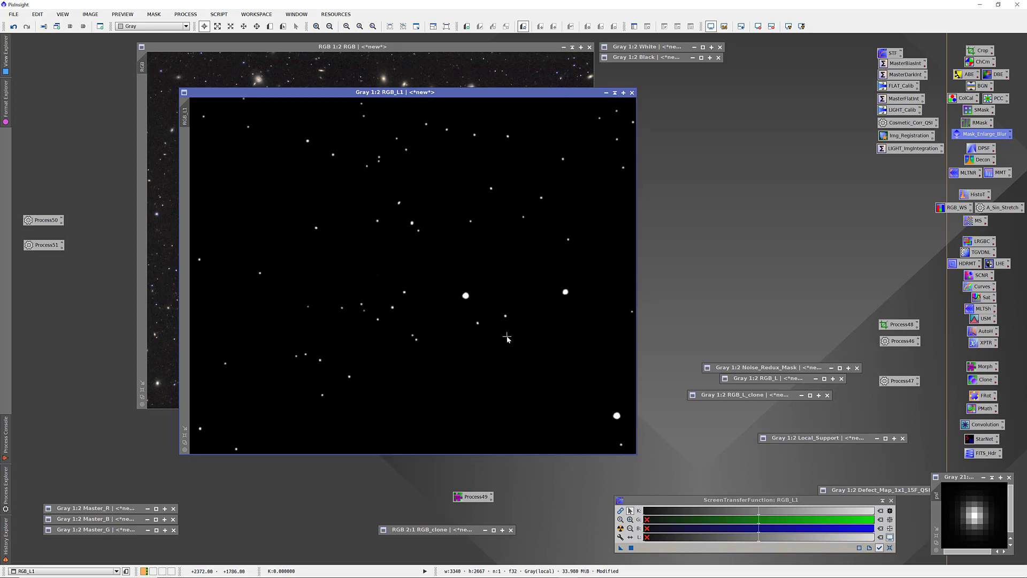
- Open Convolution, and create and display a preview of RGB_L1 covering the three bright stars in its lower-right area
double_click(979, 424)
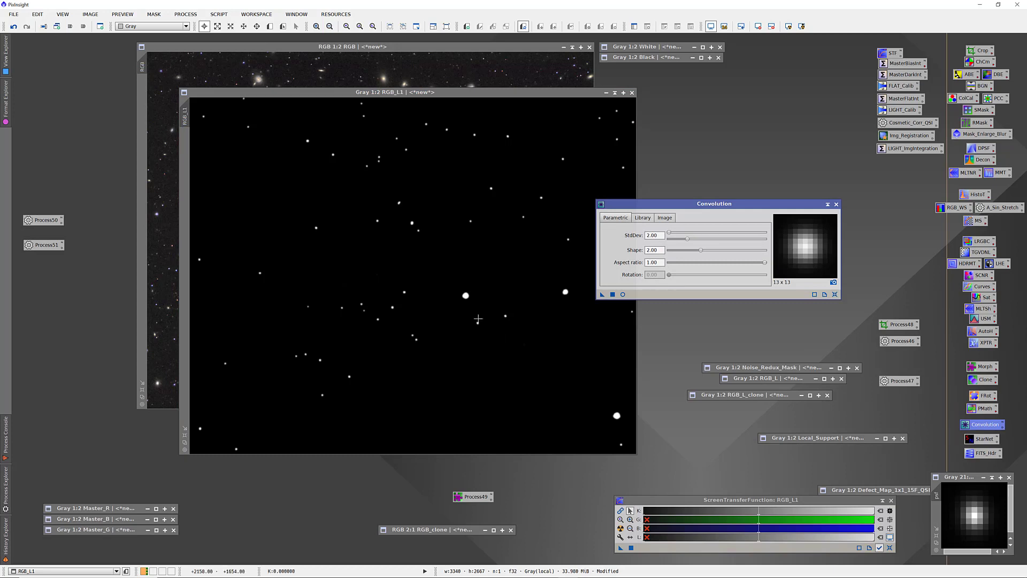
scroll(470, 298, "up", 2)
scroll(502, 297, "down", 2)
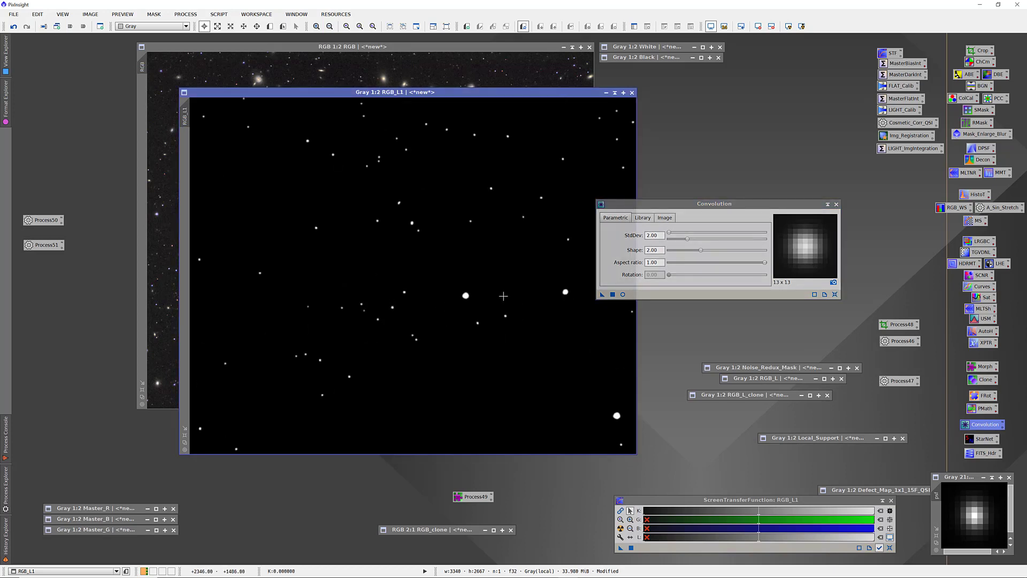
scroll(503, 297, "down", 1)
scroll(503, 296, "up", 1)
left_click(271, 27)
left_click_drag(417, 249, 636, 444)
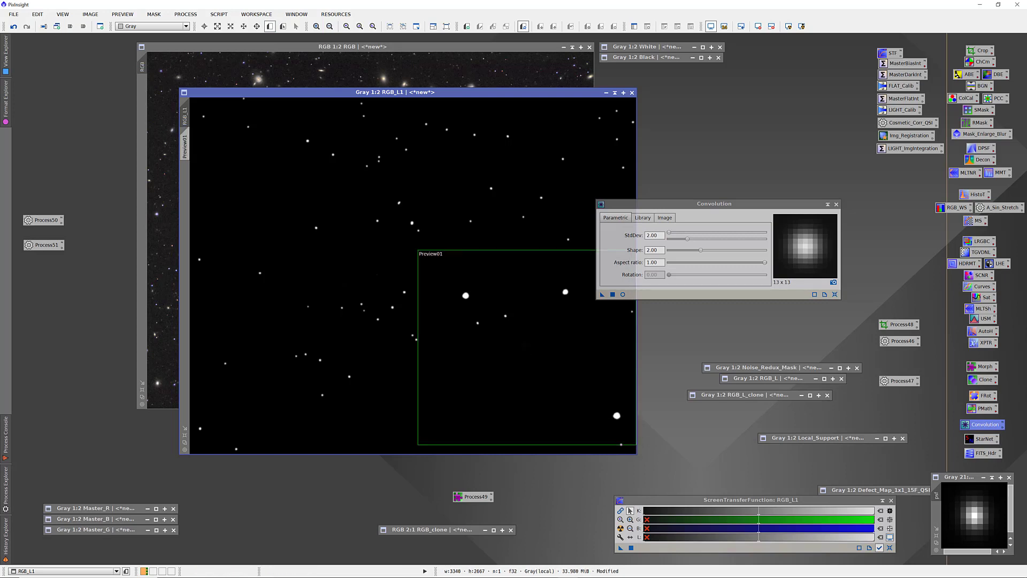
left_click(185, 146)
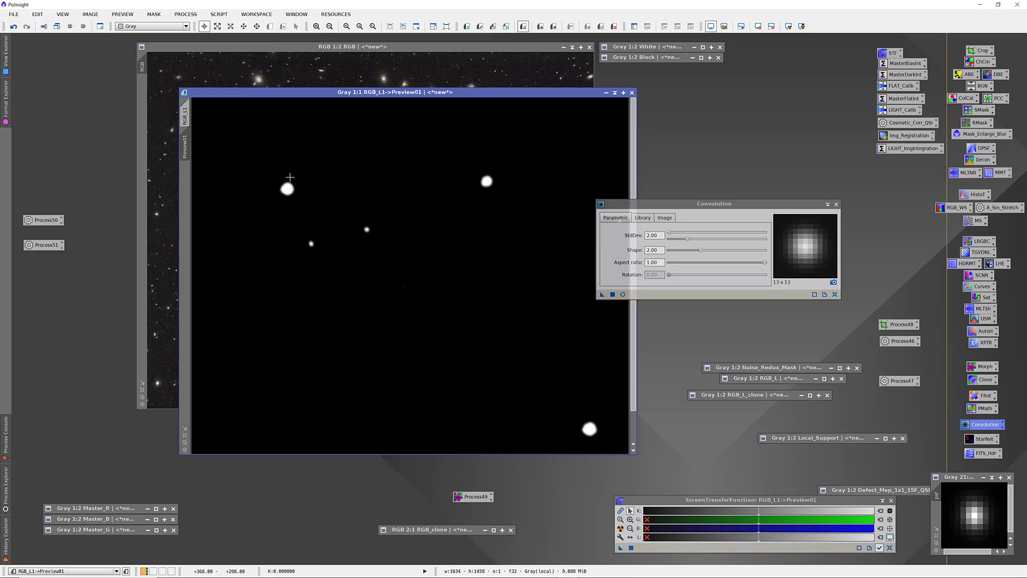
- Set Convolution's Shape to 1.20 and StdDev to 6.50 while judging the blur in a real-time preview
left_click(623, 294)
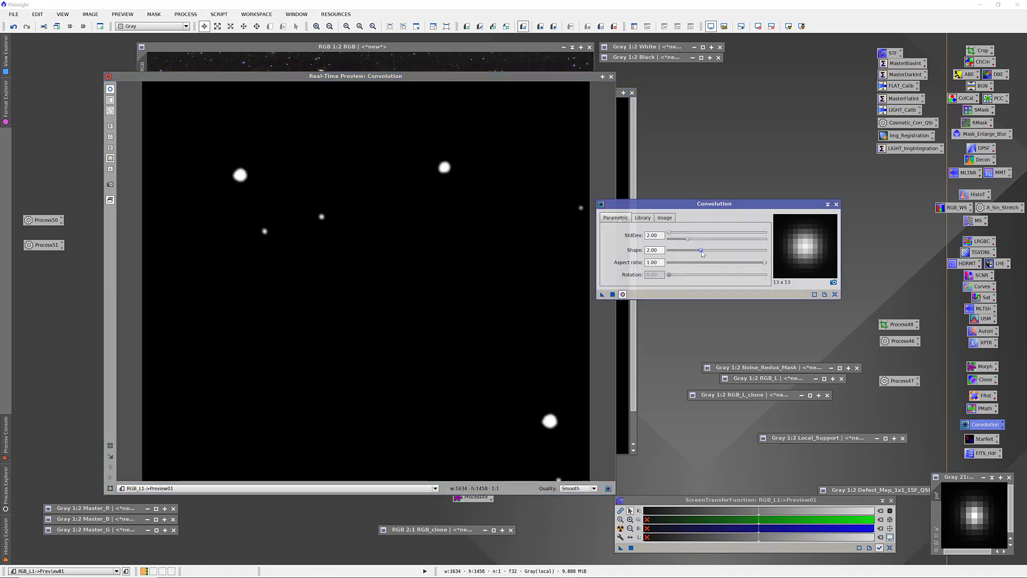
mouse_move(702, 253)
left_mouse_down()
mouse_move(716, 253)
mouse_move(688, 250)
left_mouse_up()
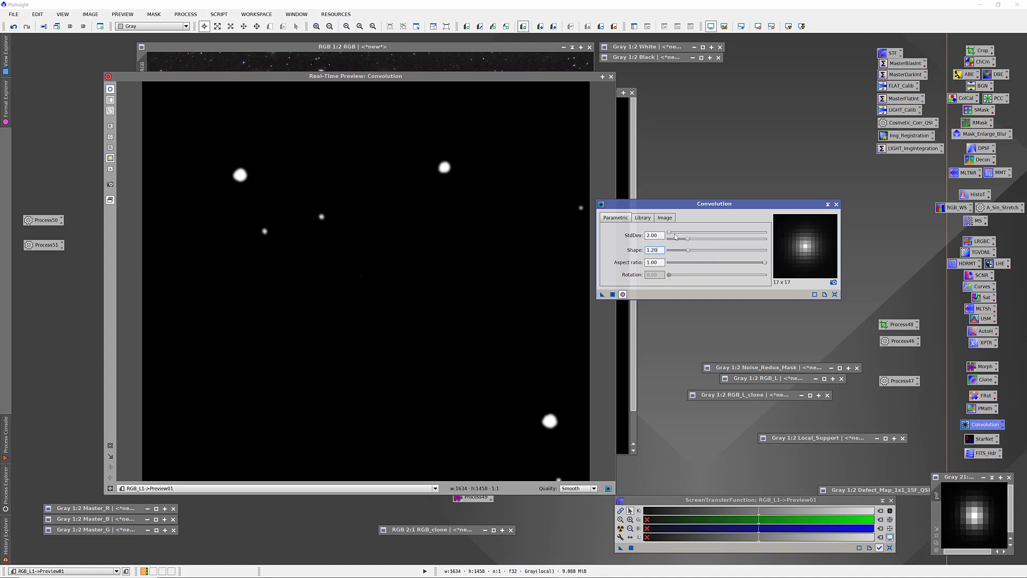
left_click_drag(687, 238, 729, 241)
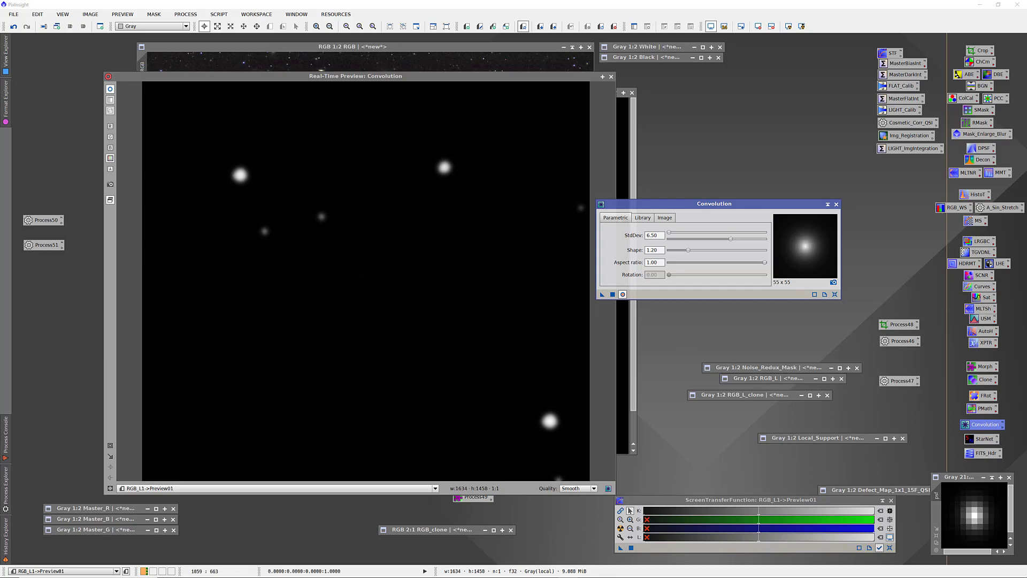
left_click(612, 76)
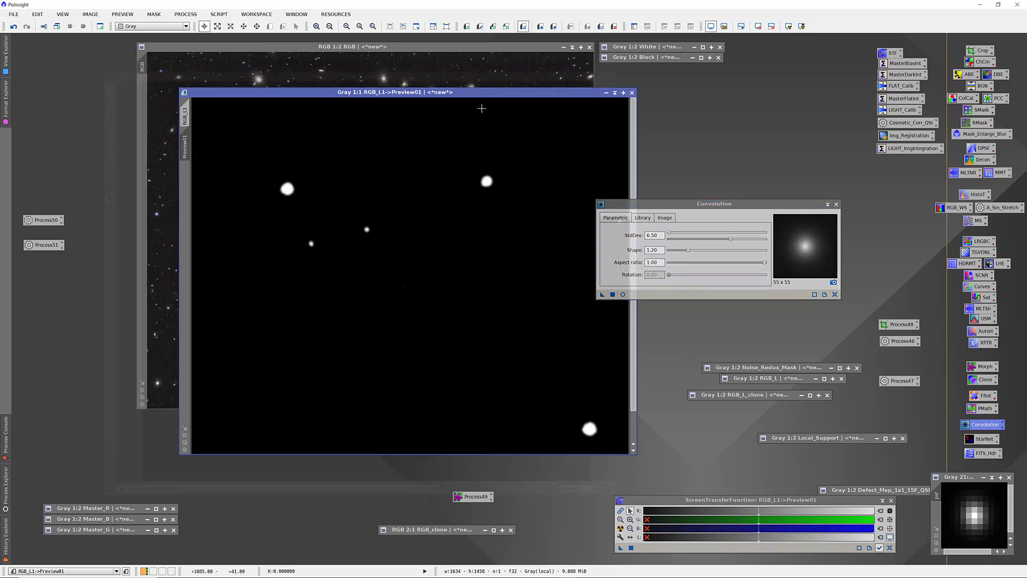
- Apply the Convolution to the full RGB_L1 image and close the process
left_click(184, 114)
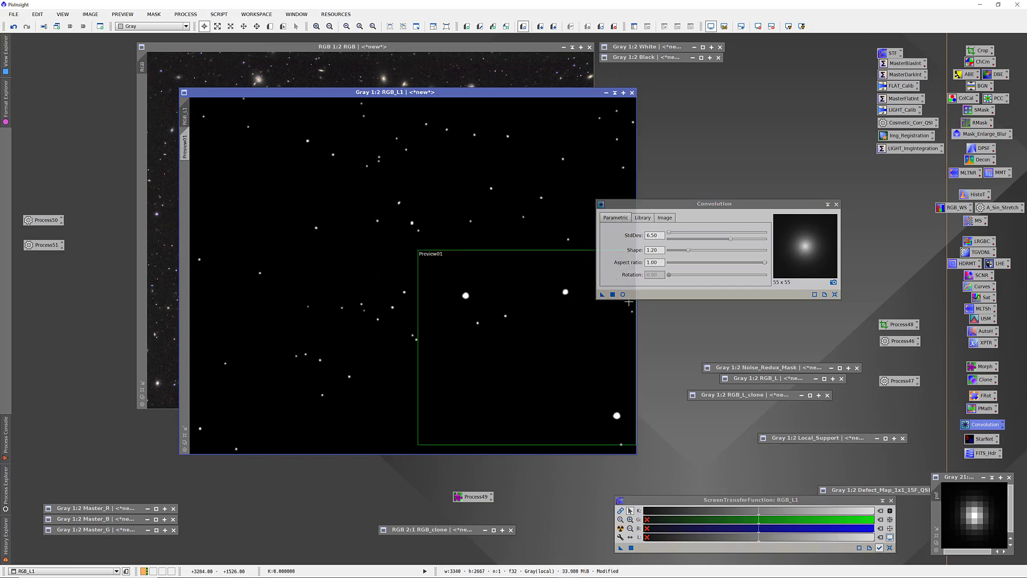
left_click_drag(602, 296, 537, 303)
left_click(836, 204)
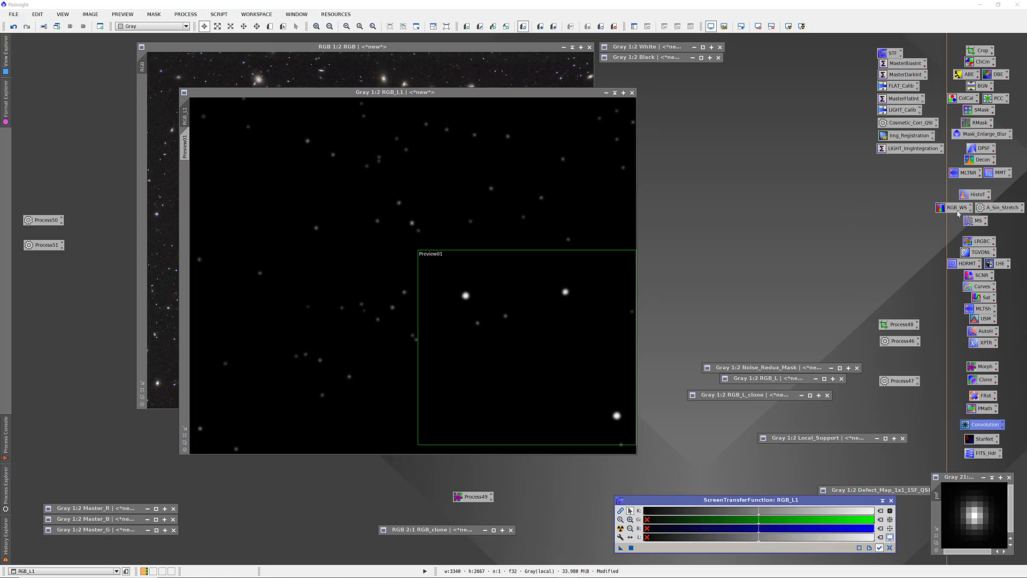
- Set HistogramTransformation's Midtones to 0.10659898 while judging RGB_L1's brightened stars in a real-time preview
double_click(971, 196)
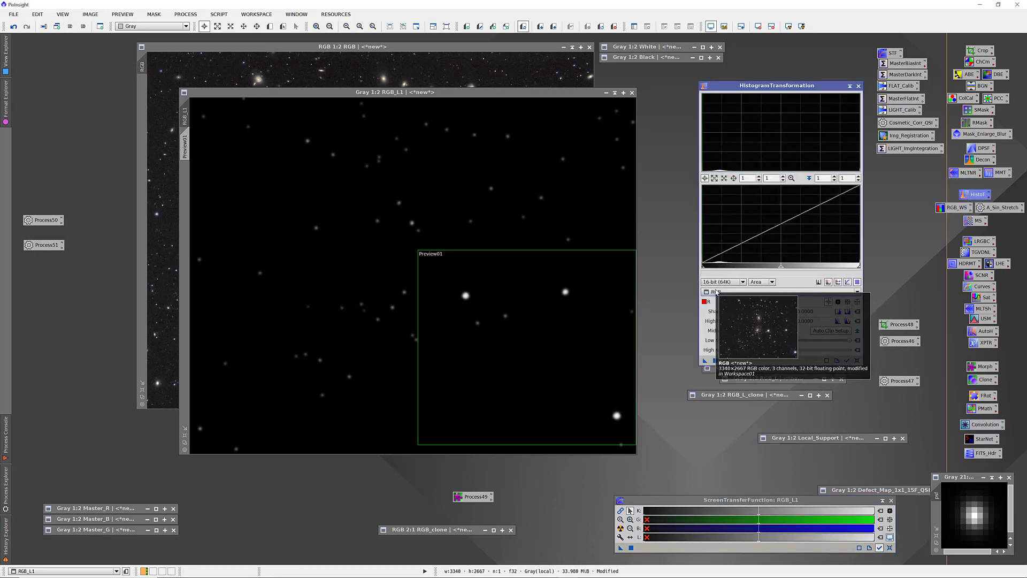
left_click(726, 360)
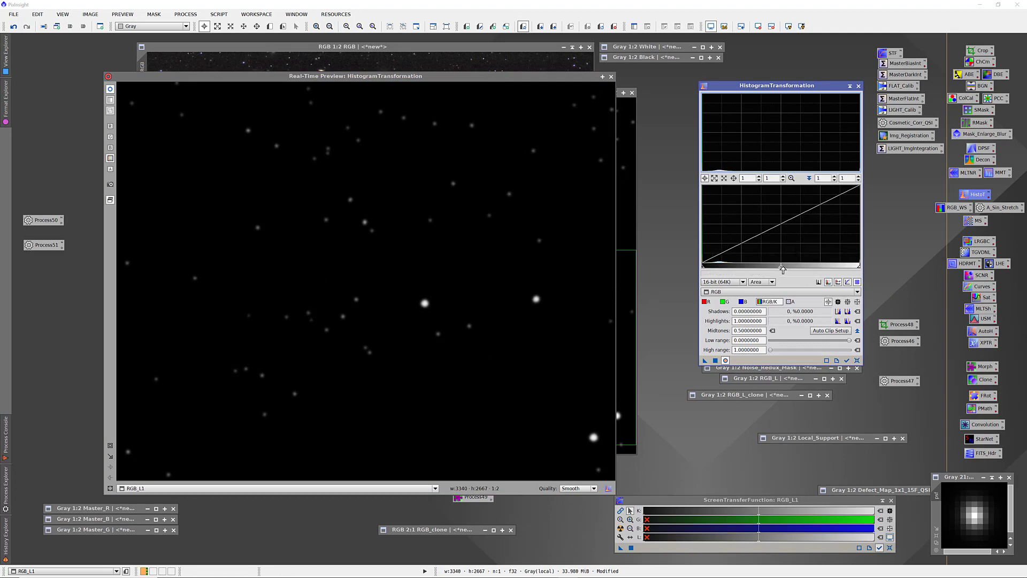
left_click_drag(780, 269, 729, 263)
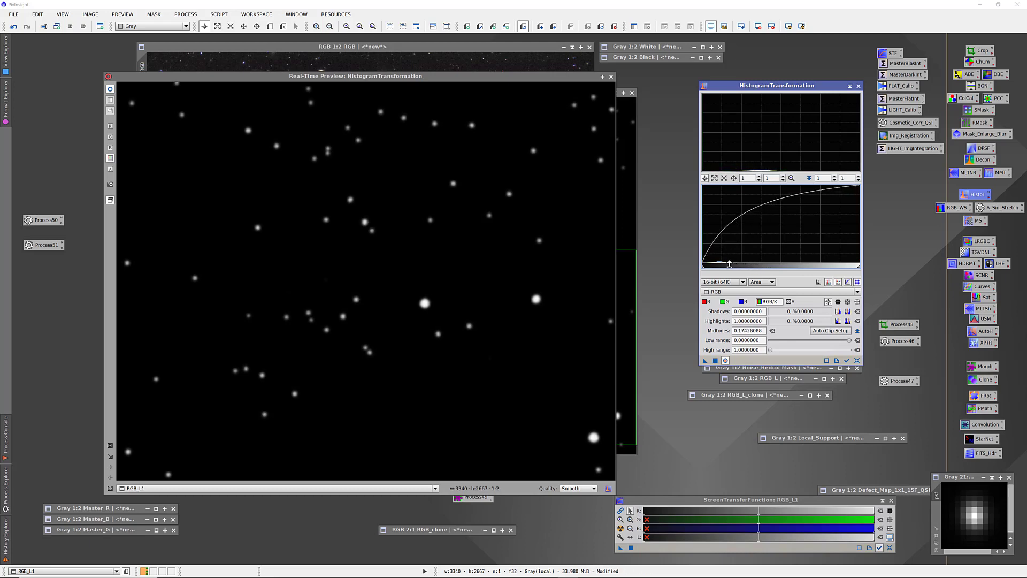
left_click_drag(729, 264, 718, 263)
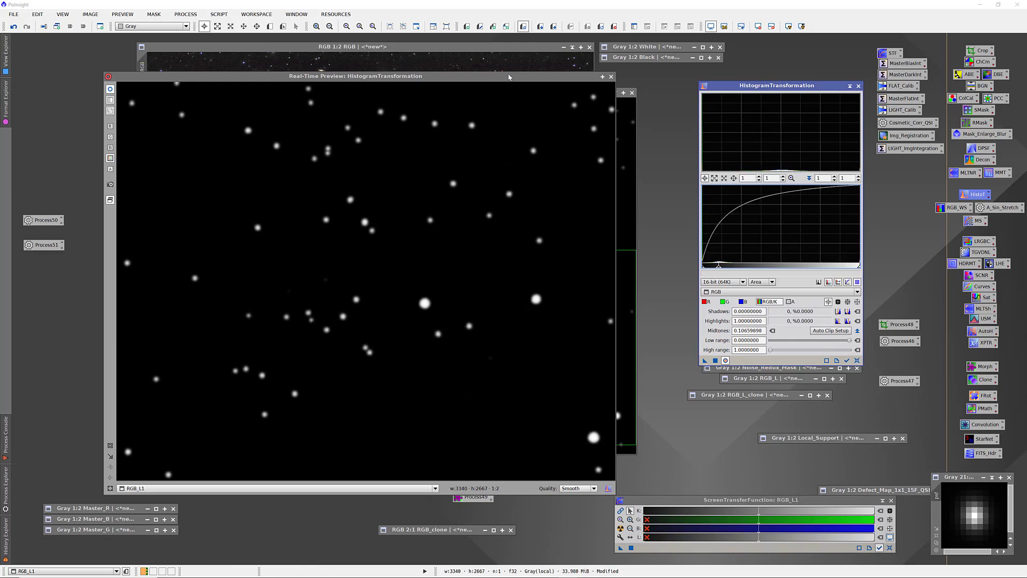
left_click(611, 76)
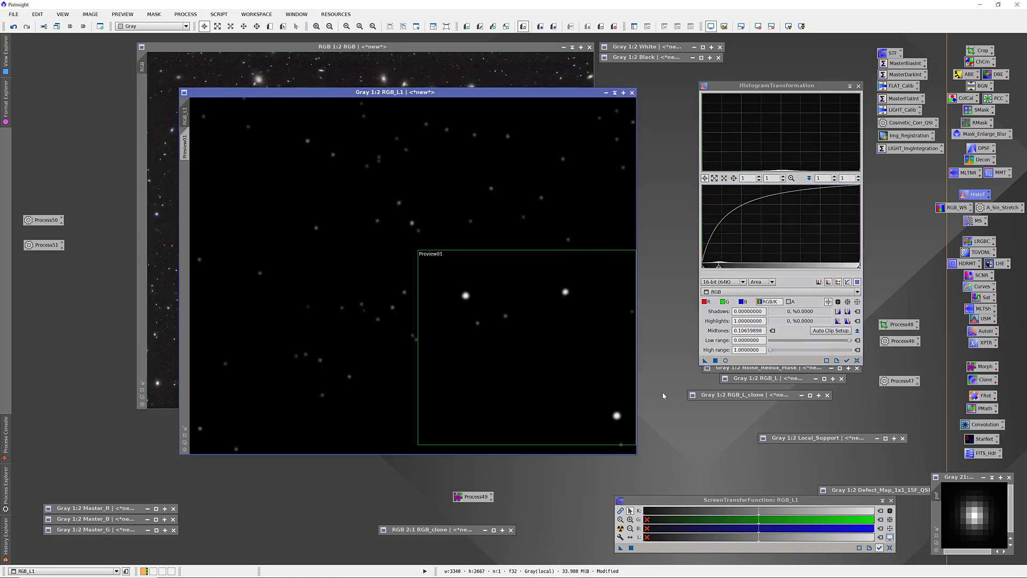
- Apply the HistogramTransformation to RGB_L1 and close the process
left_click_drag(706, 365, 470, 373)
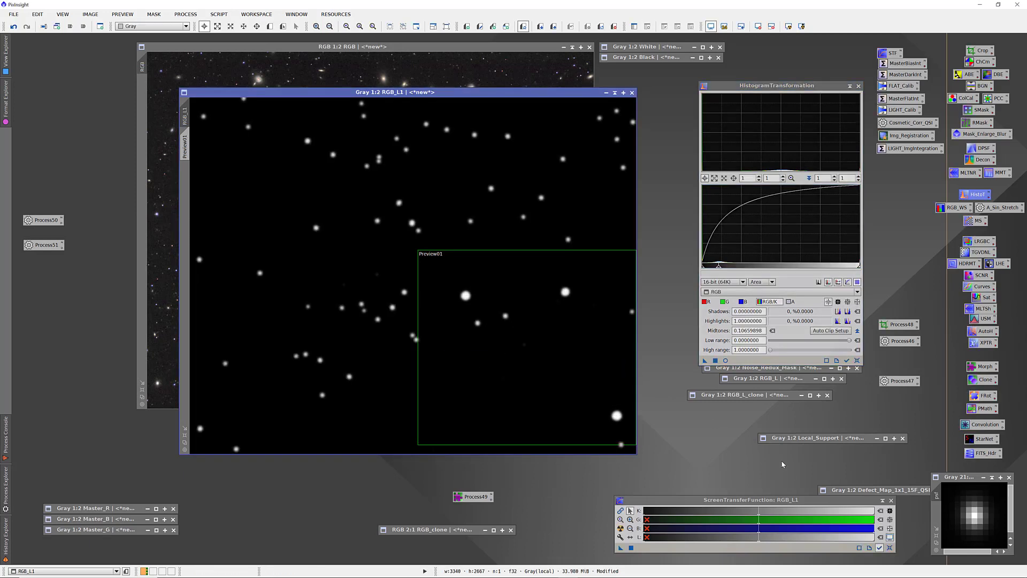
left_click(890, 547)
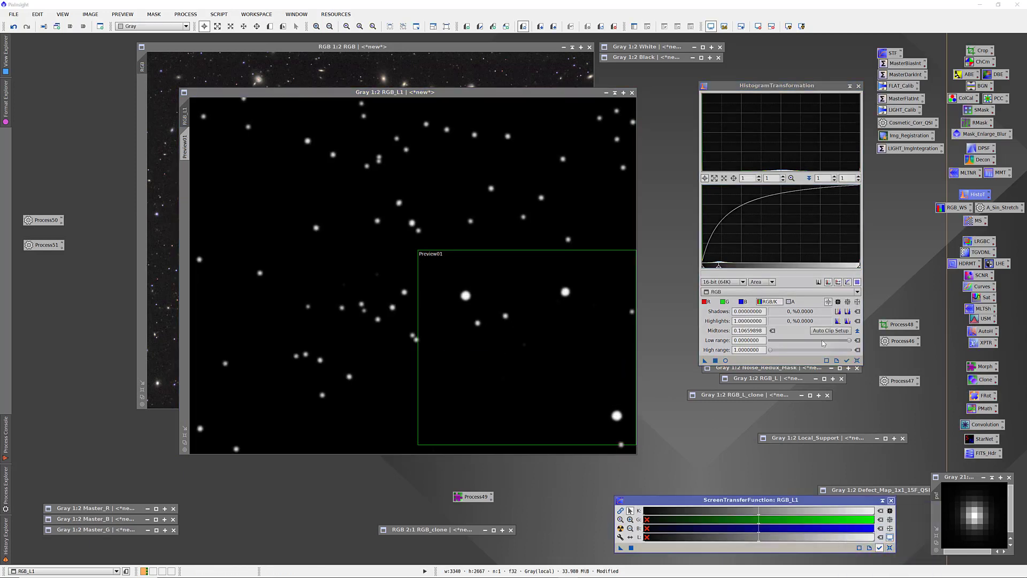
left_click(859, 86)
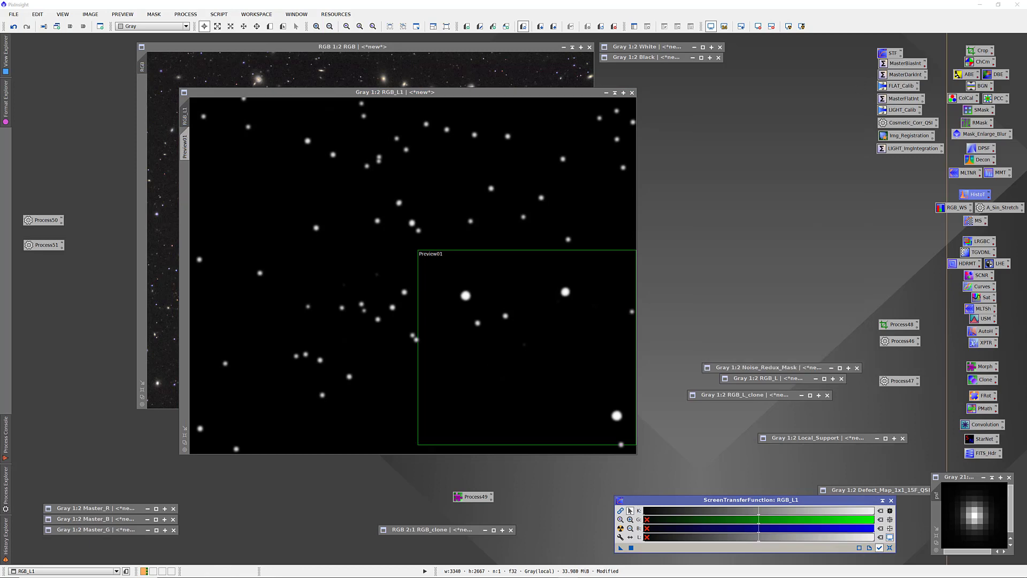
- Delete all previews from RGB_L1
left_click(276, 93)
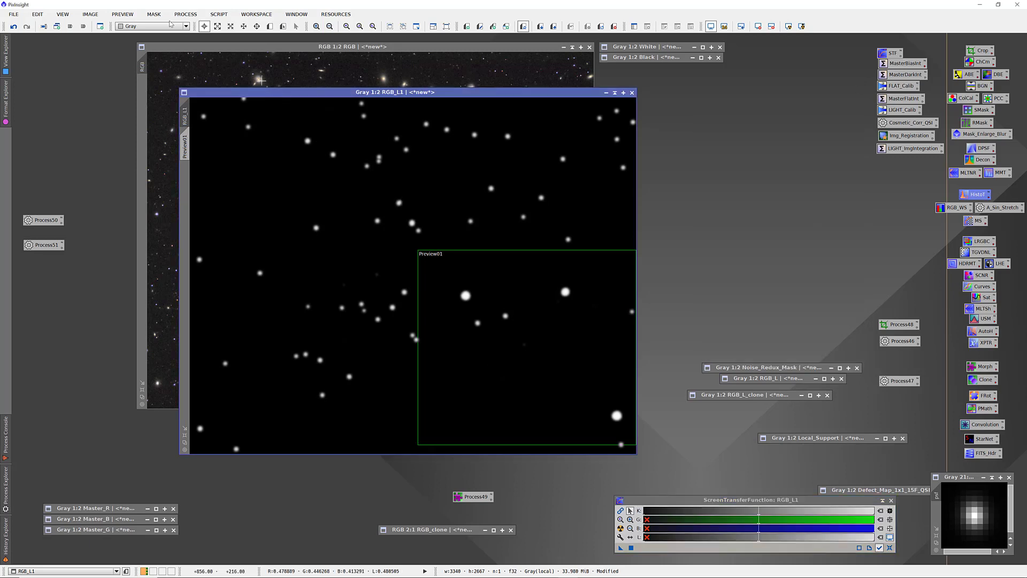
left_click(129, 15)
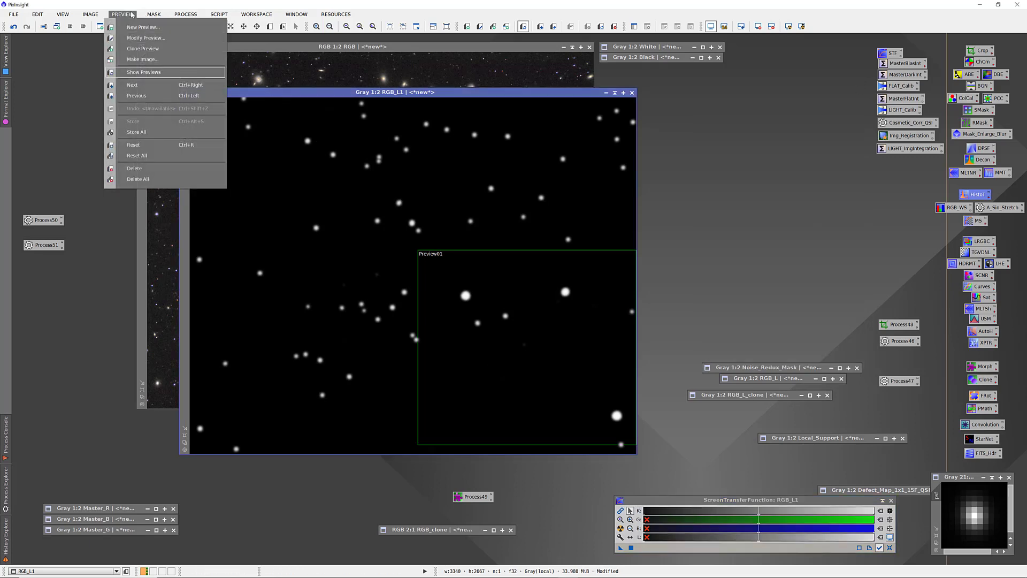
left_click(153, 180)
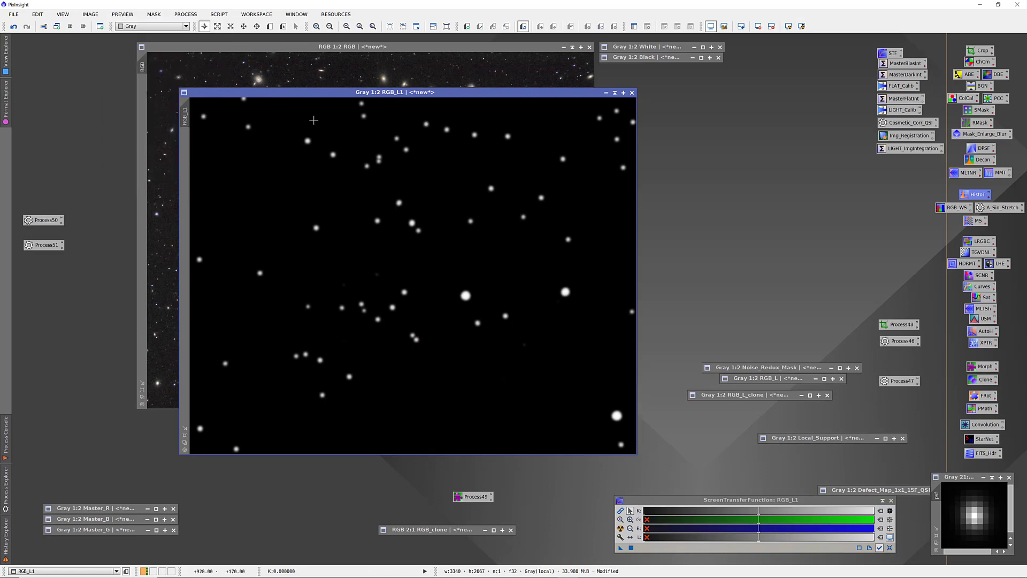
- Rename the RGB_L1 image as Bright_Stars_Mask
double_click(184, 118)
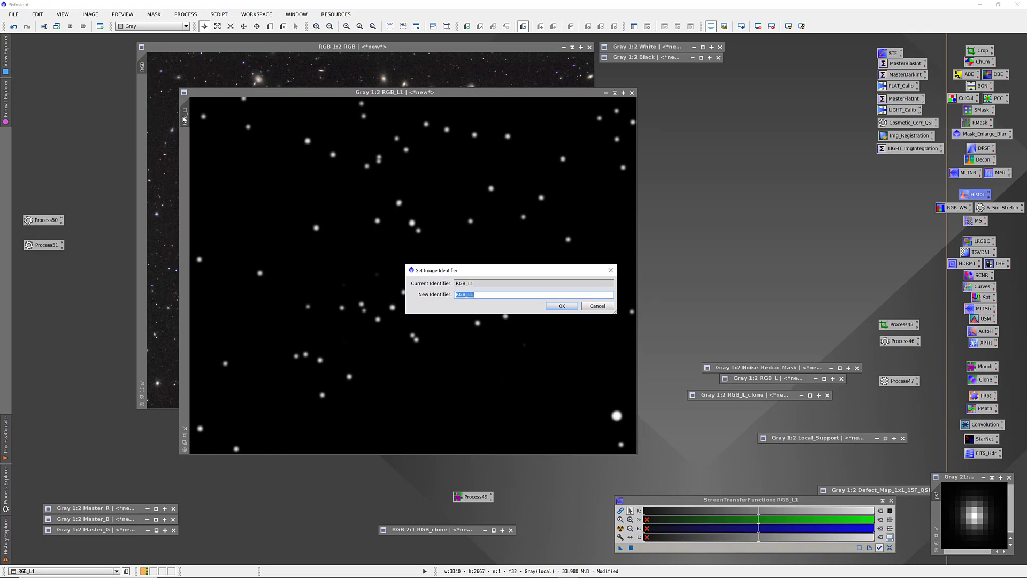
type("Bright_Stars_Mask")
key("Return")
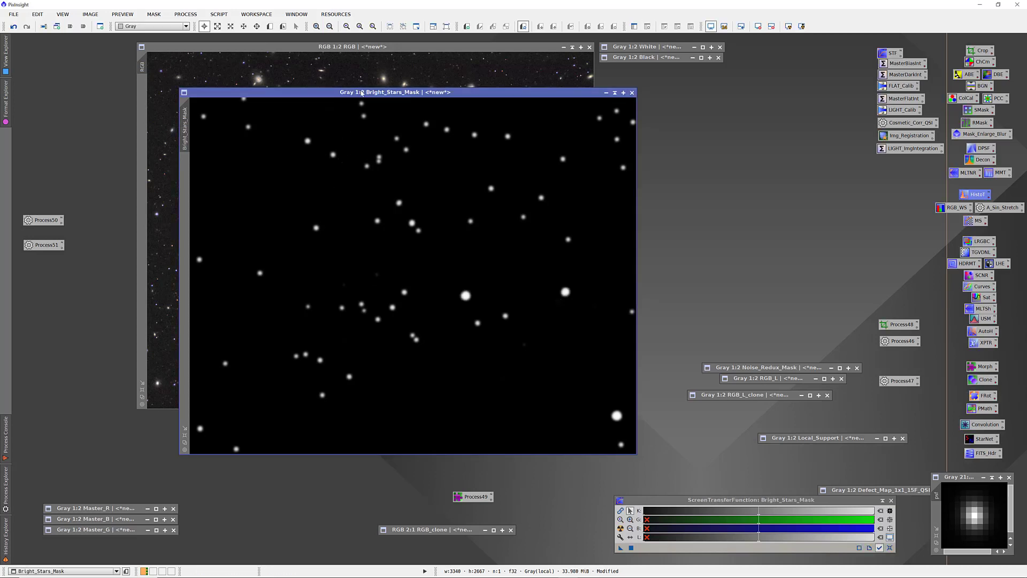
- Apply Bright_Stars_Mask as the mask of the RGB image, moving the mask window aside for access
left_click_drag(362, 93, 460, 101)
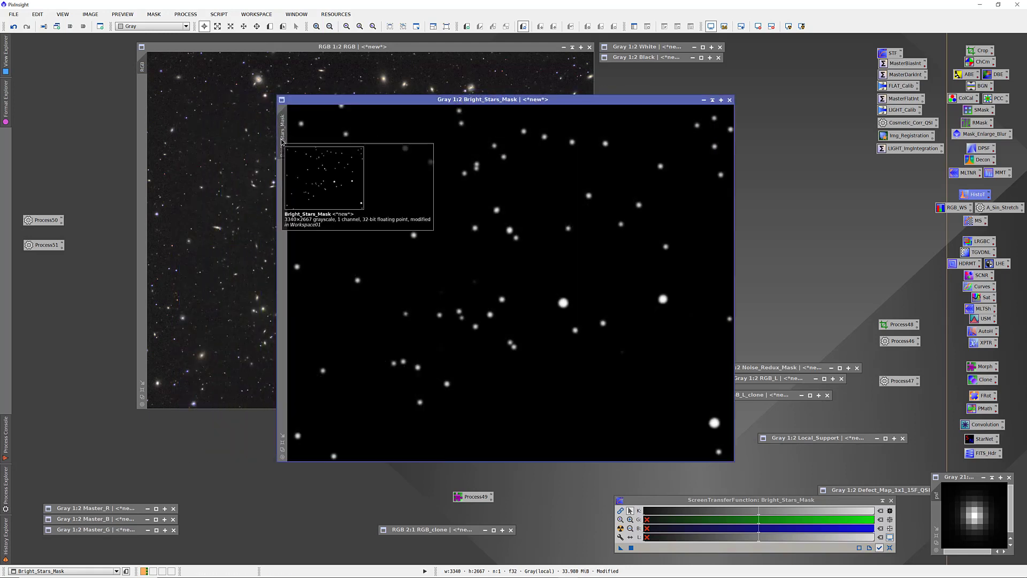
left_click_drag(282, 137, 143, 167)
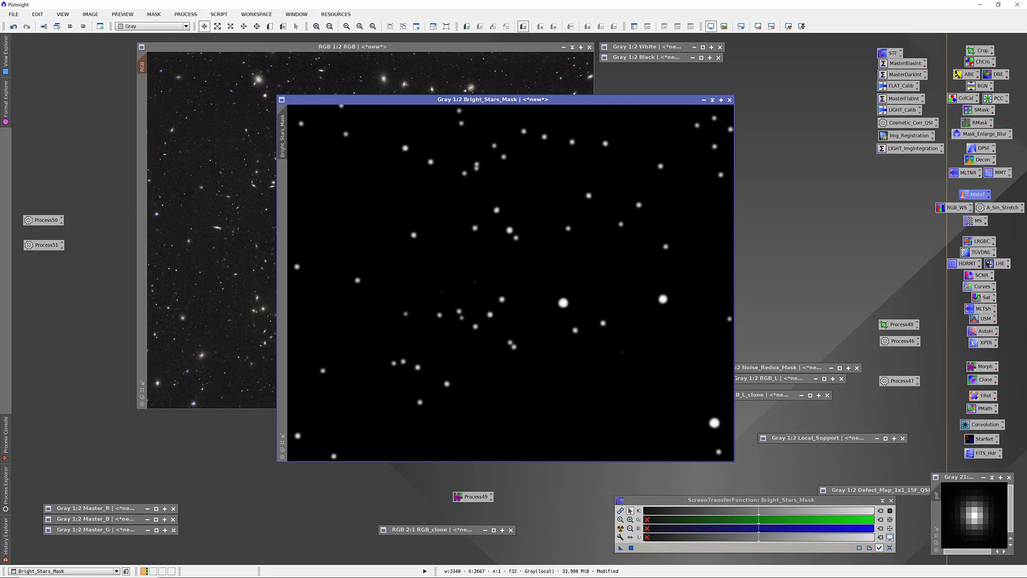
left_click(285, 51)
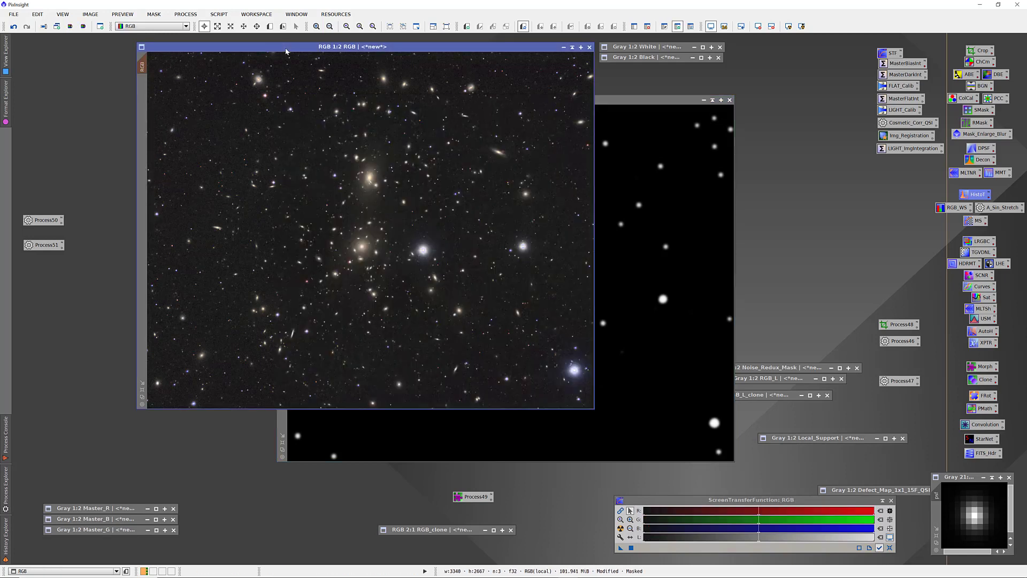
- Show the mask overlay on RGB, examine which stars and galaxy cores are left unprotected, and hide the overlay again
key("ctrl+k")
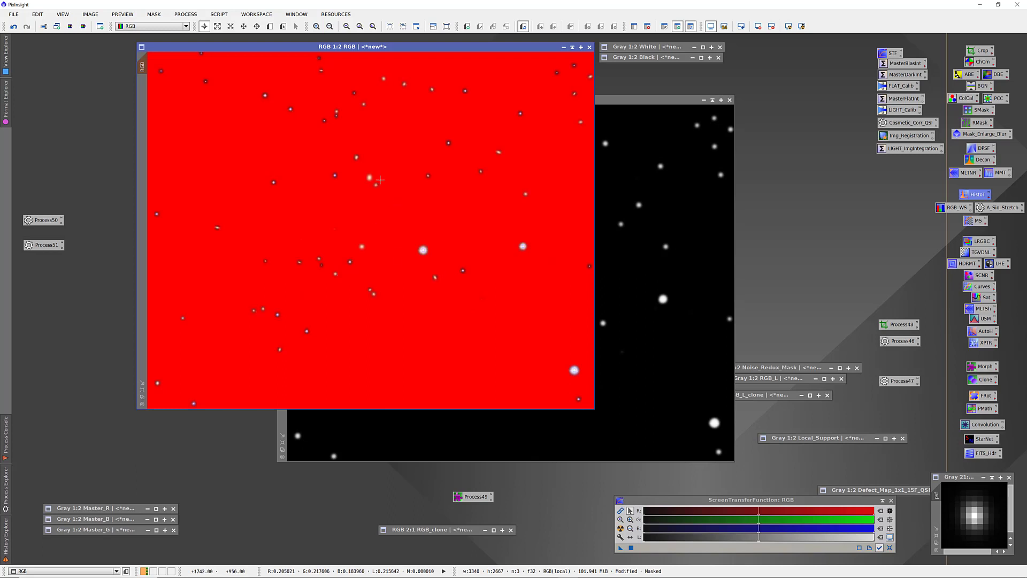
scroll(441, 258, "up", 1)
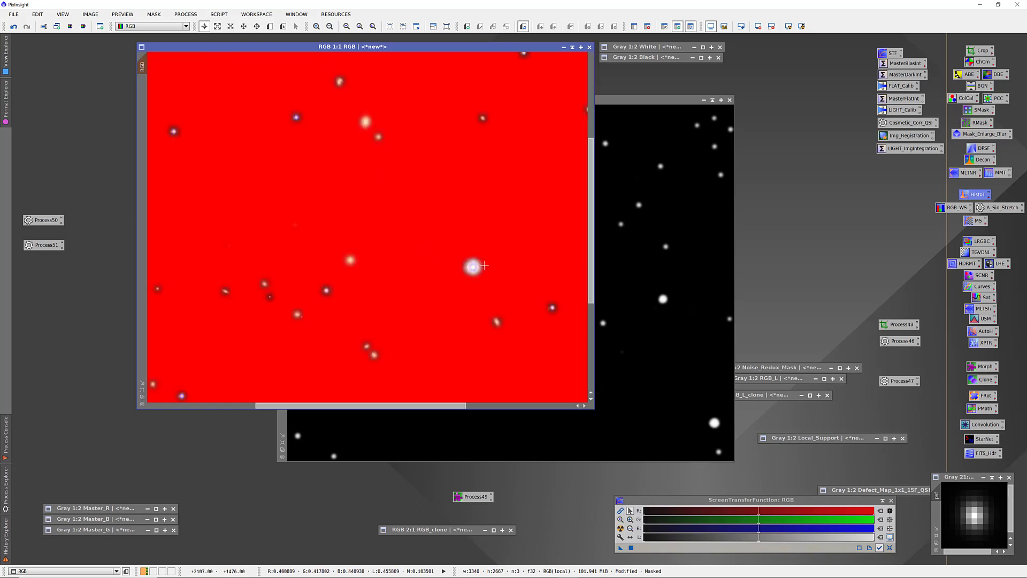
key("space")
left_click_drag(474, 276, 285, 205)
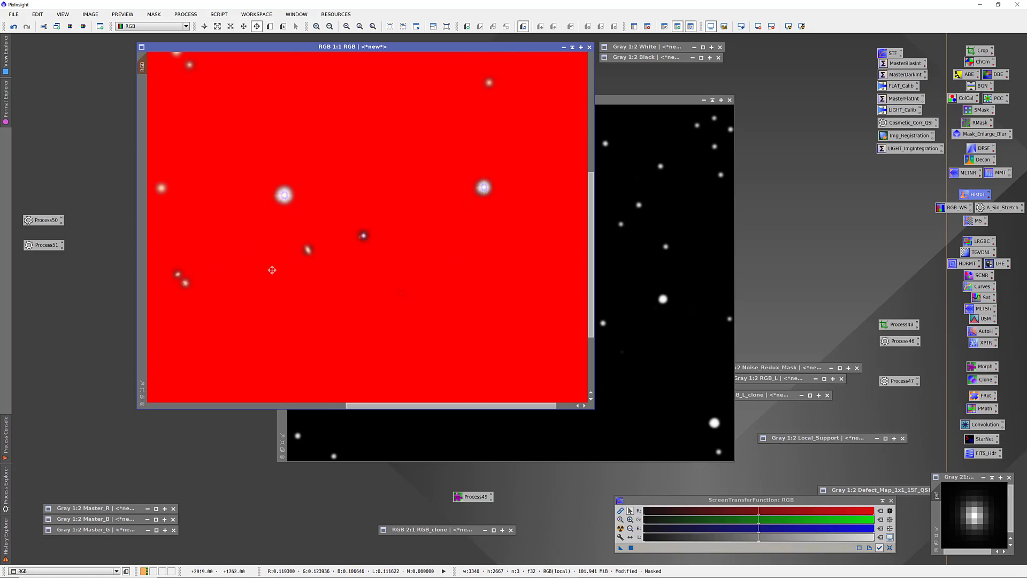
left_click_drag(196, 261, 422, 306)
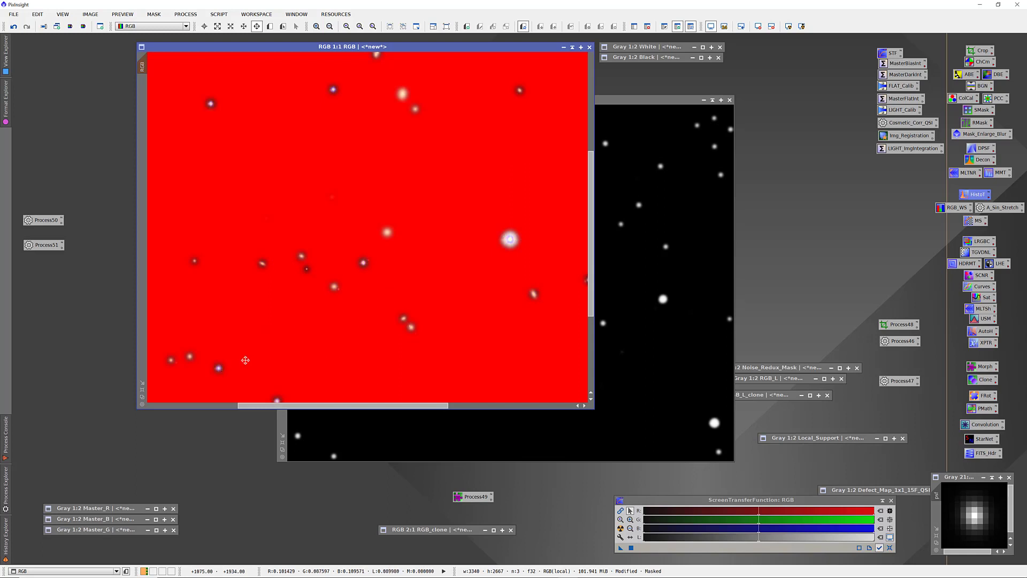
left_click_drag(234, 174, 385, 316)
left_click_drag(369, 233, 252, 256)
left_click_drag(452, 256, 292, 160)
left_click_drag(441, 236, 300, 161)
left_click_drag(470, 261, 470, 214)
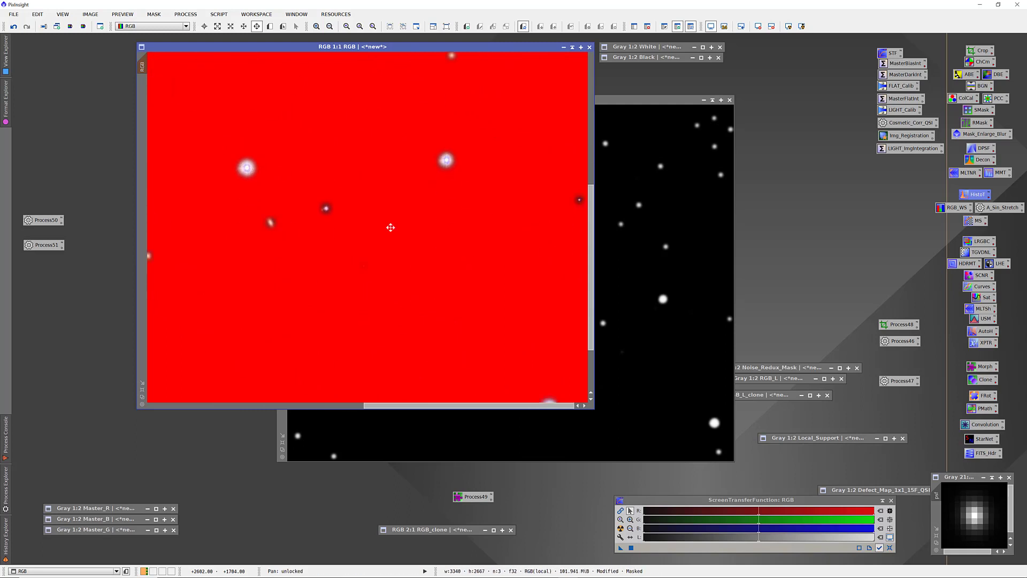
left_click_drag(459, 268, 467, 193)
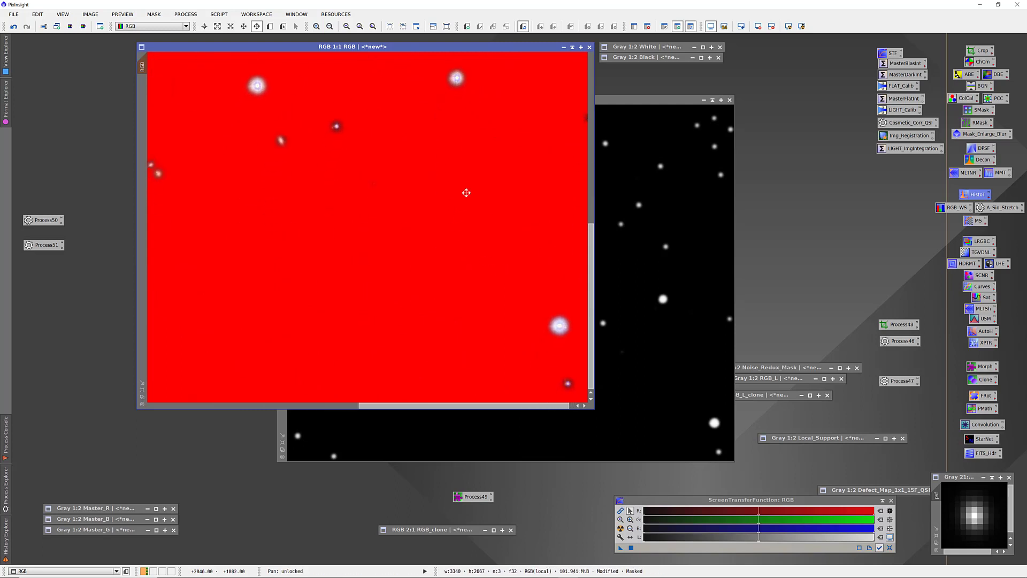
left_click_drag(467, 193, 416, 200)
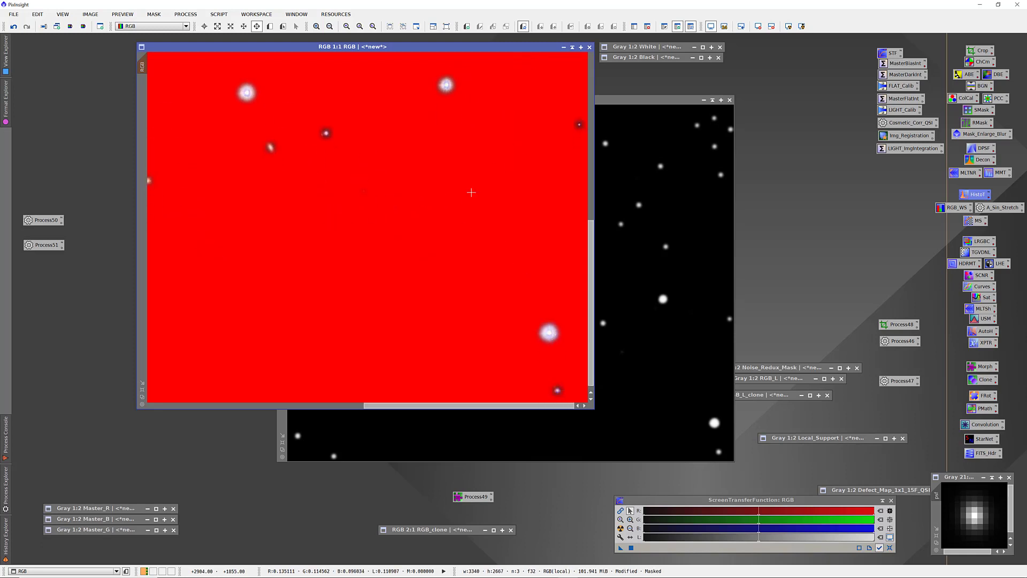
key("alt+r")
key("ctrl+k")
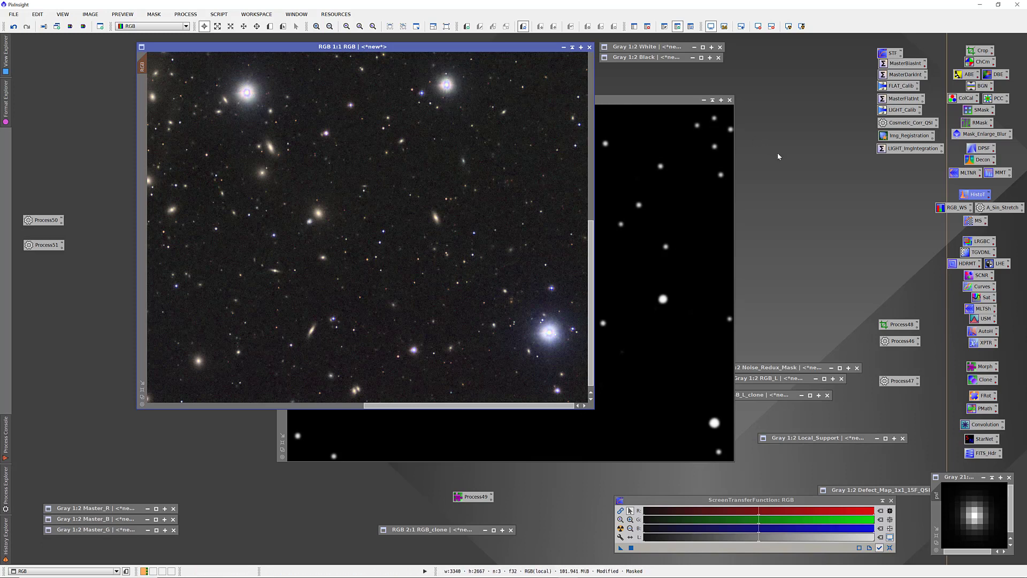
- Open HistogramTransformation and define and display a preview of about 1452 × 1428 px on RGB around the three brightest stars
double_click(971, 198)
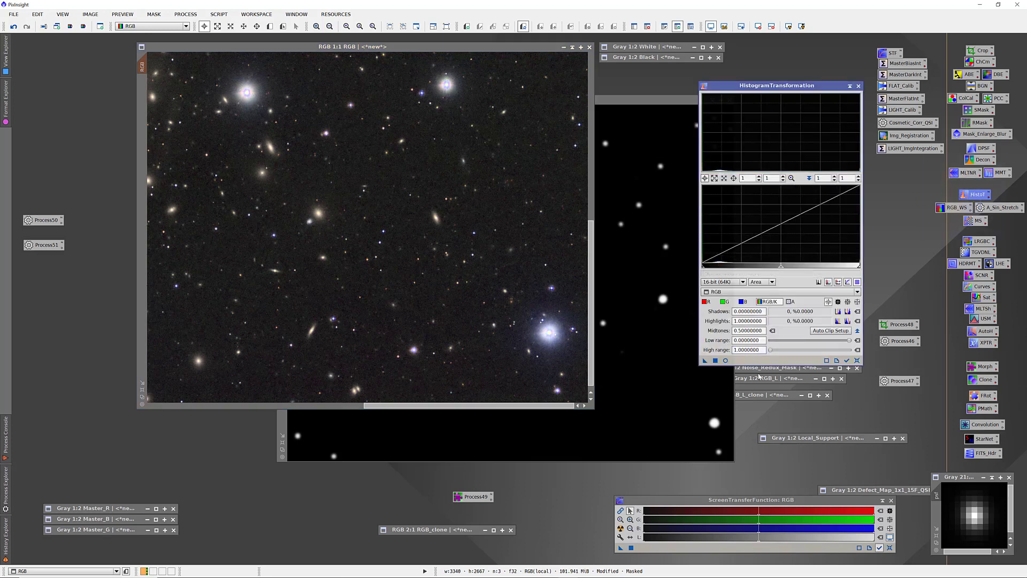
left_click(726, 360)
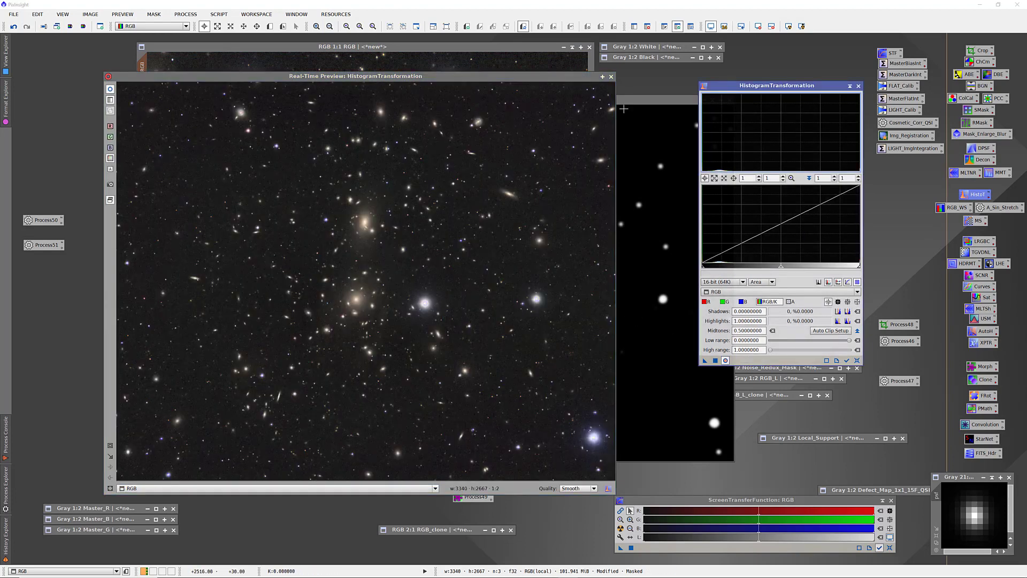
left_click(611, 76)
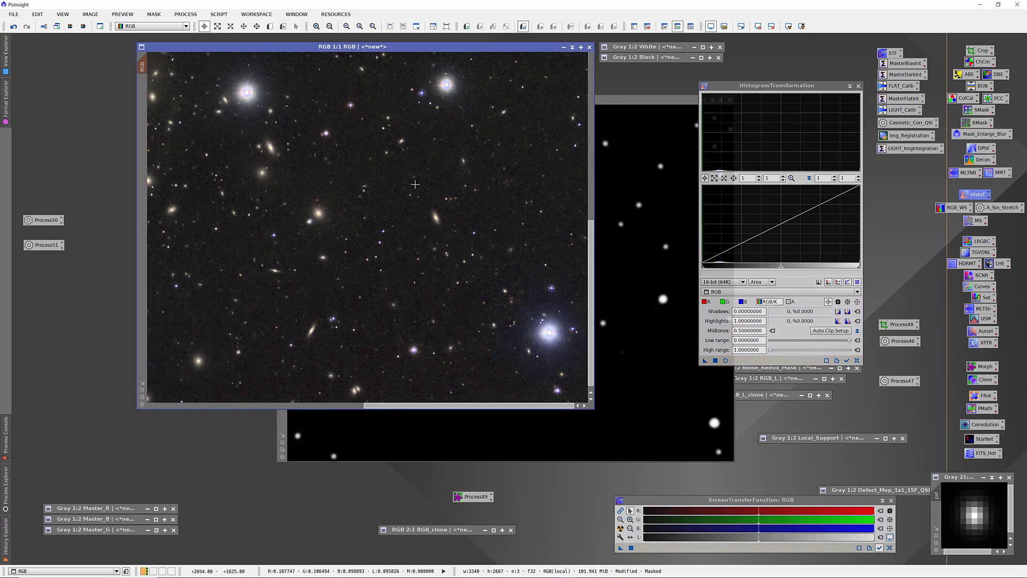
scroll(413, 191, "down", 1)
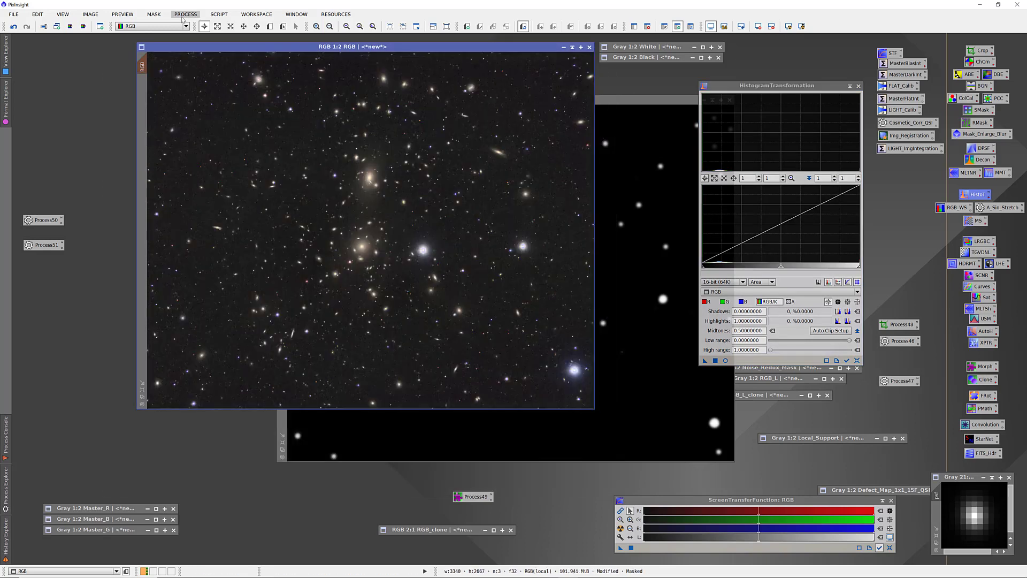
left_click(269, 26)
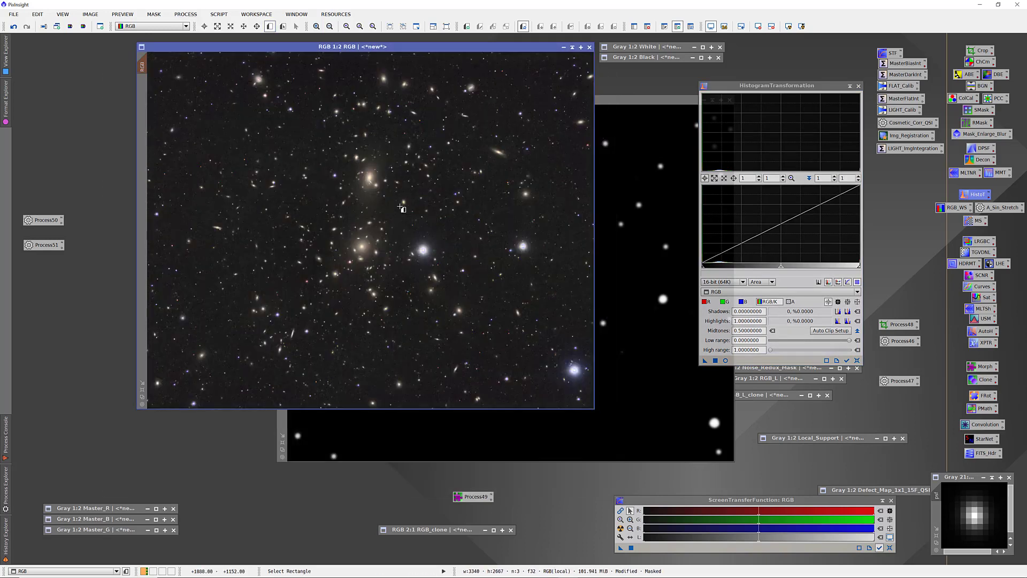
left_click_drag(400, 206, 611, 400)
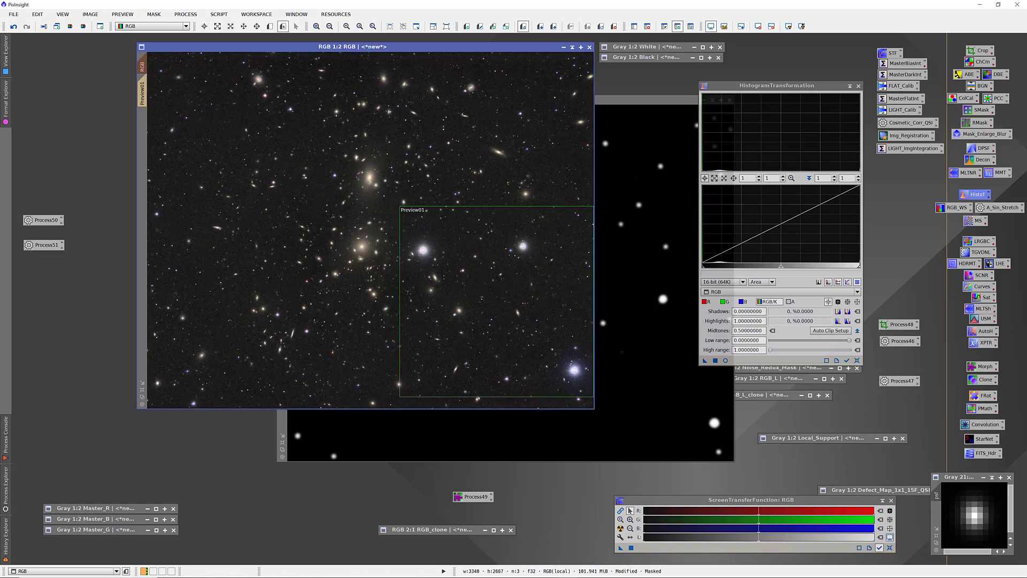
left_click(141, 90)
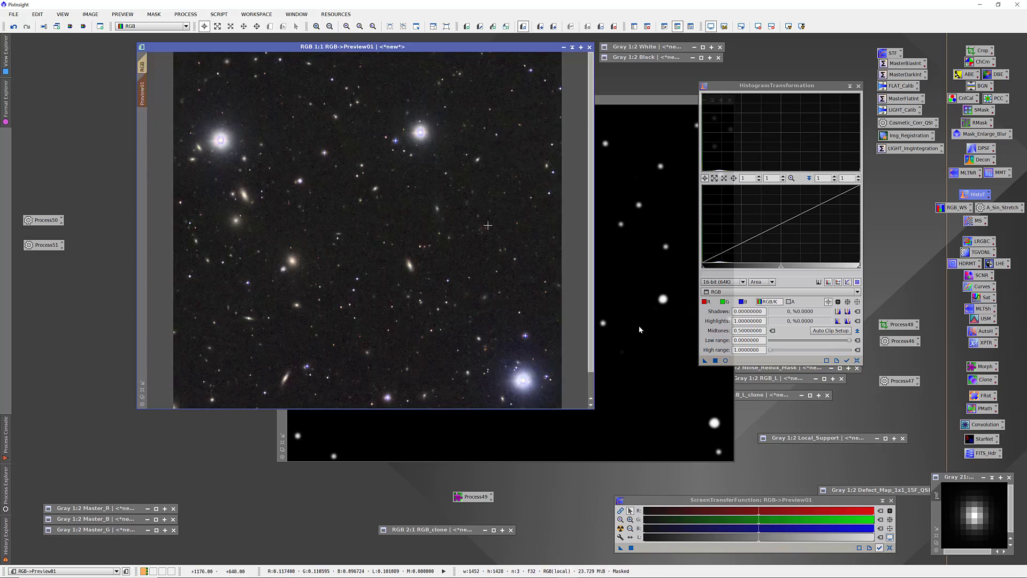
- Set HistogramTransformation's Highlights to 0.66497462 while judging the bright star centres in a real-time preview of Preview01
left_click(726, 361)
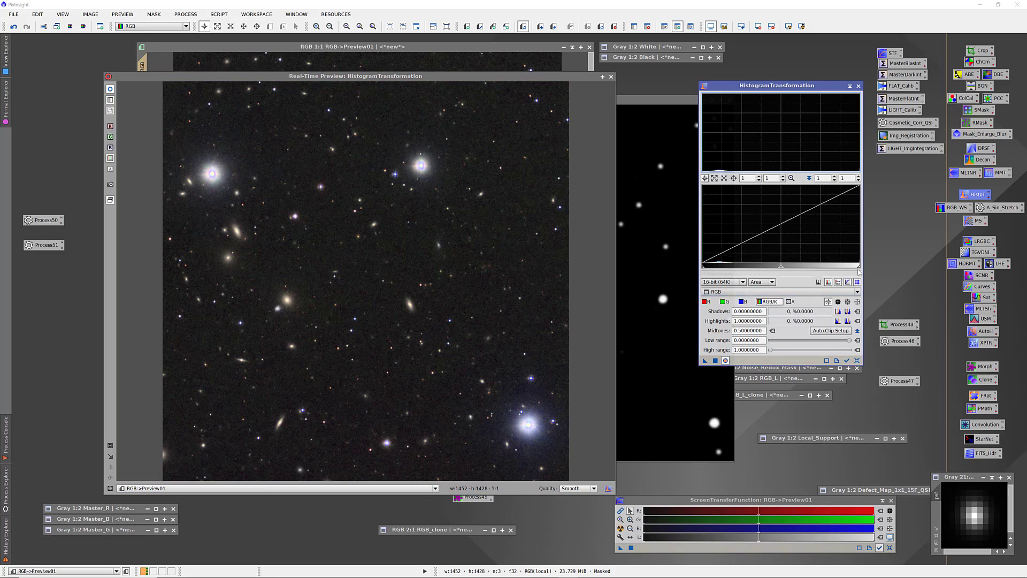
left_click_drag(859, 268, 806, 257)
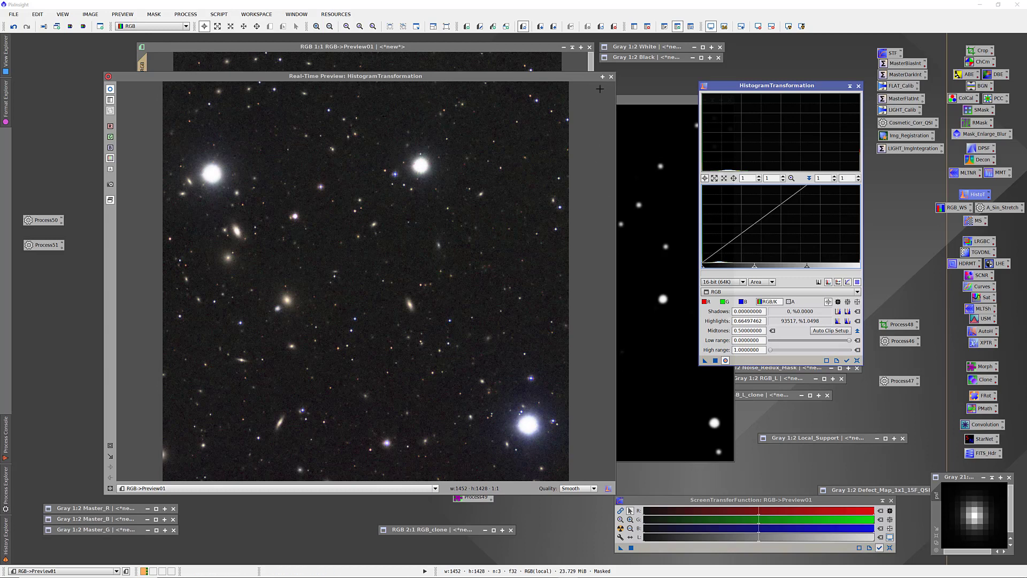
left_click(611, 77)
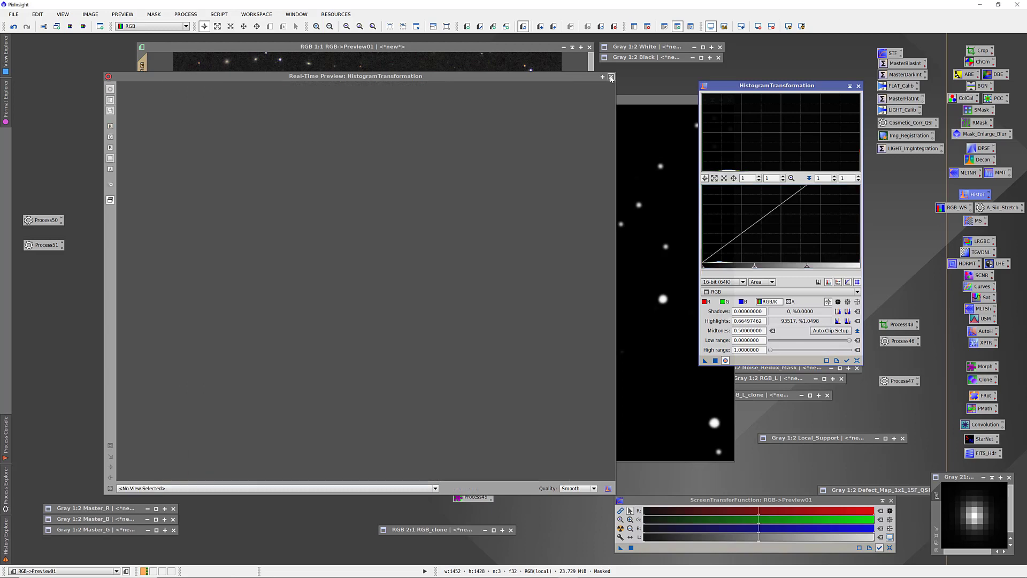
- Define and display a second preview of about 804 × 621 px on RGB around smaller blue and purple stars
left_click(142, 66)
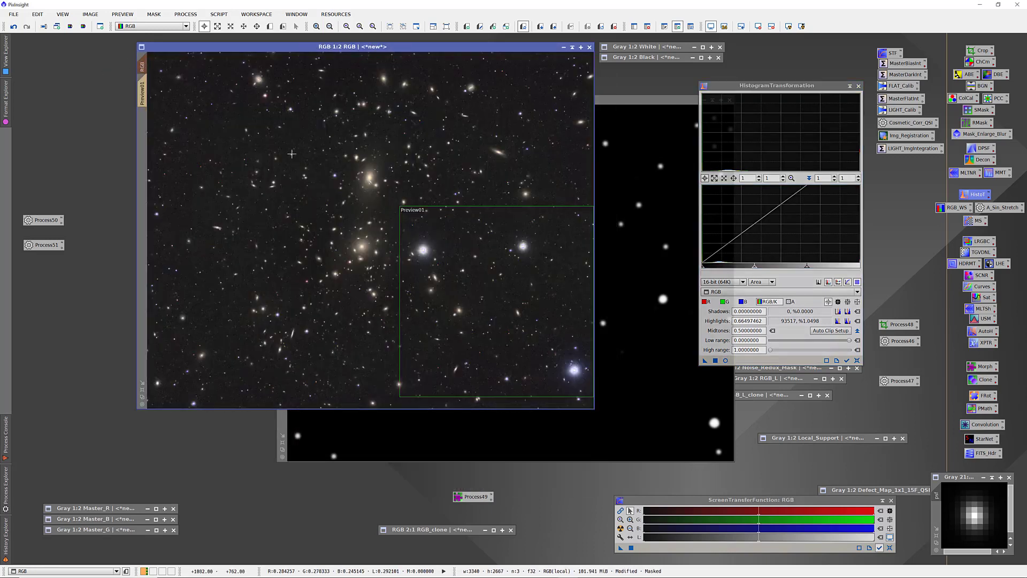
scroll(292, 154, "up", 1)
scroll(291, 154, "up", 2)
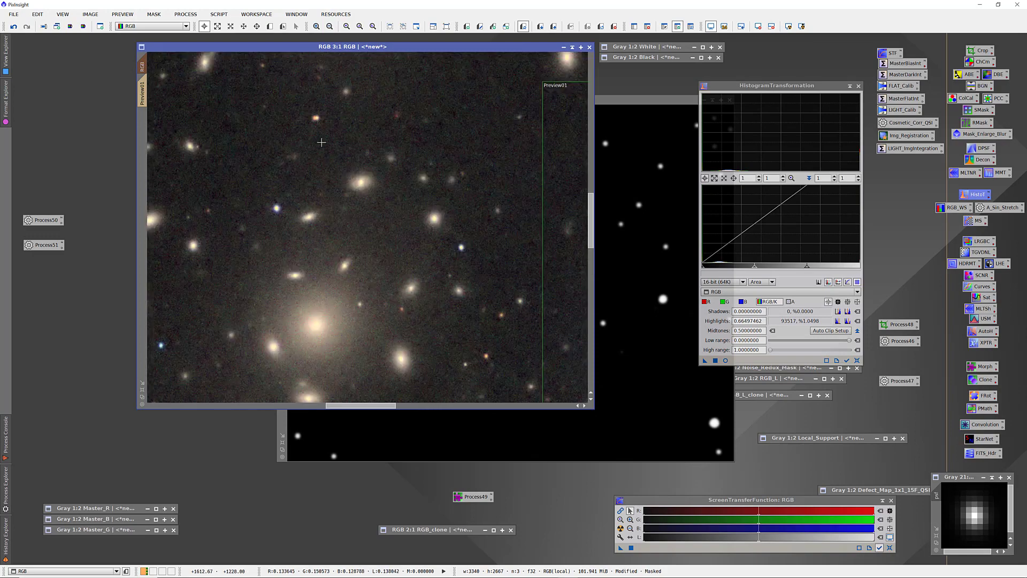
left_click_drag(268, 113, 467, 255)
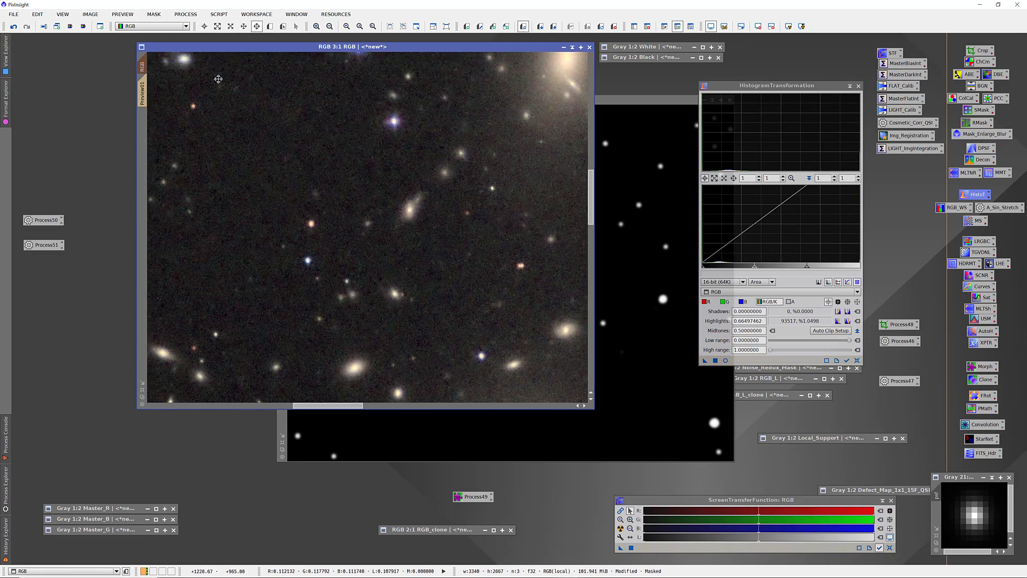
left_click_drag(230, 84, 392, 256)
left_click_drag(372, 212, 401, 218)
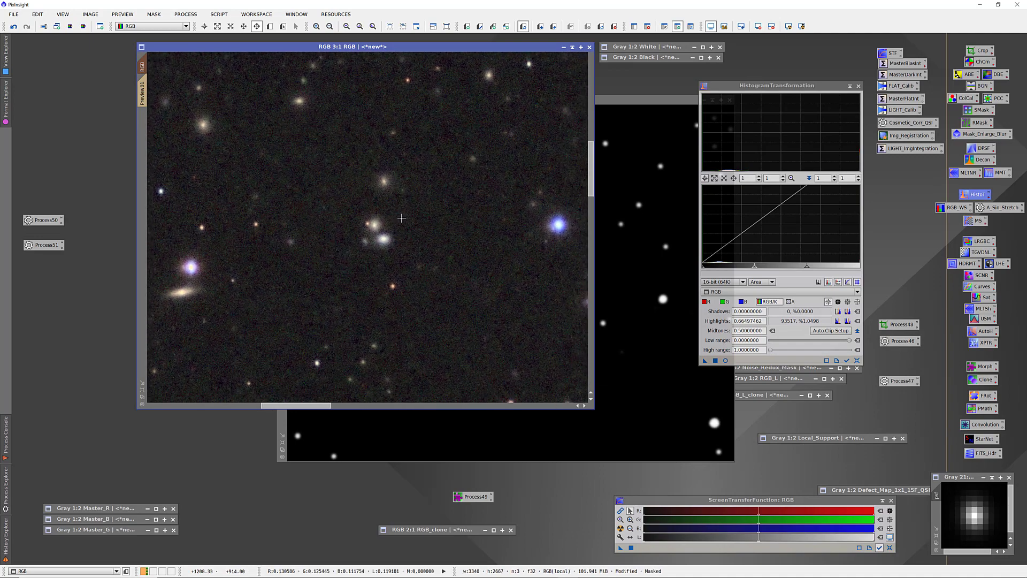
scroll(402, 220, "down", 1)
scroll(403, 222, "down", 1)
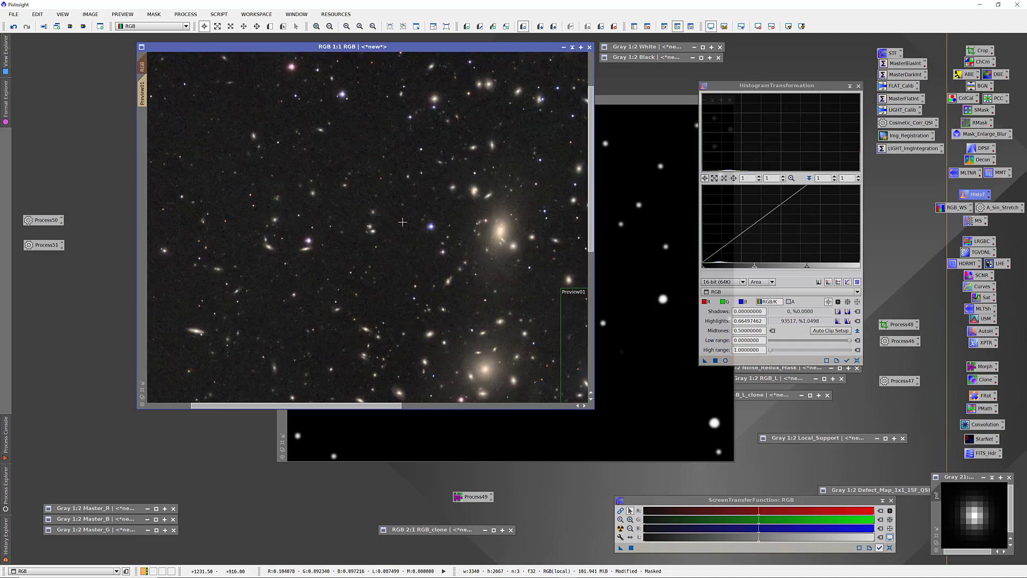
scroll(403, 222, "up", 1)
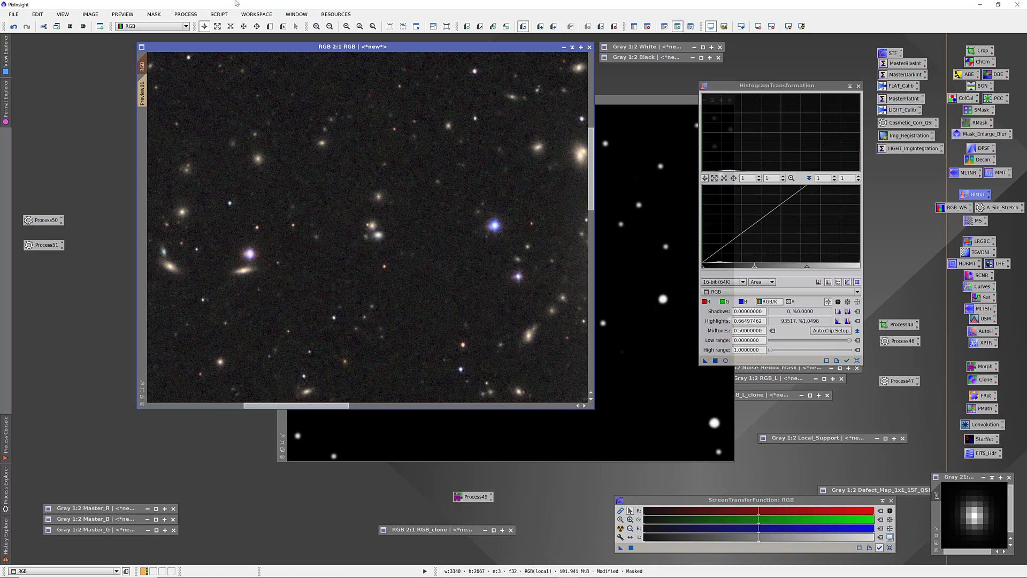
left_click(270, 25)
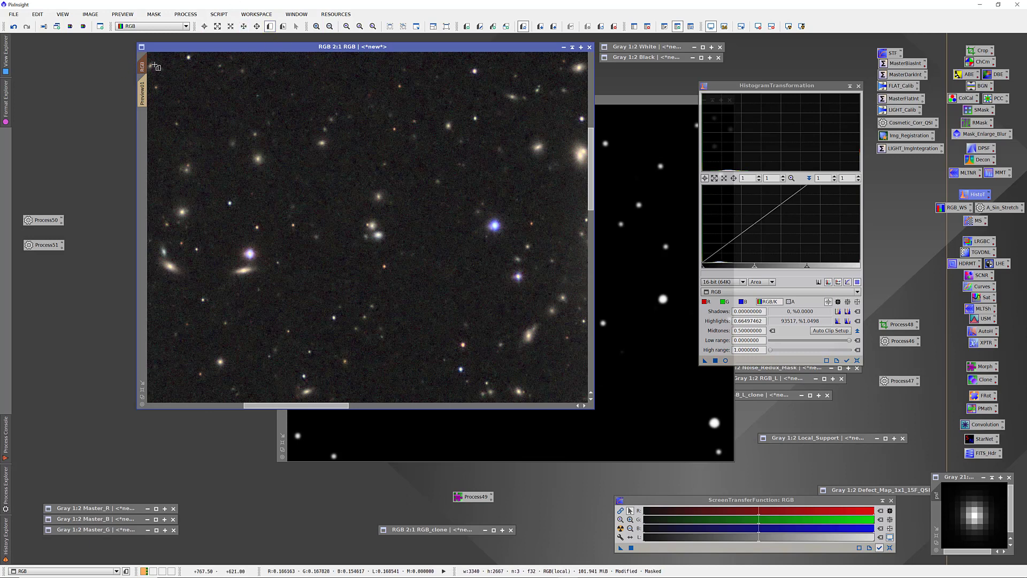
left_click_drag(151, 62, 579, 393)
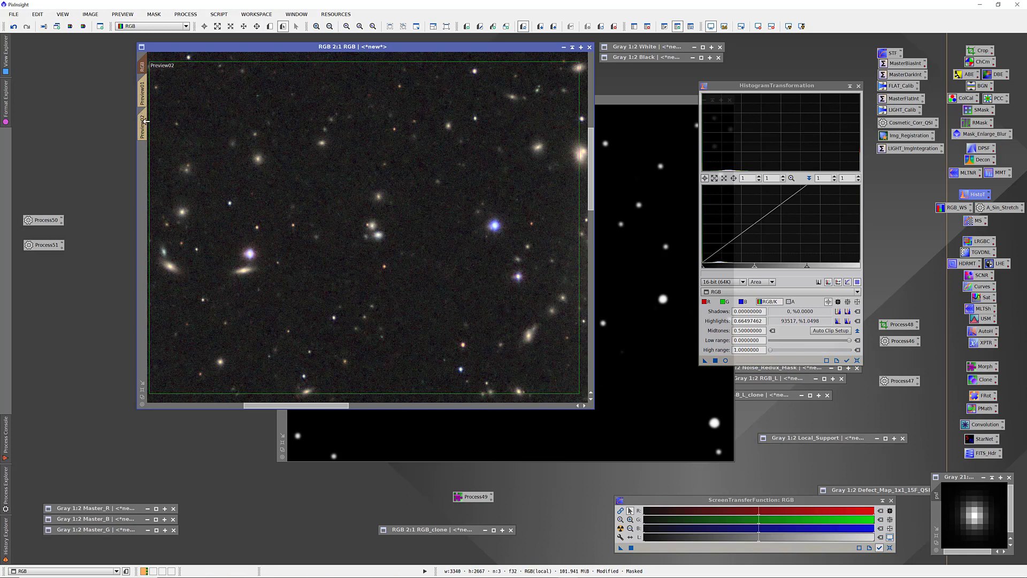
left_click(143, 123)
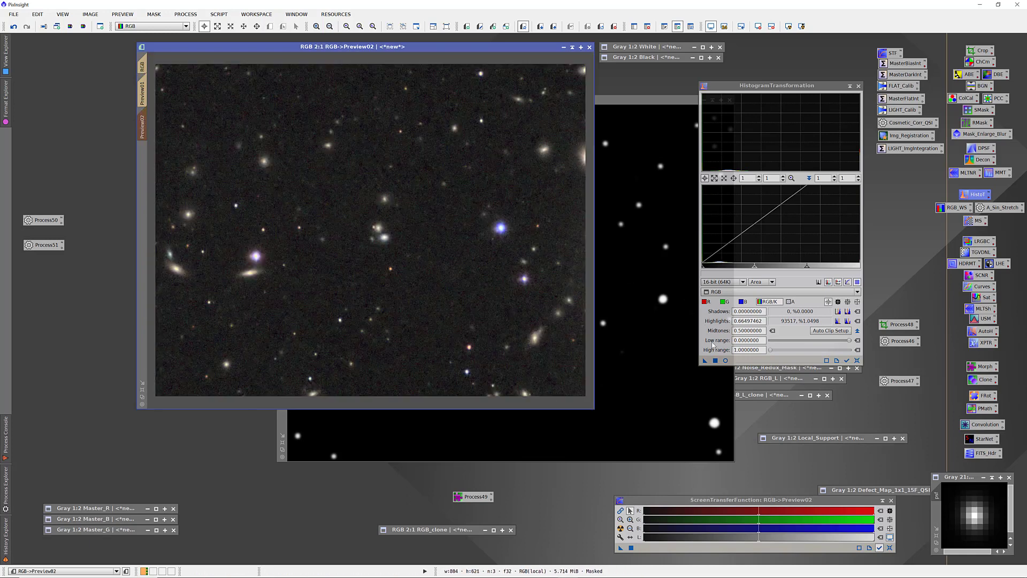
- Check the HistogramTransformation's effect on the smaller stars in a real-time preview of Preview02, and return to the full RGB image
left_click(725, 360)
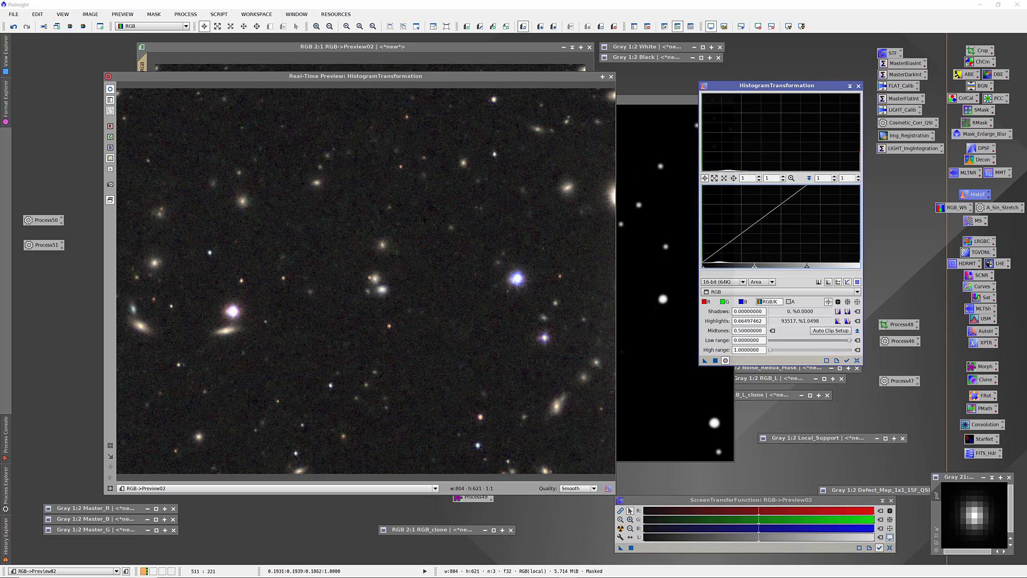
left_click(611, 77)
scroll(311, 252, "down", 1)
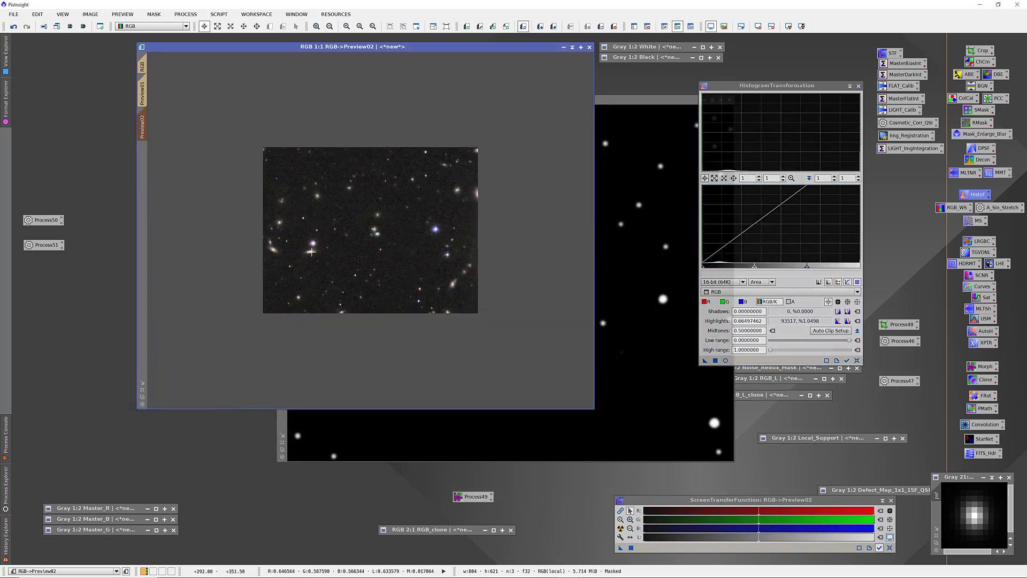
scroll(311, 251, "up", 1)
left_click(142, 65)
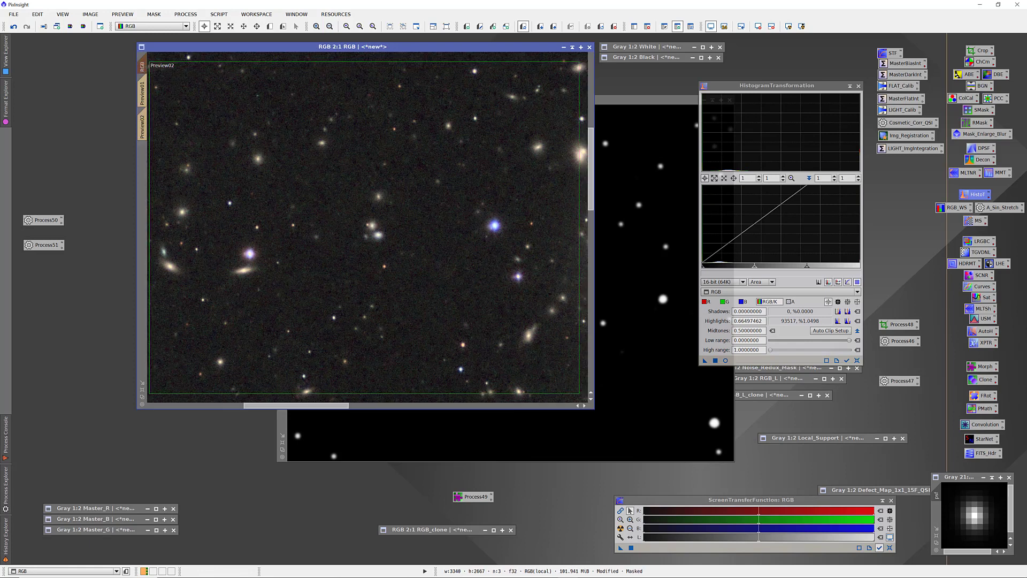
- Define and display a third preview of about 455 × 403 px on RGB around the spiral galaxy and the reddish bright star
scroll(197, 97, "down", 2)
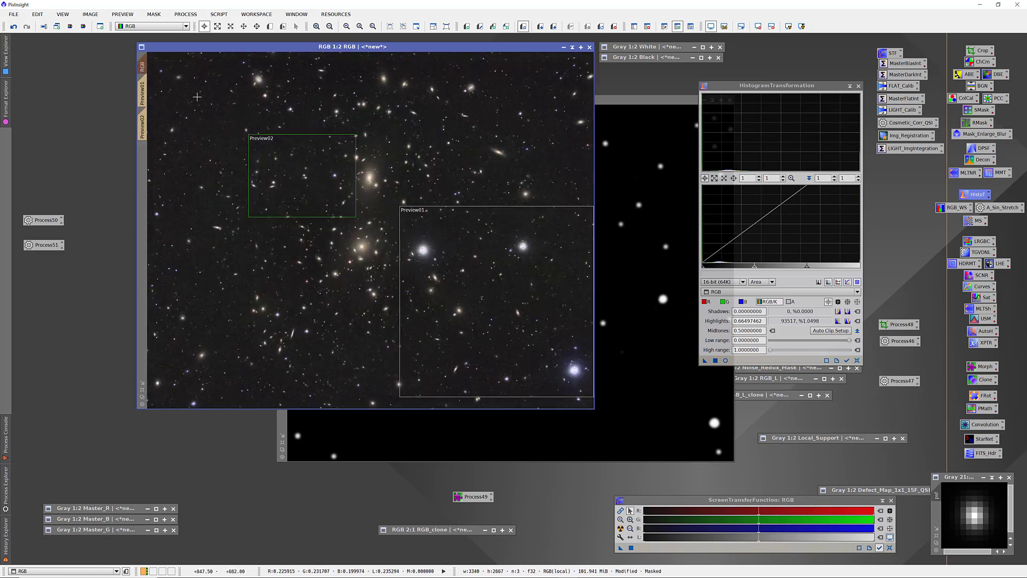
scroll(254, 65, "up", 1)
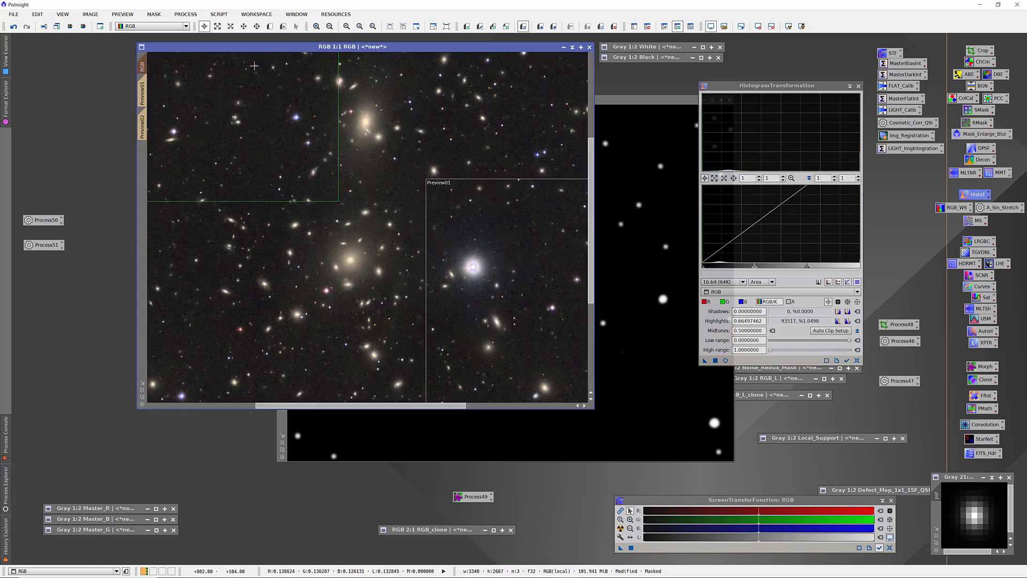
key("space")
left_click_drag(185, 84, 433, 305)
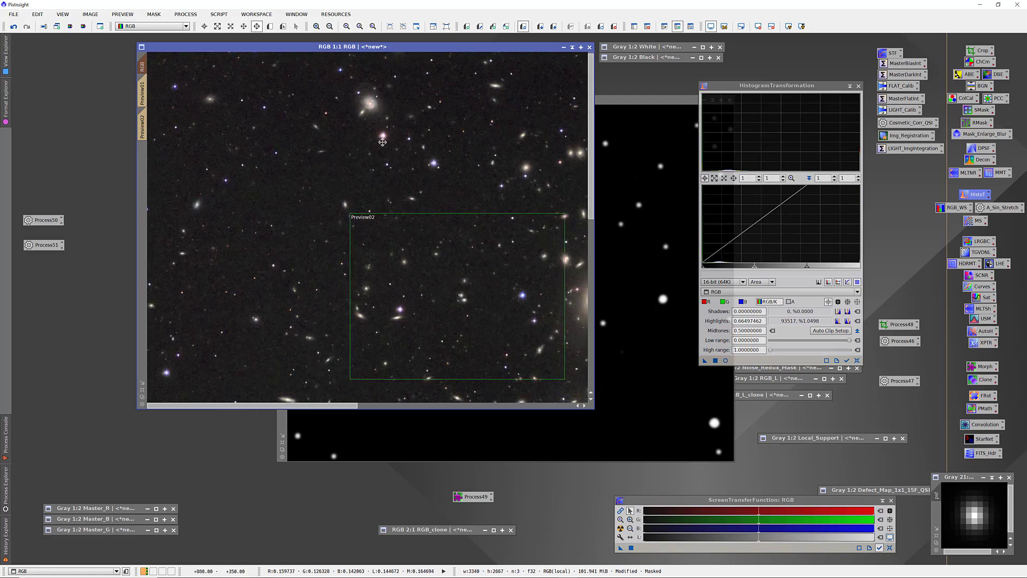
left_click_drag(382, 143, 389, 230)
scroll(377, 78, "up", 1)
key("space")
left_click_drag(381, 98, 385, 270)
scroll(394, 128, "up", 1)
key("space")
left_click_drag(412, 146, 344, 265)
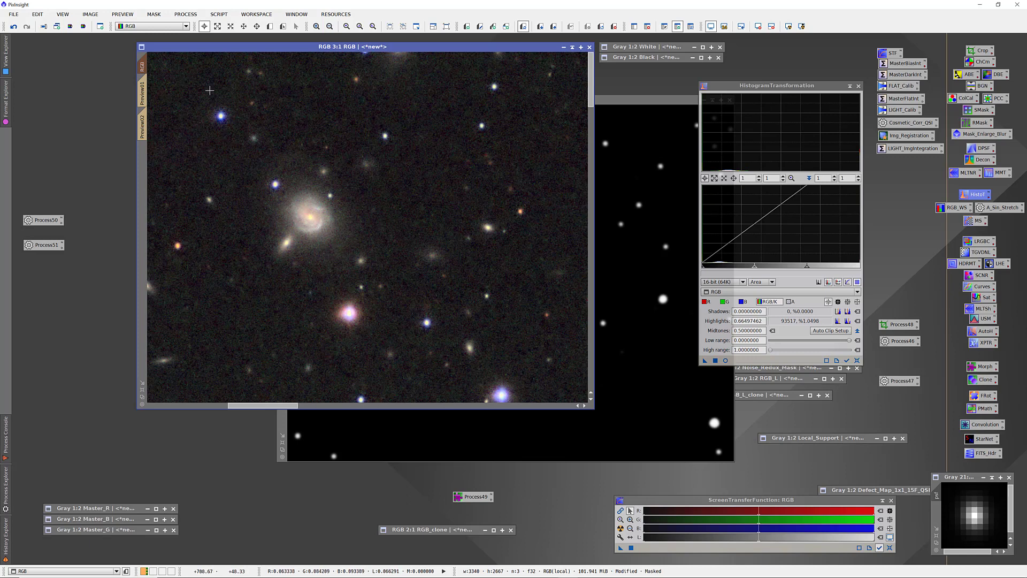
key("alt+n")
left_click_drag(183, 83, 547, 401)
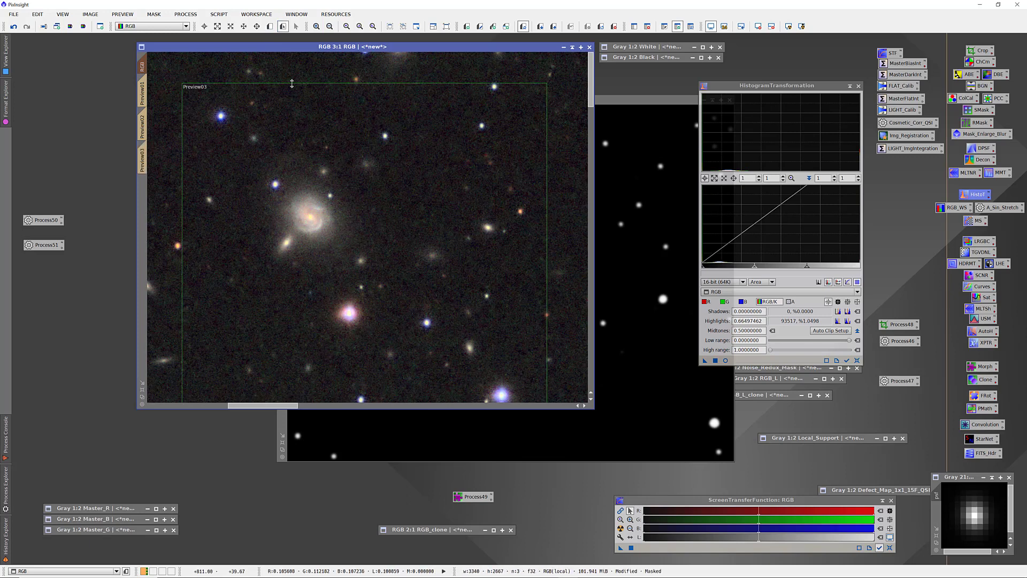
left_click(143, 160)
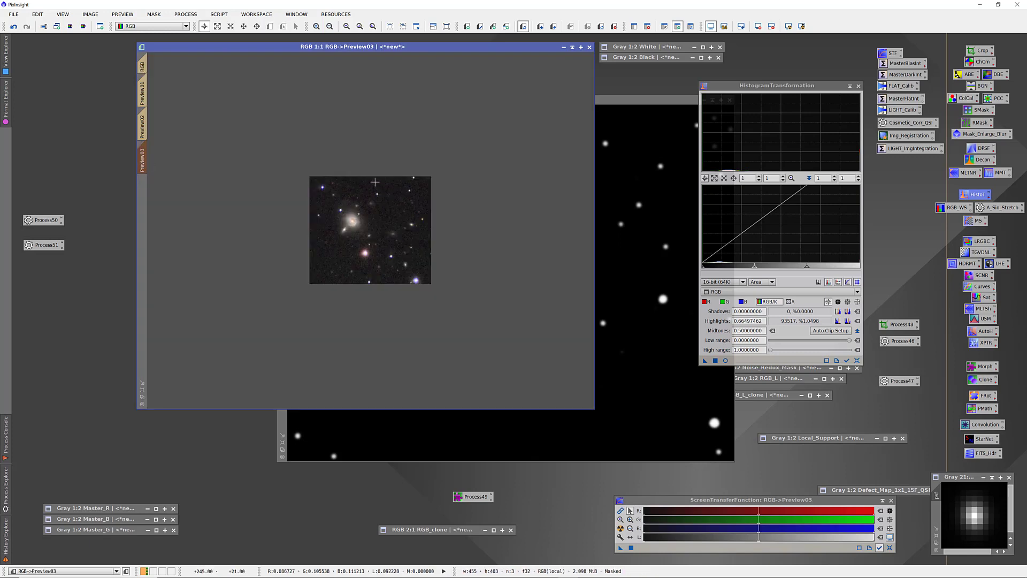
scroll(375, 183, "up", 2)
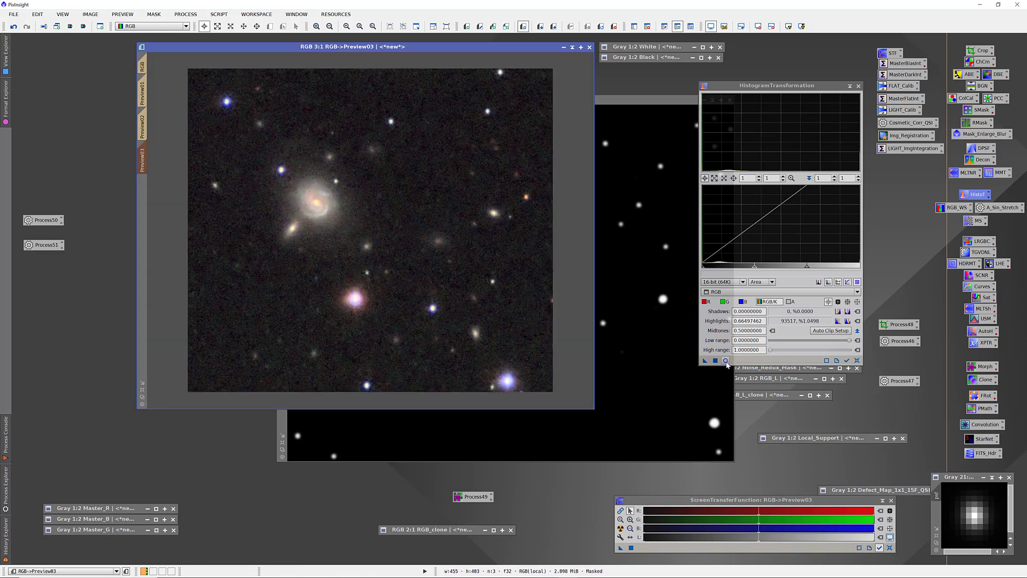
- Check HistogramTransformation's effect on the reddish star and spiral galaxy in a real-time preview of Preview03, and return to the full RGB image
left_click(726, 361)
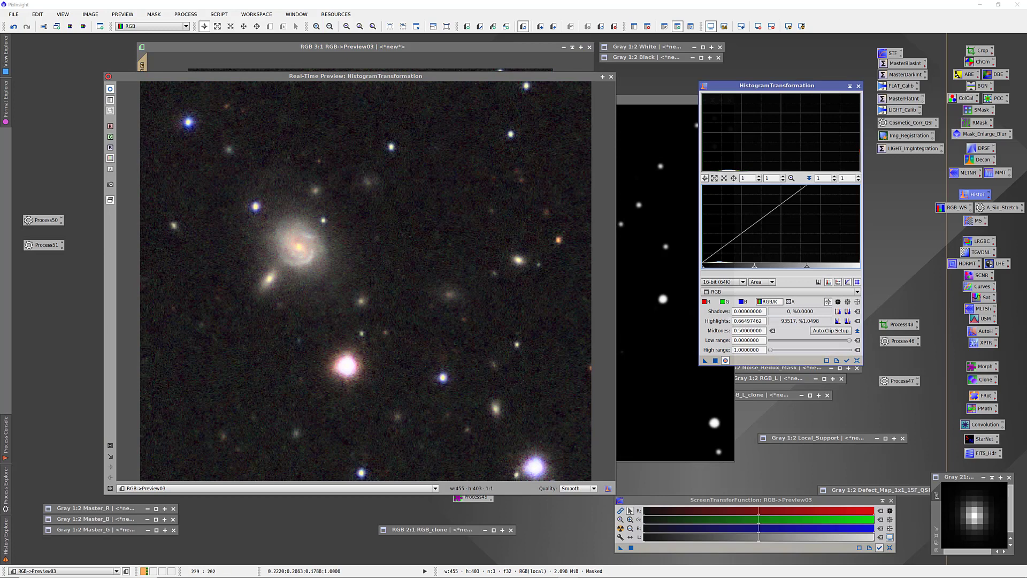
left_click(111, 90)
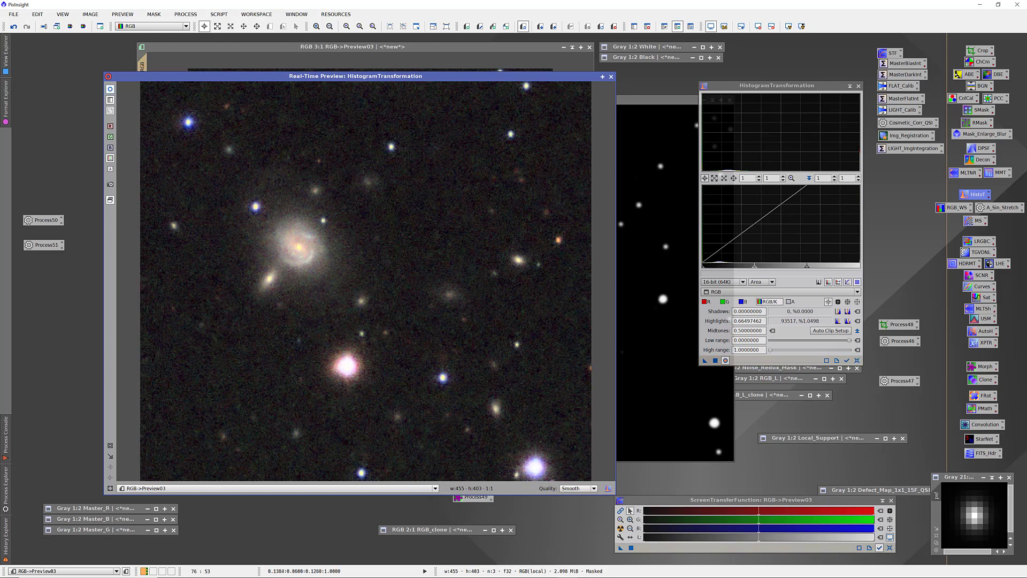
left_click(611, 77)
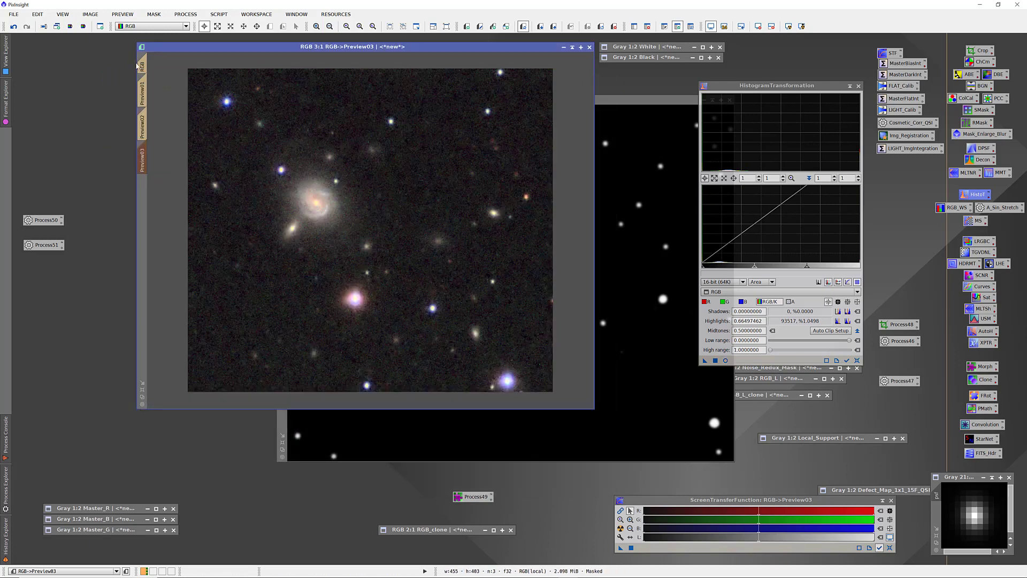
left_click(142, 66)
- Define and display a fourth preview of about 867 × 662 px on RGB around a field of galaxies and smaller stars
scroll(327, 171, "up", 2)
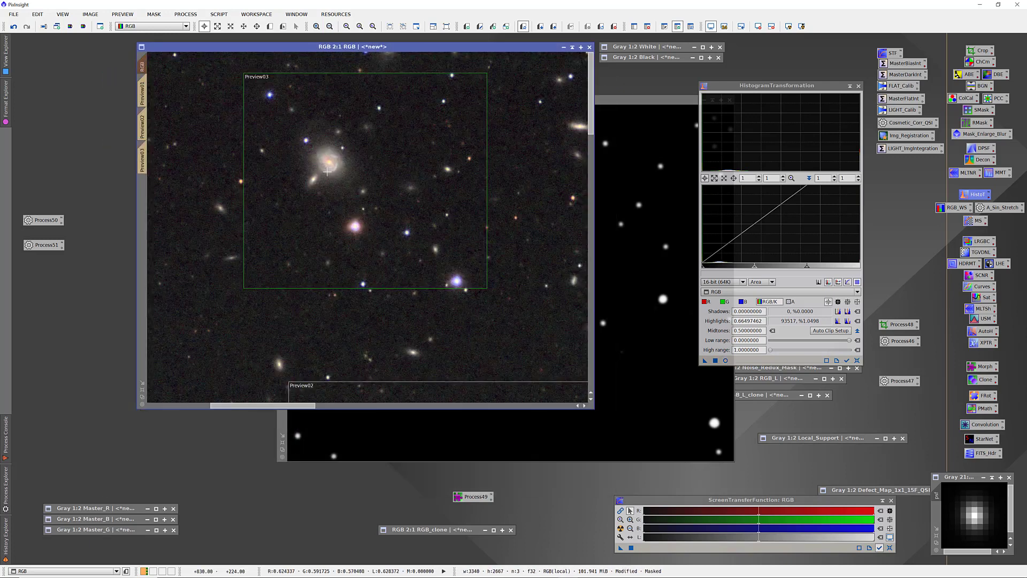
scroll(327, 171, "down", 1)
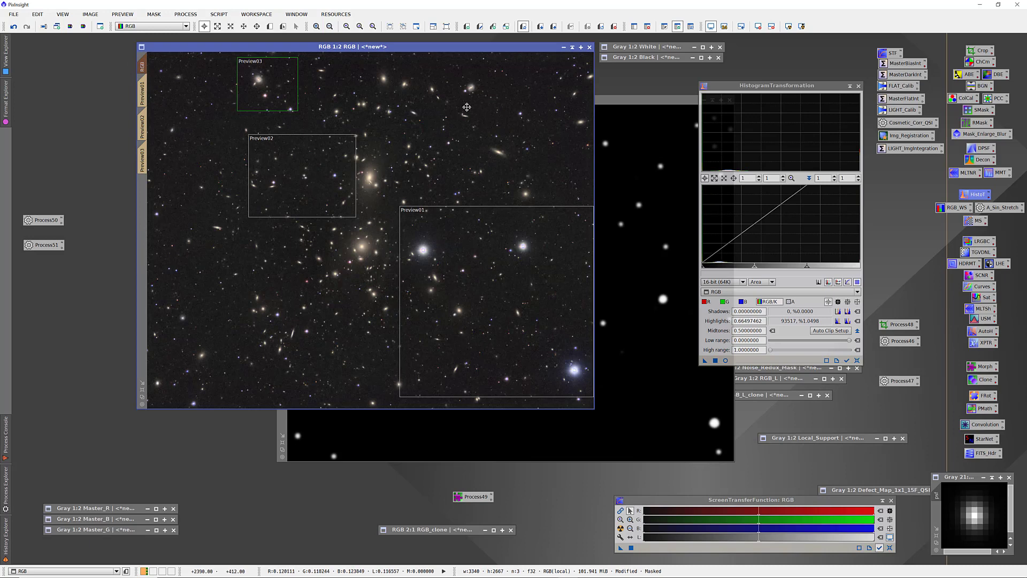
key("space")
scroll(484, 95, "up", 1)
left_click_drag(487, 97, 352, 274)
scroll(449, 114, "up", 1)
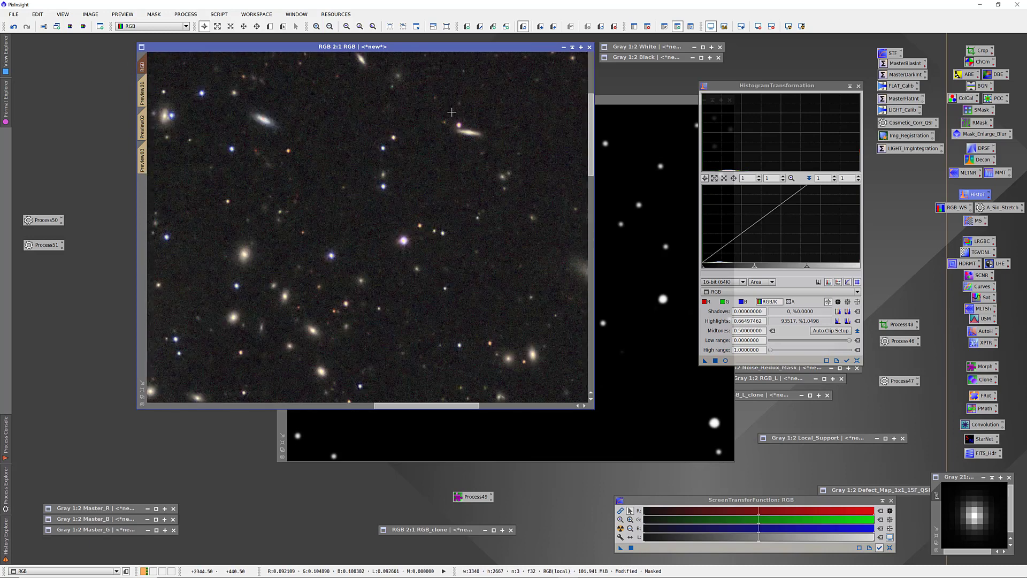
key("space")
left_click_drag(473, 130, 426, 230)
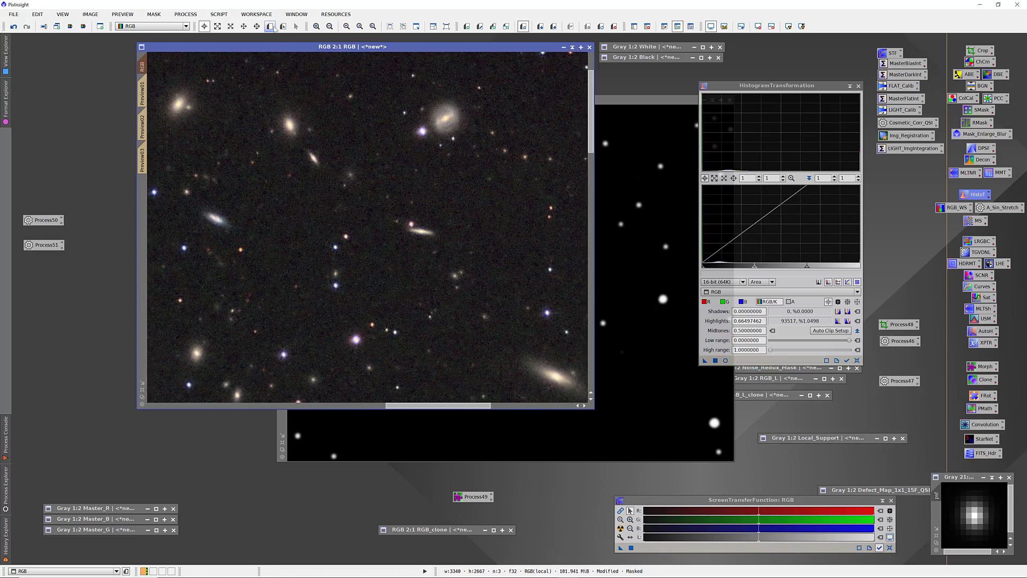
left_click(270, 27)
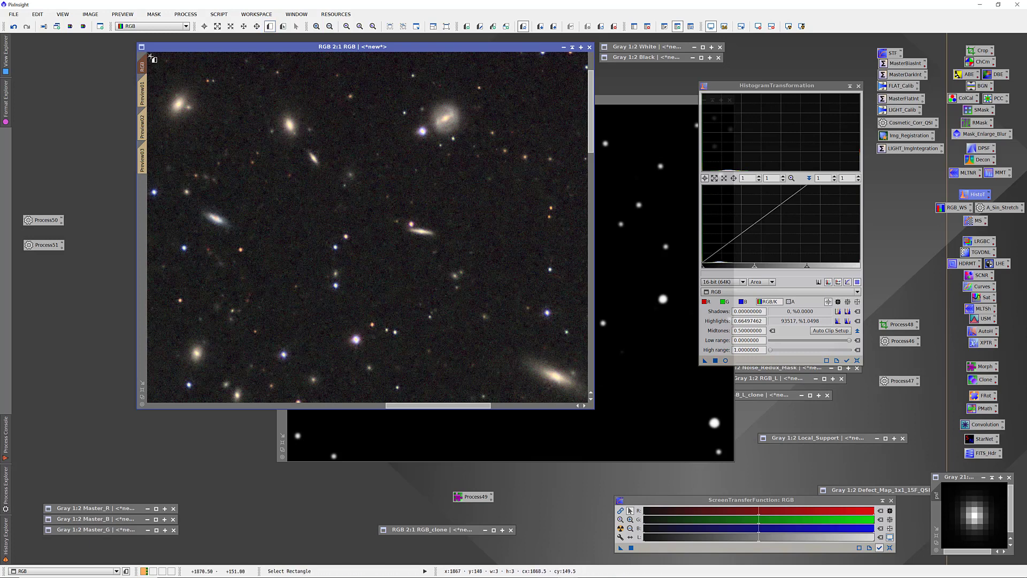
left_click_drag(148, 55, 588, 402)
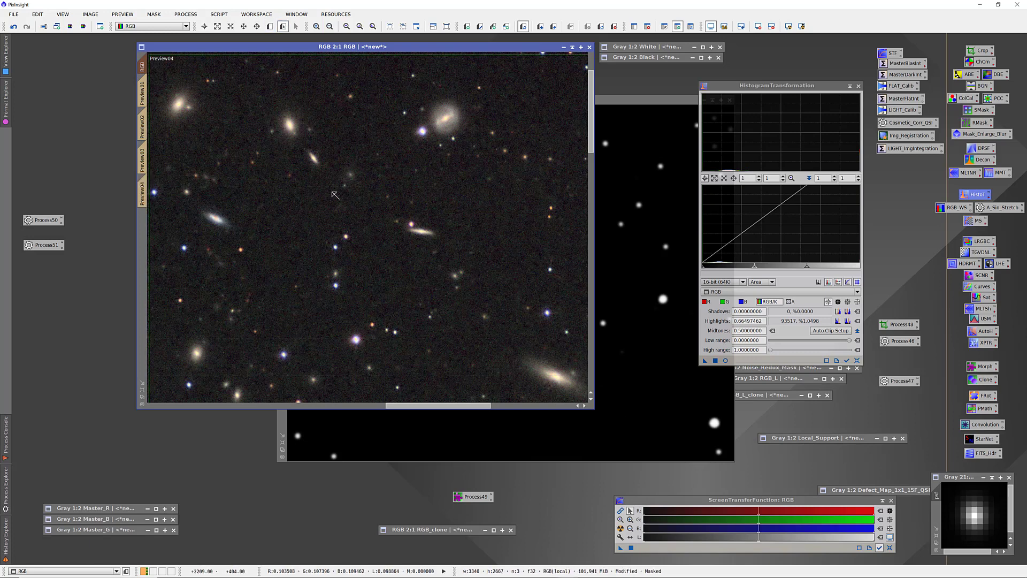
left_click(143, 187)
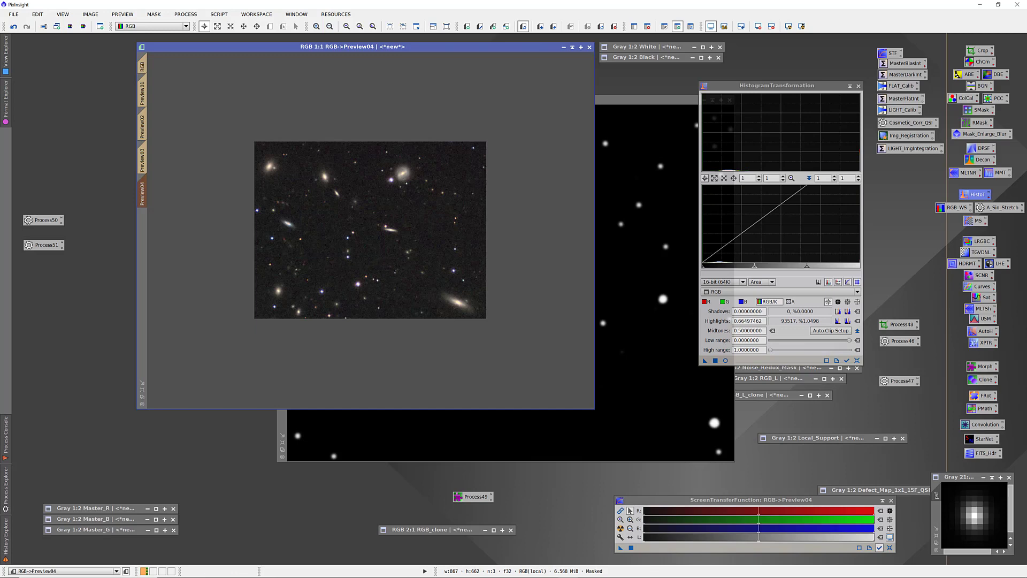
scroll(289, 177, "up", 1)
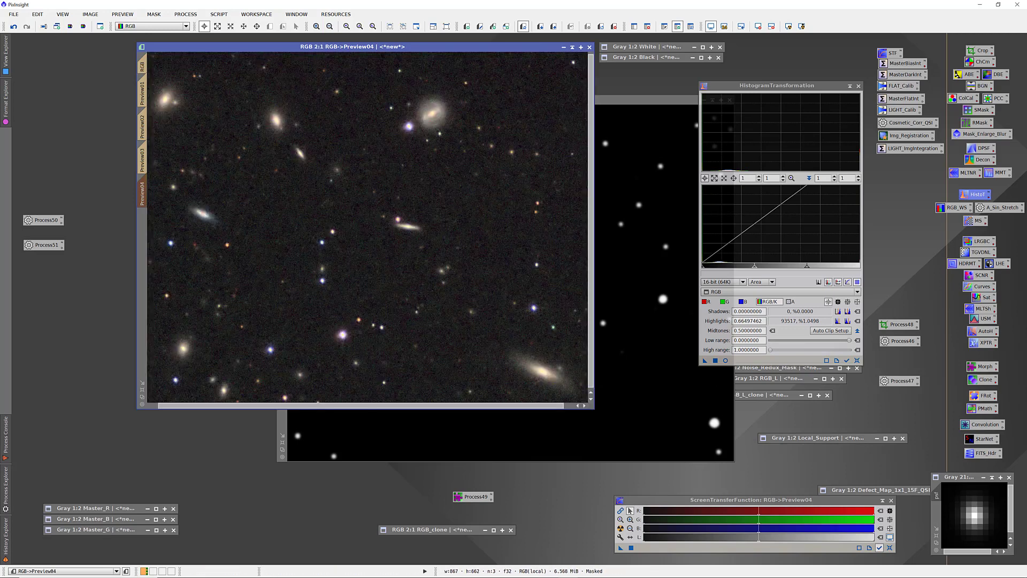
- Compare the galaxies and stars of Preview04 repeatedly with and without HistogramTransformation in a real-time preview
left_click(725, 361)
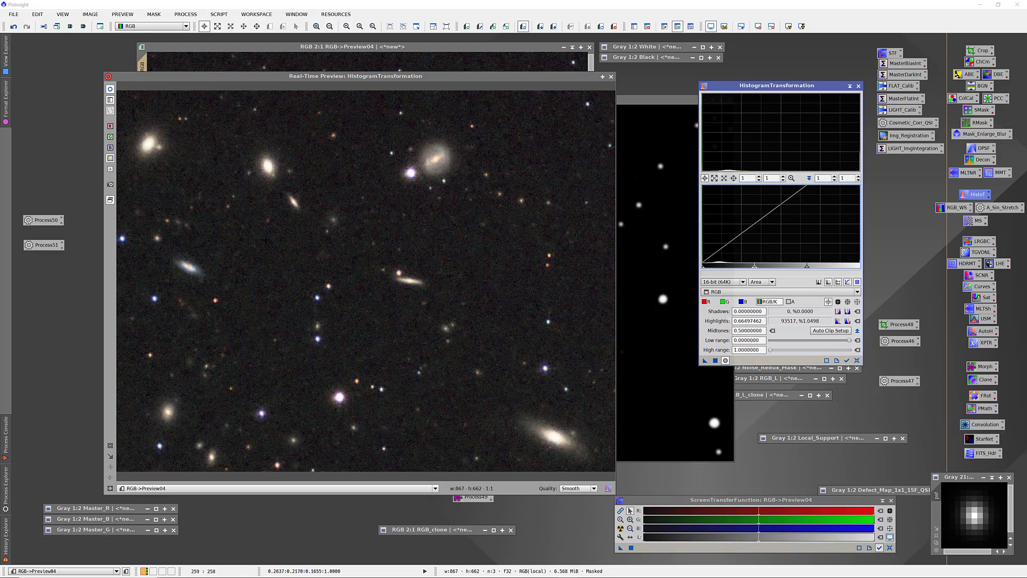
left_click(110, 90)
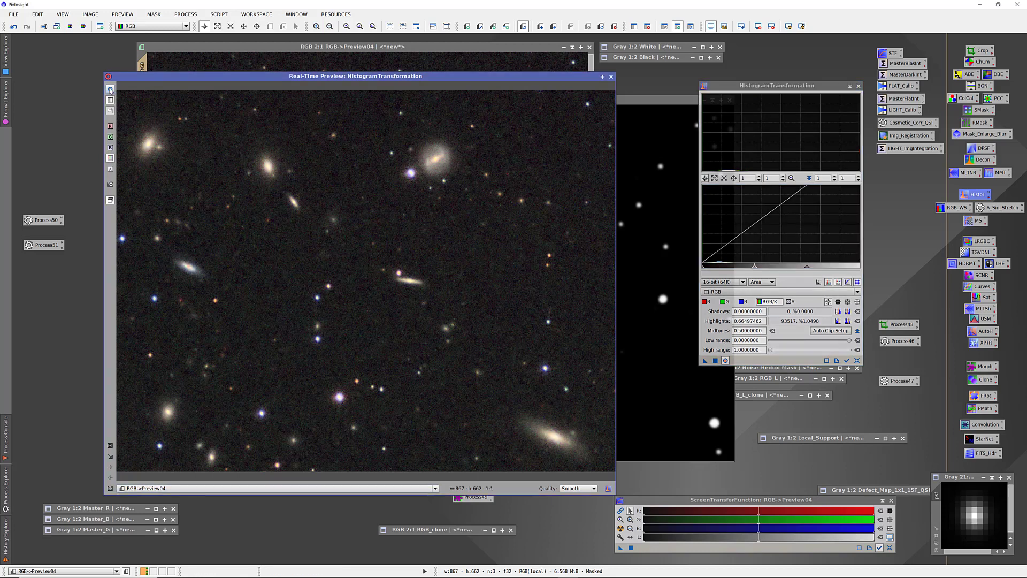
left_click(111, 89)
left_click(111, 89)
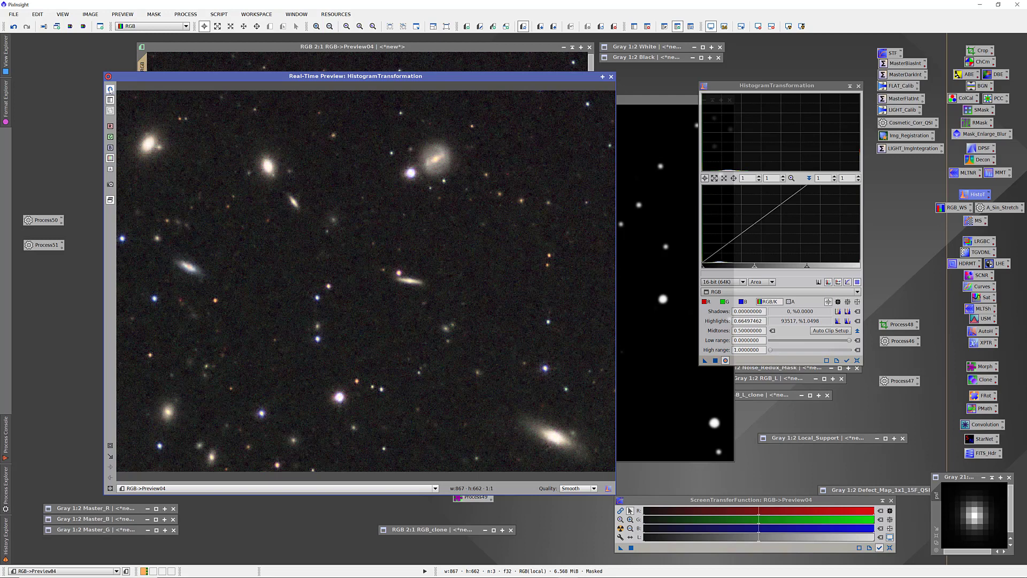
left_click(110, 90)
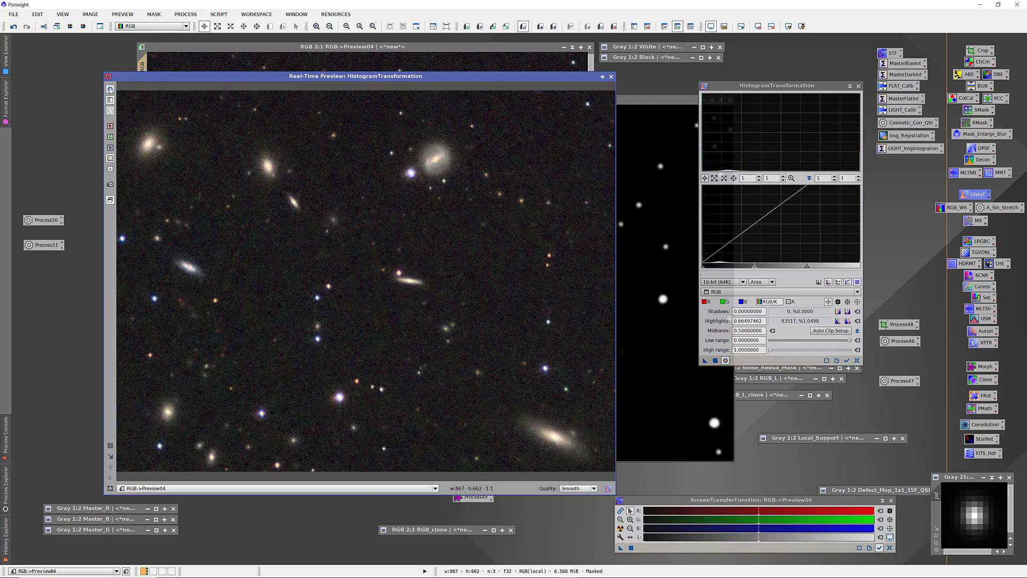
left_click(110, 89)
left_click(110, 90)
left_click(110, 89)
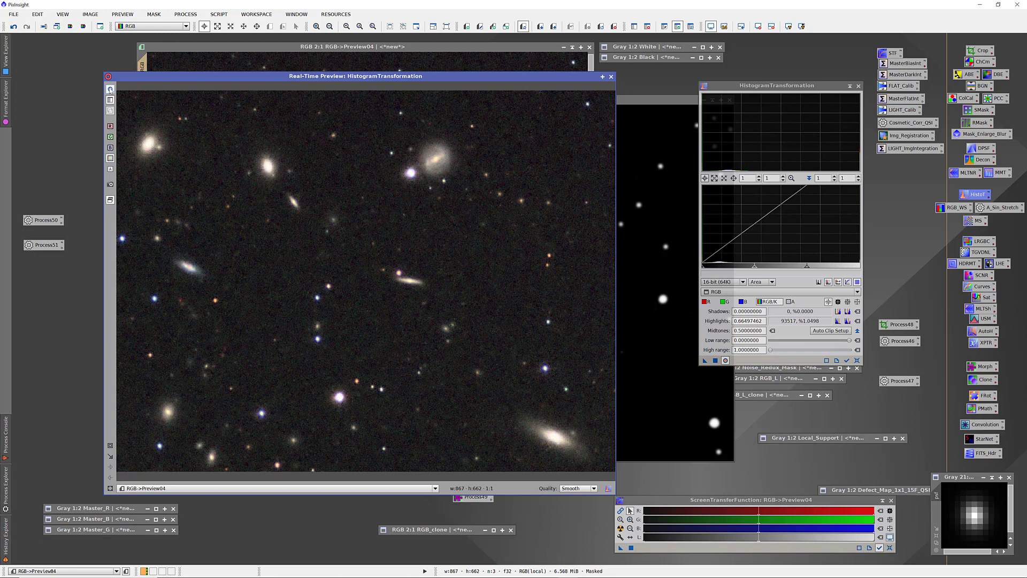
left_click(110, 89)
left_click(110, 89)
left_click(110, 90)
left_click(110, 90)
left_click(110, 89)
left_click(110, 90)
left_click(110, 89)
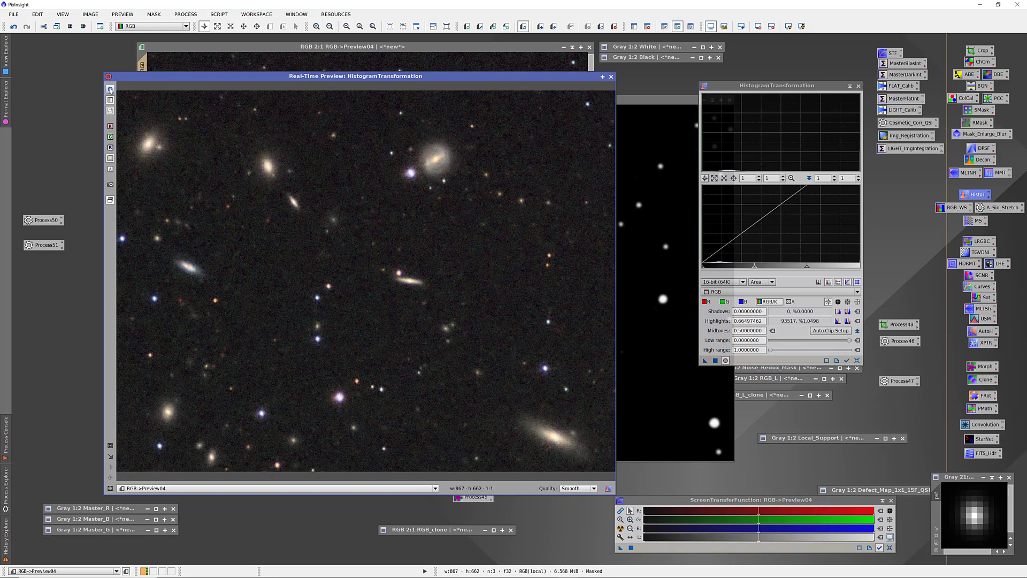
left_click(110, 89)
left_click(110, 89)
left_click(110, 90)
left_click(110, 90)
left_click(110, 89)
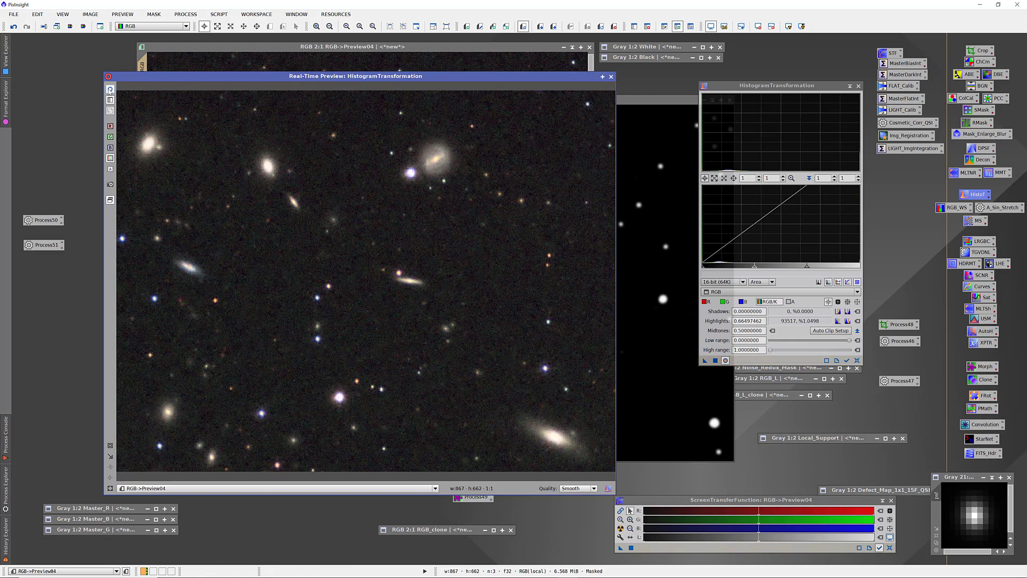
left_click(110, 89)
left_click(111, 89)
left_click(110, 89)
left_click(110, 89)
left_click(110, 90)
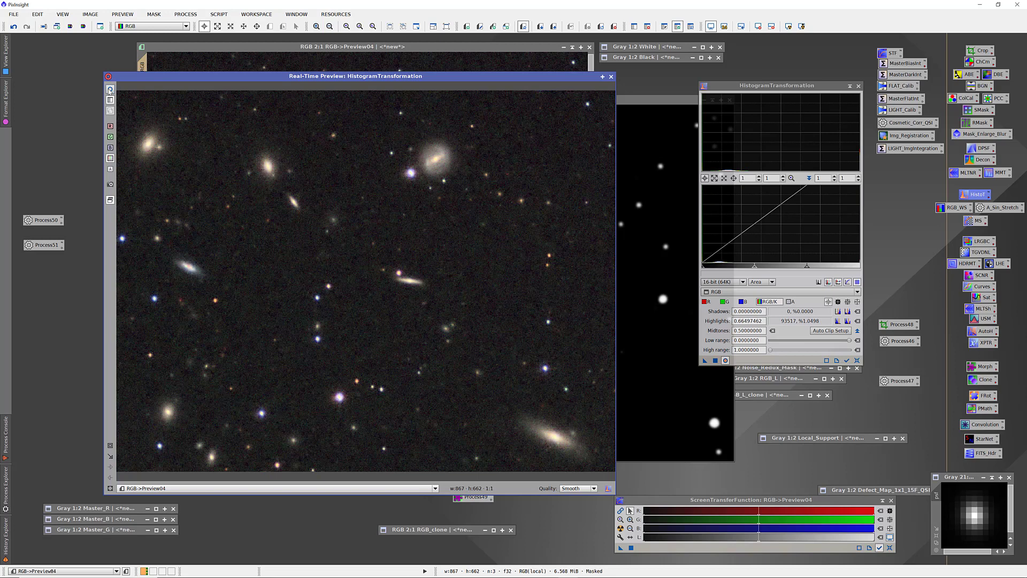
left_click(110, 89)
left_click(111, 89)
left_click(611, 76)
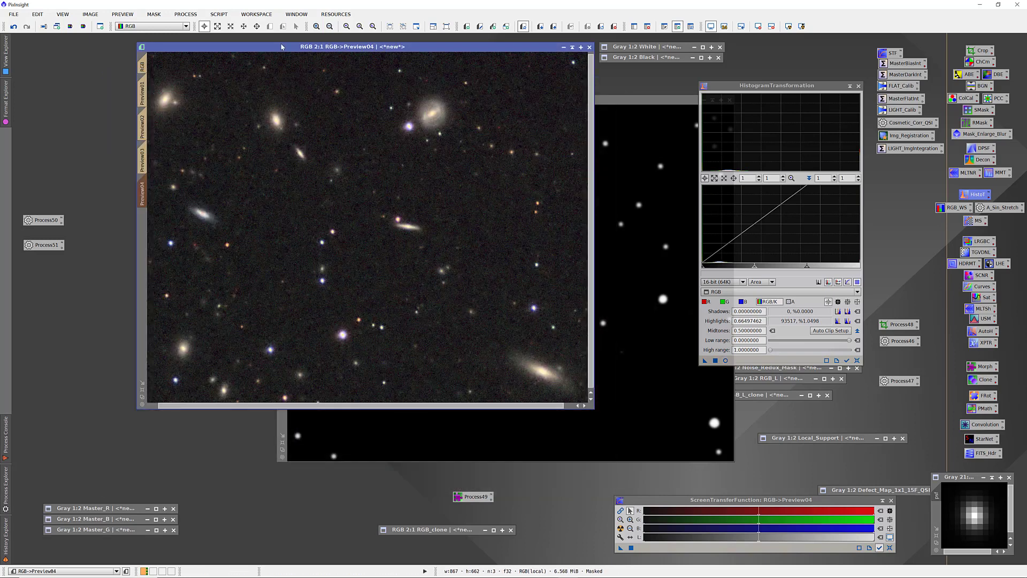
- Match Bright_Stars_Mask's zoom and position to the full RGB view, and stack the RGB window exactly over the mask window
left_click_drag(281, 48, 416, 121)
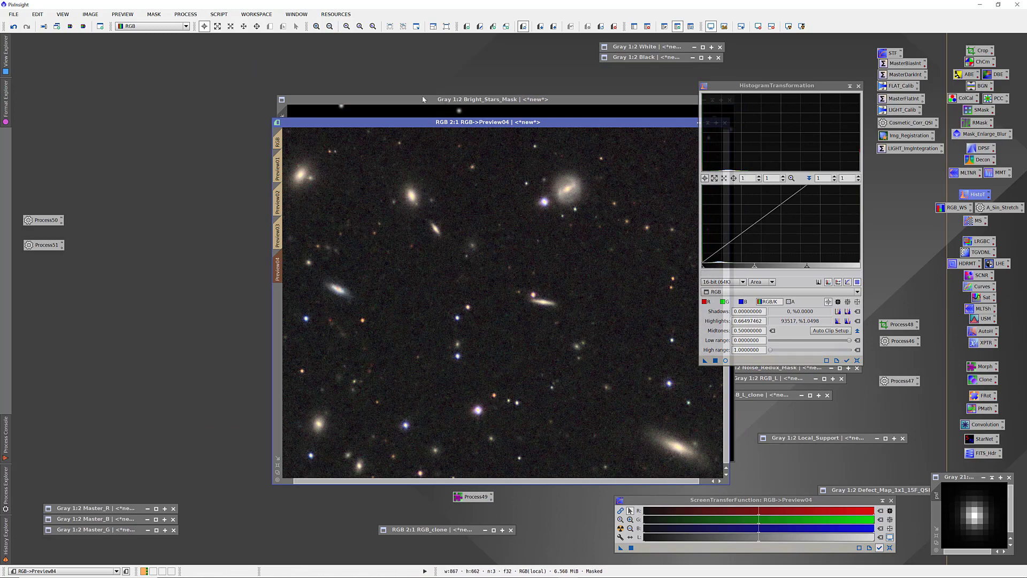
left_click_drag(429, 99, 283, 68)
left_click(457, 161)
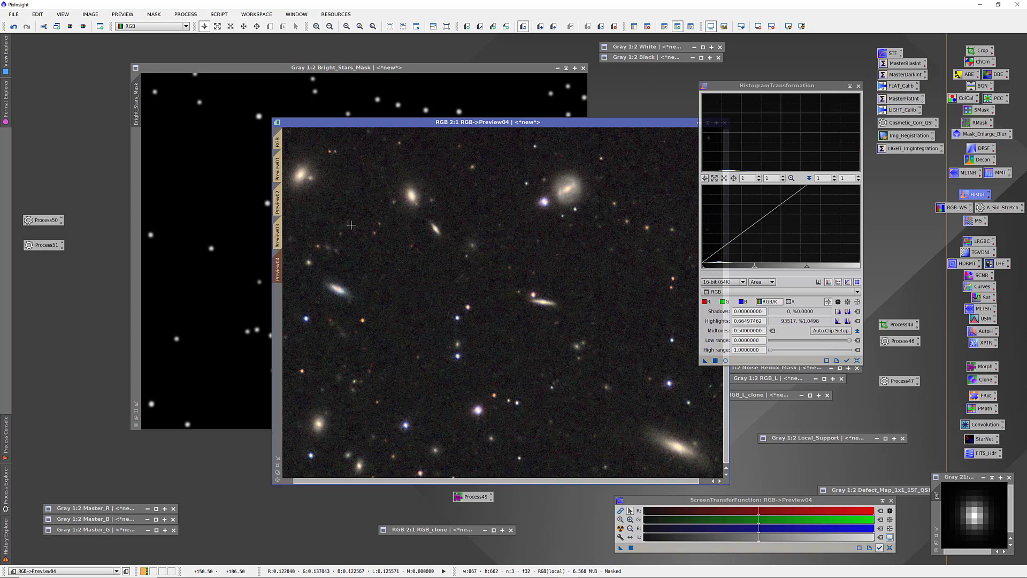
left_click(280, 143)
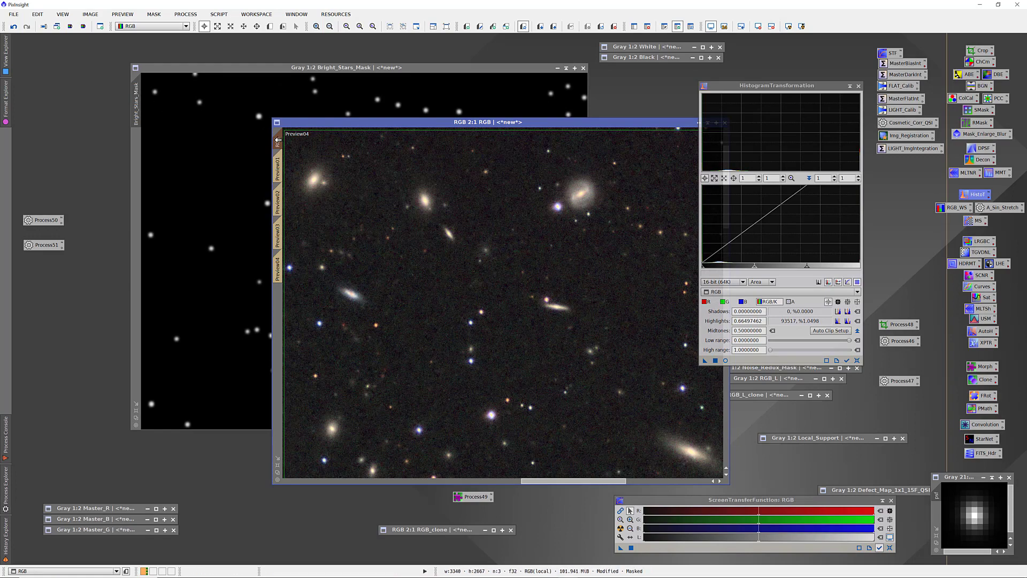
left_click_drag(273, 144, 136, 100)
left_click_drag(381, 123, 247, 74)
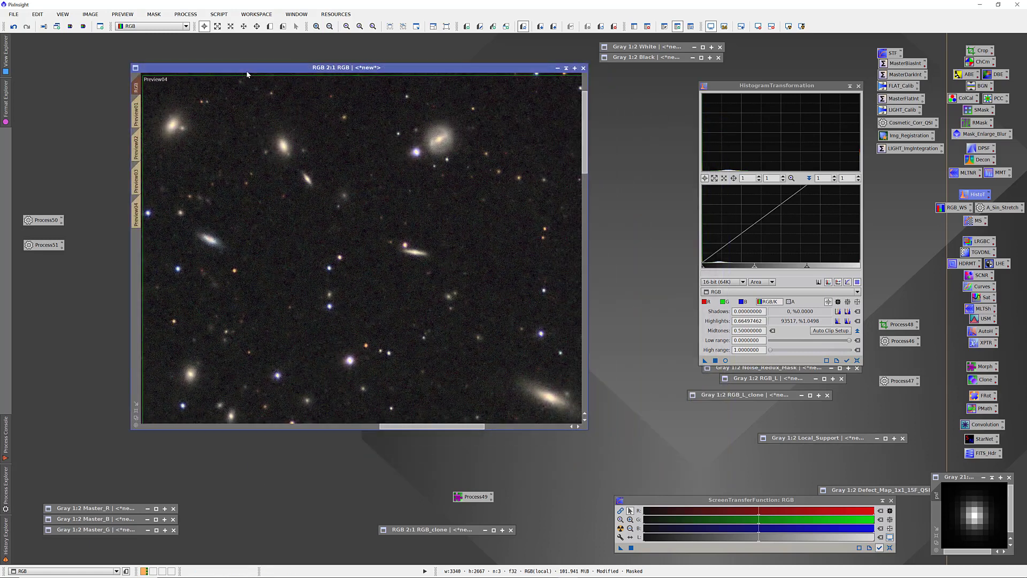
- Alternate between RGB and Bright_Stars_Mask to examine which mask spots cover galaxies instead of stars
key("ctrl+Page_Down")
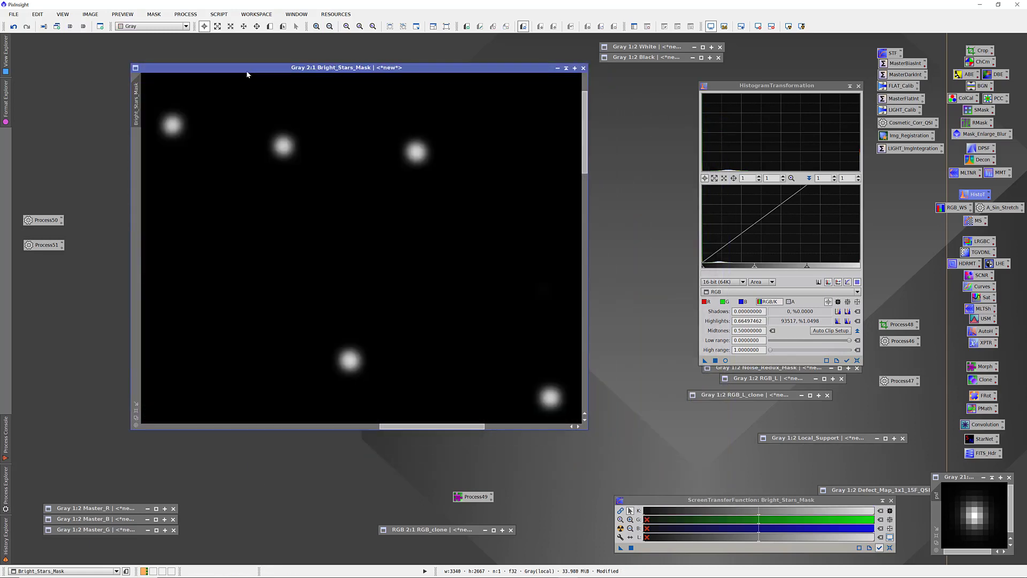
key("ctrl+Page_Up")
key("ctrl+Page_Down")
key("ctrl+Page_Up")
key("ctrl+Page_Down")
key("ctrl+Page_Up")
key("ctrl+Page_Down")
key("ctrl+Page_Up")
key("ctrl+Page_Down")
key("ctrl+Page_Up")
key("ctrl+Page_Down")
key("ctrl+Page_Up")
key("ctrl+Page_Down")
key("ctrl+Page_Up")
key("ctrl+Page_Down")
mouse_move(415, 69)
left_mouse_down()
mouse_move(339, 73)
mouse_move(416, 74)
left_mouse_up()
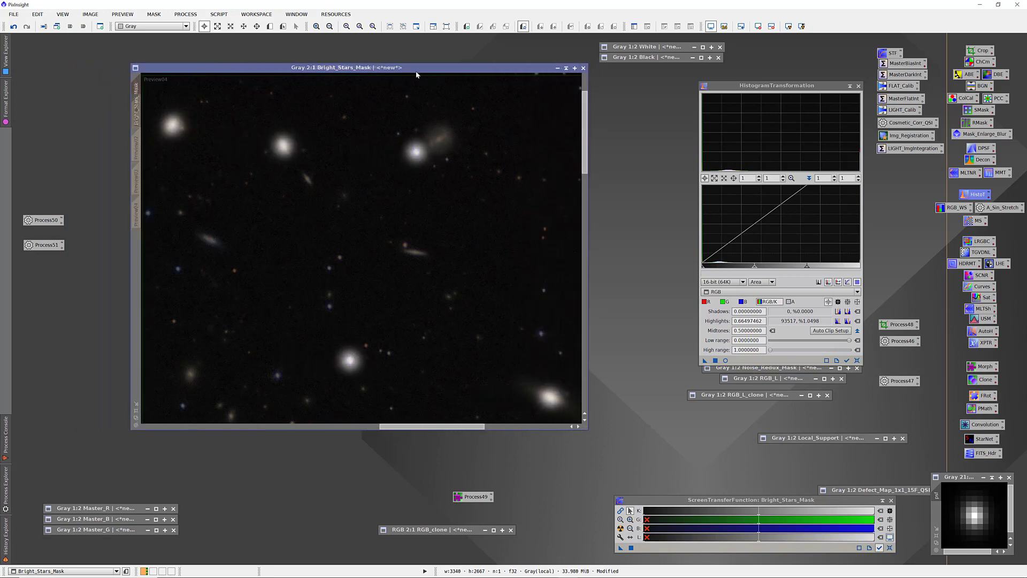
left_click_drag(416, 74, 416, 74)
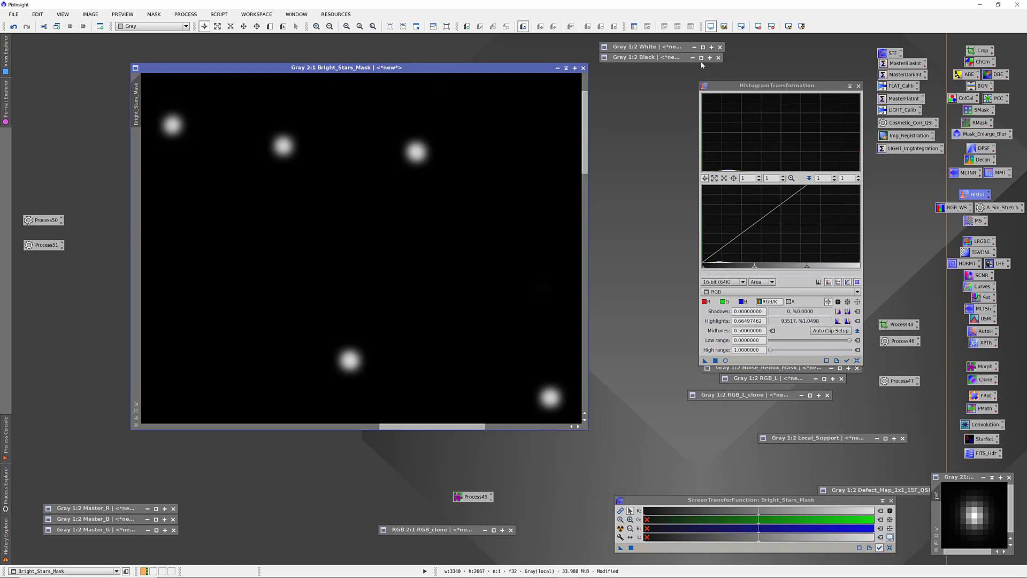
- Using CloneStamp with a source point in the Black image, paint out the three galaxy spots in Bright_Stars_Mask and apply the strokes
double_click(986, 380)
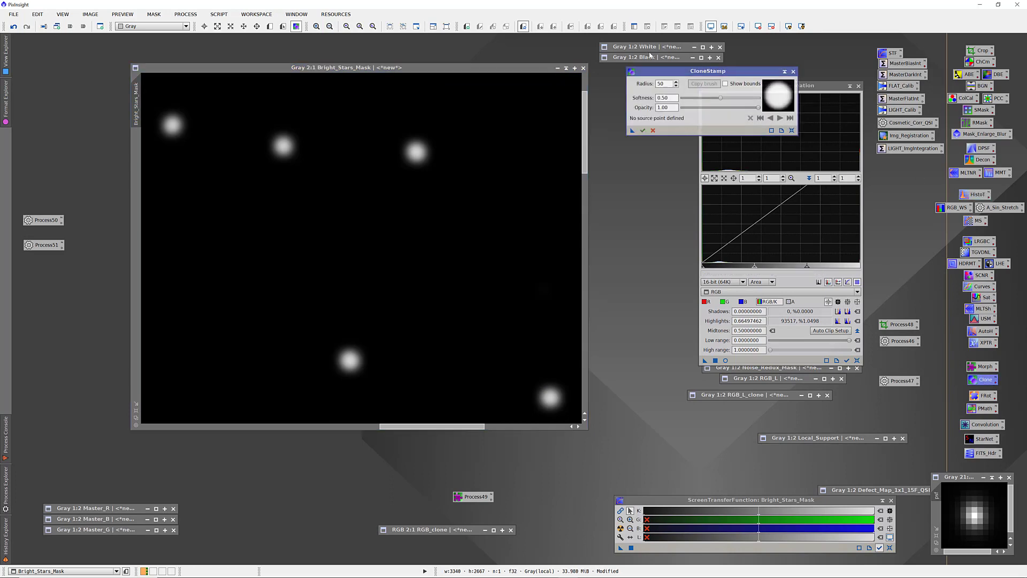
left_click(701, 58)
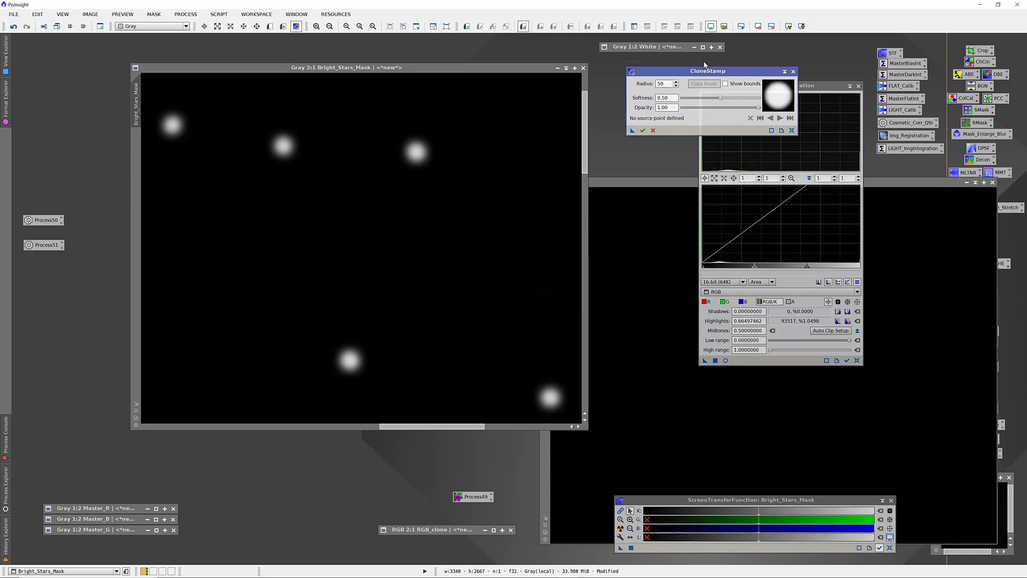
left_click(892, 304, "ctrl")
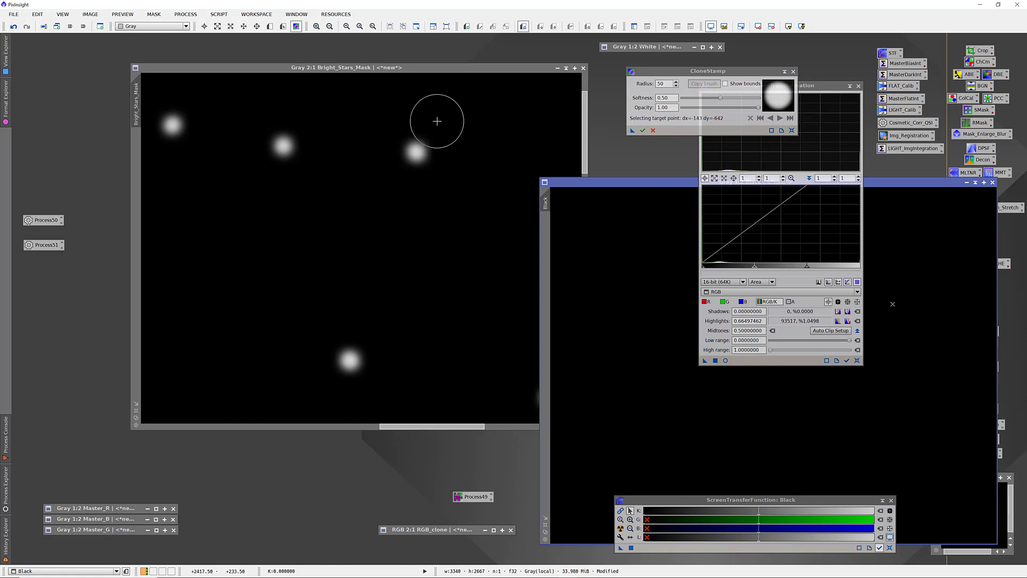
left_click(415, 80)
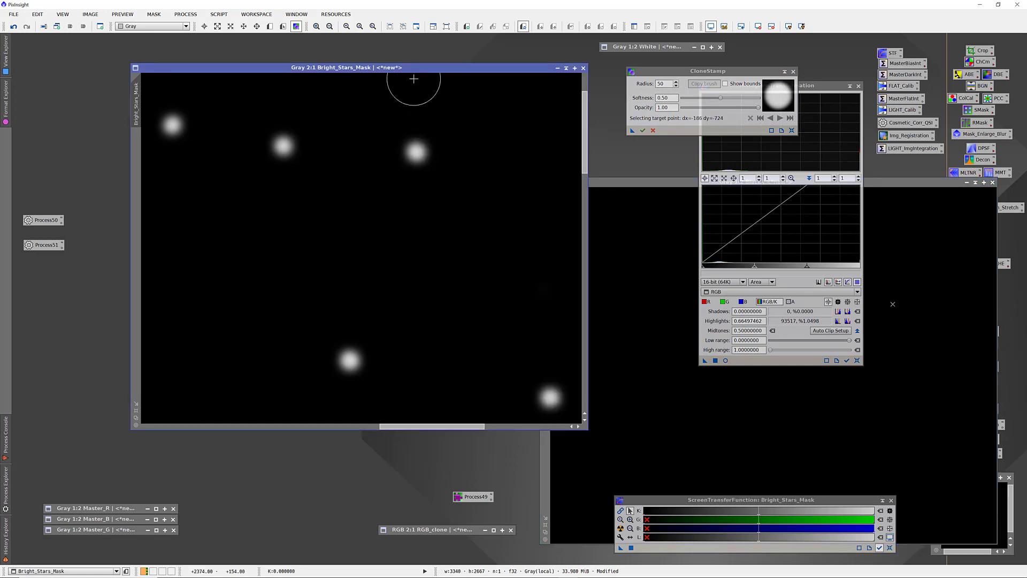
left_click(174, 122)
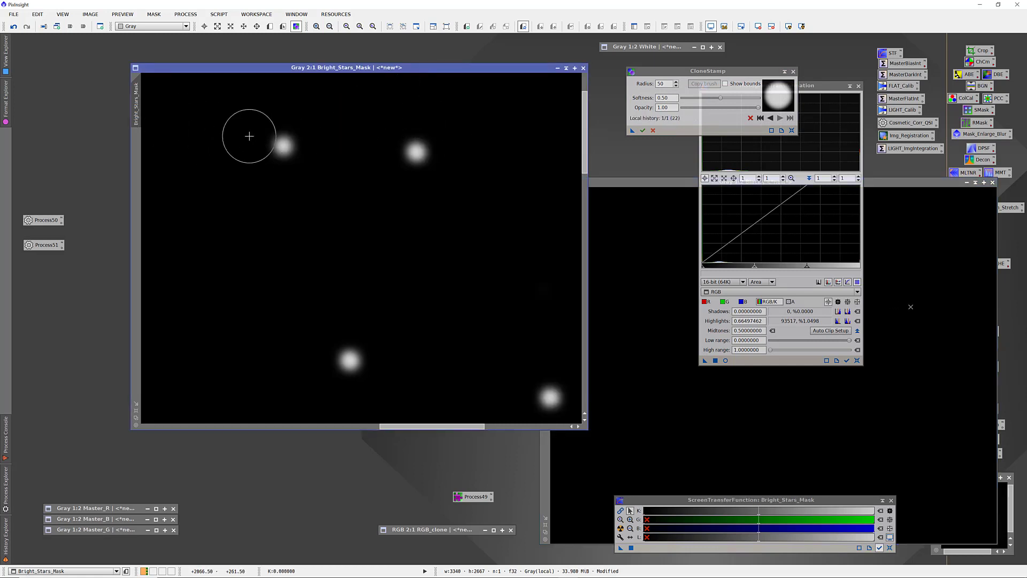
left_click(286, 144)
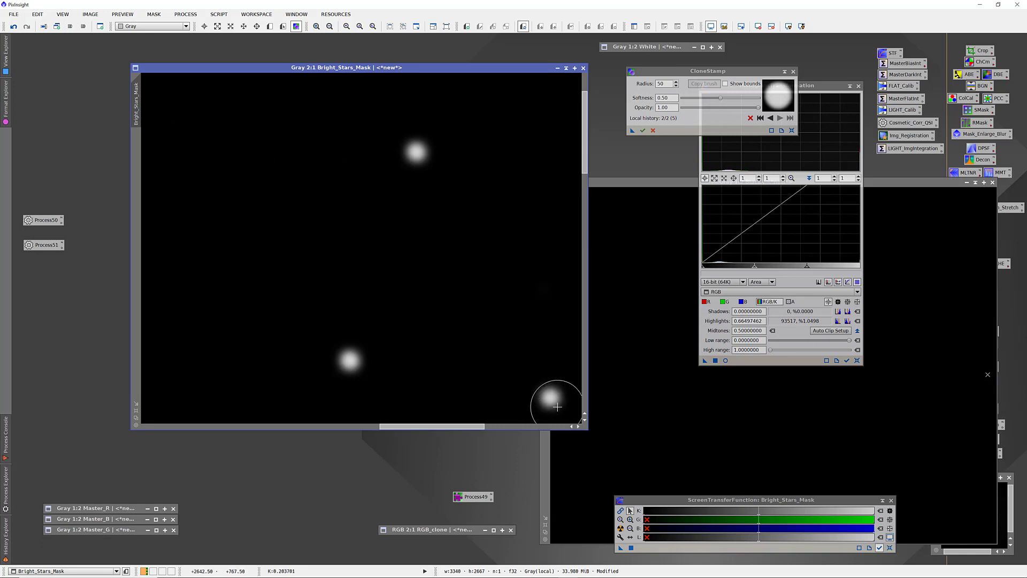
left_click(552, 400)
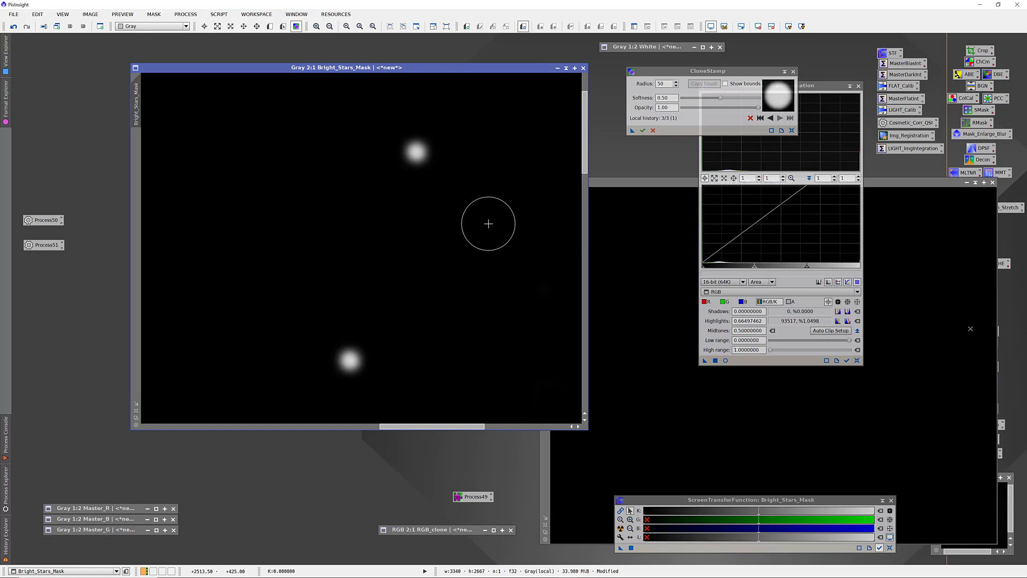
left_click(642, 131)
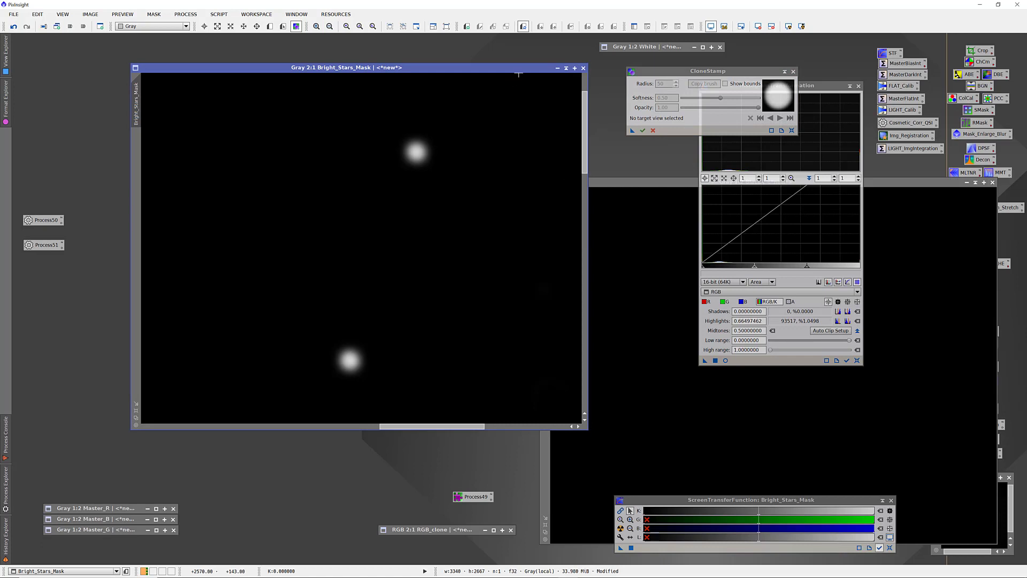
- Set the mask window aside from RGB and open a real-time HistogramTransformation preview of RGB's Preview04
left_click_drag(502, 69, 469, 84)
left_click(499, 68)
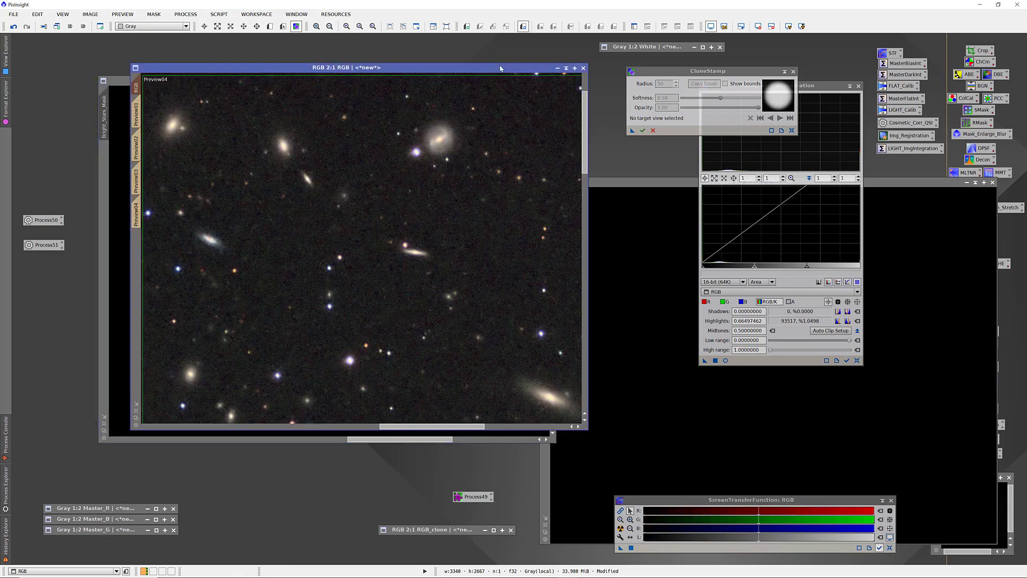
left_click(810, 86)
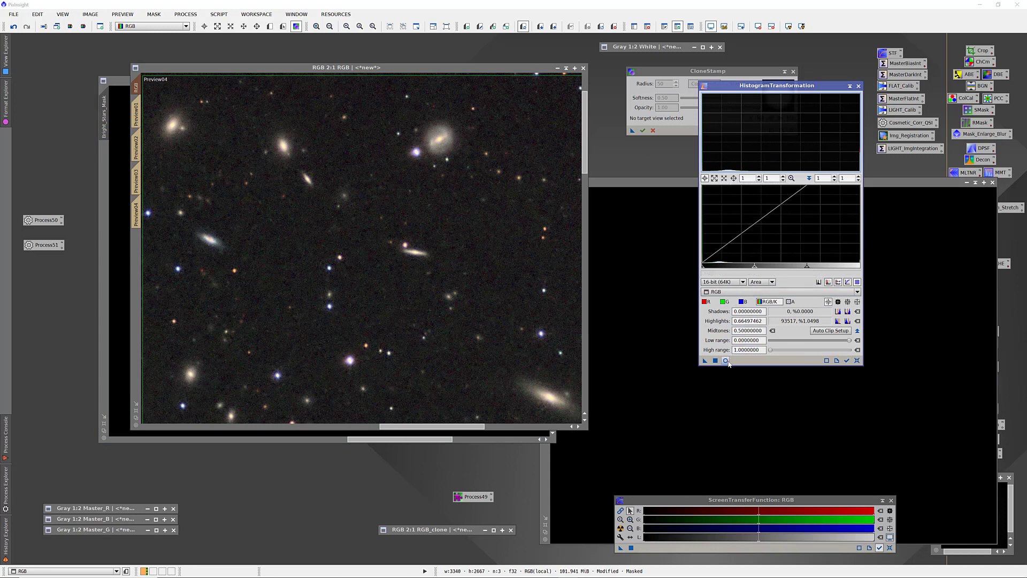
left_click(137, 211)
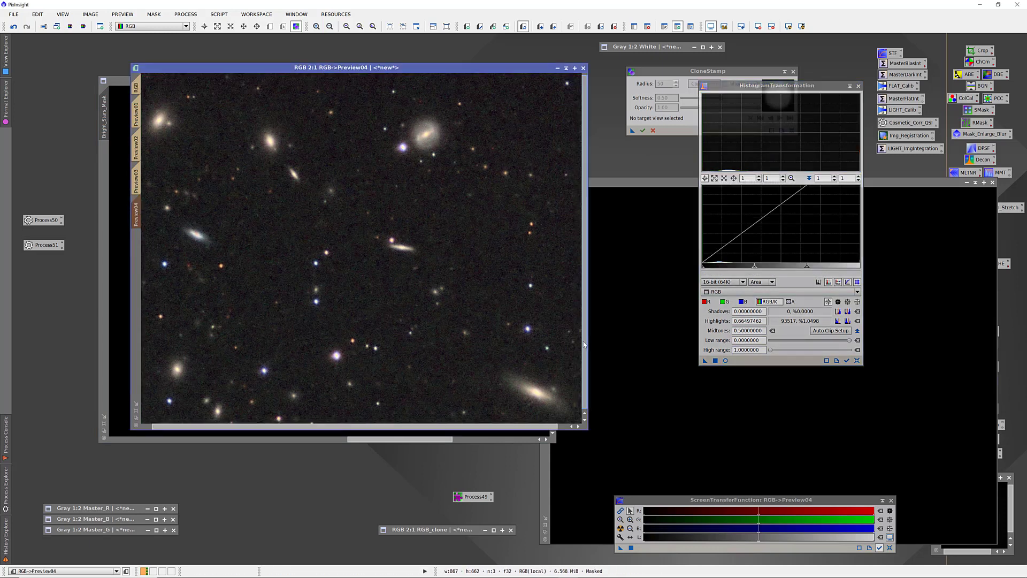
left_click(725, 360)
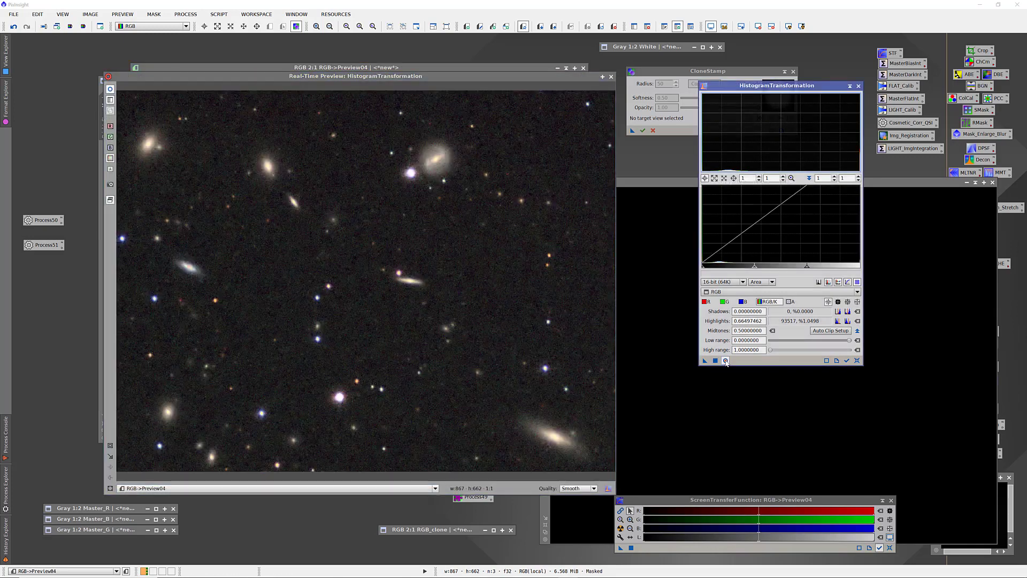
- Compare Preview04 repeatedly with and without HistogramTransformation to check its effect on the stars and the galaxies cleared from the mask
left_click(110, 90)
left_click(111, 90)
left_click(110, 90)
left_click(110, 90)
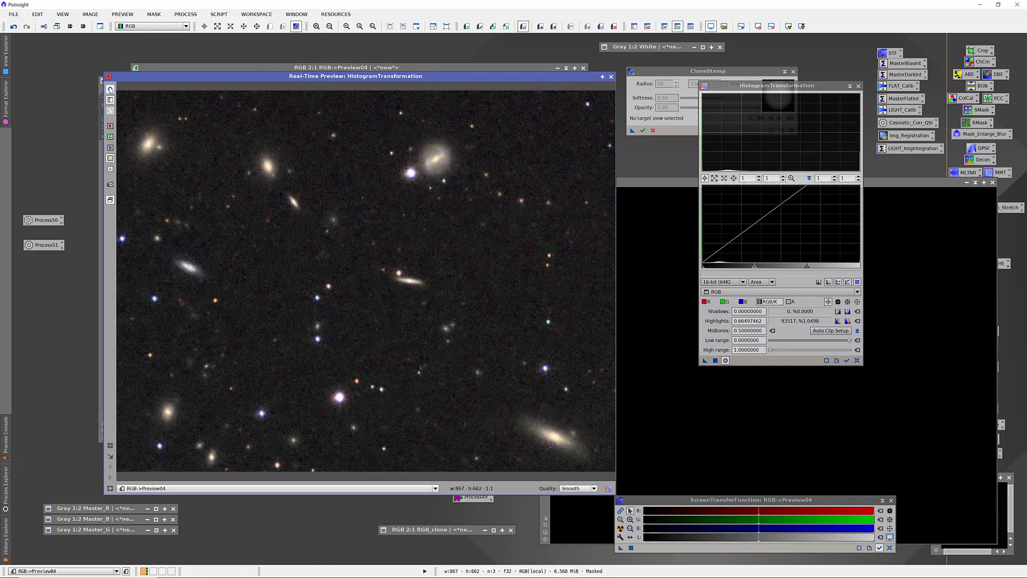
left_click(110, 90)
left_click(110, 89)
left_click(110, 90)
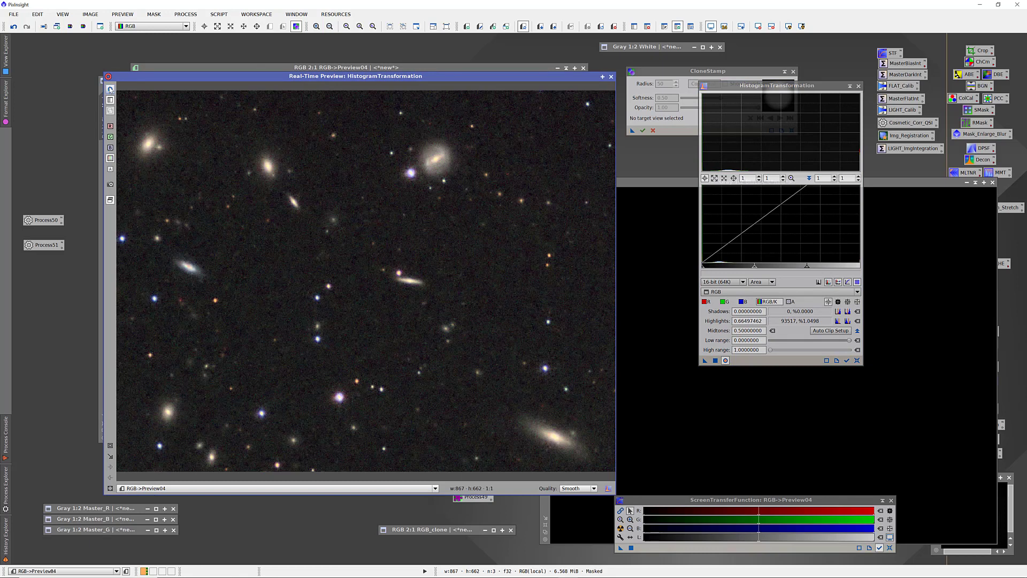
left_click(110, 90)
left_click(110, 90)
left_click(110, 90)
left_click(110, 90)
left_click(110, 90)
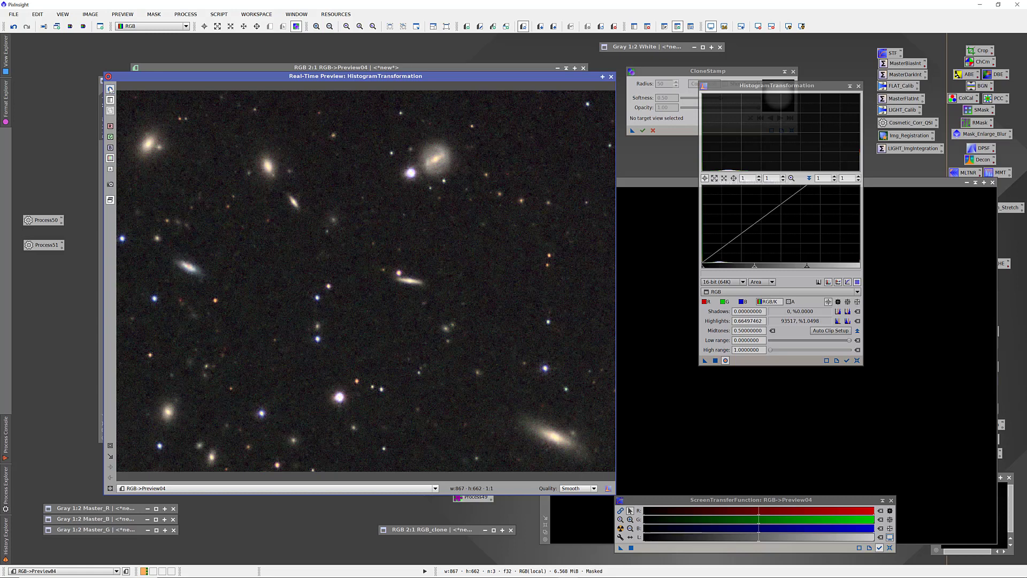
left_click(110, 90)
left_click(110, 90)
left_click(110, 90)
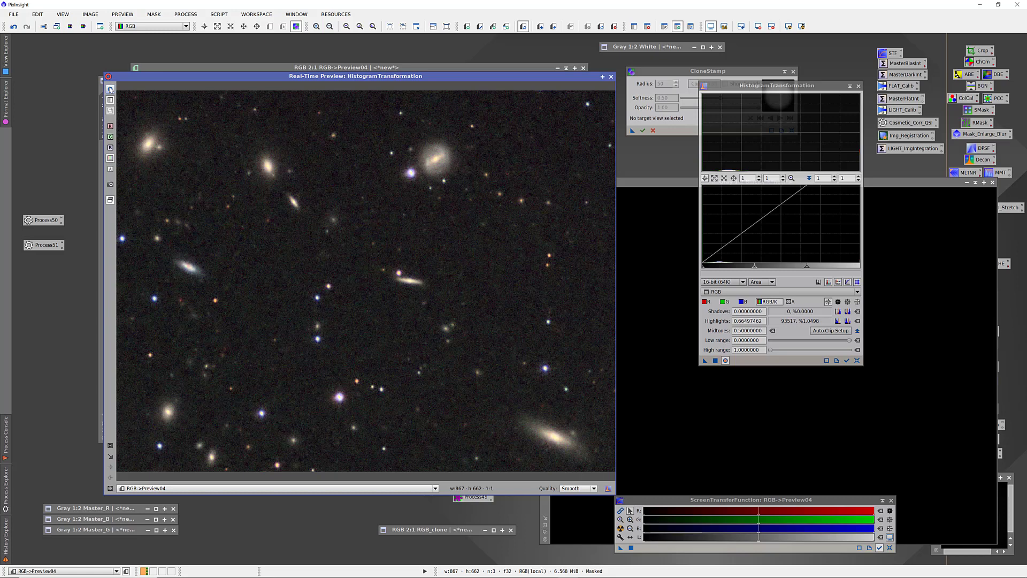
left_click(110, 90)
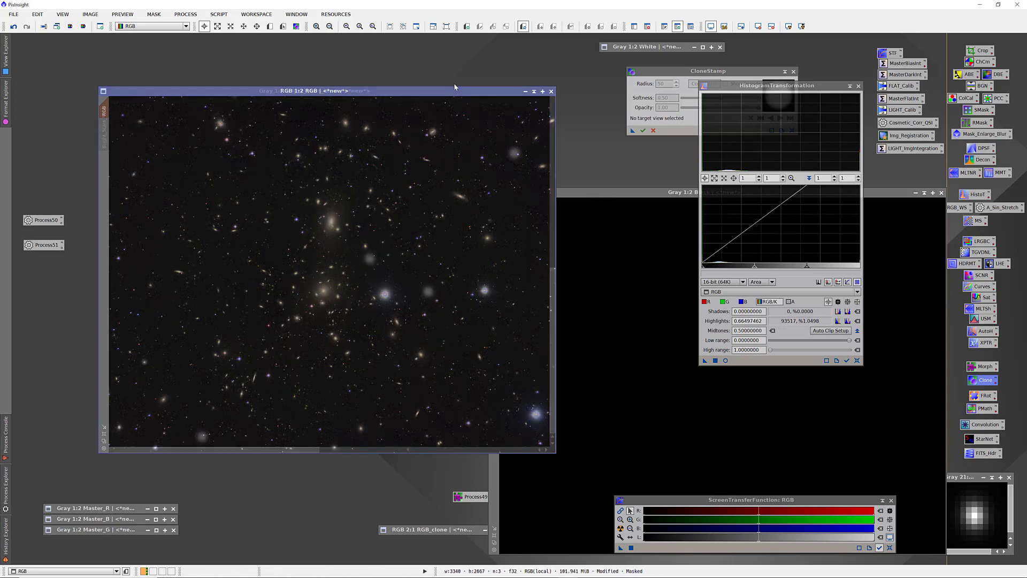
- Separate the stacked RGB and Bright_Stars_Mask windows, and examine the whole mask and the RGB galaxies at 1:2 and 1:1
left_click_drag(453, 90, 515, 91)
left_click_drag(138, 91, 122, 59)
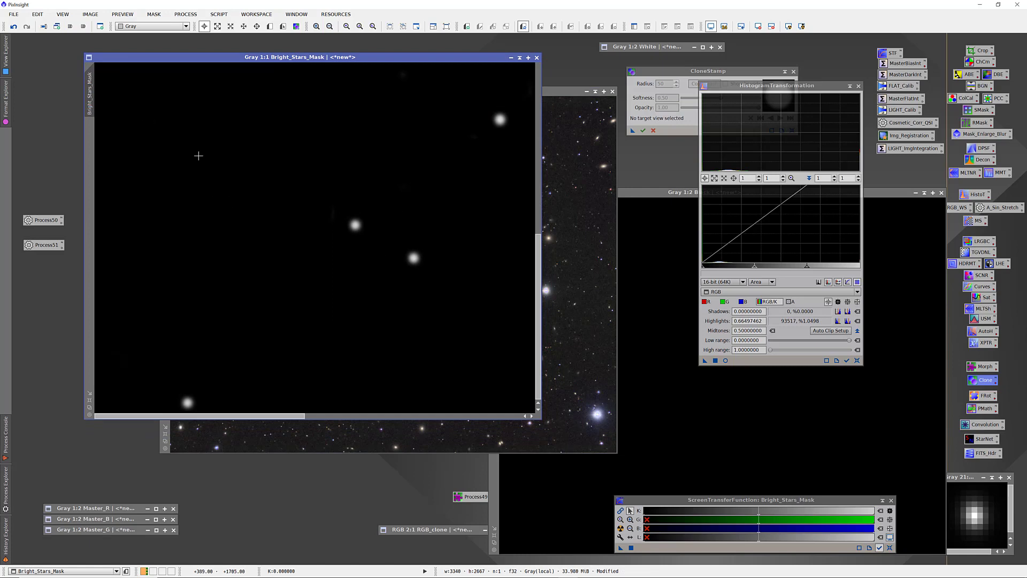
left_click(90, 401)
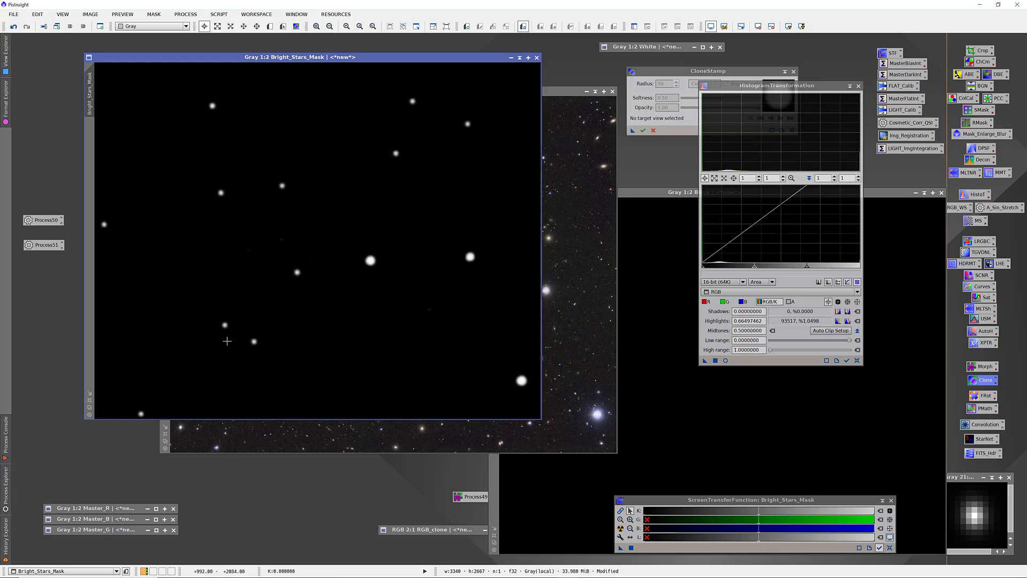
left_click(560, 94)
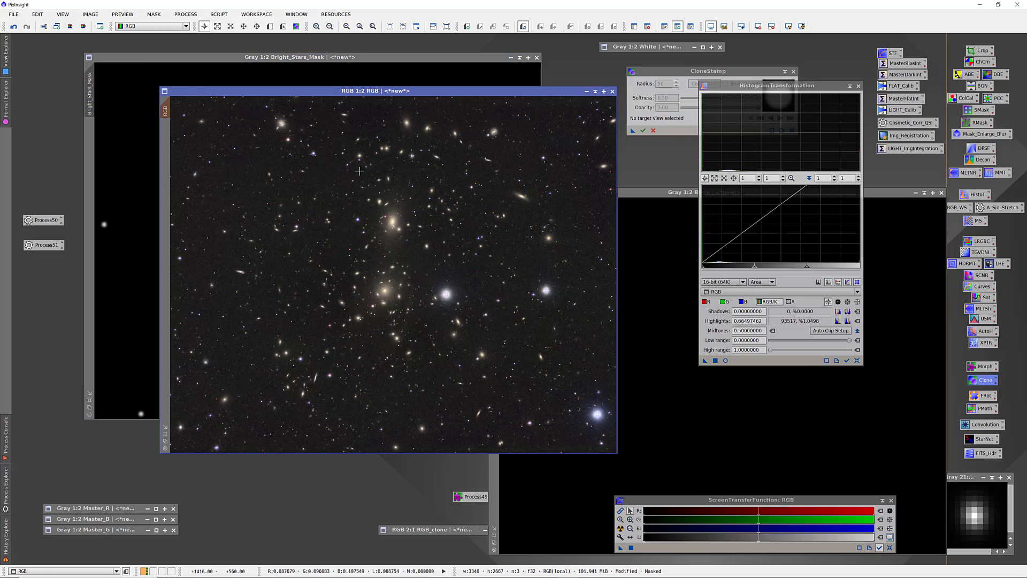
scroll(420, 249, "down", 1)
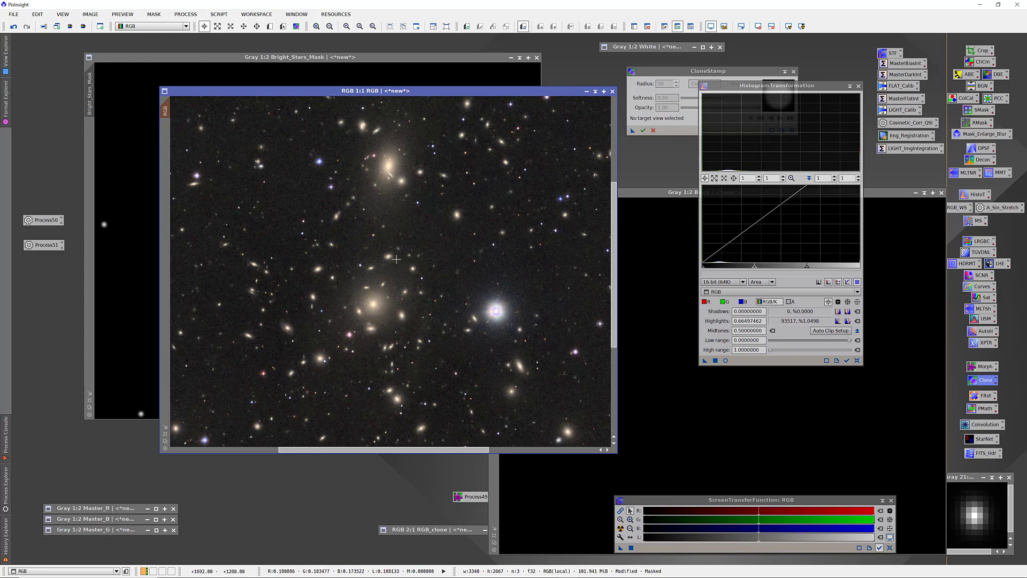
key("ctrl+minus")
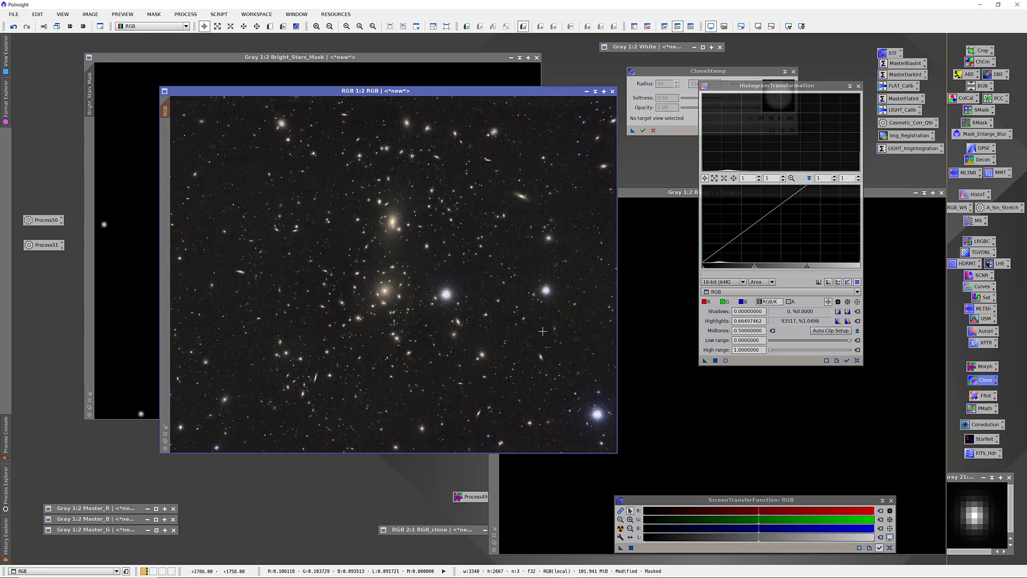
- Raise HistogramTransformation's highlights to 0.72250423 while viewing the full RGB image in a real-time preview
left_click(726, 361)
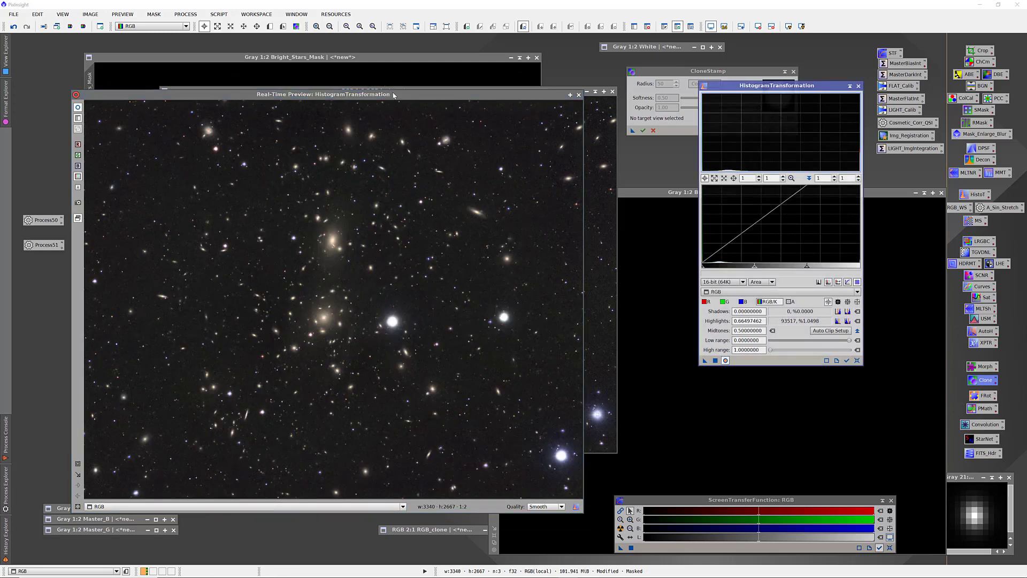
left_click_drag(393, 95, 443, 58)
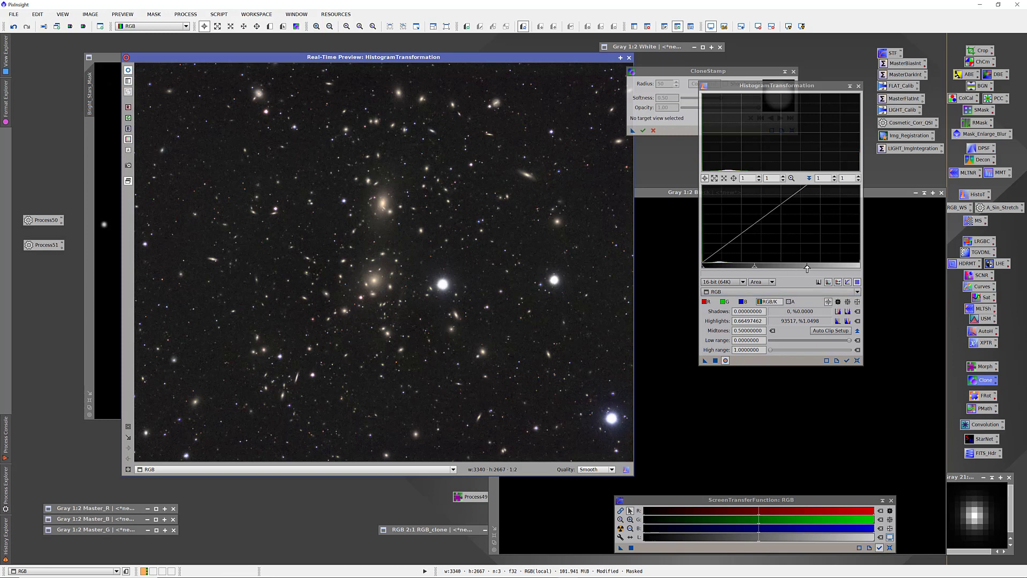
mouse_move(806, 268)
left_mouse_down()
mouse_move(856, 269)
mouse_move(815, 266)
left_mouse_up()
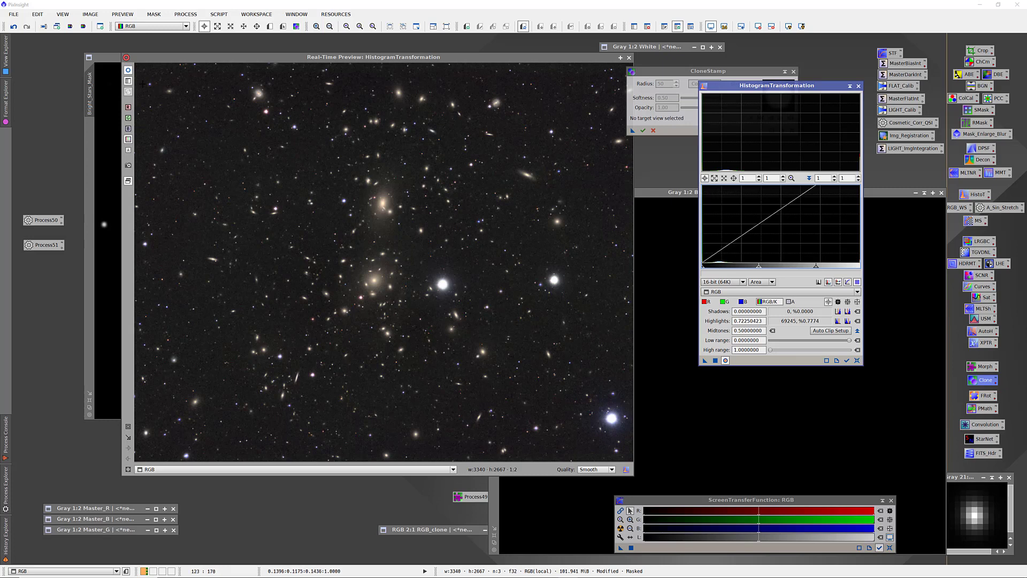
- Compare the full RGB image repeatedly with and without the adjusted HistogramTransformation, and close the real-time preview
left_click(128, 71)
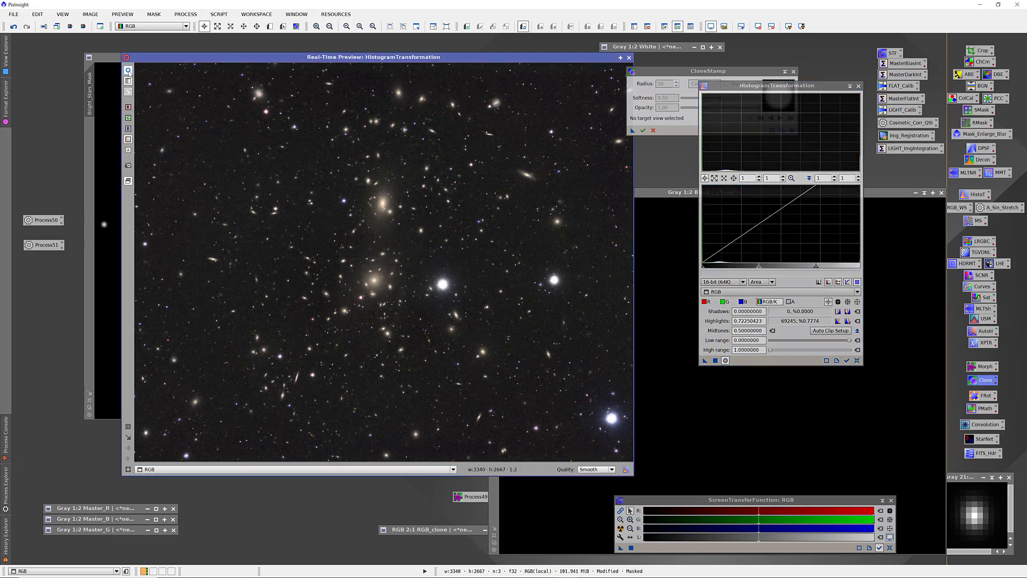
left_click(129, 72)
left_click(129, 72)
left_click(129, 72)
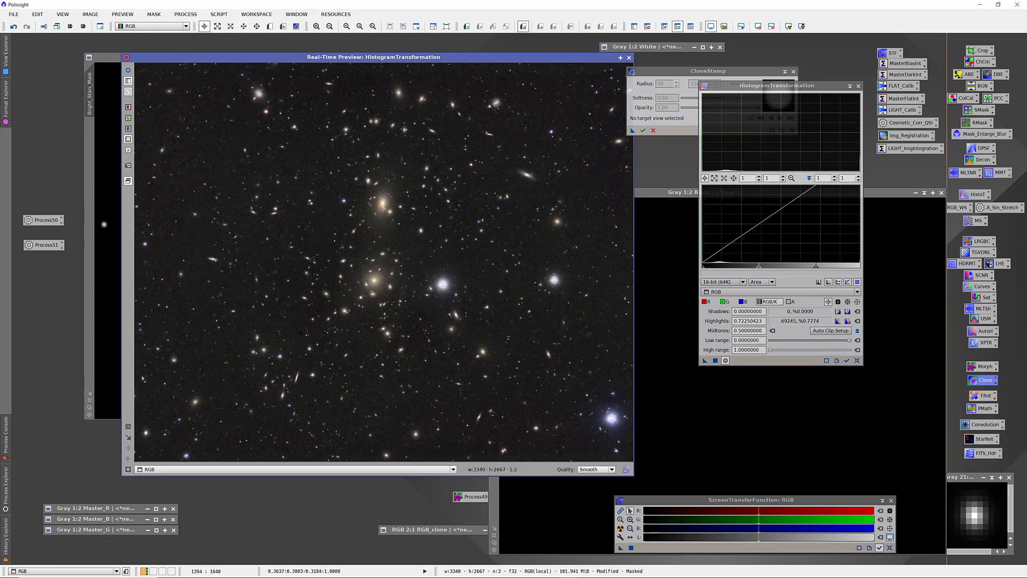
left_click(128, 70)
left_click(128, 70)
left_click(128, 70)
left_click(128, 70)
left_click(128, 70)
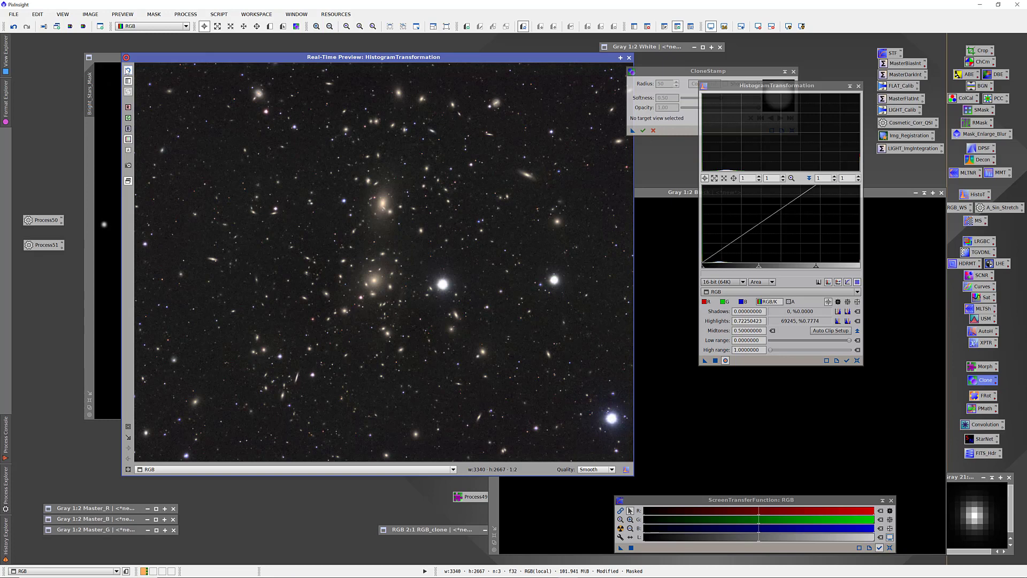
left_click(128, 70)
left_click(128, 70)
left_click(128, 70)
left_click(128, 70)
left_click(128, 70)
left_click(128, 70)
left_click(127, 70)
left_click(128, 71)
left_click(127, 71)
left_click(128, 70)
left_click(128, 70)
left_click(127, 70)
left_click(127, 70)
left_click(128, 70)
left_click(628, 57)
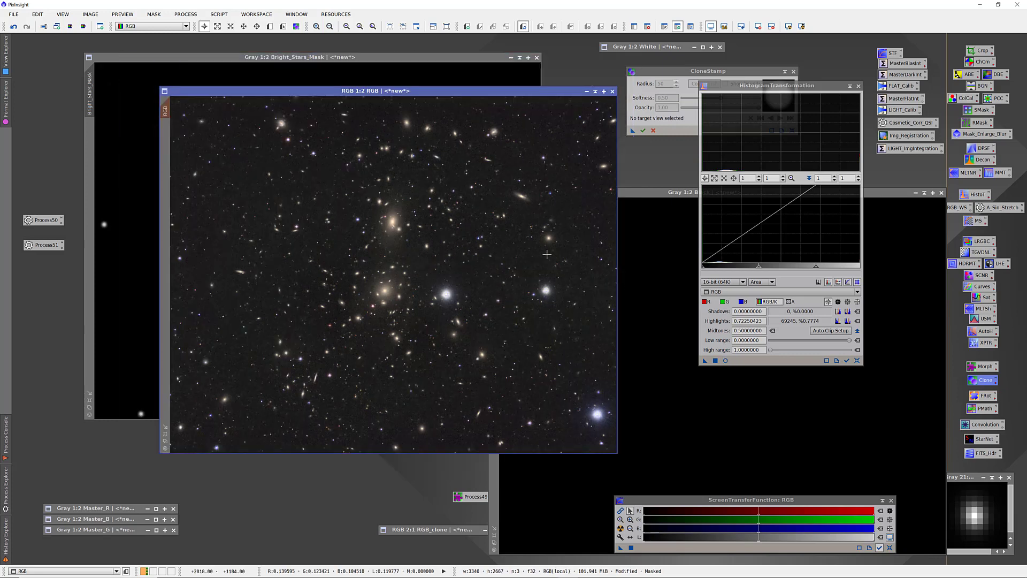
- Apply the prepared HistogramTransformation to the masked RGB image and close the process window
left_click_drag(704, 361, 495, 353)
left_click(859, 85)
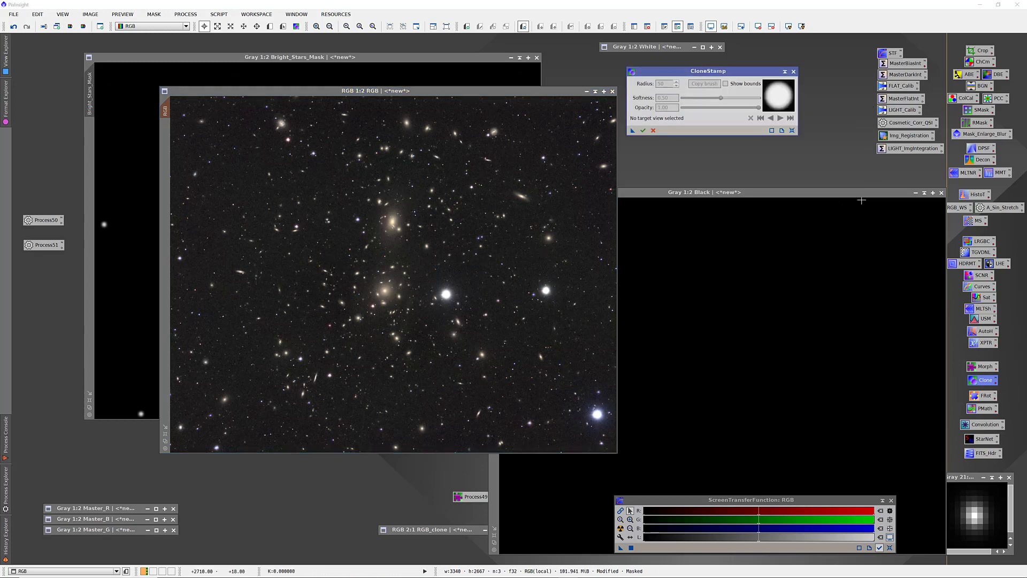
- Close CloneStamp, collapse the Black and Bright_Stars_Mask images, and rearrange the workspace so the RGB image is unobstructed
left_click(915, 192)
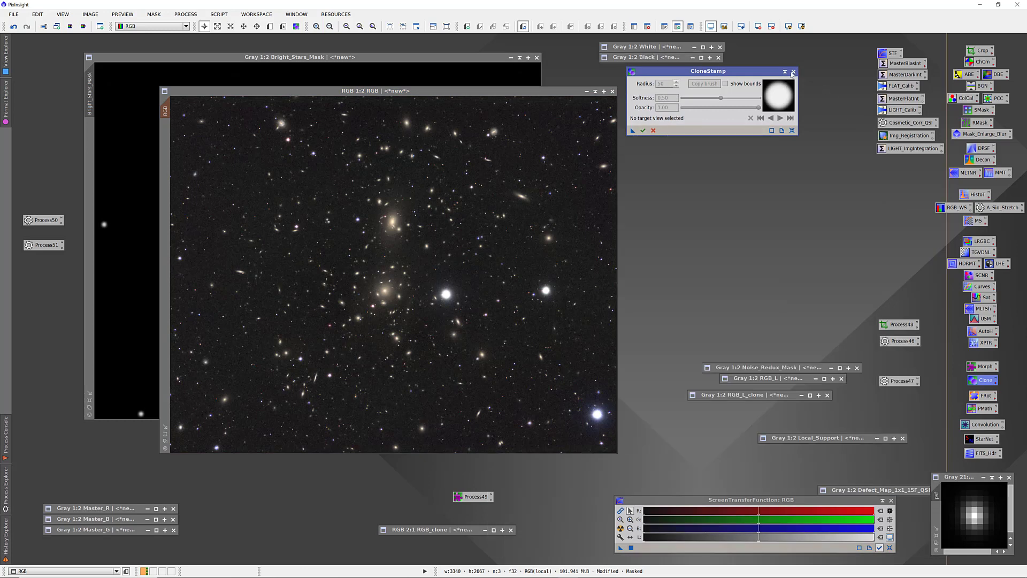
left_click(793, 72)
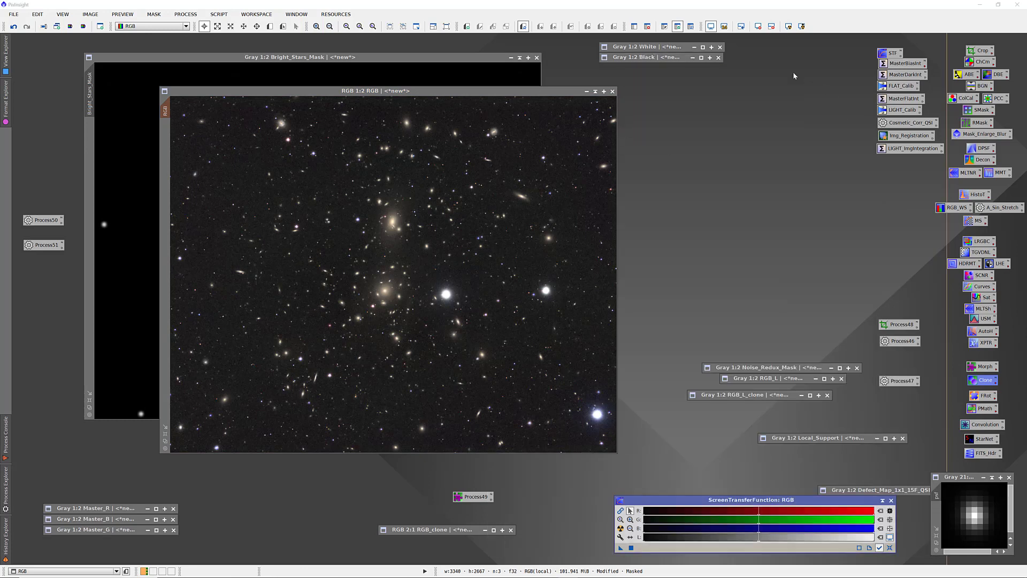
left_click(519, 58)
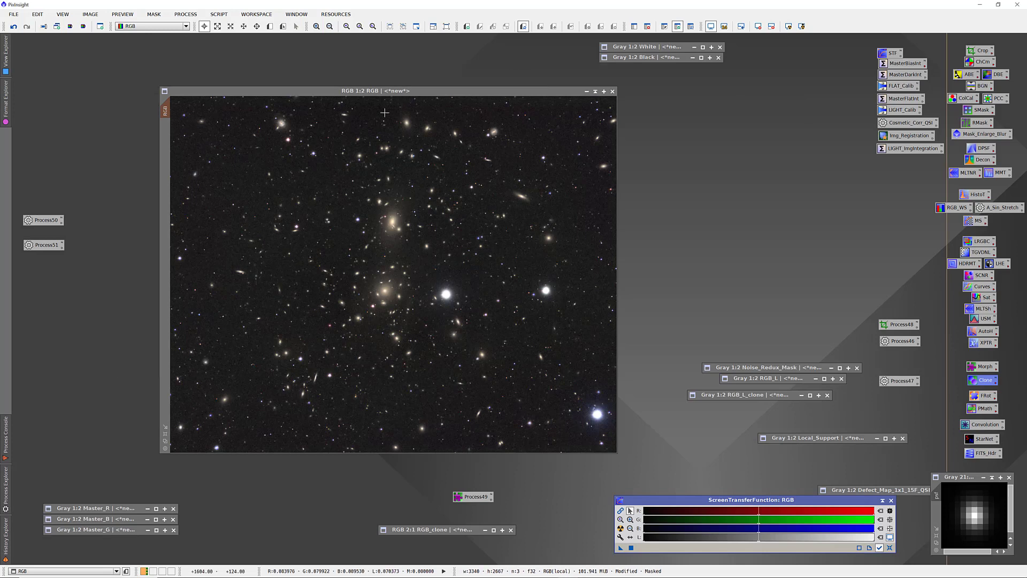
left_click_drag(440, 89, 648, 79)
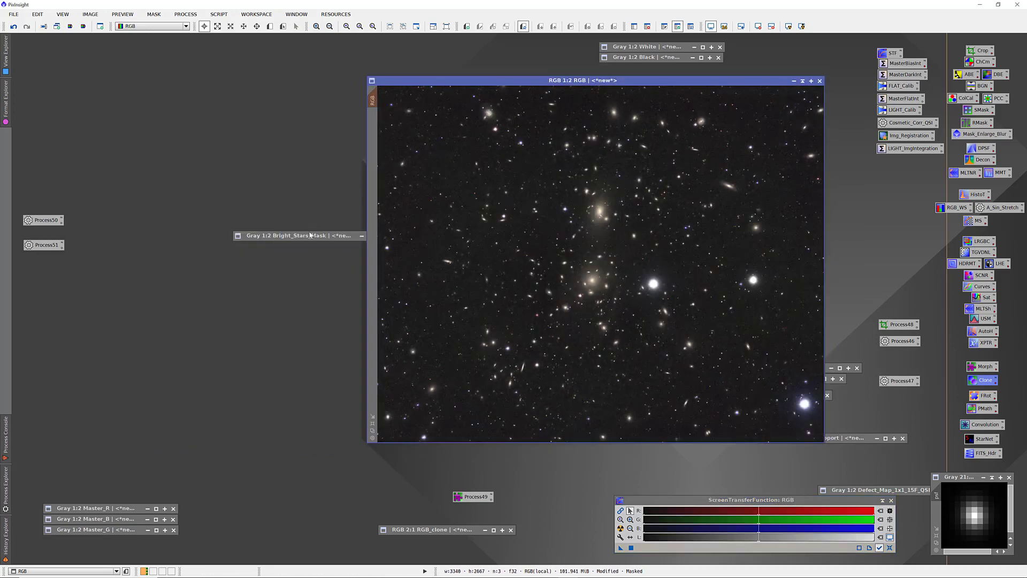
left_click_drag(309, 235, 824, 458)
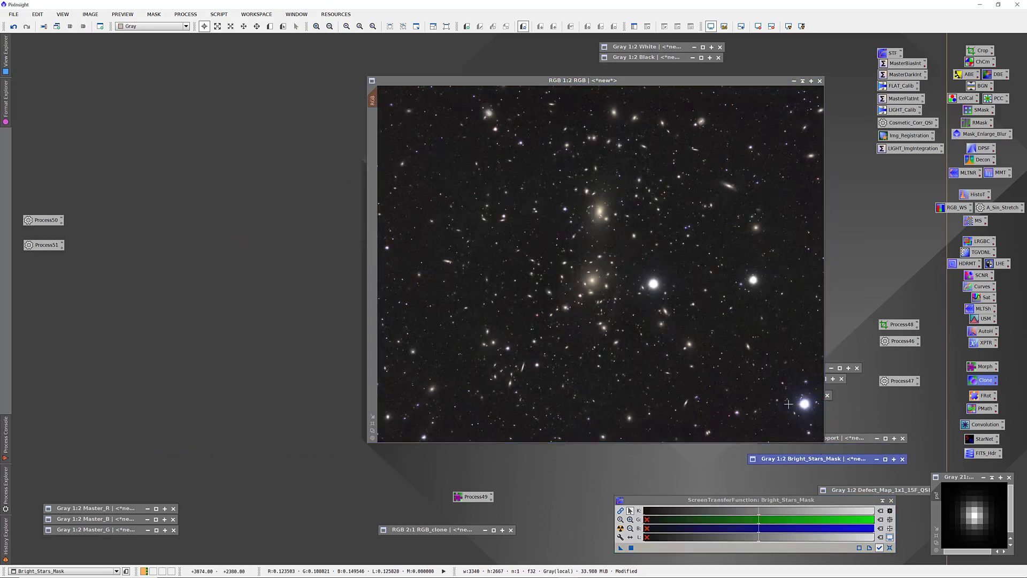
left_click_drag(617, 79, 426, 69)
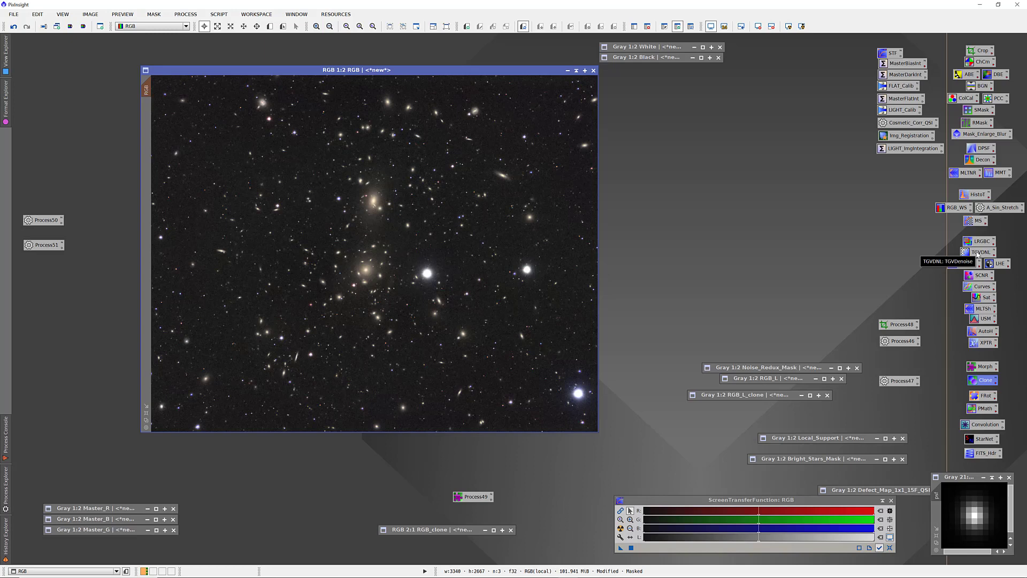
- Inspect the background noise in the RGB image and remove its current mask
scroll(513, 146, "up", 3)
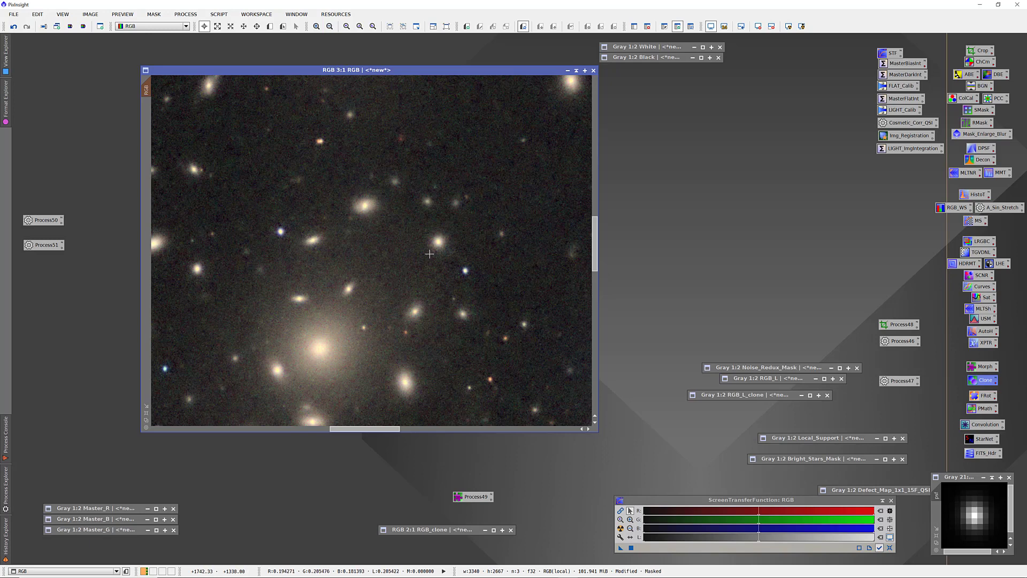
scroll(429, 254, "down", 2)
right_click(310, 179)
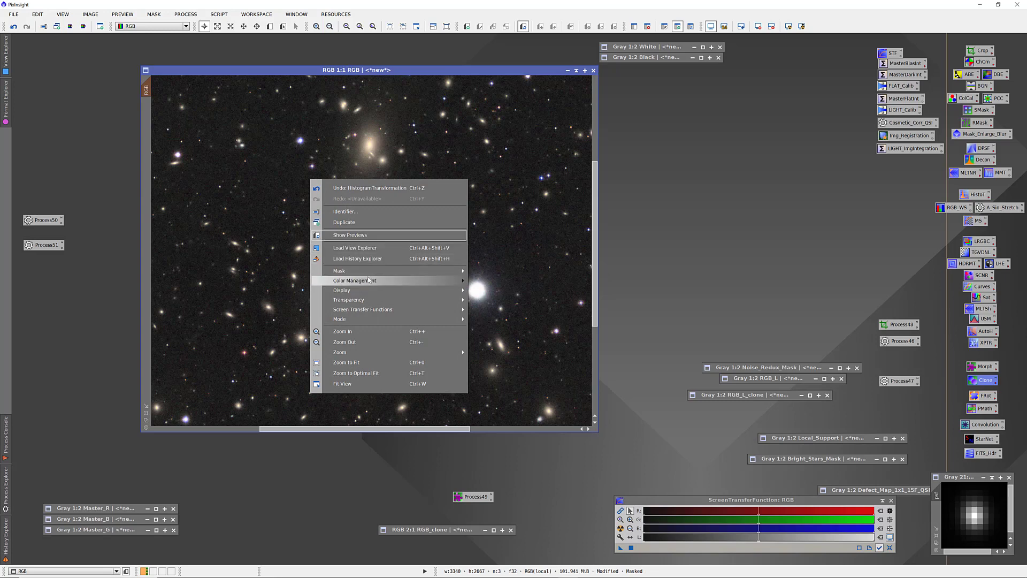
mouse_move(407, 271)
left_click(491, 282)
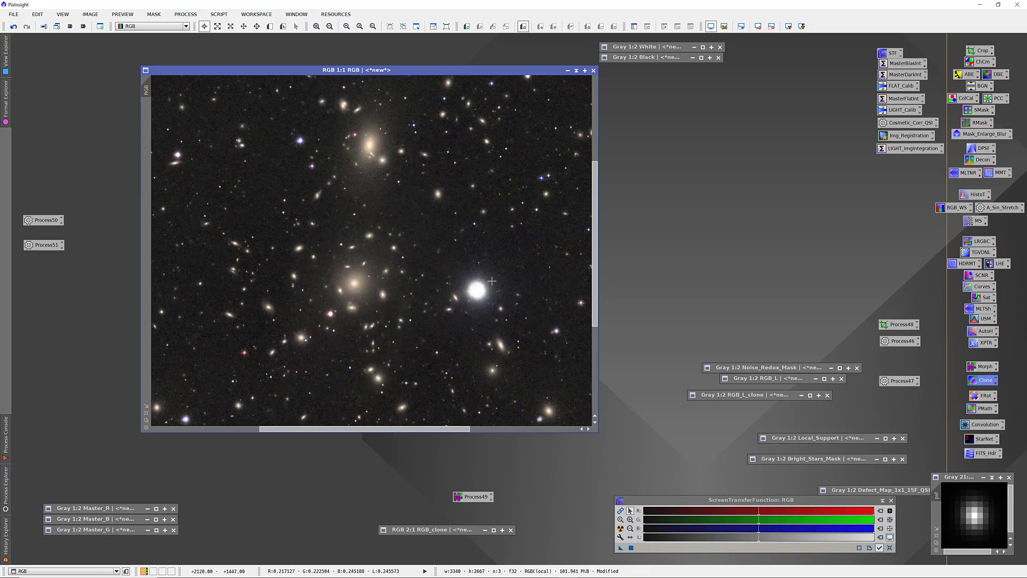
- Restore the Noise_Redux_Mask image, place it beside the RGB image, and assign it as the RGB image's mask
left_click(833, 372)
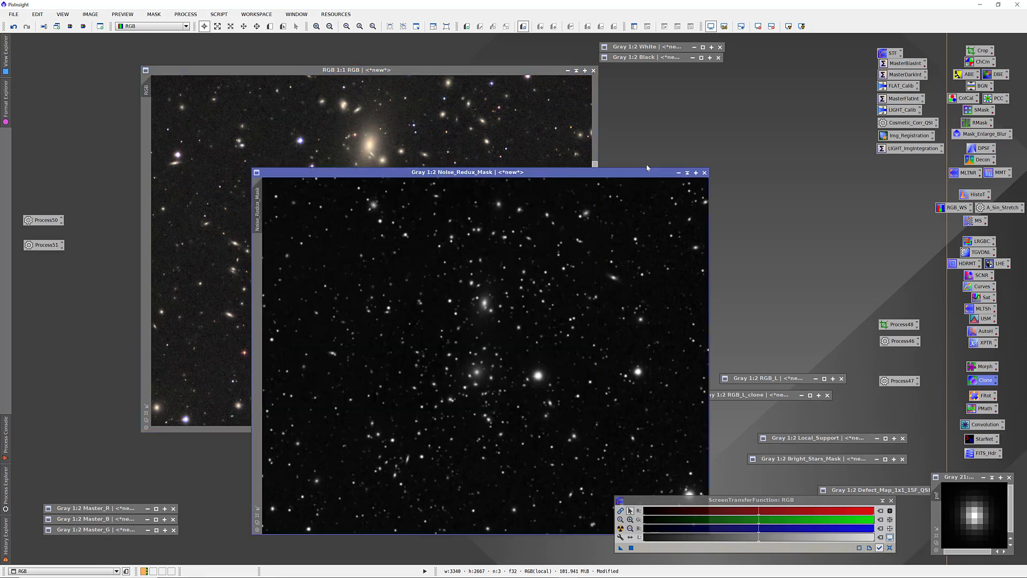
left_click_drag(646, 167, 799, 87)
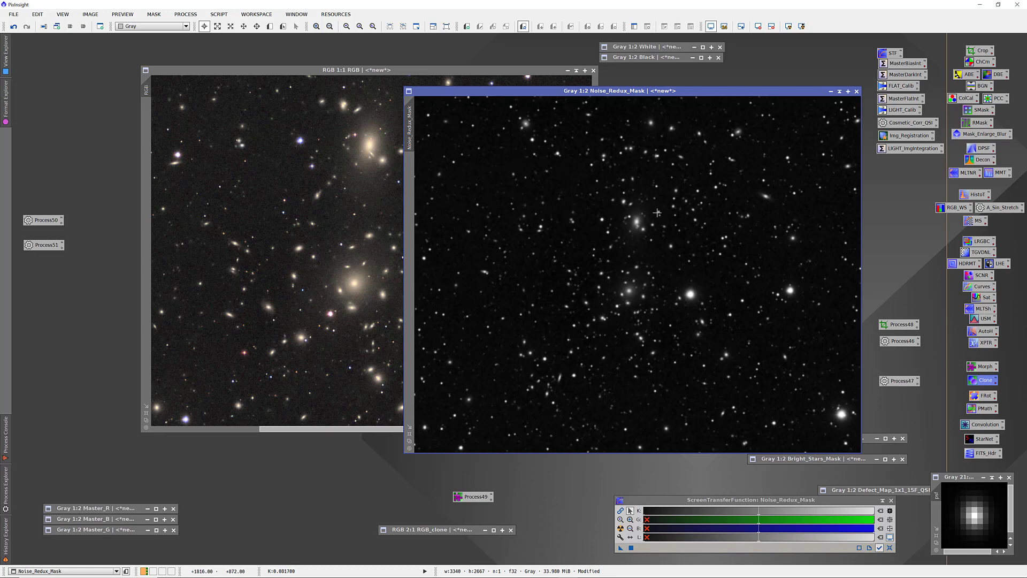
mouse_move(412, 122)
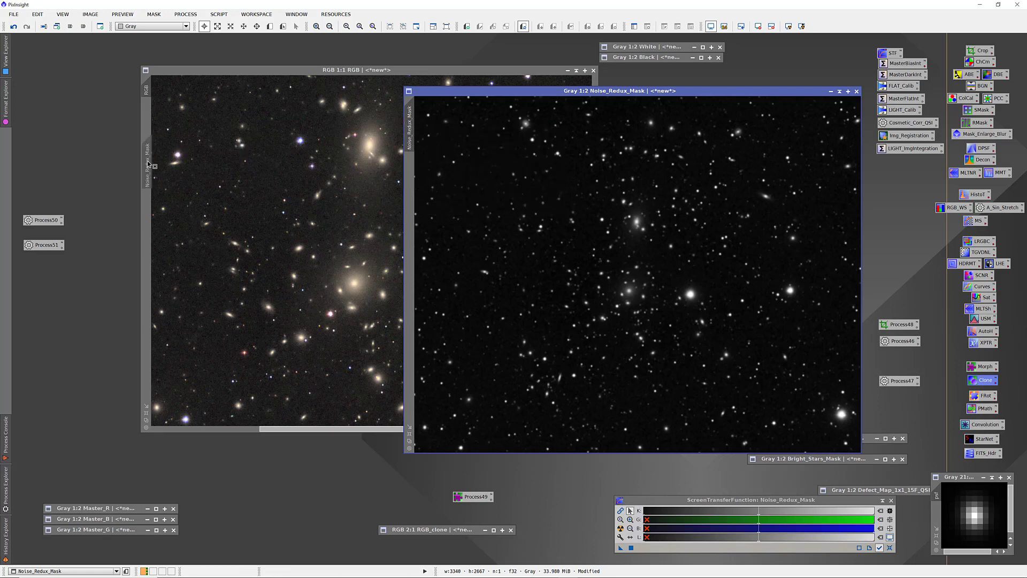
left_click(266, 177)
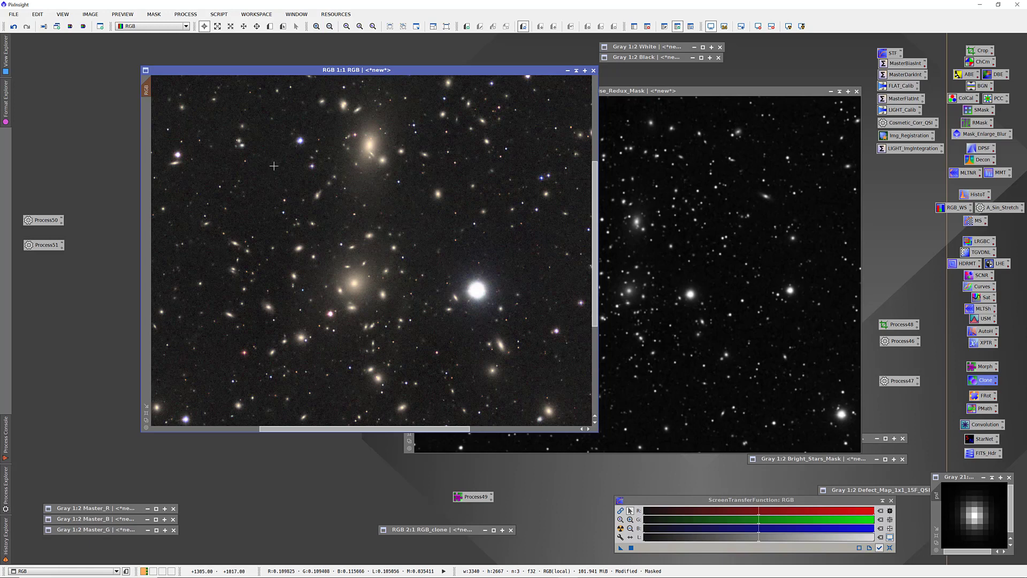
- Display the mask overlay on the RGB image, invert the mask to protect stars and galaxies, and hide the overlay again
key("ctrl+k")
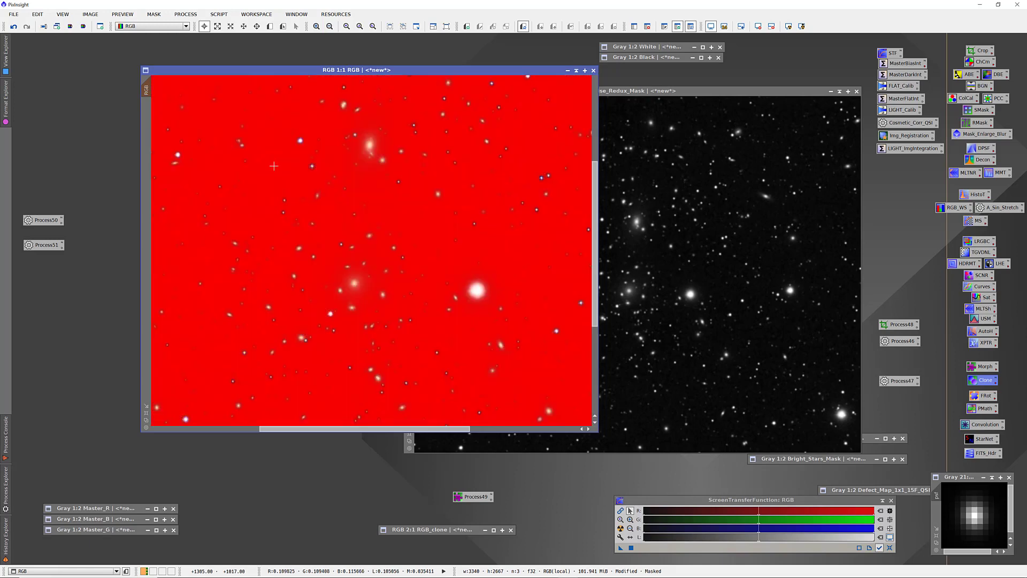
right_click(364, 173)
mouse_move(447, 266)
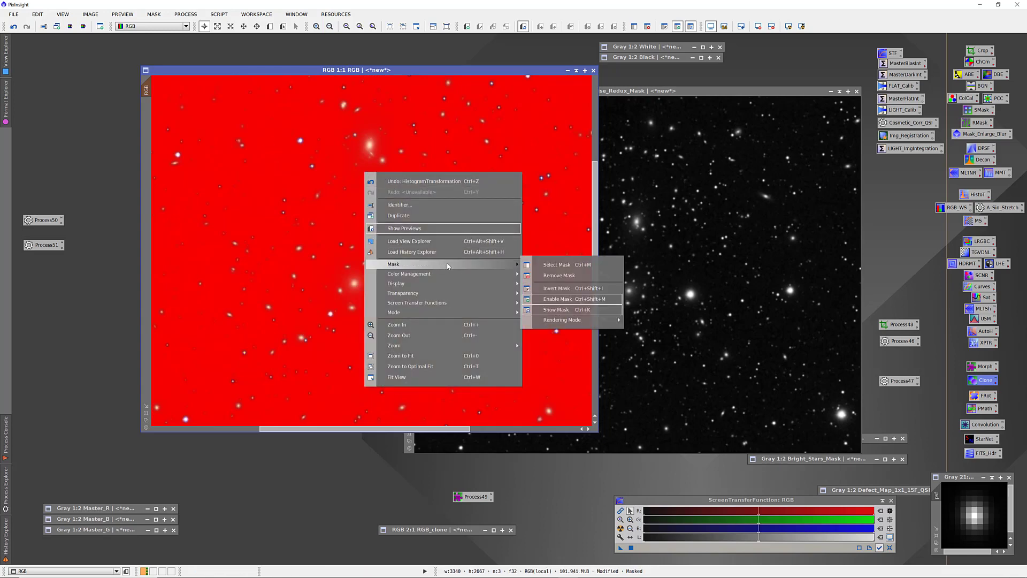
left_click(556, 289)
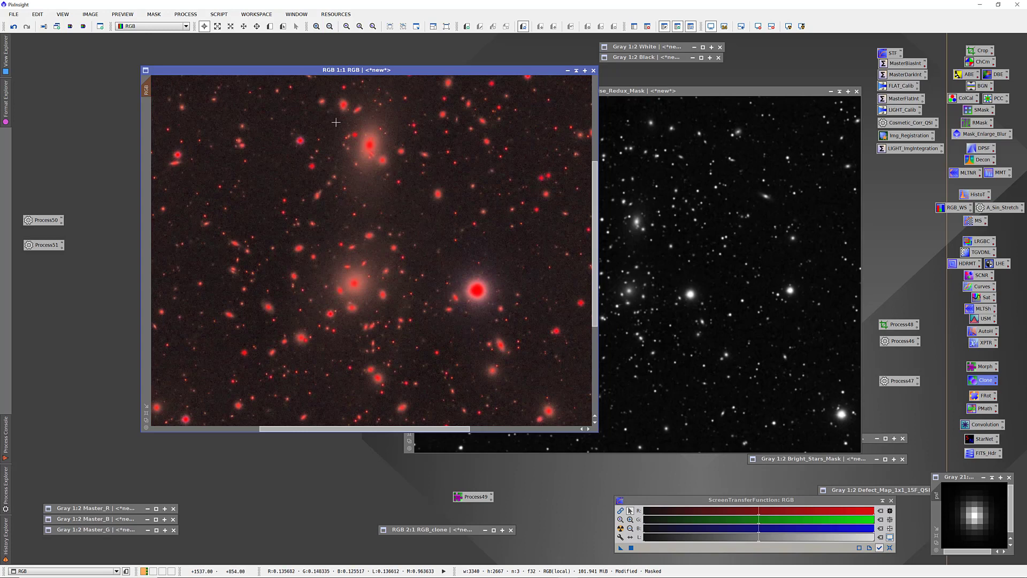
key("ctrl+k")
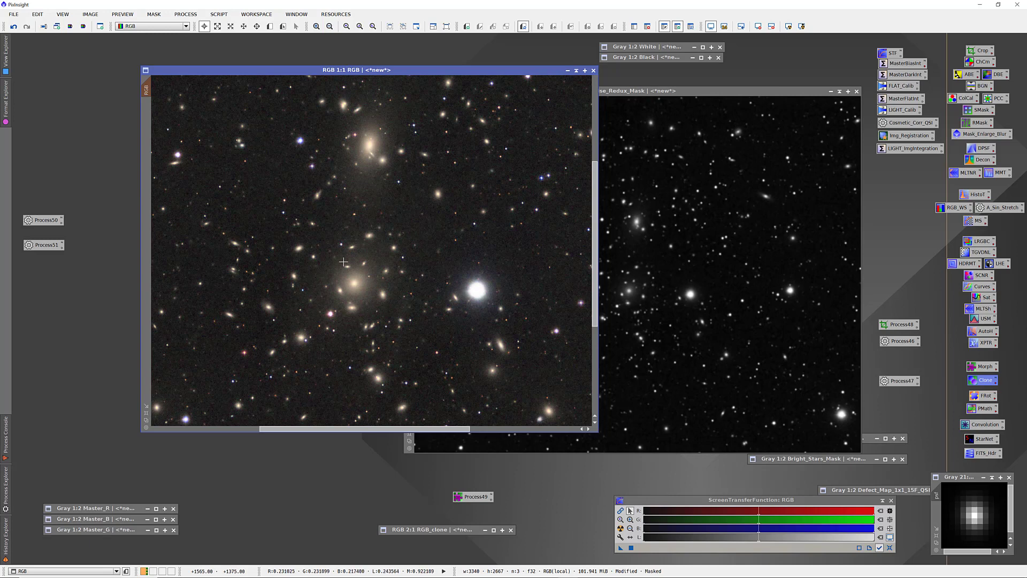
key("ctrl+minus")
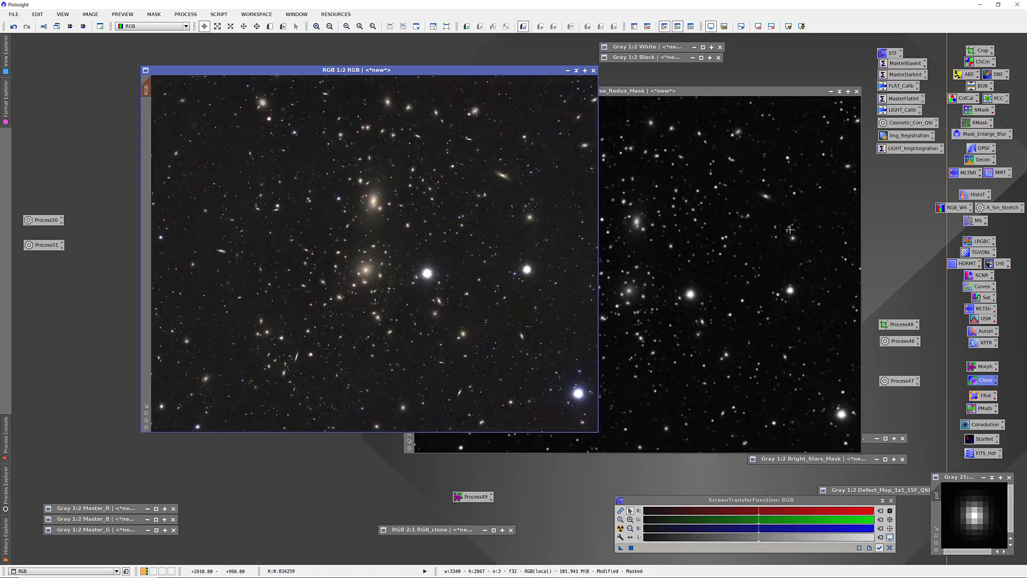
- Open the TGVDenoise process and place its window clear of the RGB image
double_click(981, 255)
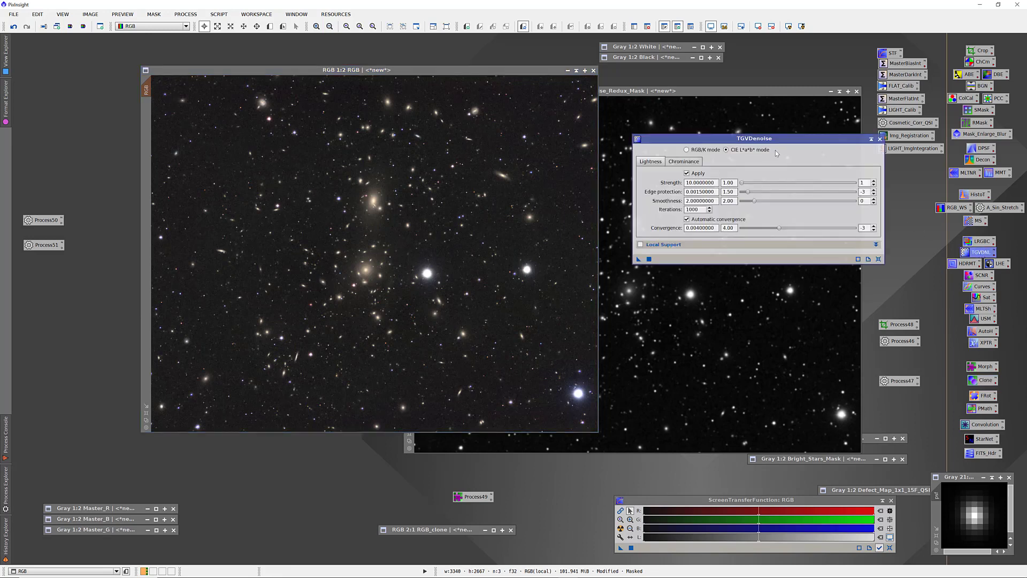
left_click(728, 138)
left_click_drag(729, 139, 739, 86)
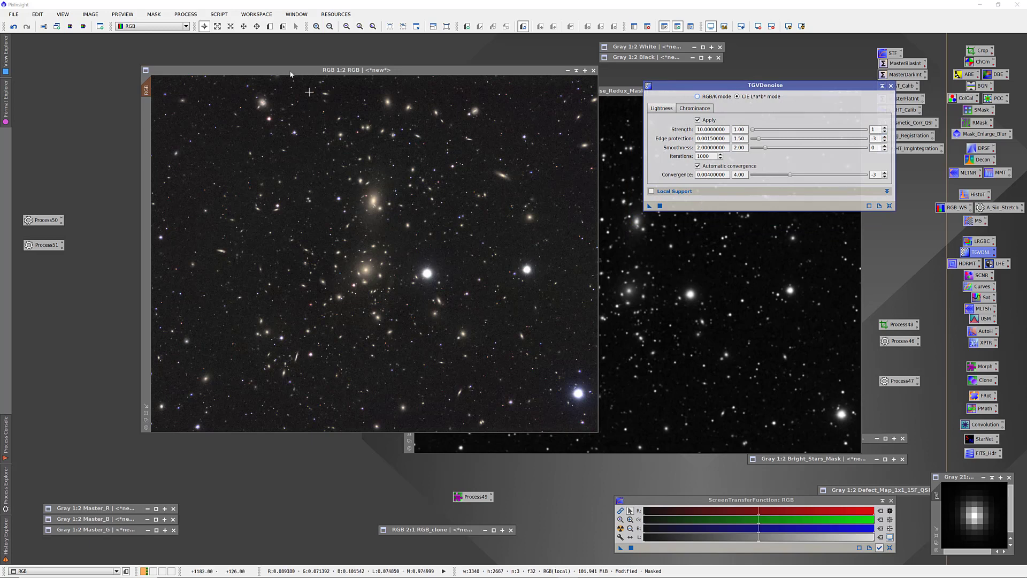
- Create a preview of about 900 × 950 px around the two central galaxies and bright star, and show it at 2:1 in an enlarged window
left_click(268, 28)
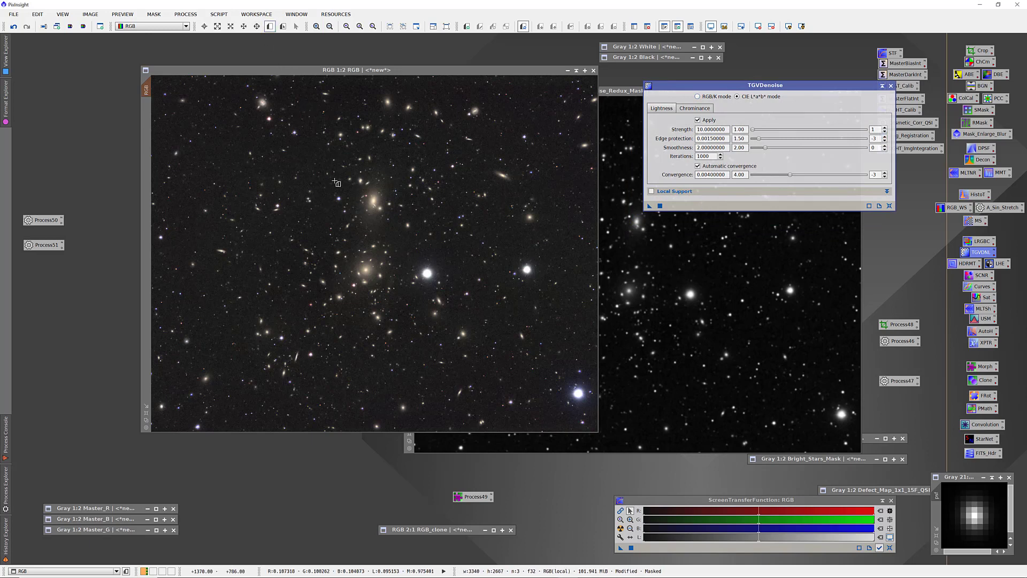
left_click_drag(333, 174, 453, 300)
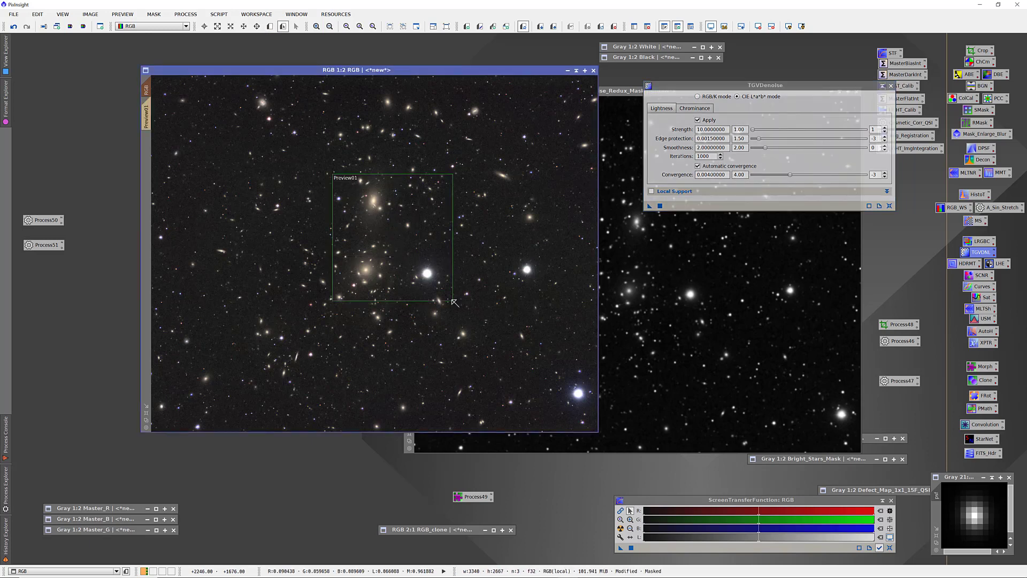
left_click(146, 117)
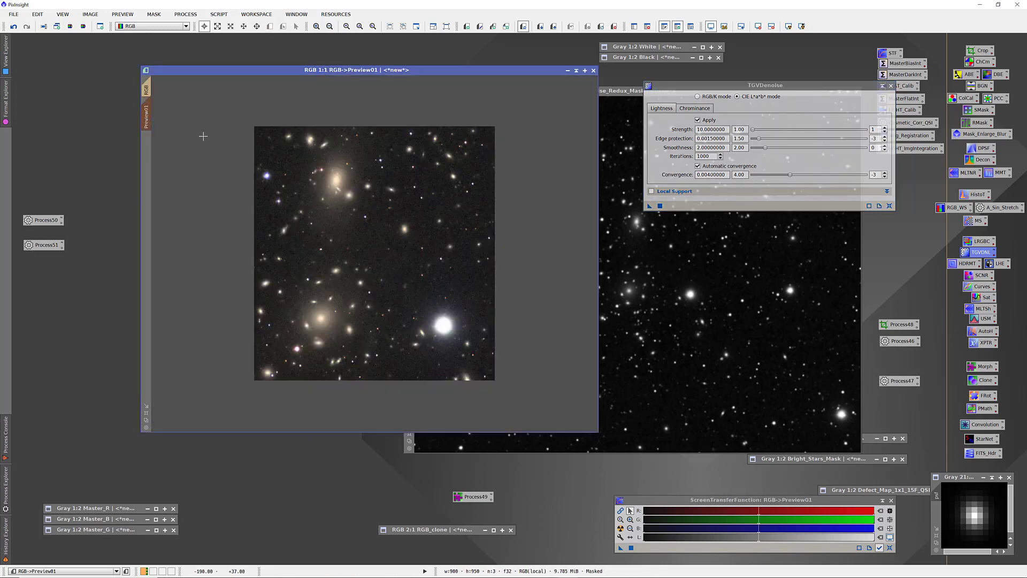
scroll(342, 210, "up", 1)
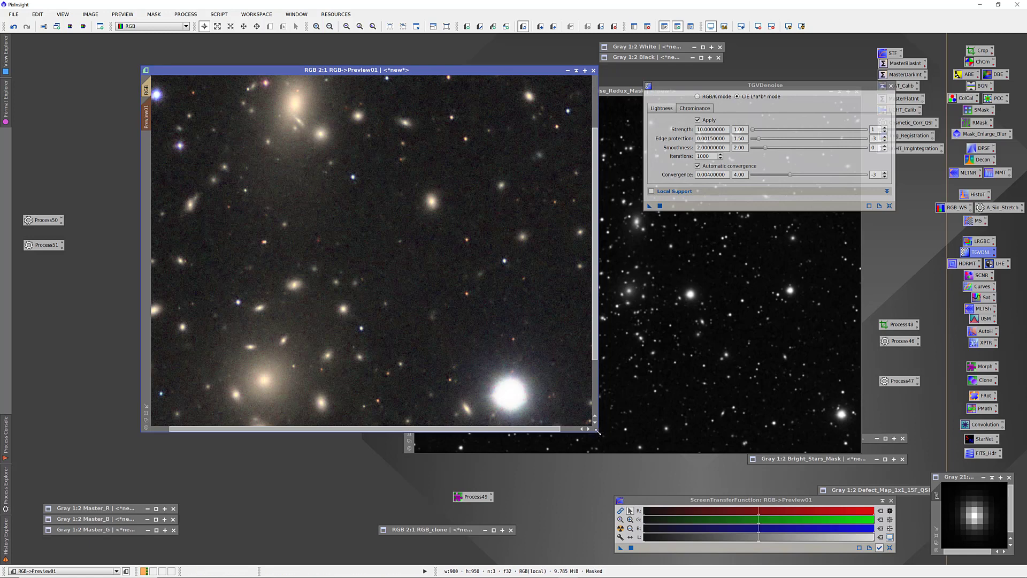
left_click_drag(597, 431, 619, 482)
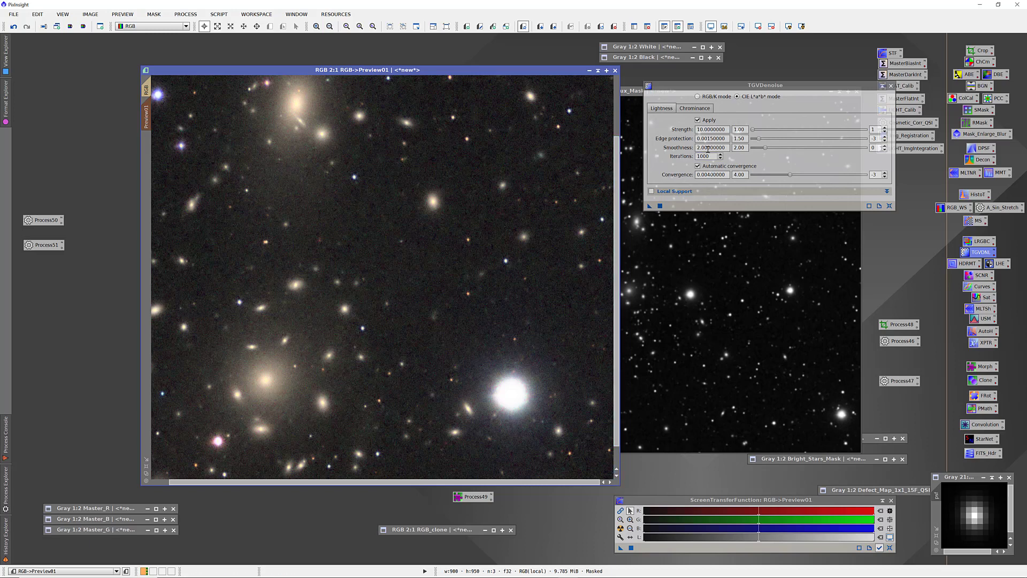
- Run TGVDenoise in CIE L*a*b* mode on the preview of the central galaxies
left_click(740, 97)
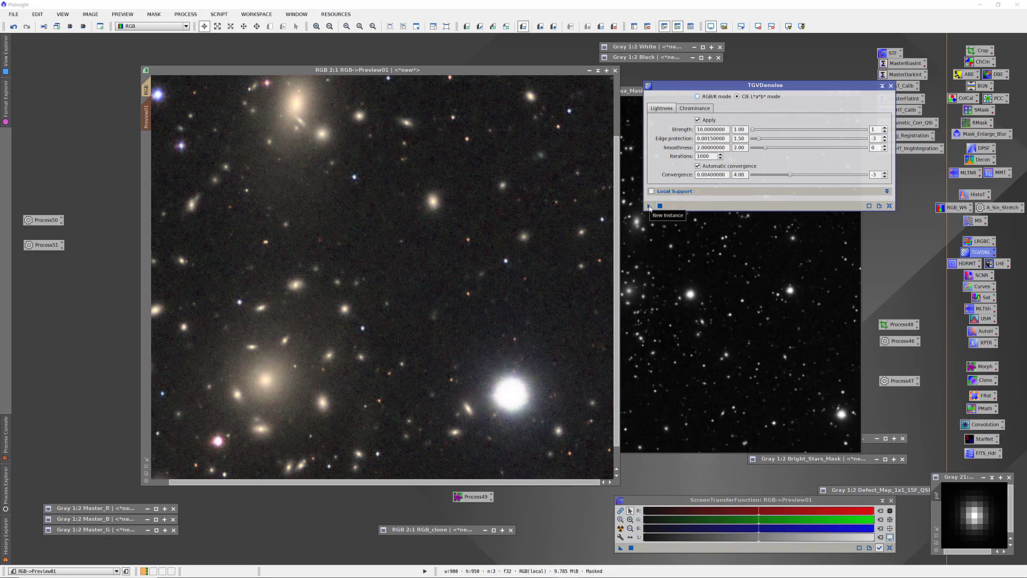
left_click_drag(650, 206, 490, 247)
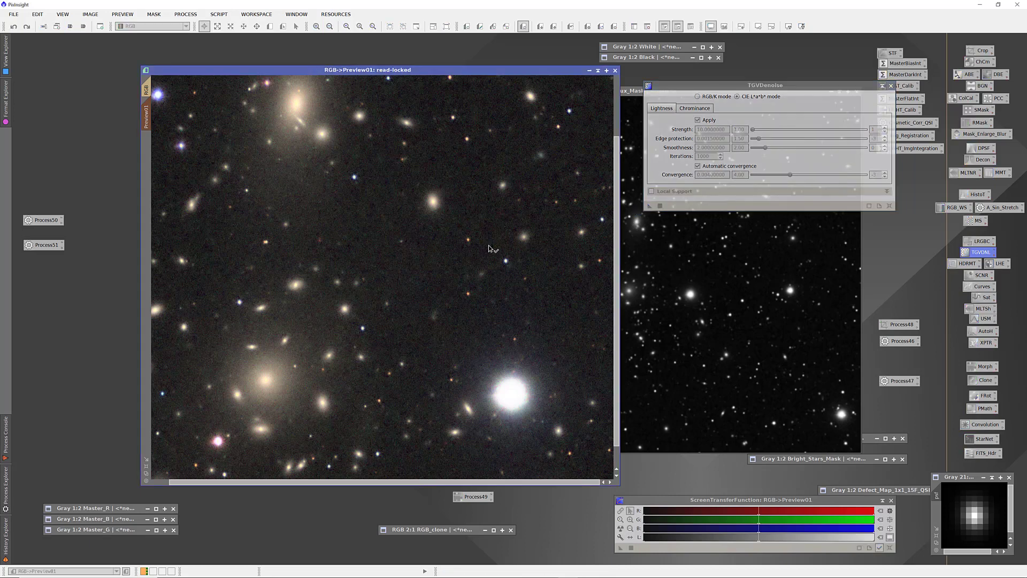
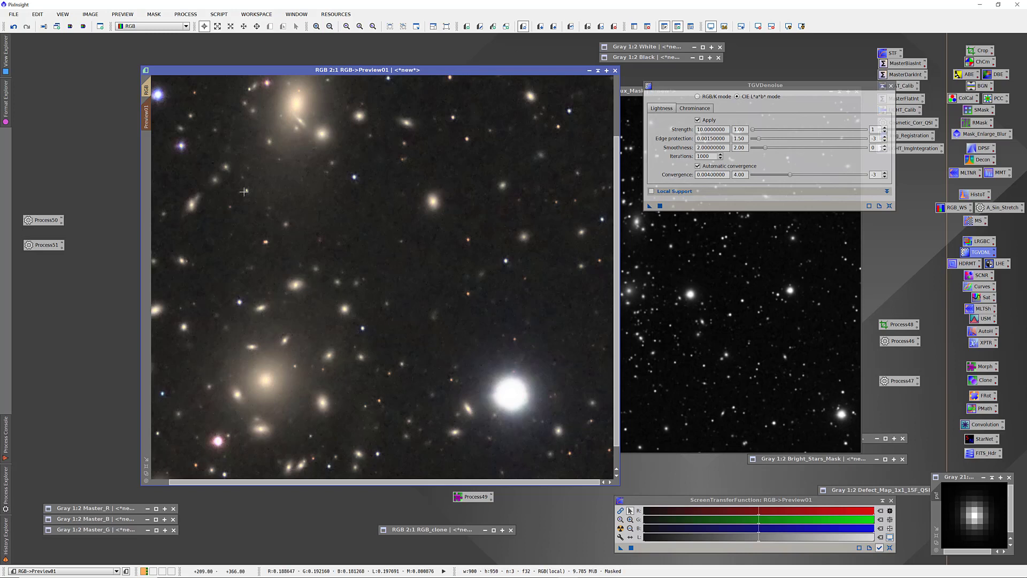
- Add two more previews along the RGB image's upper edge, one about 650 × 480 px around the spiral galaxy at upper left and one at upper right
left_click(147, 89)
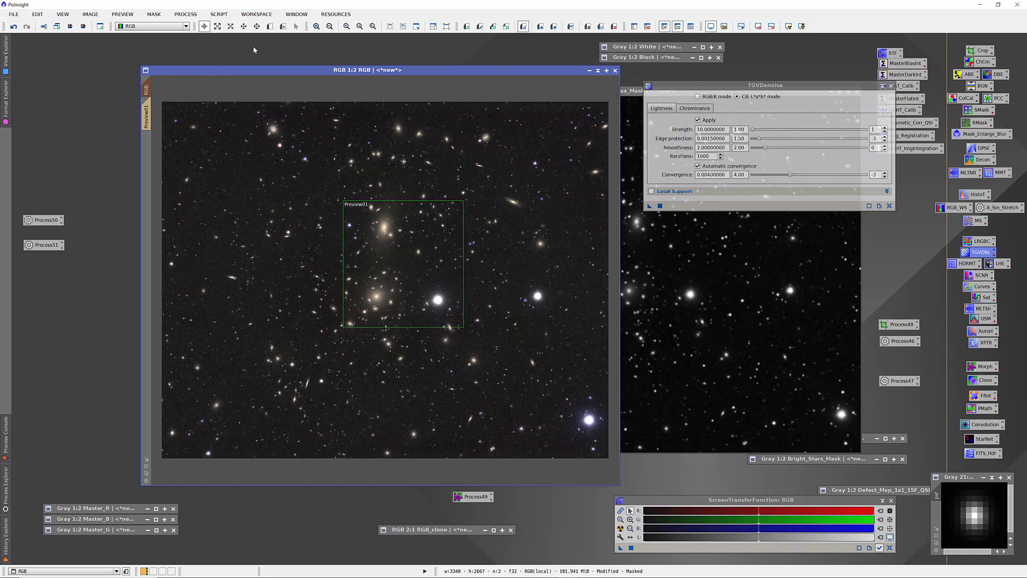
left_click(270, 27)
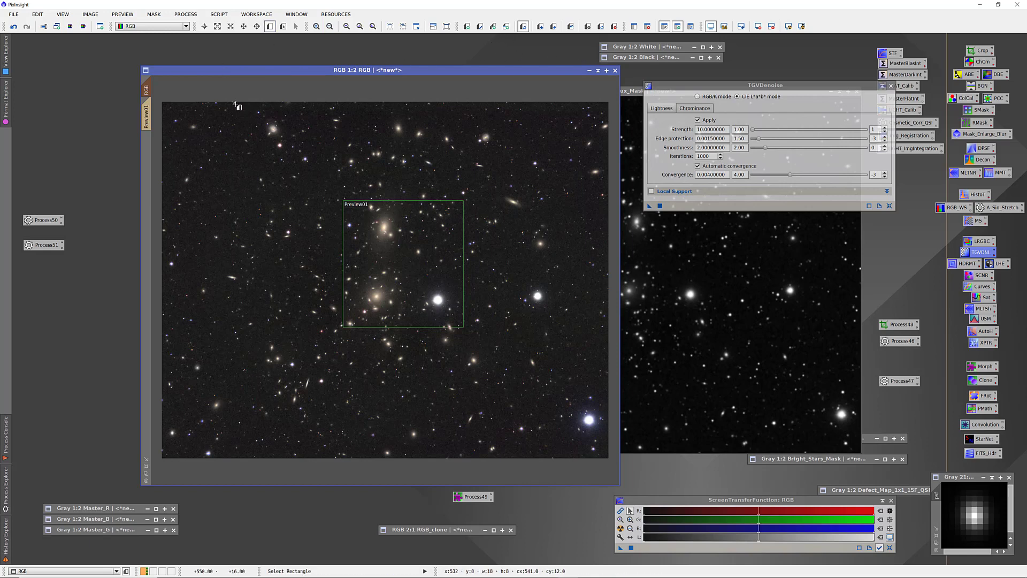
left_click_drag(233, 103, 320, 166)
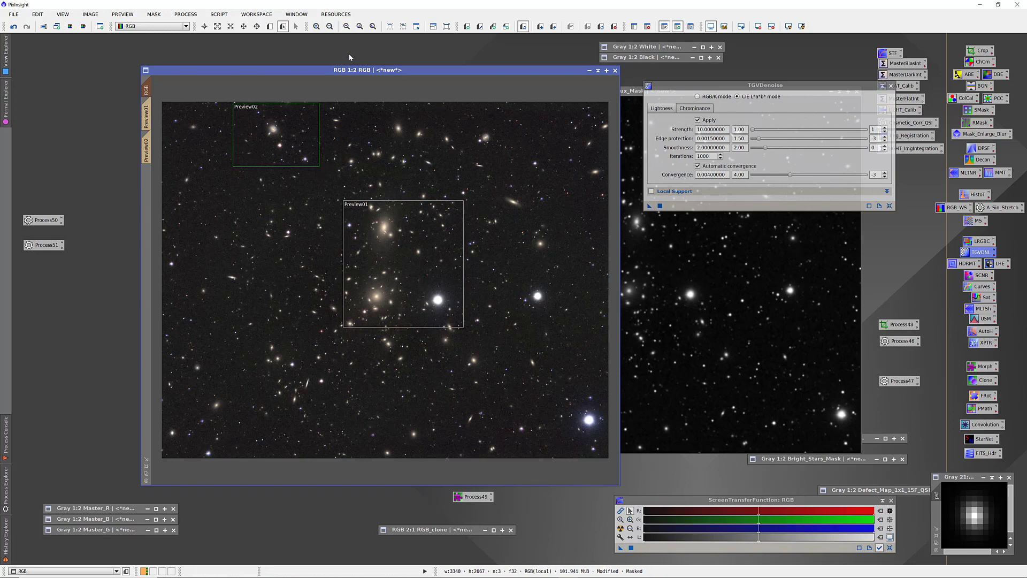
left_click(270, 27)
left_click_drag(439, 103, 526, 171)
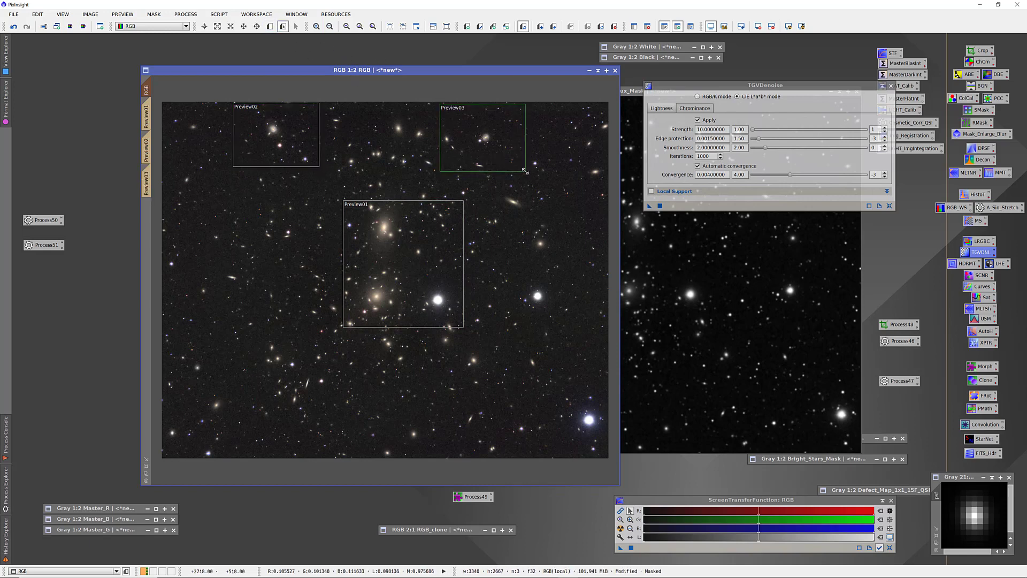
- Show the preview of the upper-left spiral galaxy at 2:1 and run TGVDenoise on it in CIE L*a*b* mode
left_click(146, 149)
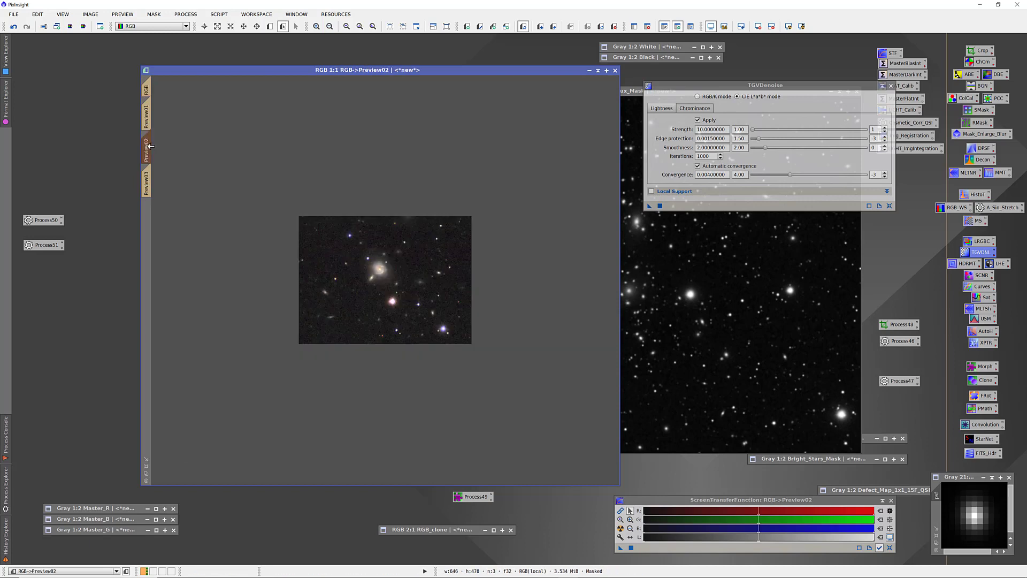
scroll(311, 262, "up", 1)
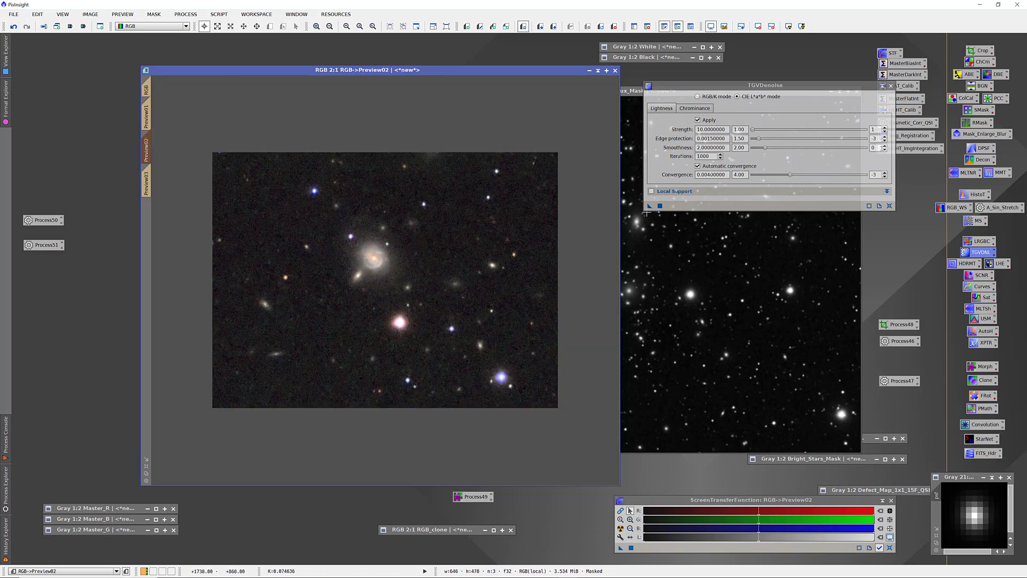
left_click_drag(649, 208, 534, 222)
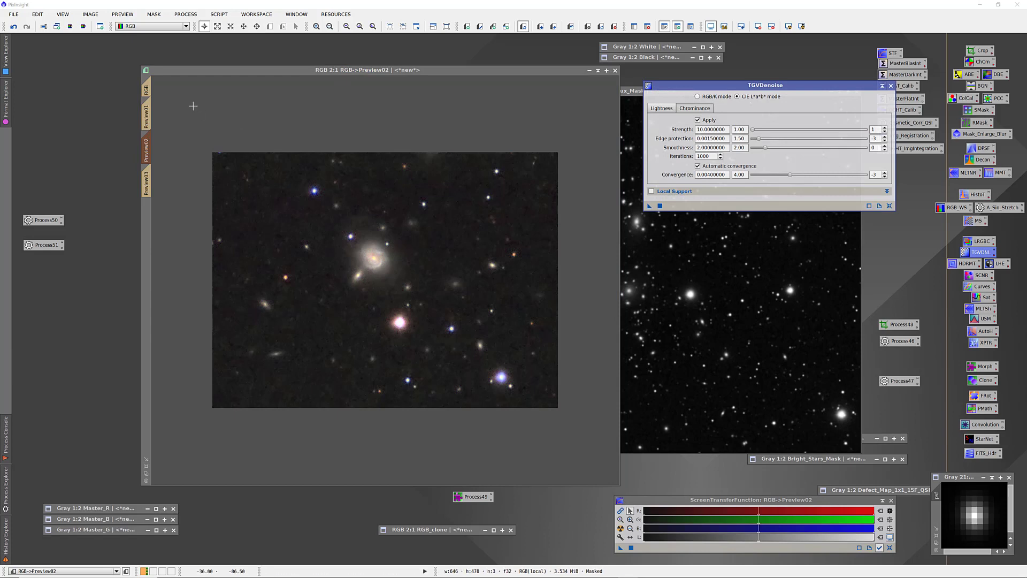
- Compare the upper-left spiral galaxy preview before and after TGVDenoise, checking background smoothness and preserved galaxy detail
left_click(571, 26)
left_click(571, 26)
left_click(571, 26)
left_click(571, 26)
left_click(571, 26)
left_click(571, 26)
left_click(571, 26)
left_click(571, 26)
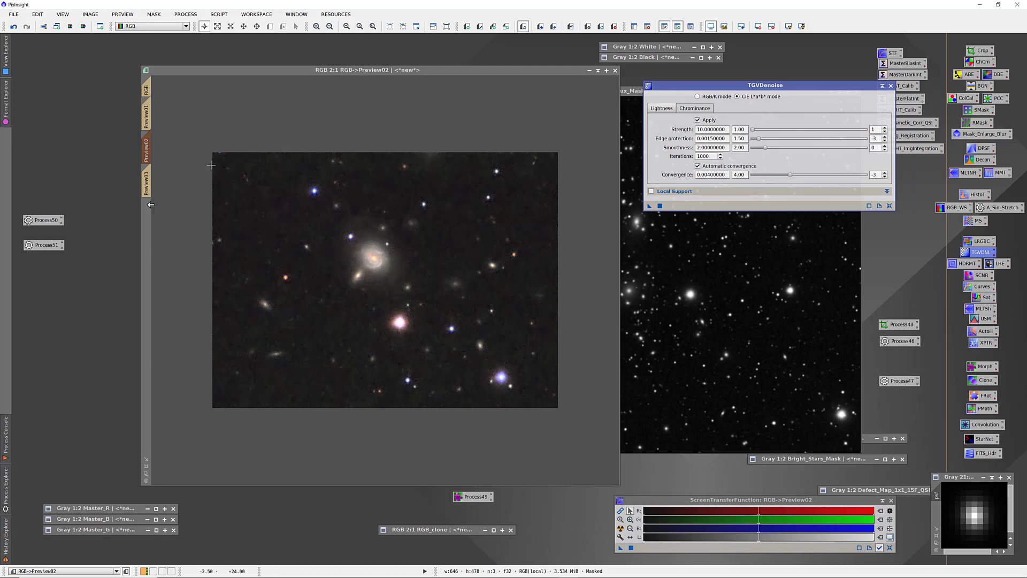
left_click(571, 27)
left_click(571, 26)
left_click(571, 26)
left_click(573, 26)
- Run TGVDenoise on the upper-right preview and compare the result with the unprocessed version
left_click(150, 190)
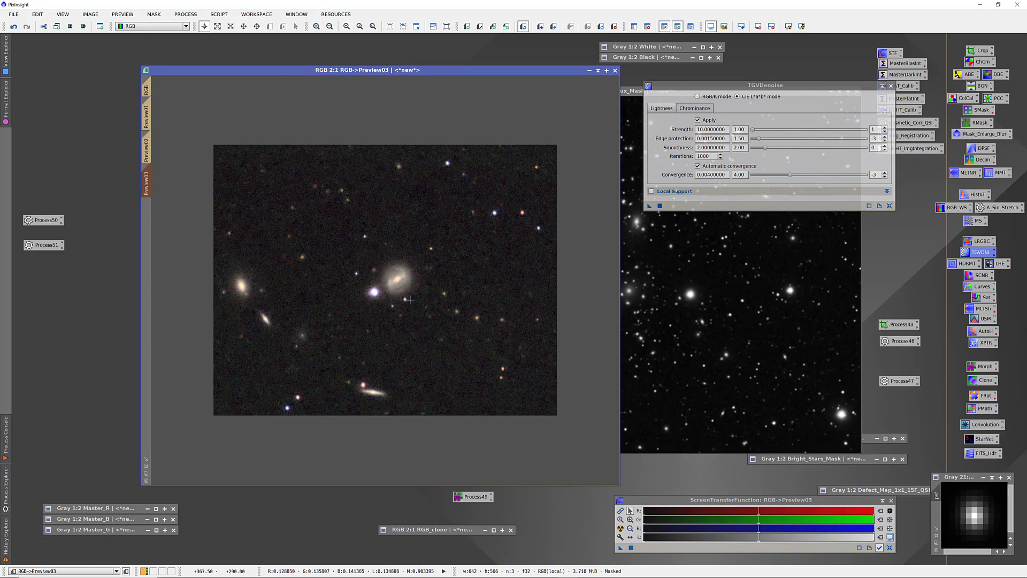
left_click_drag(649, 205, 447, 239)
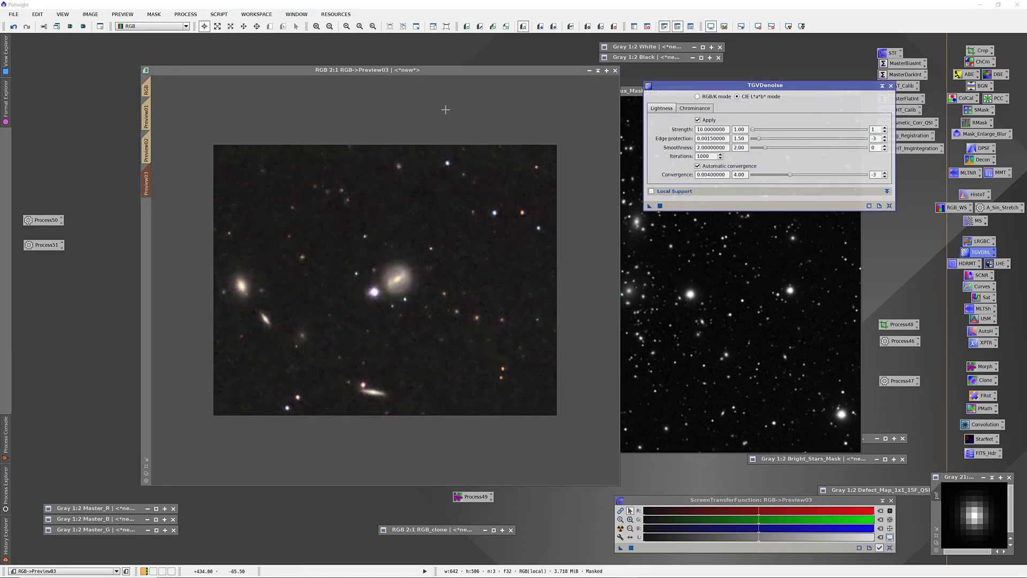
left_click(571, 28)
left_click(571, 28)
left_click(570, 29)
left_click(571, 28)
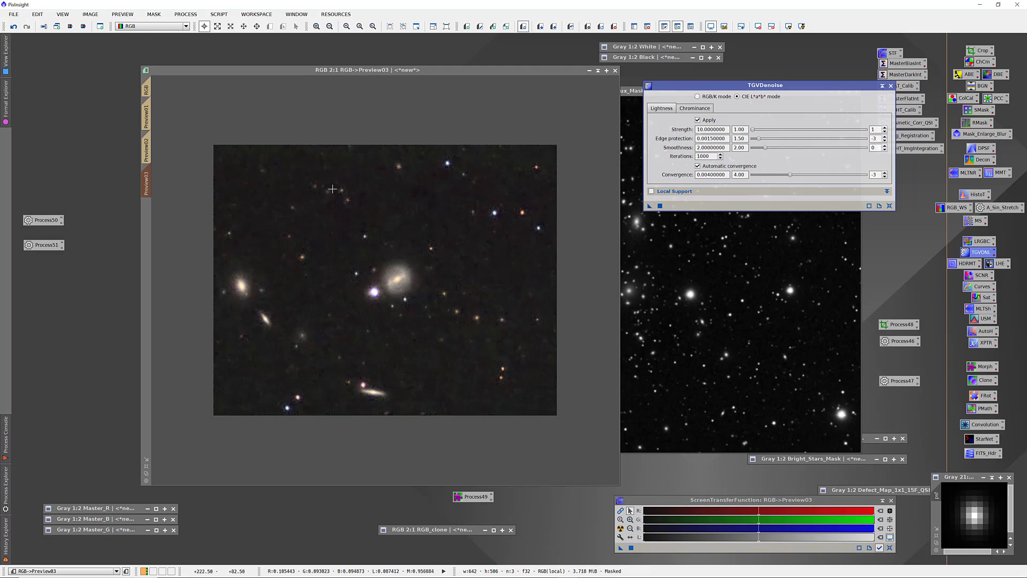
- Run TGVDenoise on the whole RGB image with the tested settings, and delete all of its previews
left_click(146, 89)
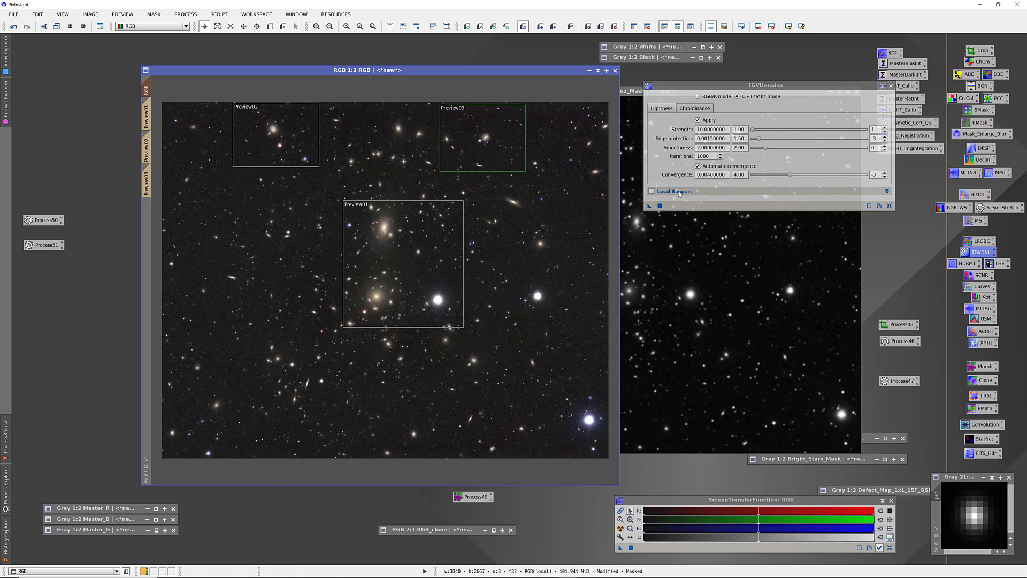
left_click_drag(650, 206, 514, 246)
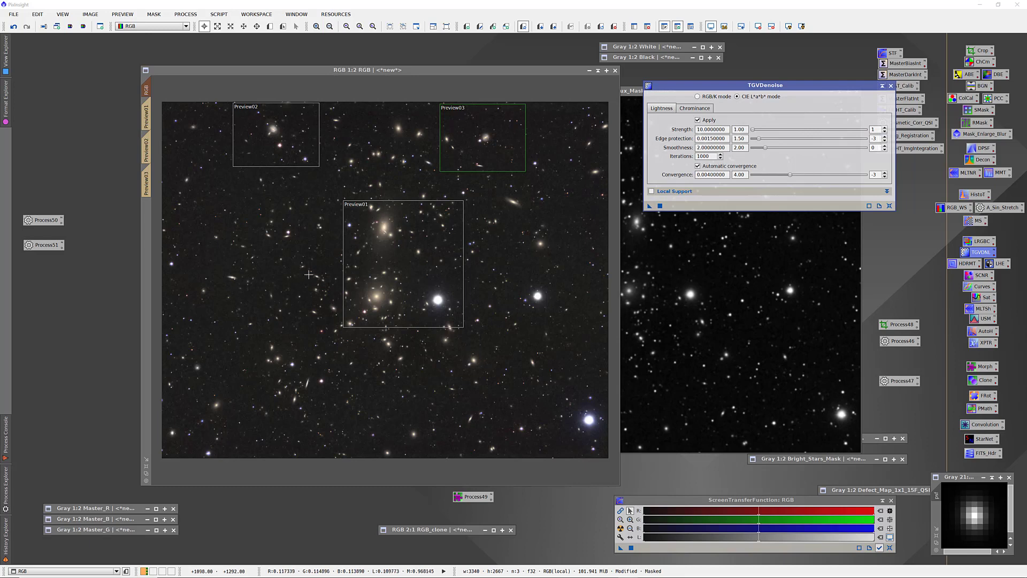
left_click(122, 15)
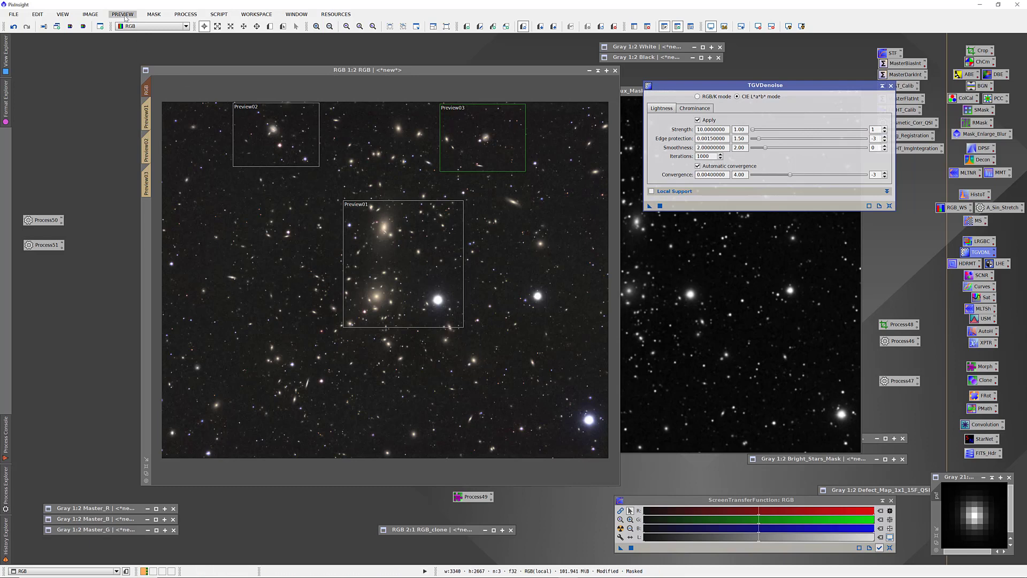
left_click(148, 172)
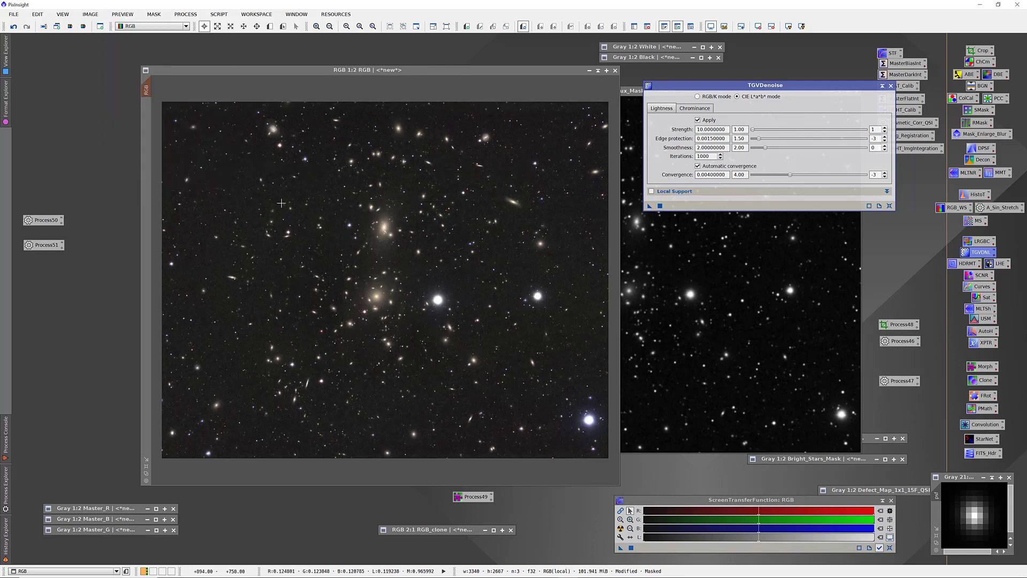
- Examine the denoised RGB image at 2:1 and 3:1 across the frame, checking the background, galaxies and bright stars
scroll(340, 200, "up", 2)
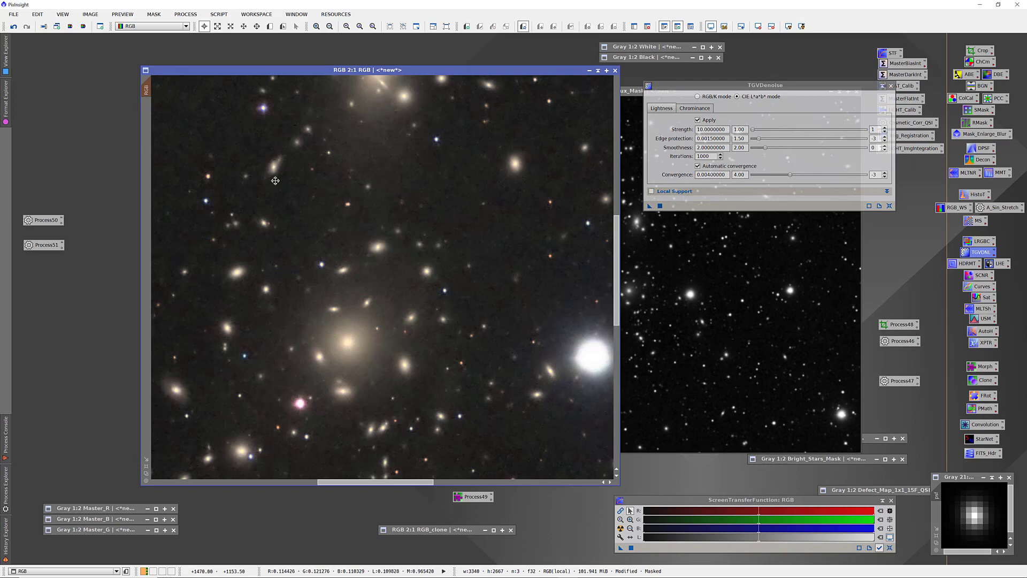
key("space")
left_click_drag(276, 181, 422, 339)
key("space")
left_click_drag(325, 203, 357, 261)
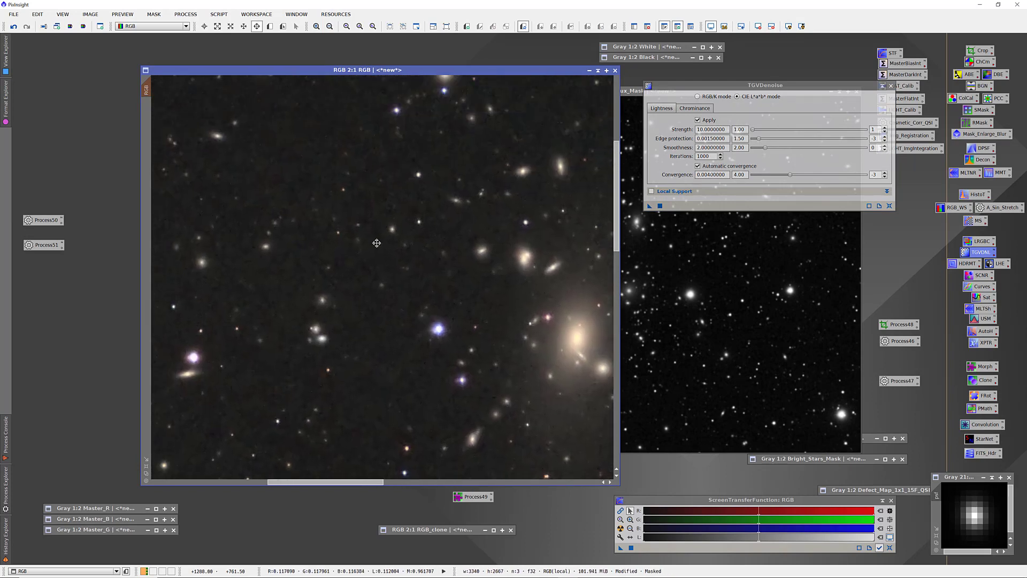
left_click_drag(324, 189, 375, 243)
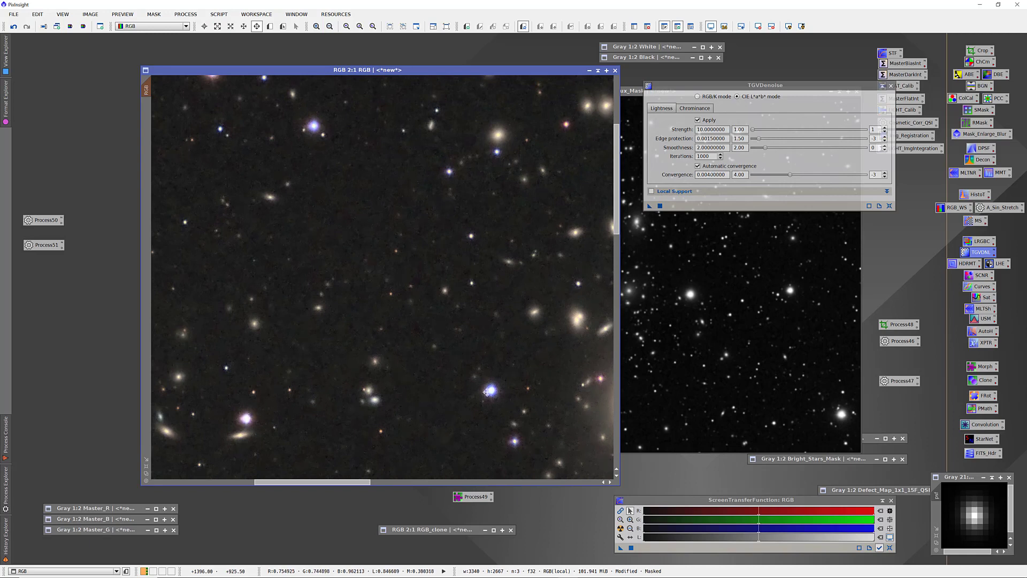
key("space")
left_click_drag(523, 390, 342, 292)
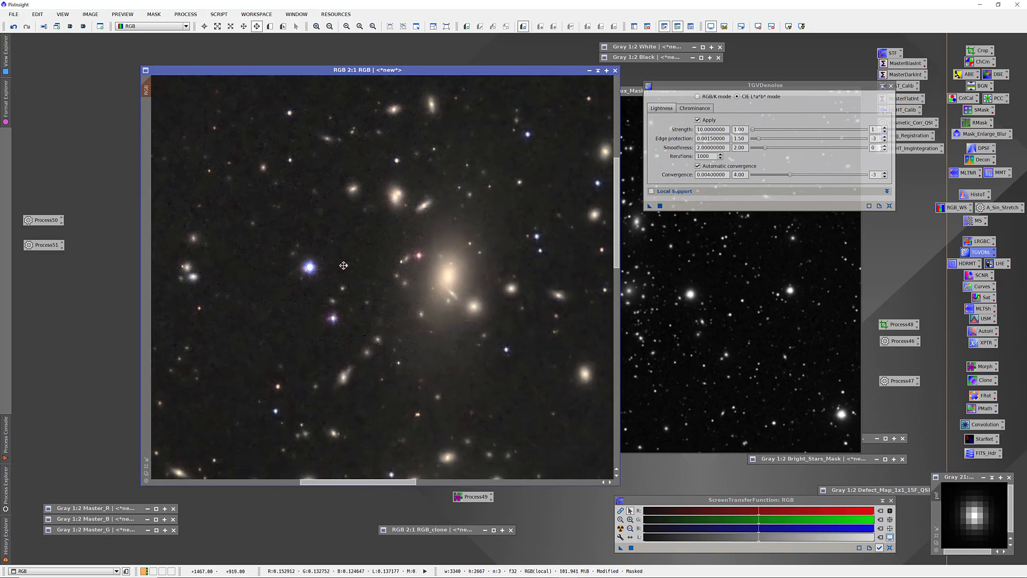
left_click_drag(335, 369, 344, 265)
left_click_drag(263, 371, 342, 193)
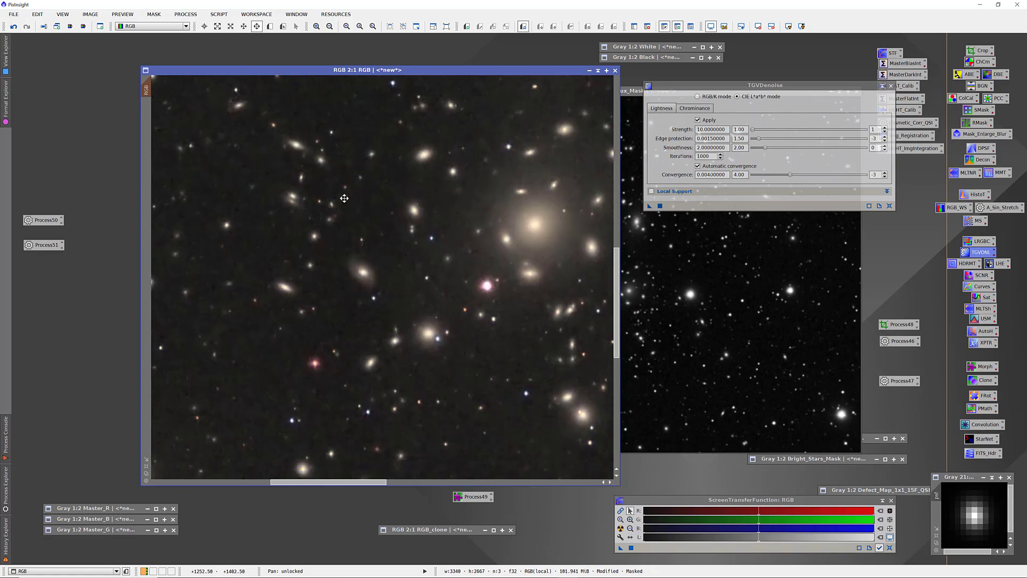
left_click_drag(299, 350, 355, 202)
left_click_drag(296, 328, 347, 220)
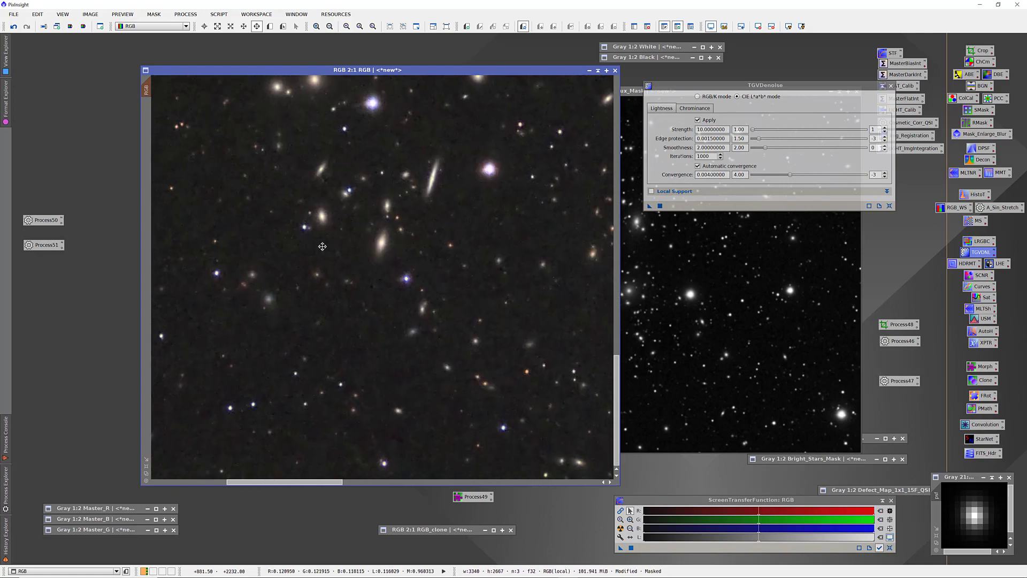
left_click_drag(278, 368, 326, 210)
left_click_drag(445, 286, 302, 268)
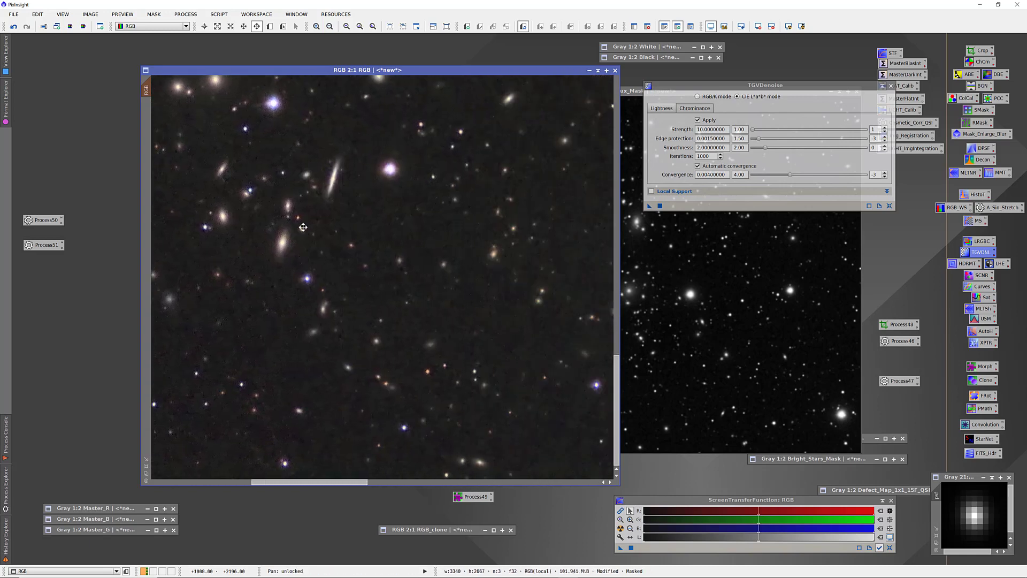
left_click_drag(409, 257, 248, 235)
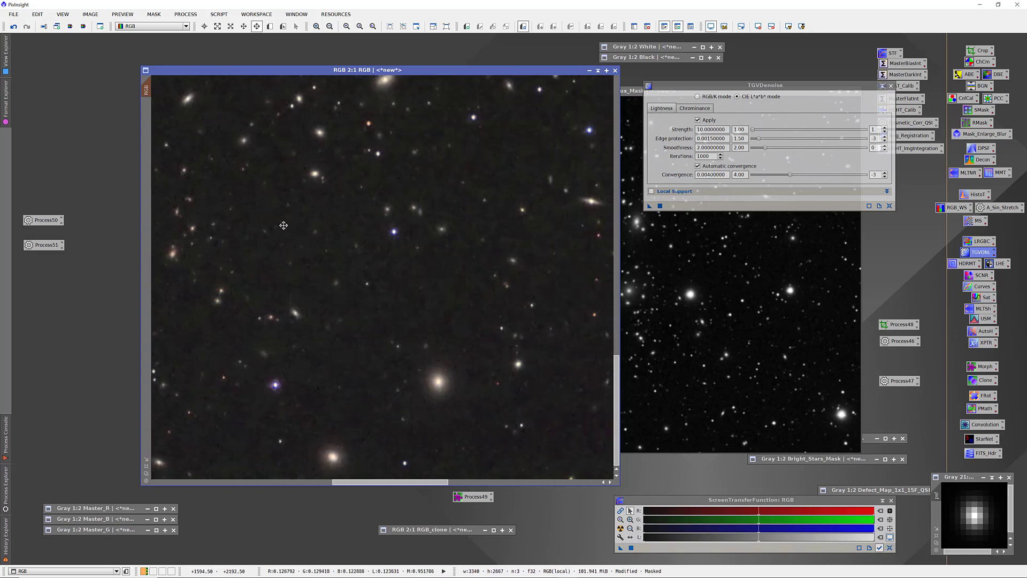
left_click_drag(530, 200, 352, 143)
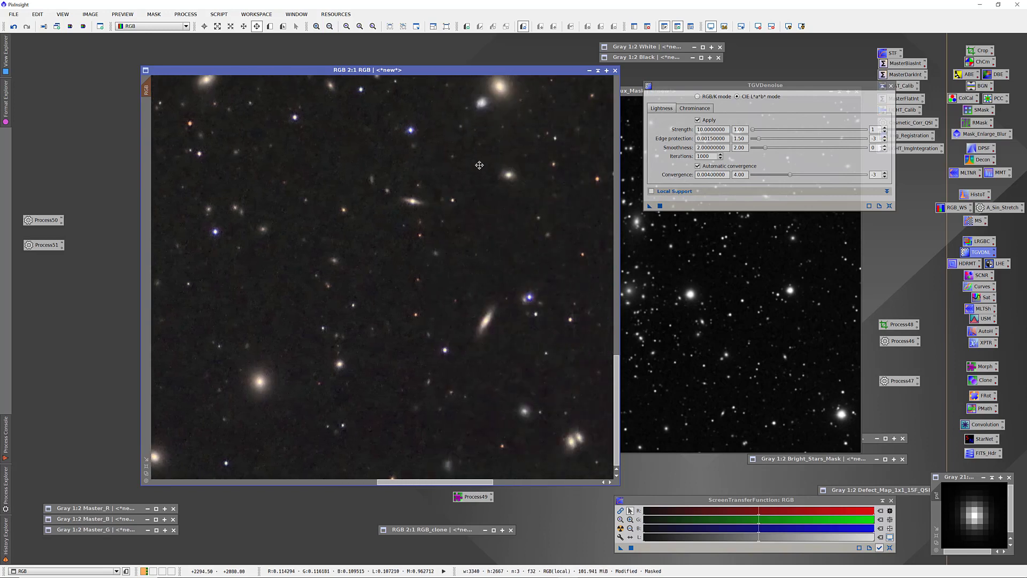
left_click_drag(480, 165, 304, 312)
left_click_drag(445, 199, 426, 340)
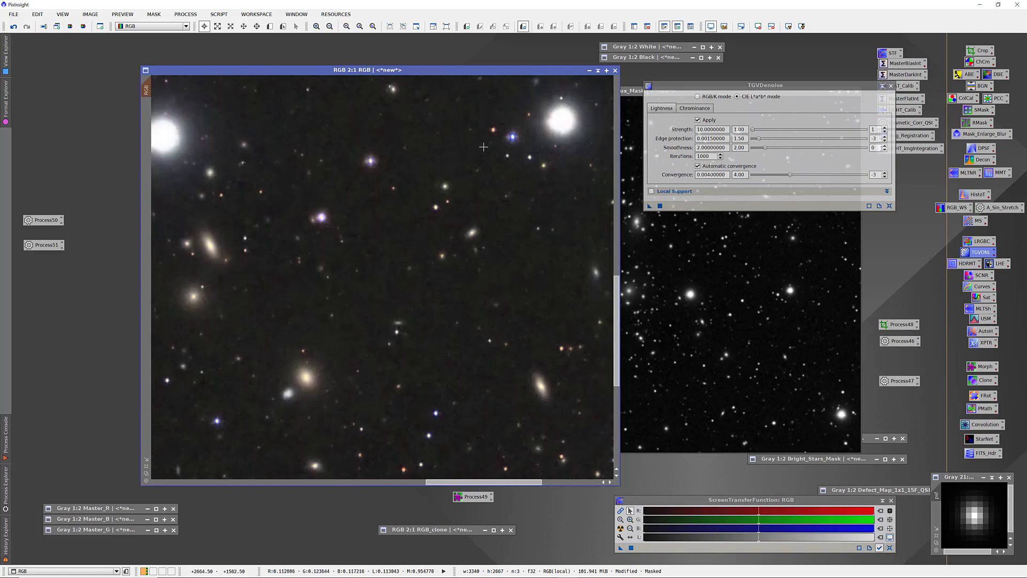
left_click_drag(483, 147, 418, 233)
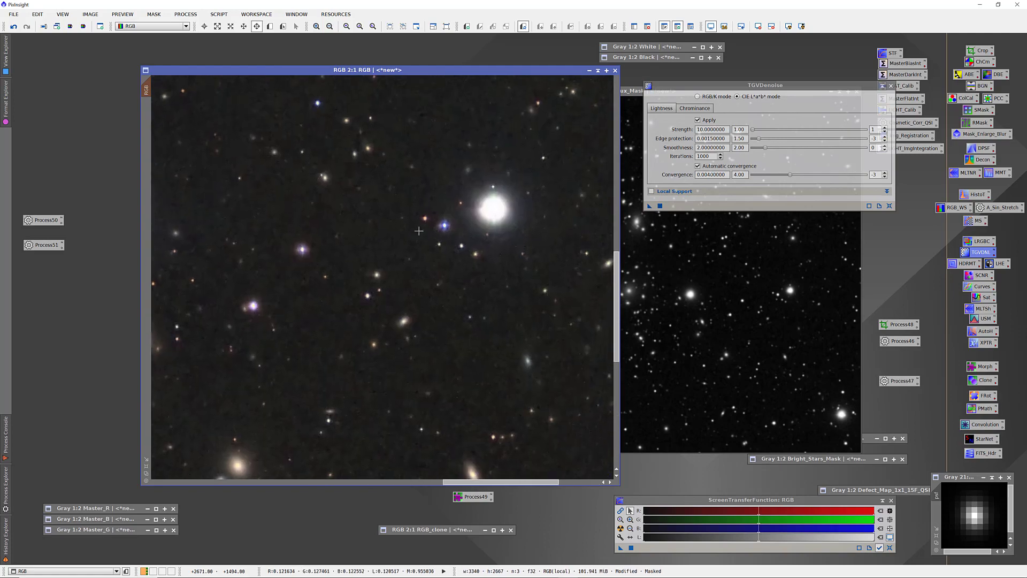
scroll(421, 227, "up", 1)
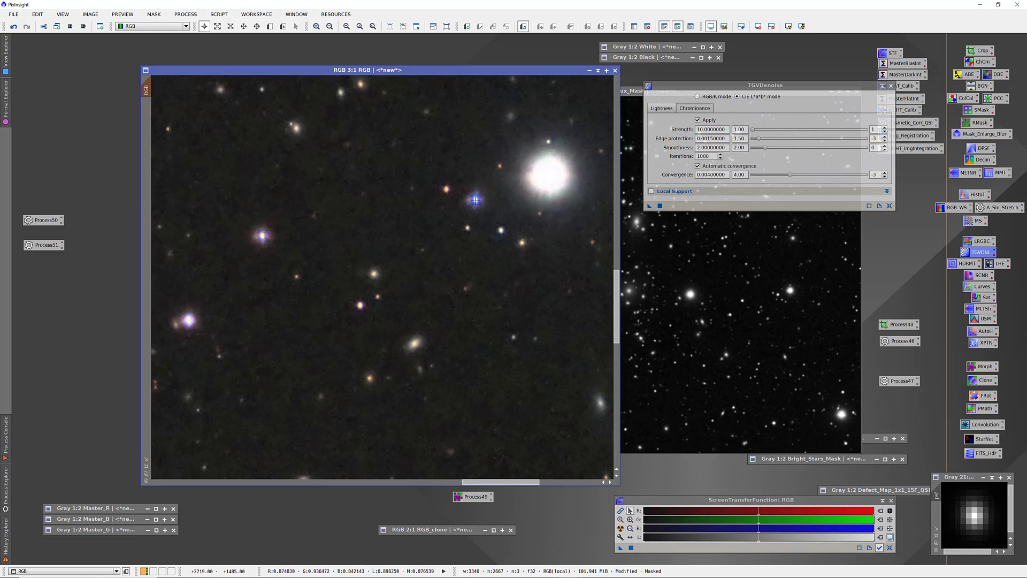
- Close the TGVDenoise process and collapse the noise reduction mask's image window
scroll(473, 198, "down", 3)
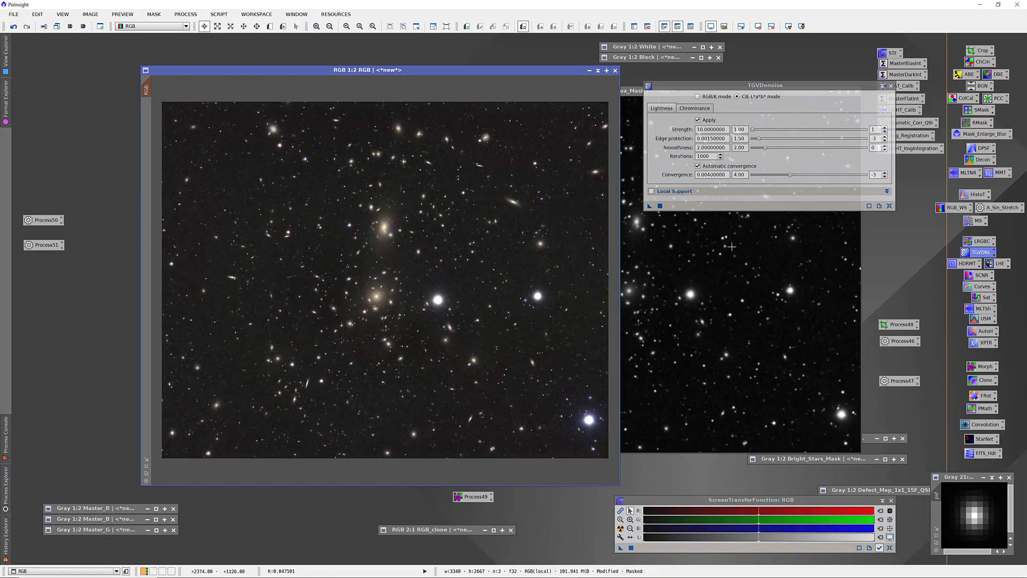
left_click(891, 85)
left_click(839, 90)
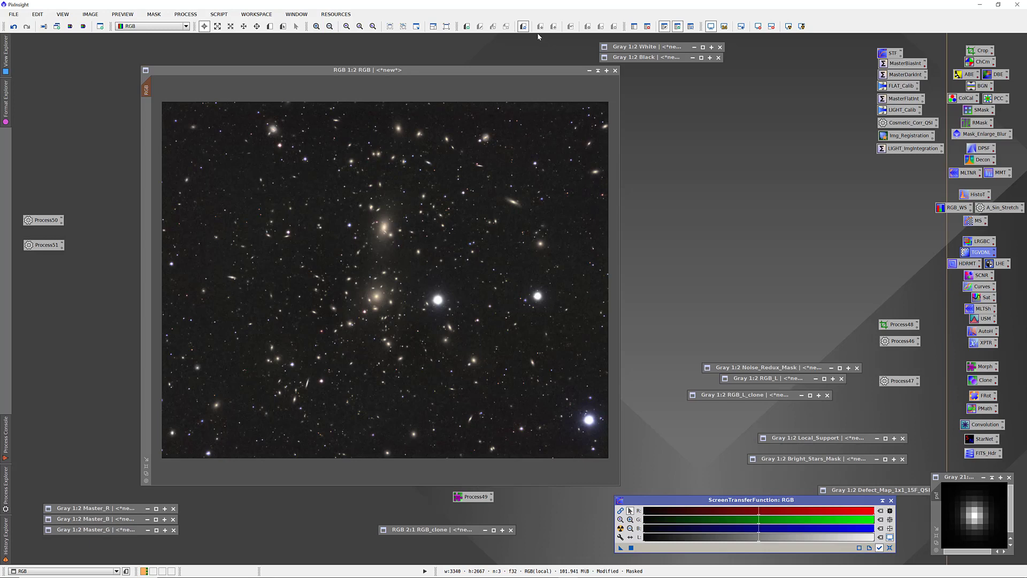
- Add an 802 × 692 px preview around the upper-left spiral galaxy and another at the upper right, and show the first at 2:1
left_click(269, 26)
left_click_drag(232, 102, 338, 194)
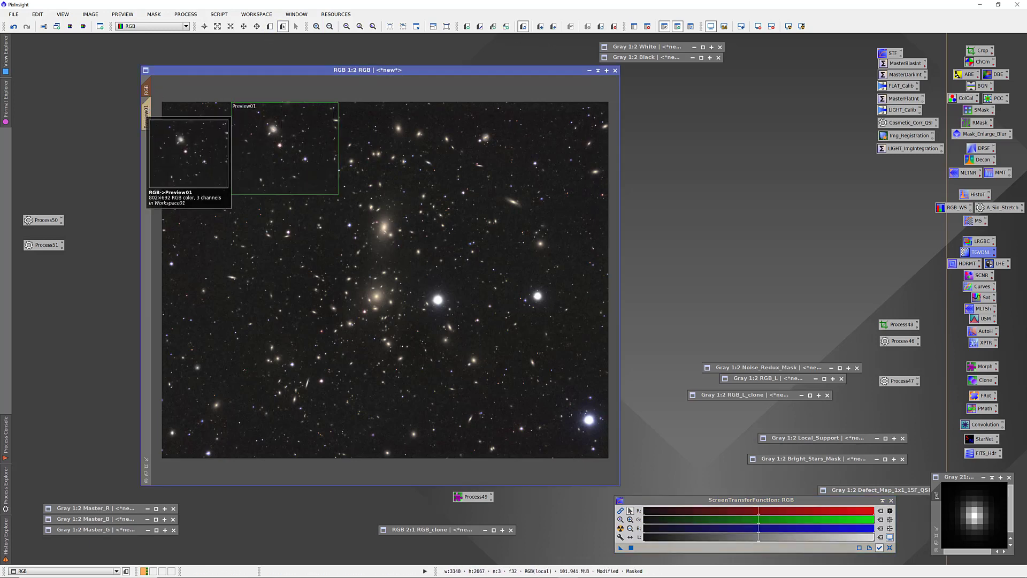
left_click(269, 26)
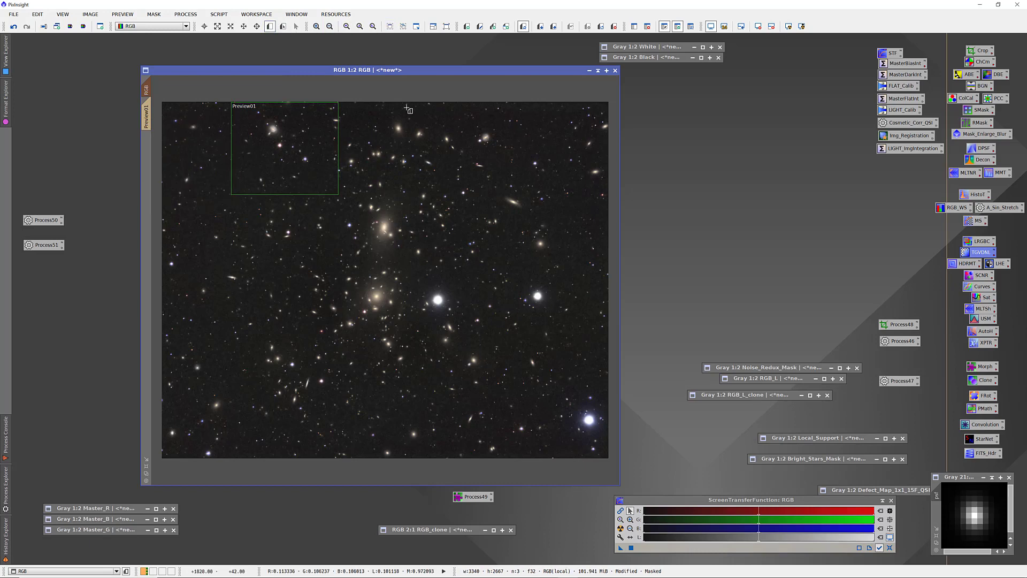
left_click_drag(445, 105, 526, 187)
left_click(146, 116)
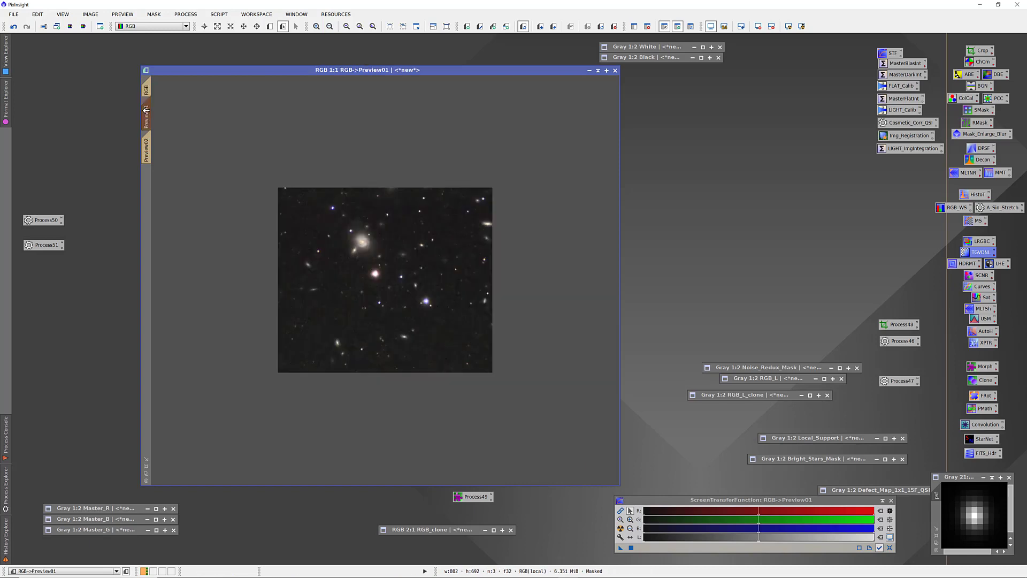
scroll(404, 283, "up", 1)
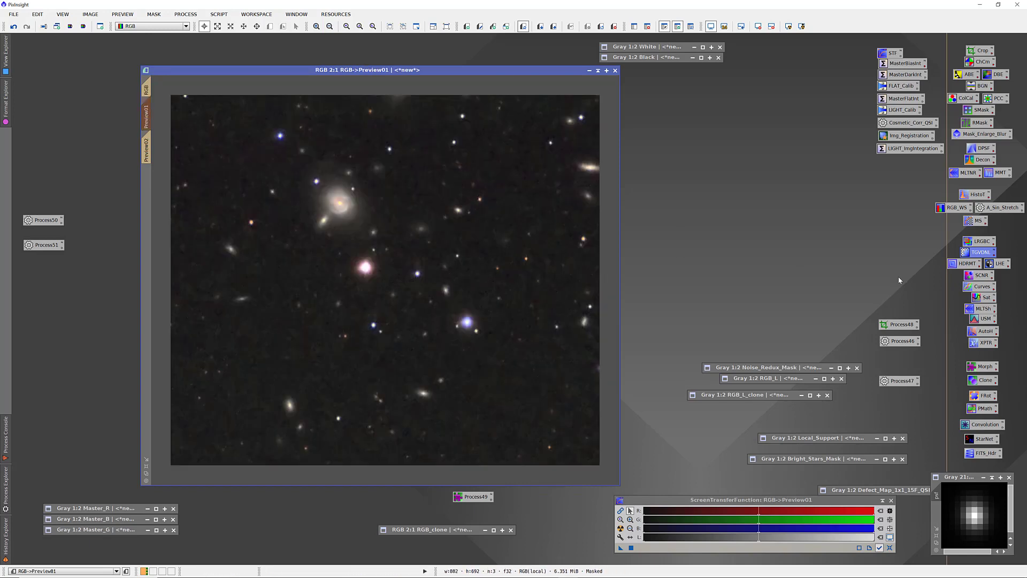
- Open the HDRMultiscaleTransform process, place it beside the RGB image and expand its midtones balance and deringing settings
double_click(961, 266)
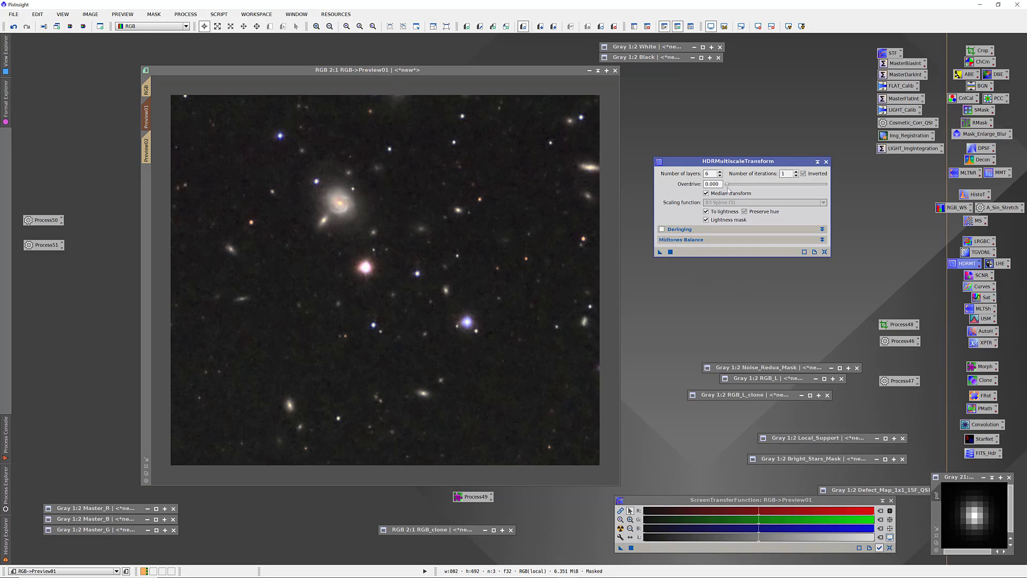
left_click_drag(726, 160, 672, 158)
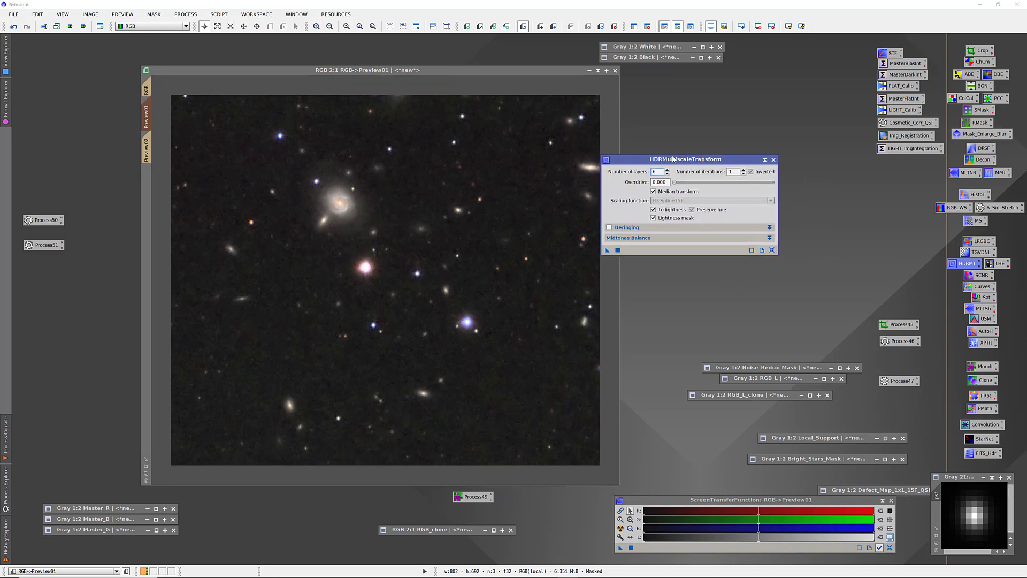
left_click(641, 238)
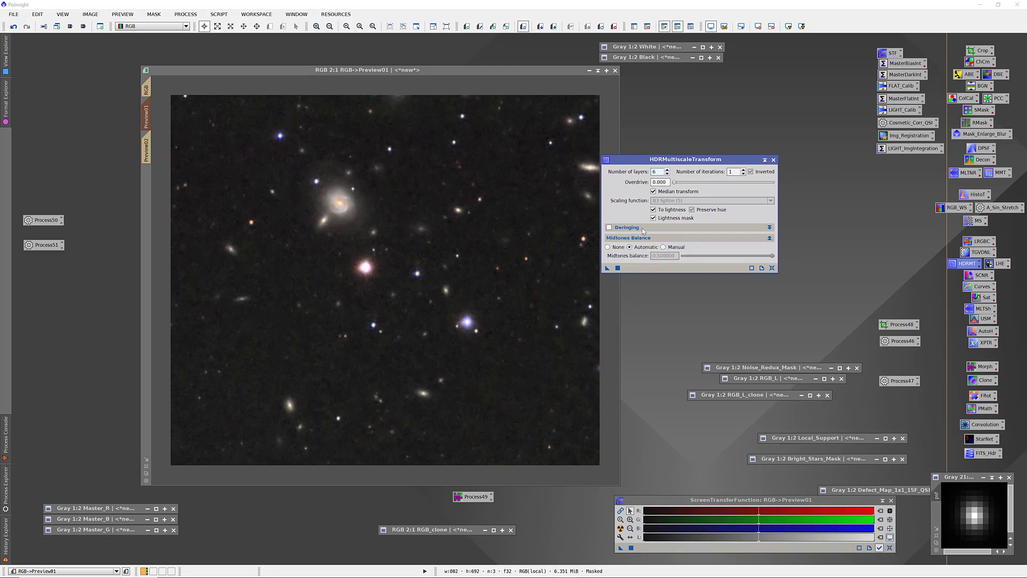
left_click(644, 228)
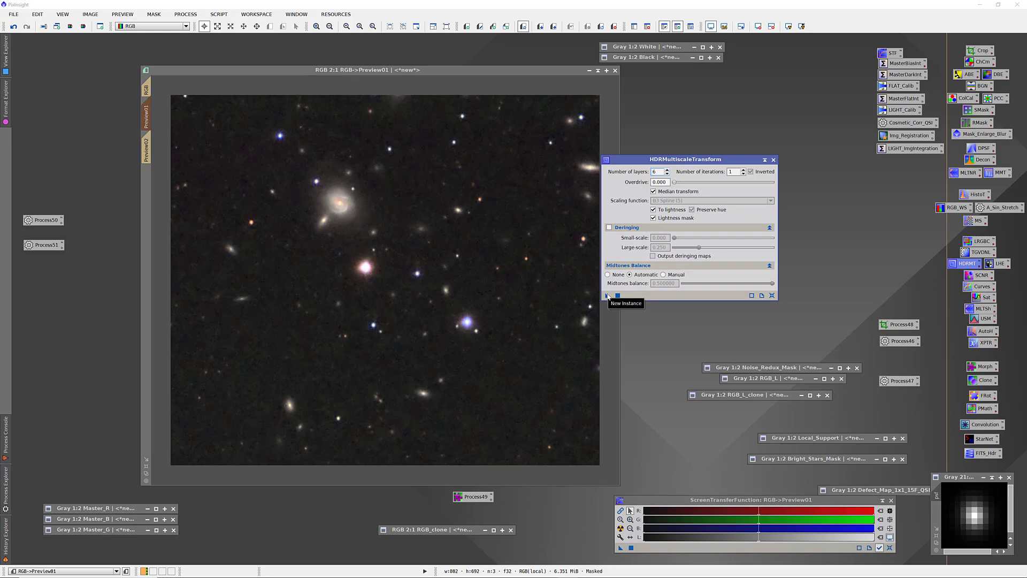
- Remove the mask from the RGB image and run HDRMultiscaleTransform with 6 layers and 1 iteration on the upper-left spiral galaxy preview
left_click_drag(608, 296, 499, 287)
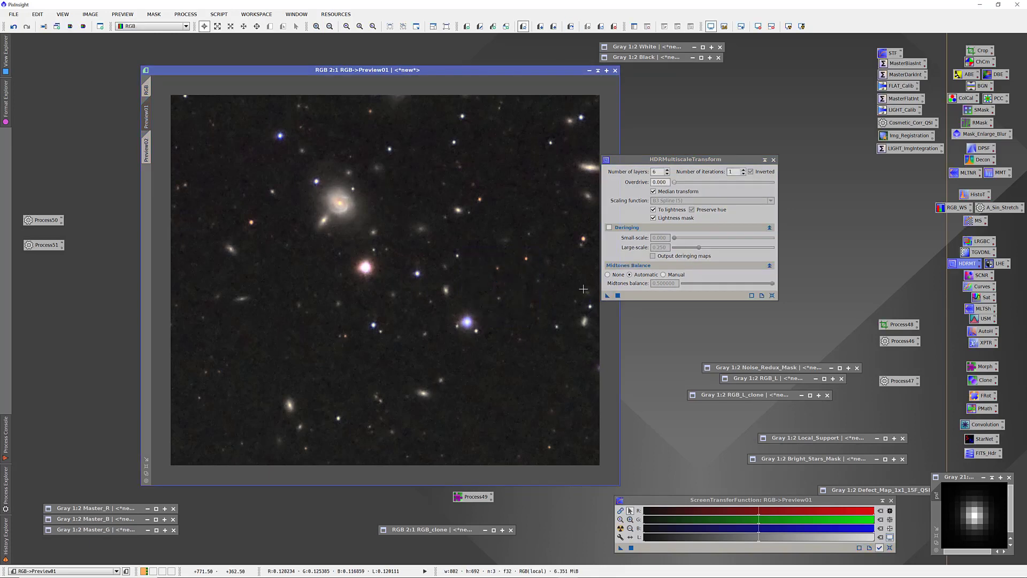
left_click_drag(607, 296, 494, 287)
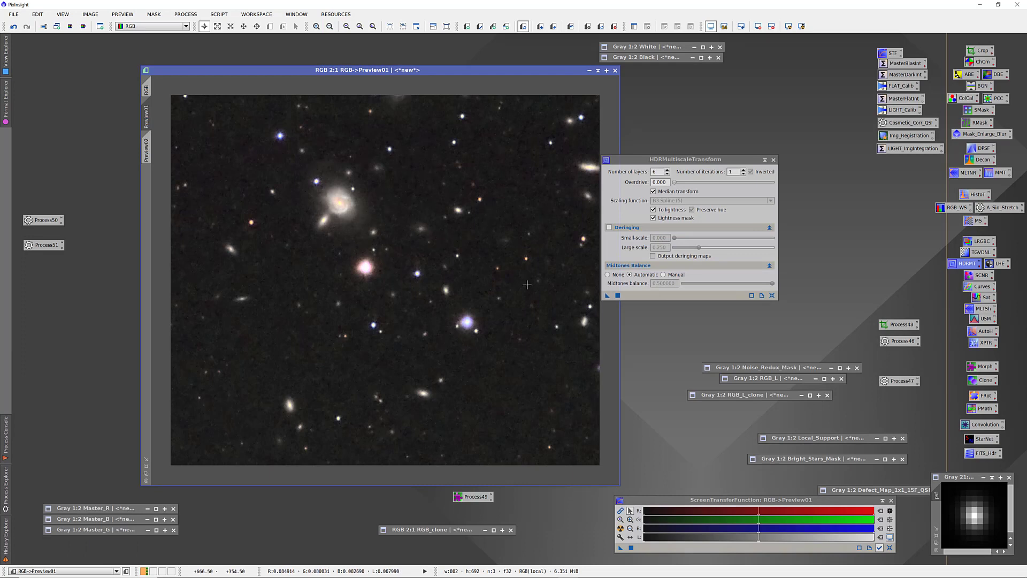
- Show the full RGB image, close HDRMultiscaleTransform, and open LocalHistogramEqualization, placing it beside the image
left_click(146, 89)
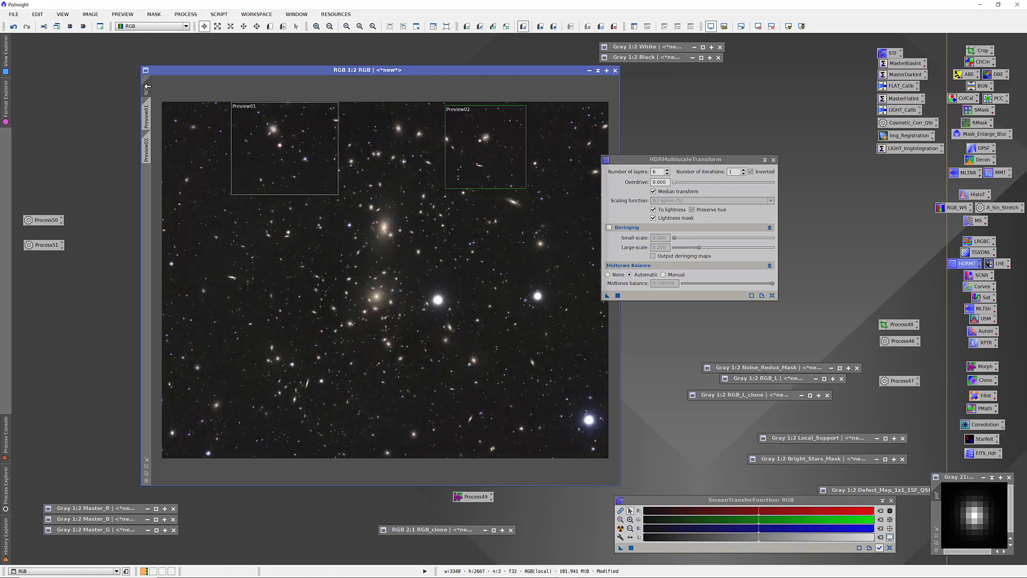
left_click(773, 159)
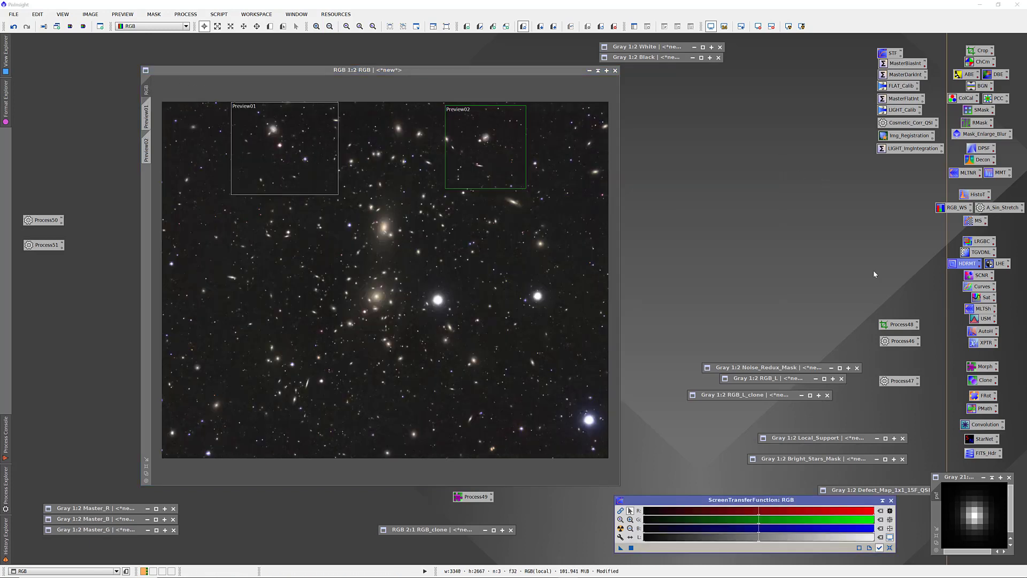
double_click(990, 264)
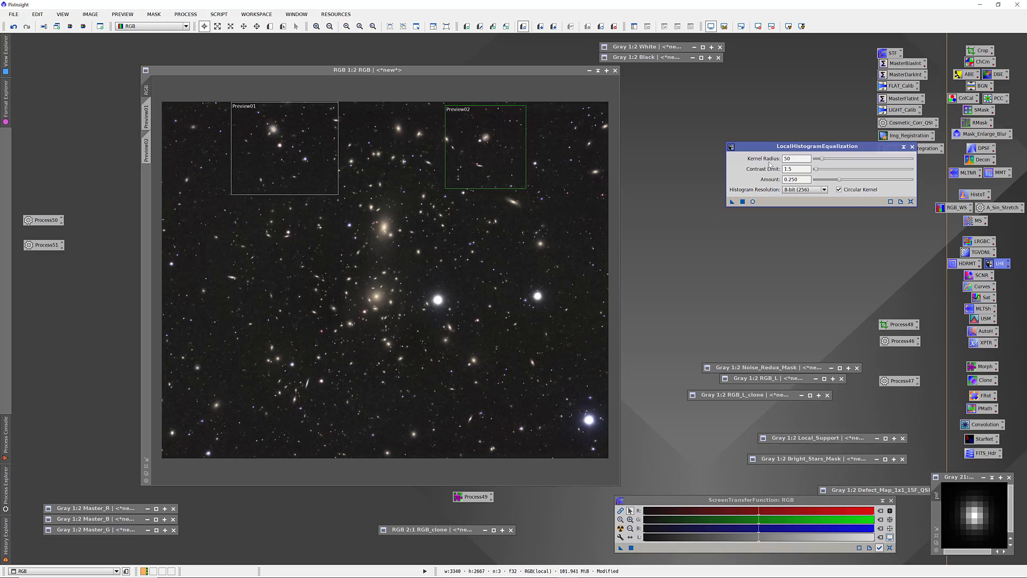
left_click_drag(771, 148, 640, 151)
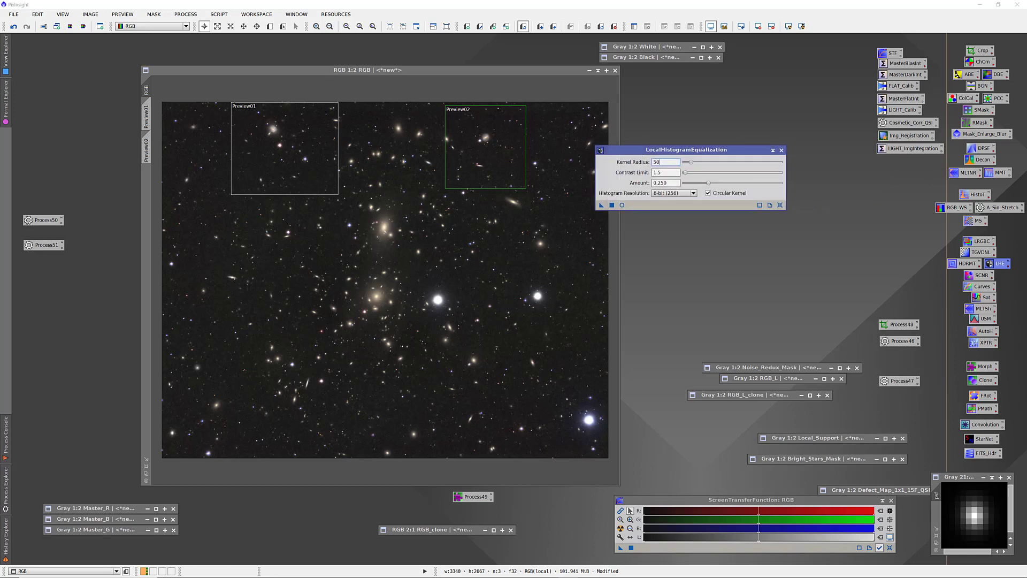
- Compare the LocalHistogramEqualization effect on and off in real time on the upper-left spiral galaxy preview, and close the process and its preview window
left_click(149, 116)
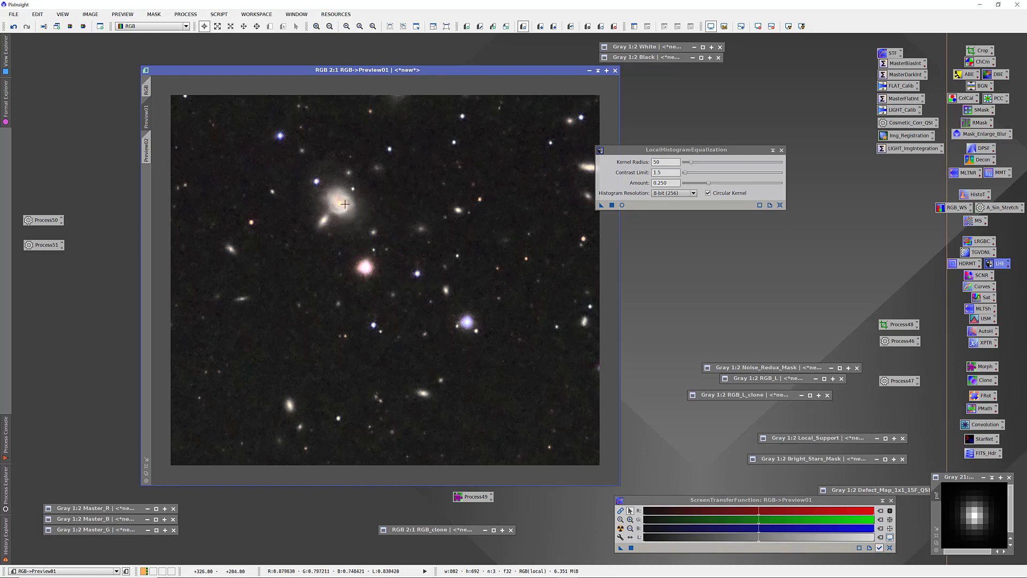
left_click(622, 205)
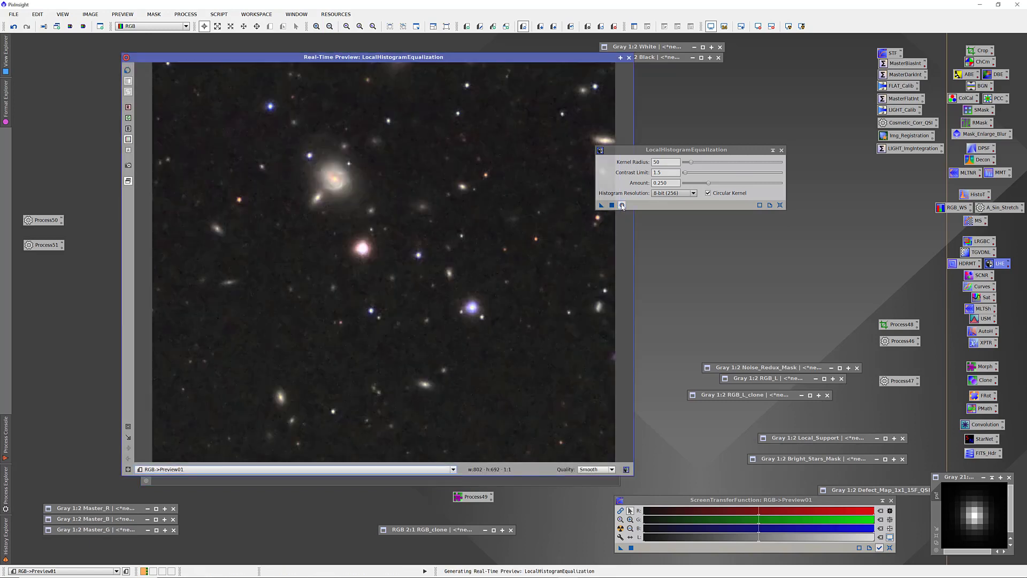
left_click(128, 70)
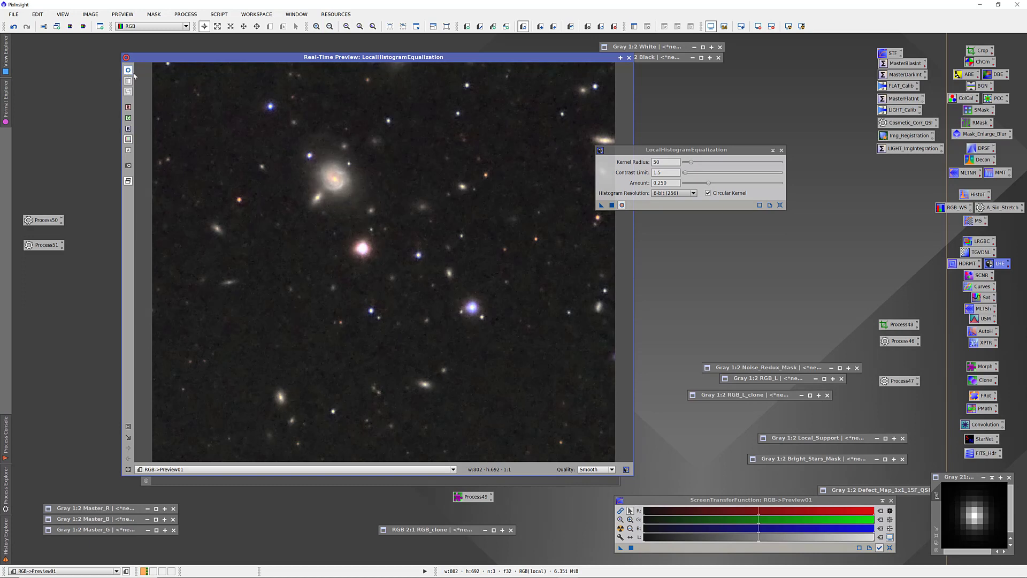
left_click(781, 150)
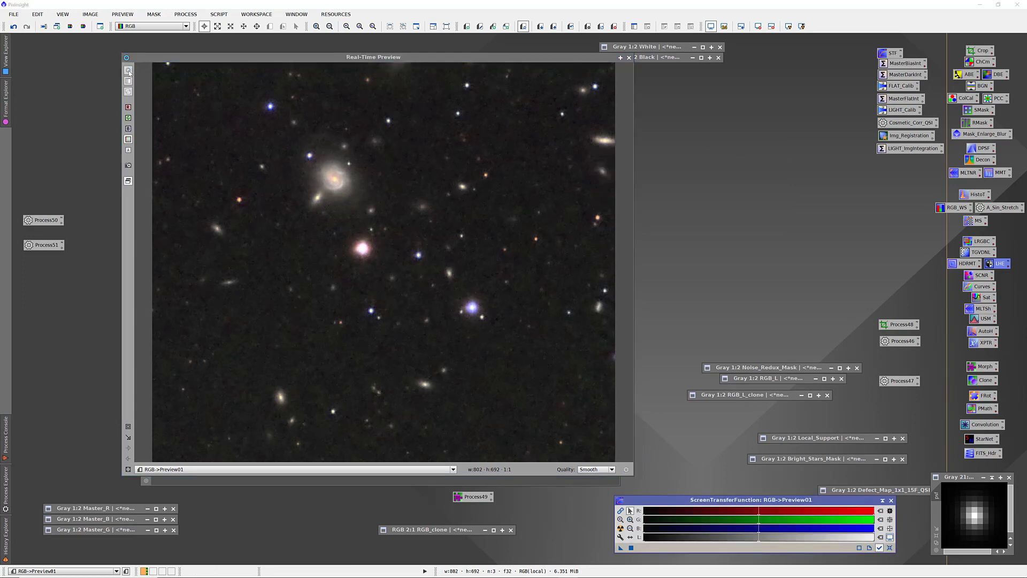
left_click(629, 57)
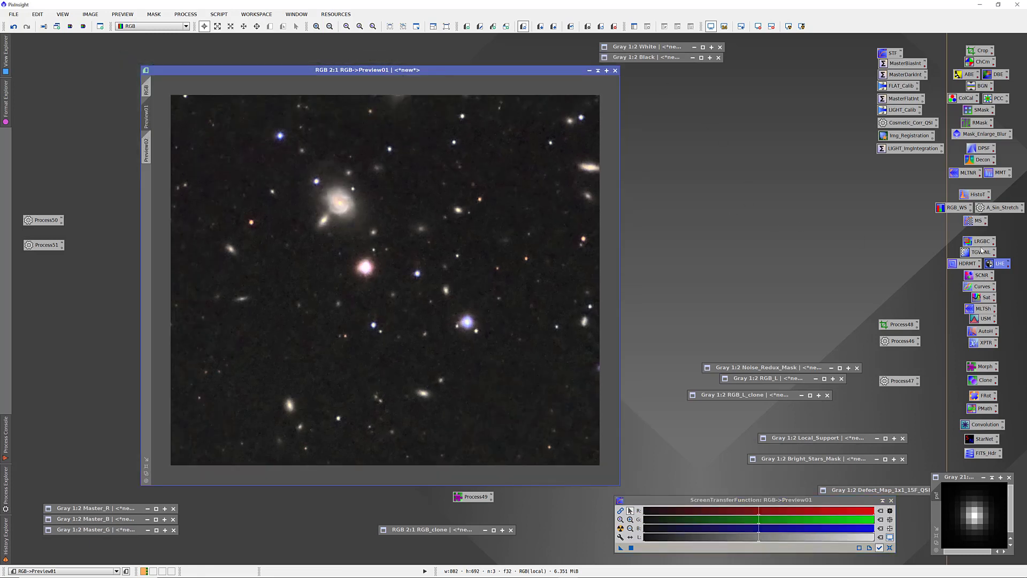
- Apply SCNR green removal with Average Neutral protection and amount 1.00 to the full RGB image, check it with undo and redo, and close SCNR
double_click(982, 276)
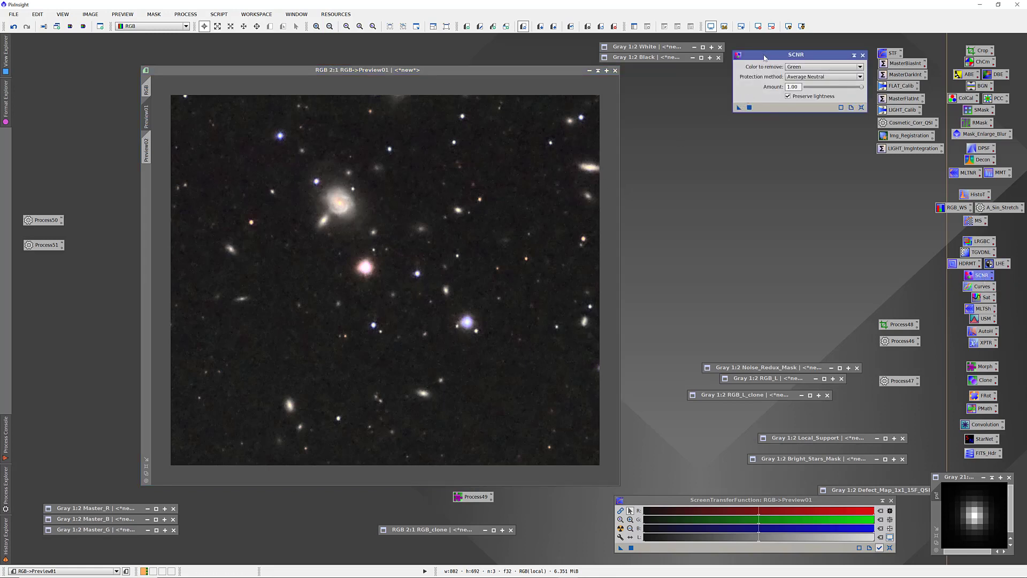
left_click_drag(763, 58, 698, 98)
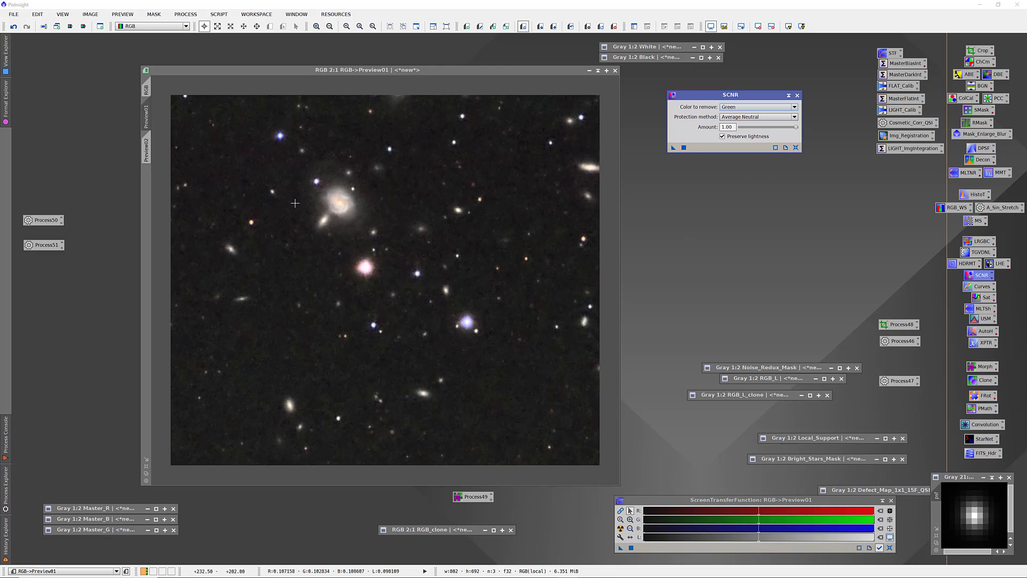
left_click(145, 88)
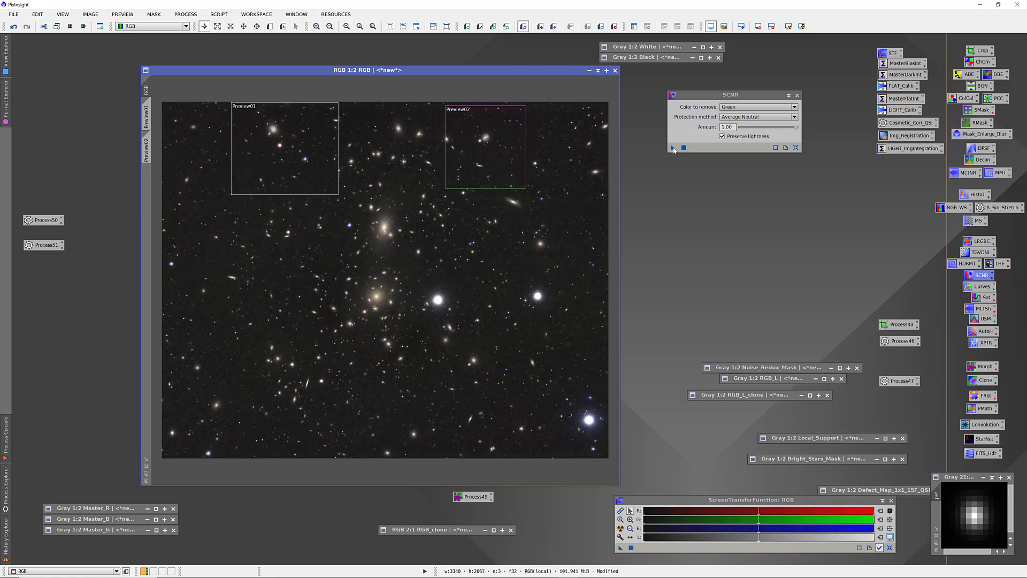
left_click_drag(674, 151, 569, 246)
left_click(16, 31)
left_click(26, 28)
left_click(797, 96)
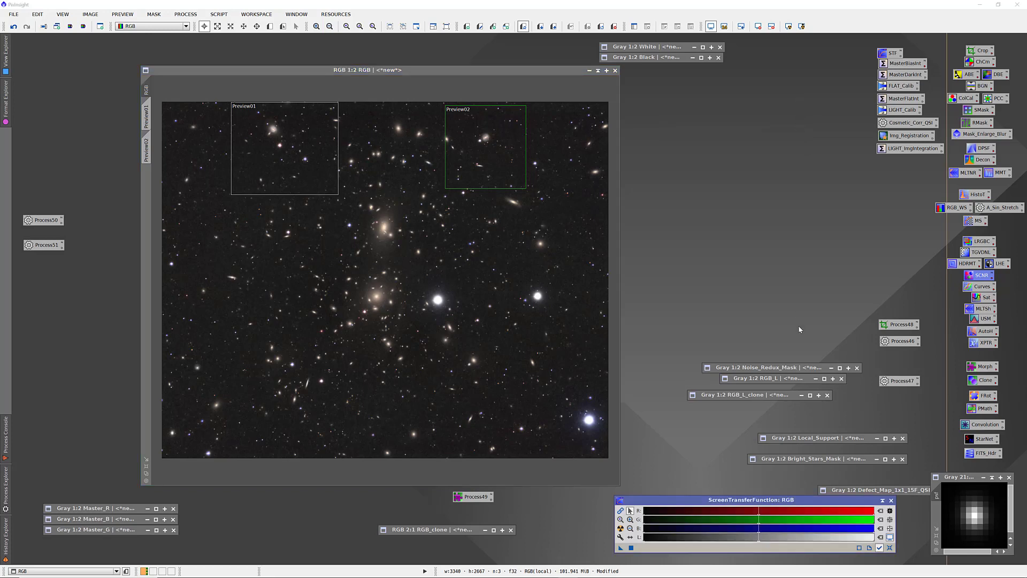
- Open CurvesTransformation, look through its color channels to the saturation curve, and place the process beside the RGB image
double_click(976, 289)
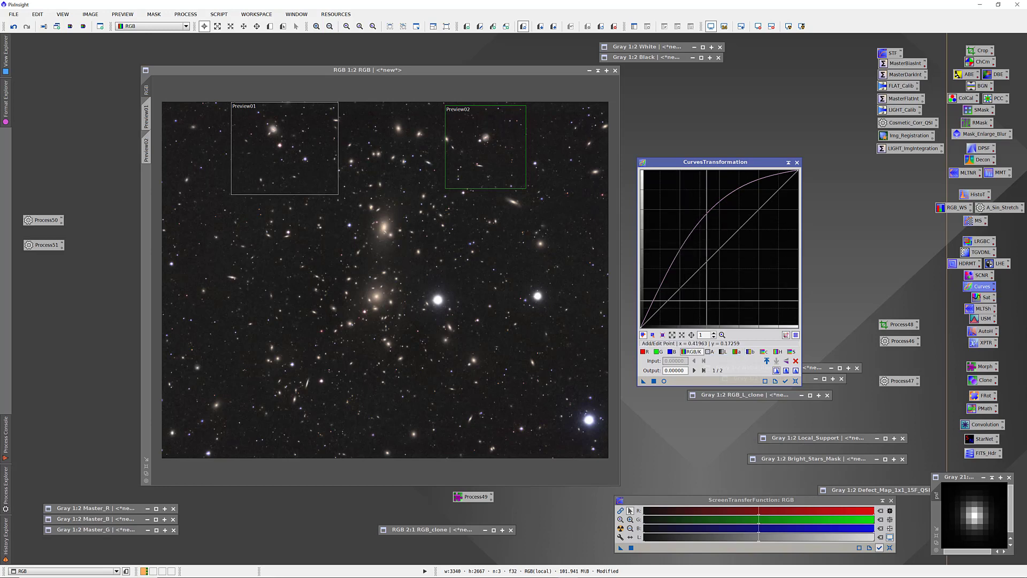
left_click(737, 352)
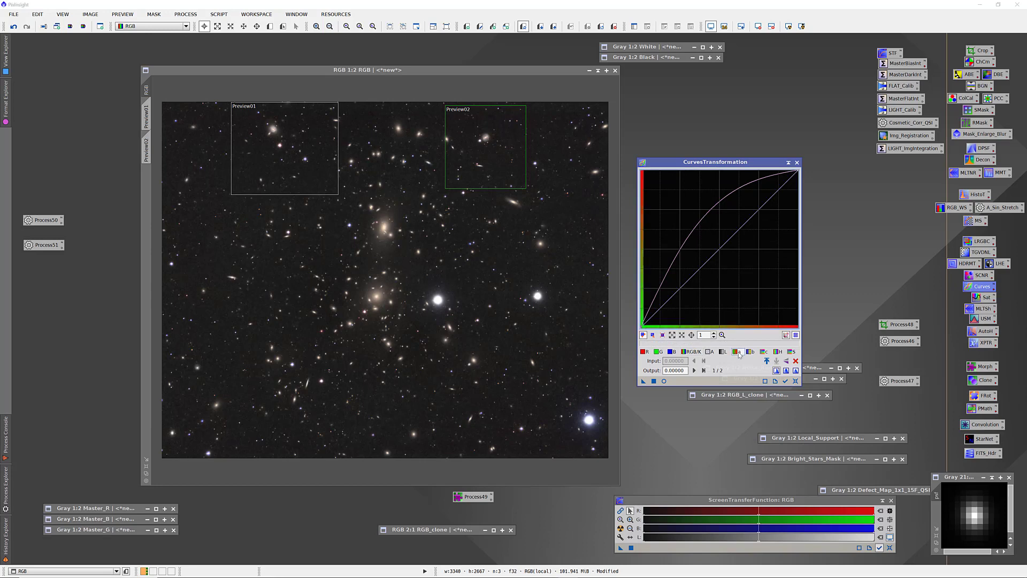
left_click(750, 351)
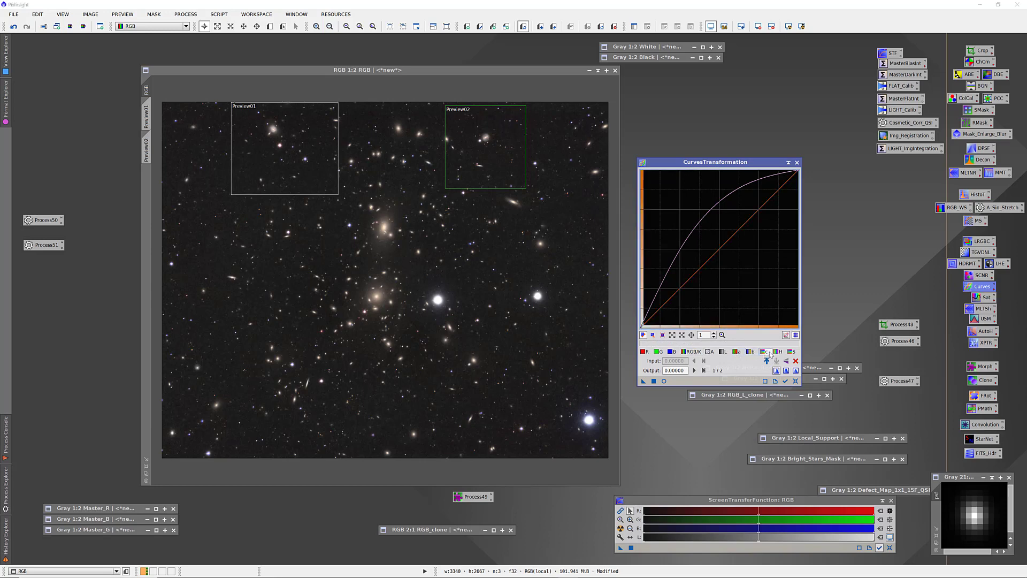
left_click(778, 352)
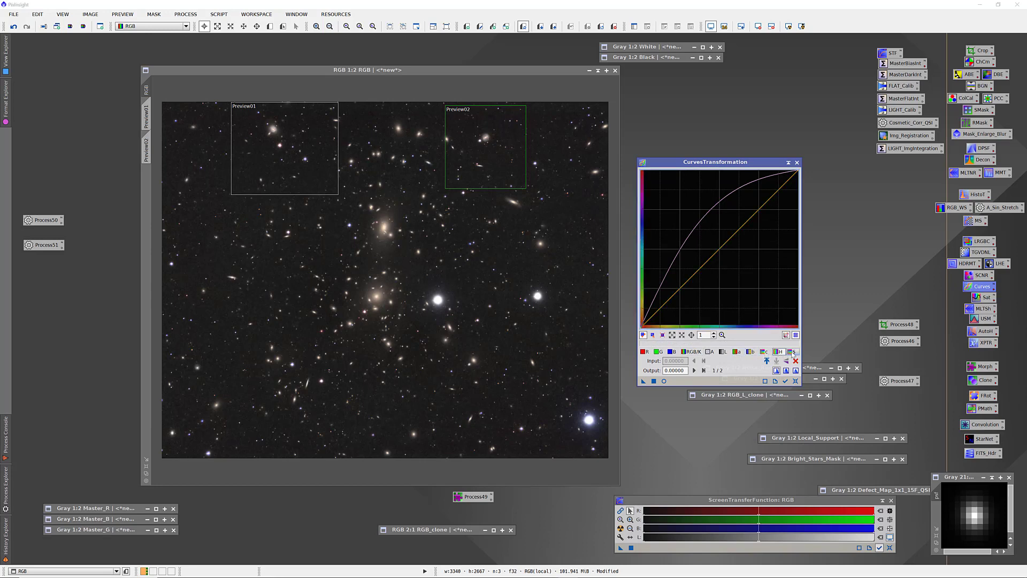
left_click(792, 352)
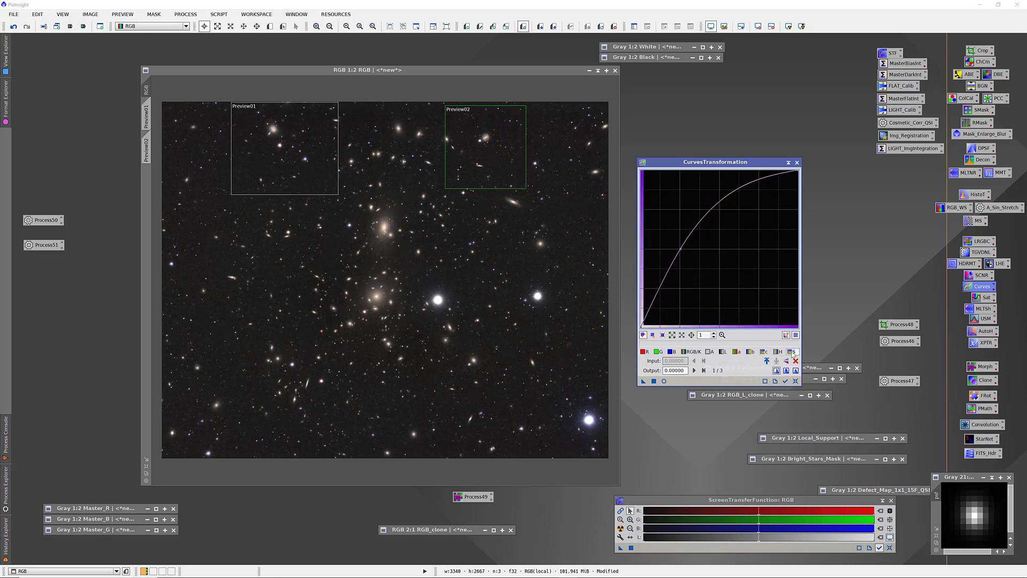
left_click_drag(694, 161, 720, 114)
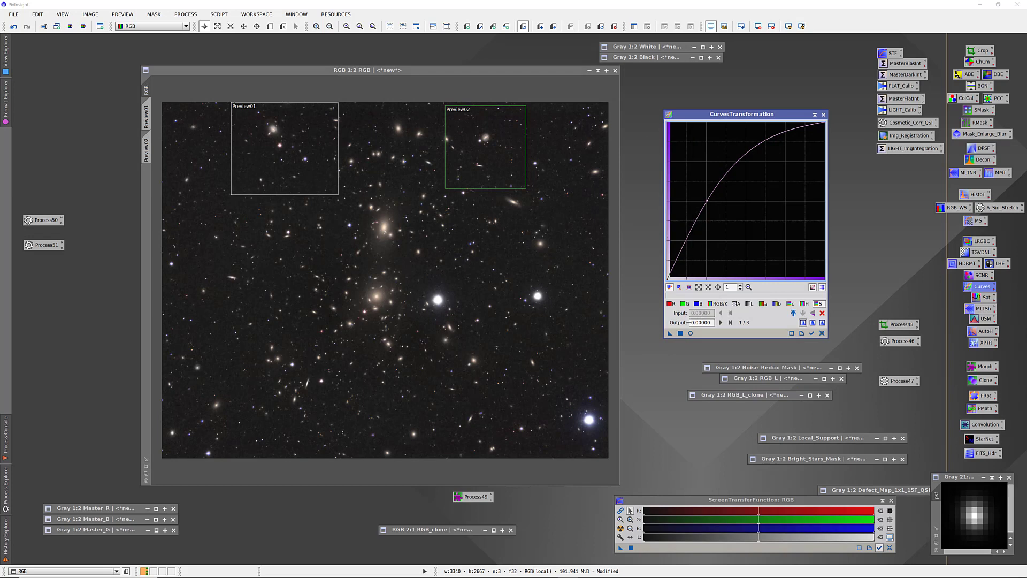
- Lower the saturation curve's point to input 0.31641 and output 0.43993 using a real-time preview, and apply the curve to the full RGB image
left_click(690, 333)
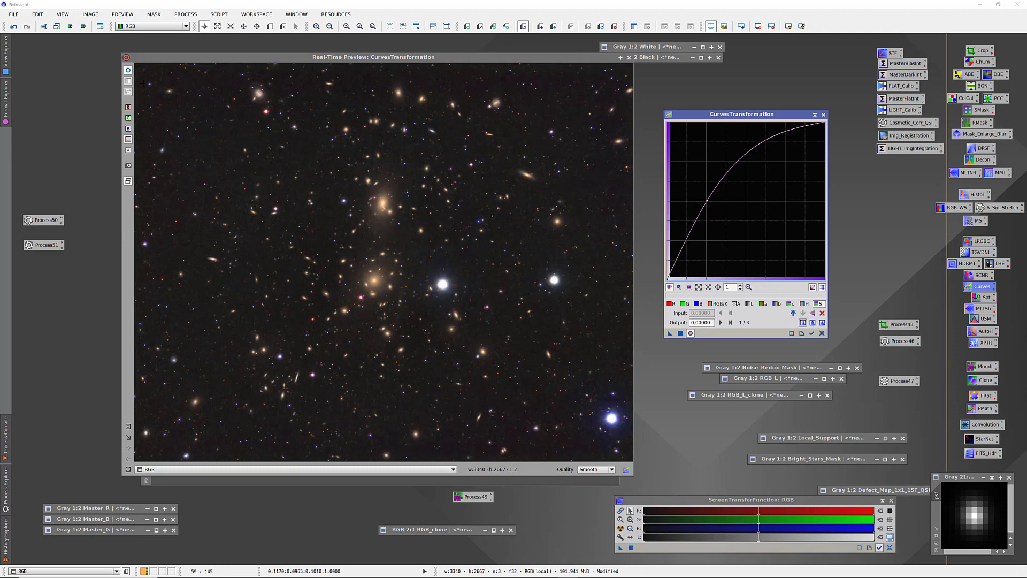
left_click(128, 70)
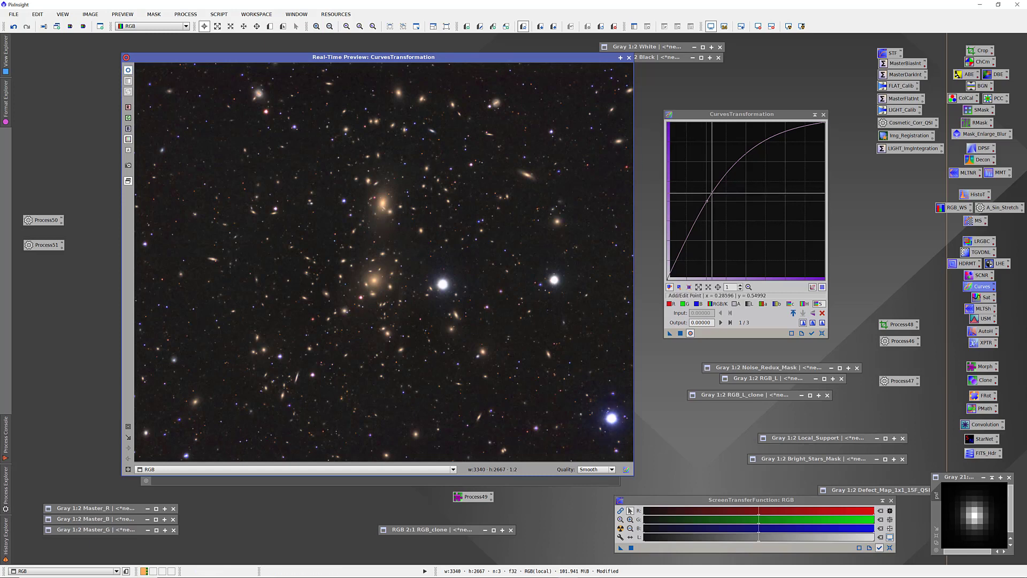
left_click_drag(708, 201, 717, 210)
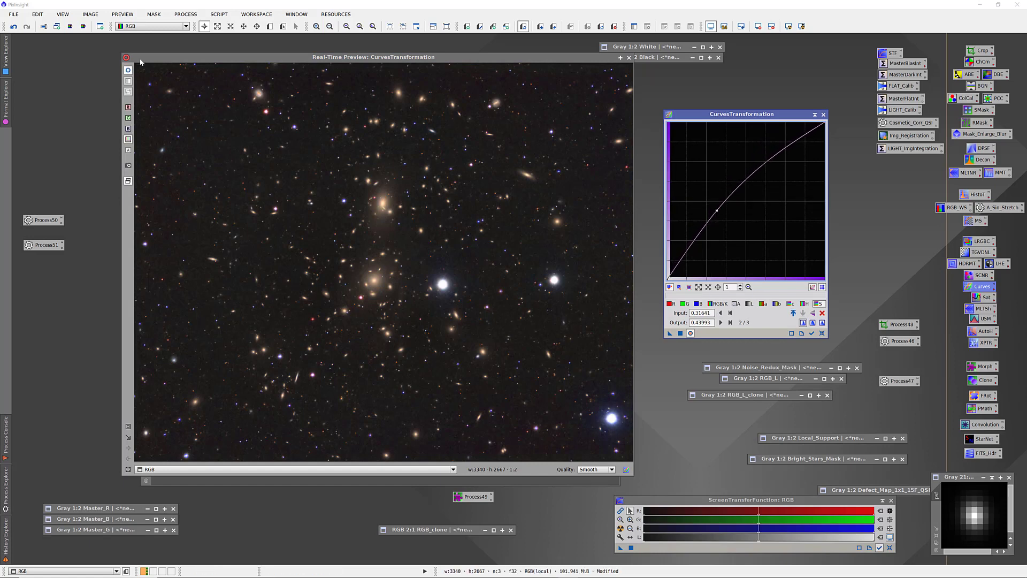
left_click(129, 71)
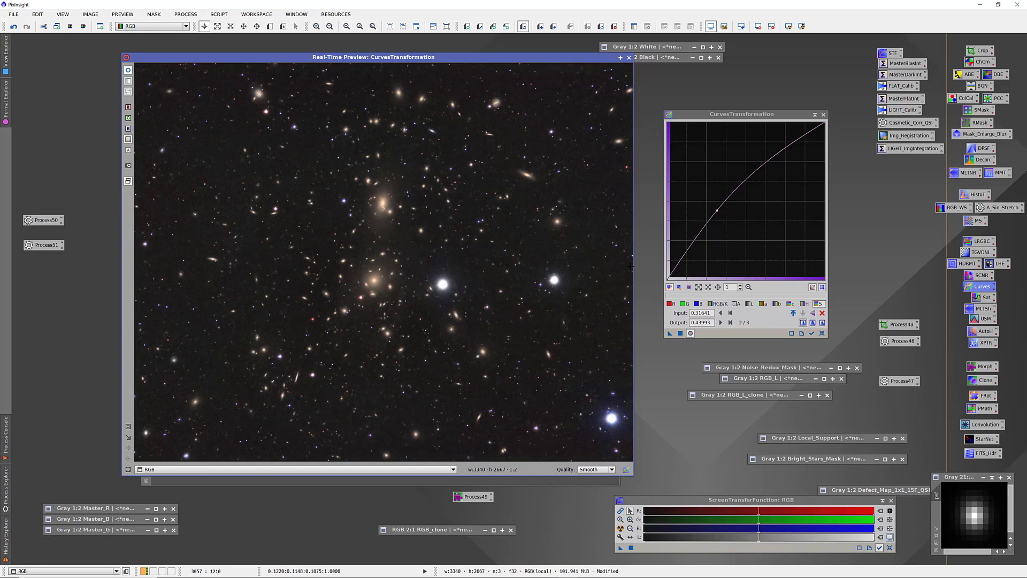
left_click(629, 57)
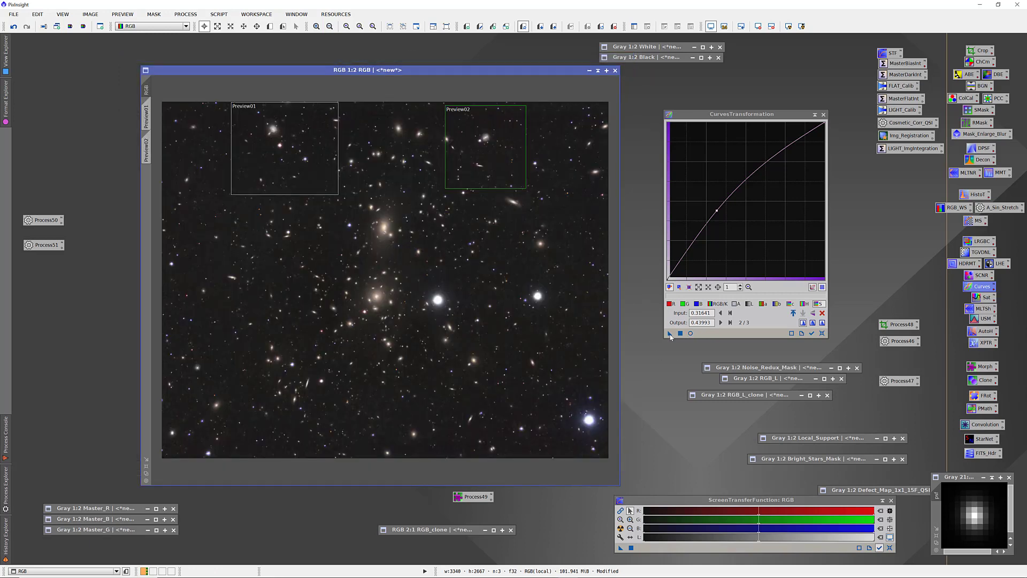
left_click_drag(670, 336, 525, 329)
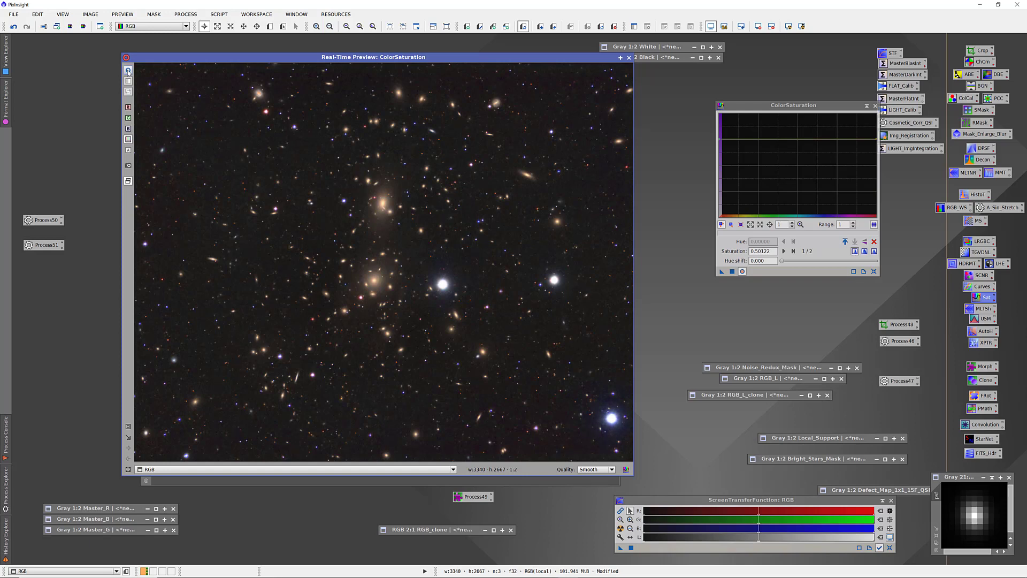
- Close the ColorSaturation process and open MultiscaleLinearTransform
left_click(875, 106)
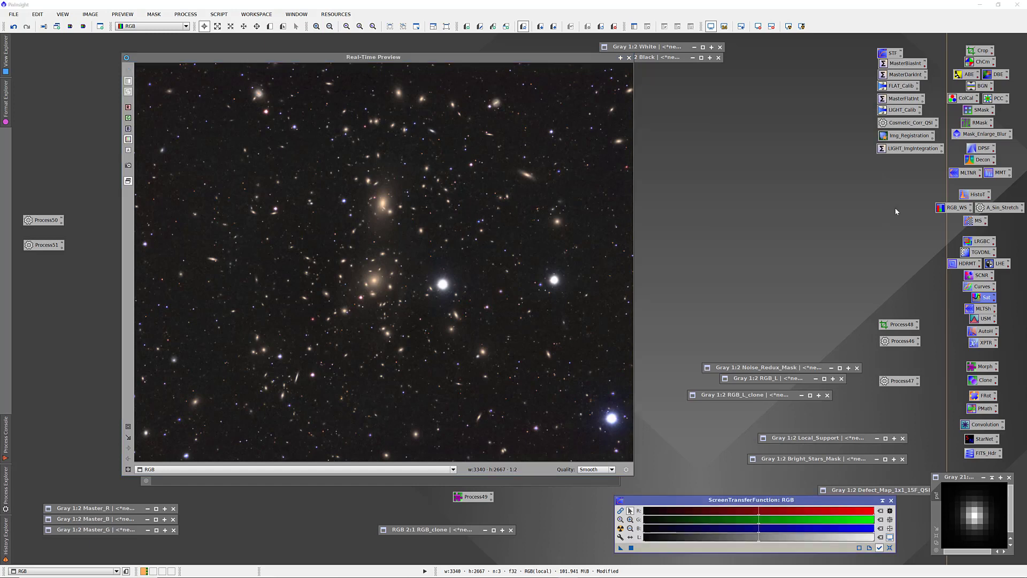
double_click(982, 310)
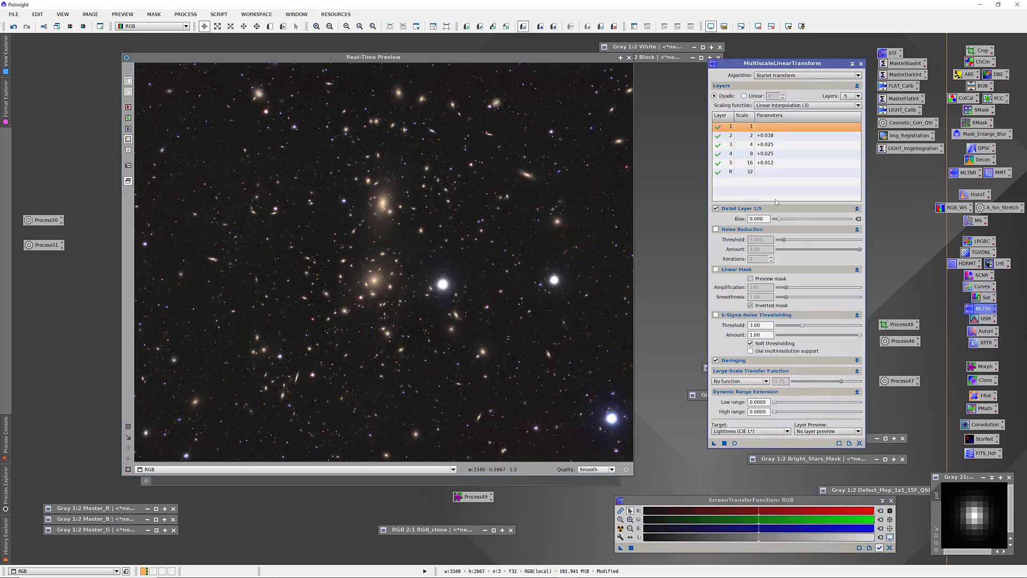
left_click(269, 26)
left_click(304, 125)
left_click(262, 93)
left_click_drag(270, 97, 308, 146)
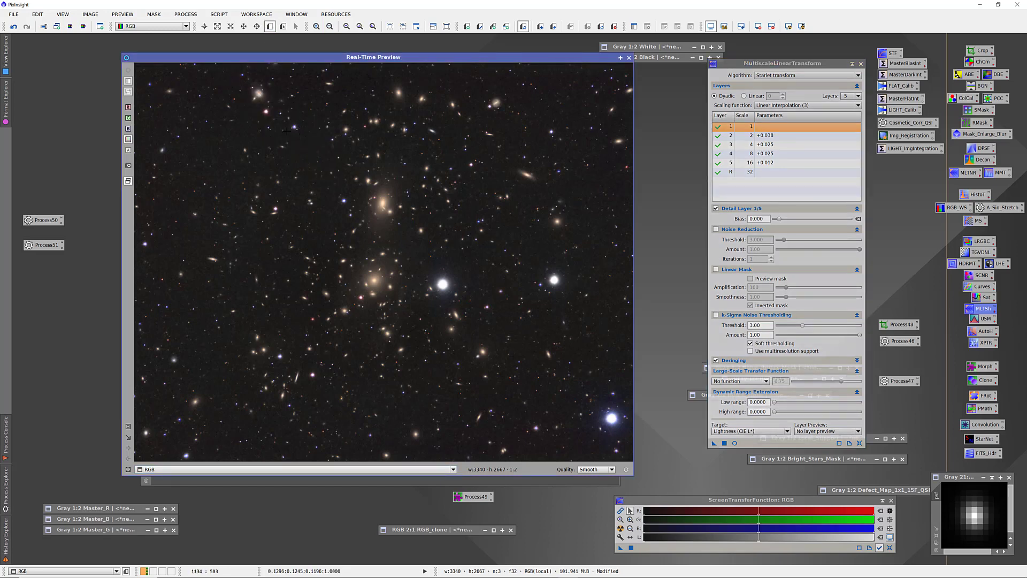
- Close the leftover real-time preview and show MultiscaleLinearTransform in real time on the upper-left spiral galaxy preview
left_click(629, 58)
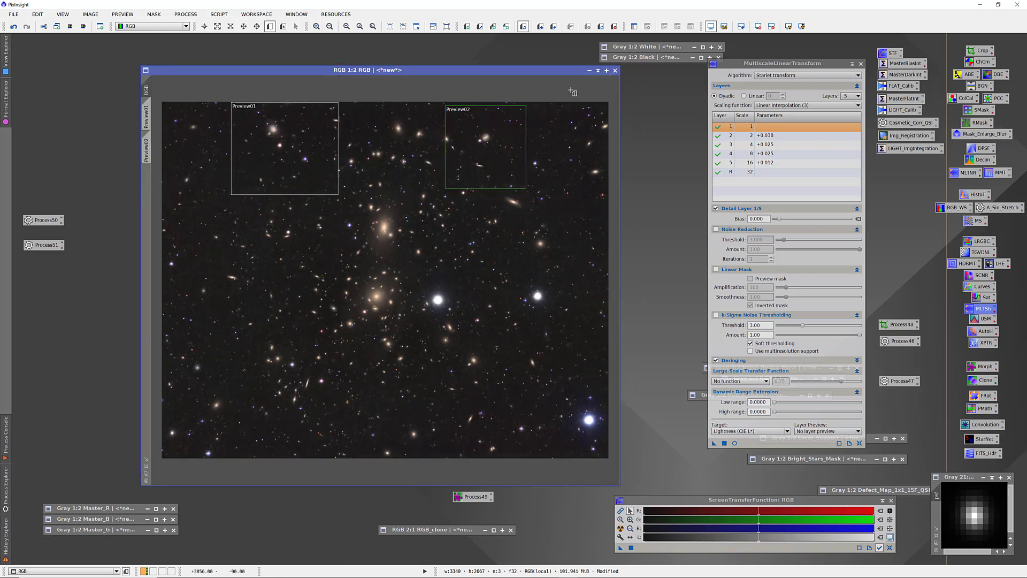
left_click(146, 116)
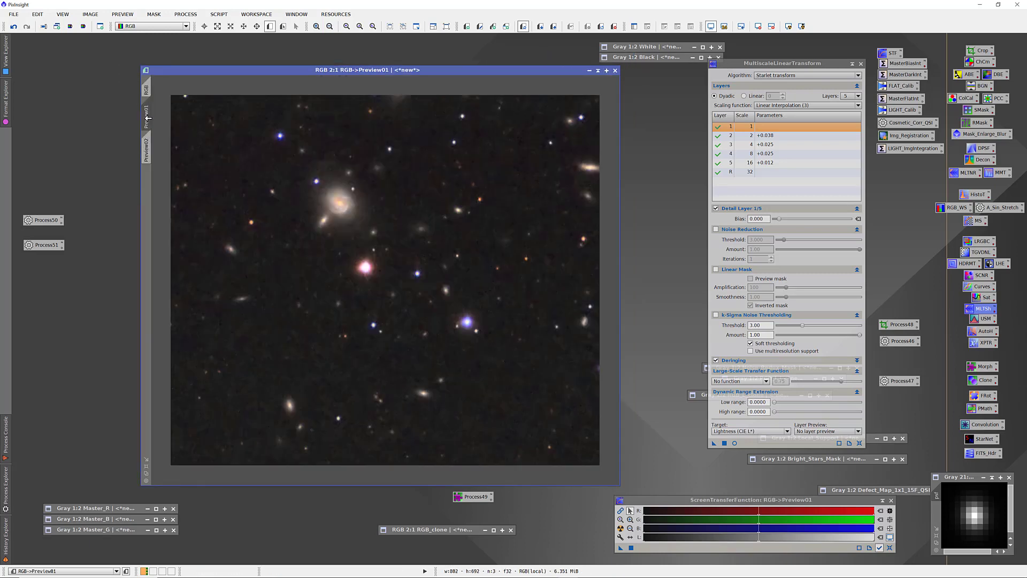
key("alt+r")
left_click(734, 443)
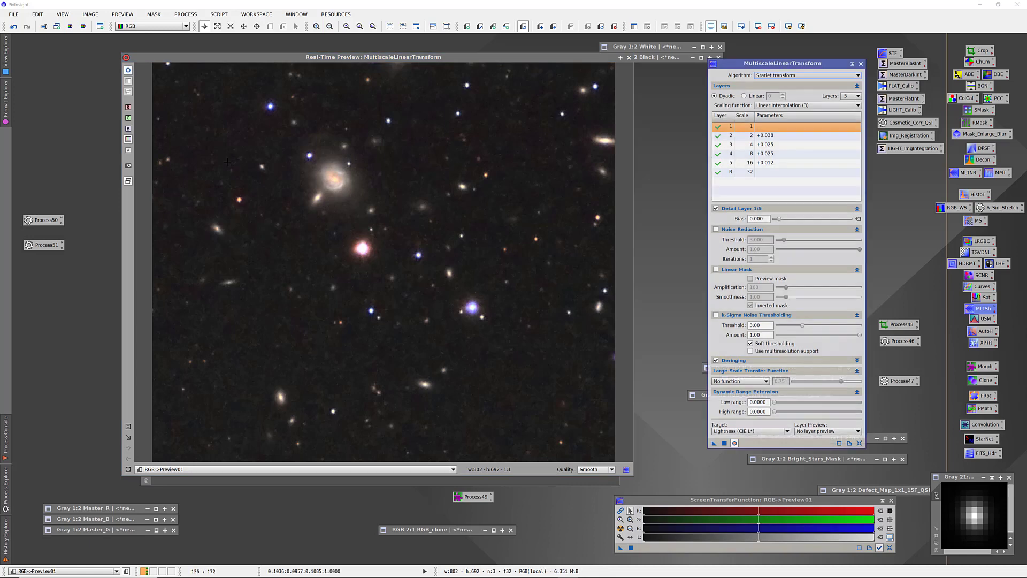
- Compare the galaxy preview repeatedly with and without the MultiscaleLinearTransform sharpening, and close the real-time preview and the process
left_click(128, 71)
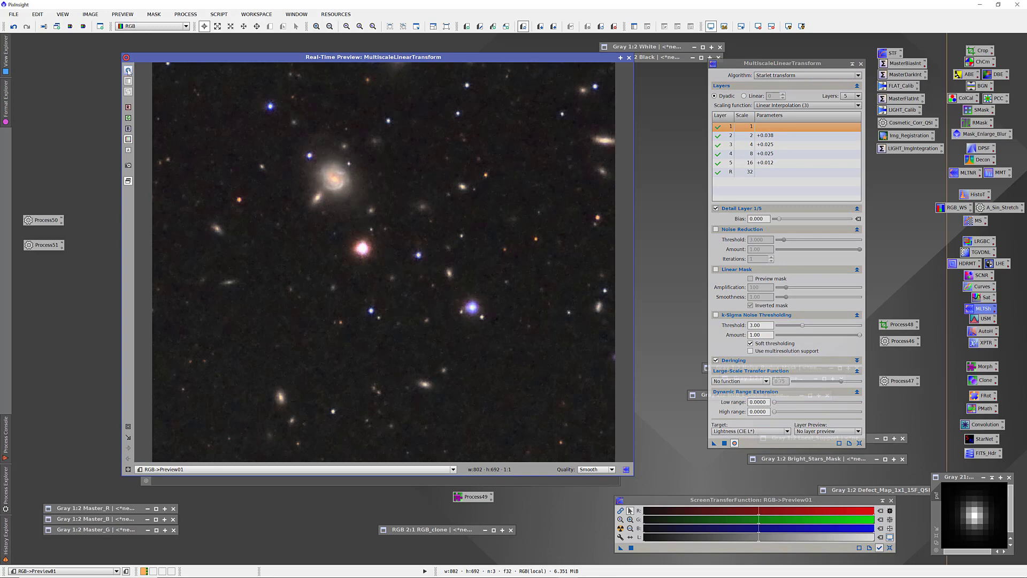
left_click(128, 70)
left_click(128, 71)
left_click(128, 71)
left_click(128, 70)
left_click(128, 70)
left_click(128, 71)
left_click(128, 71)
left_click(128, 70)
left_click(128, 70)
left_click(128, 70)
left_click(128, 71)
left_click(128, 70)
left_click(128, 71)
left_click(629, 57)
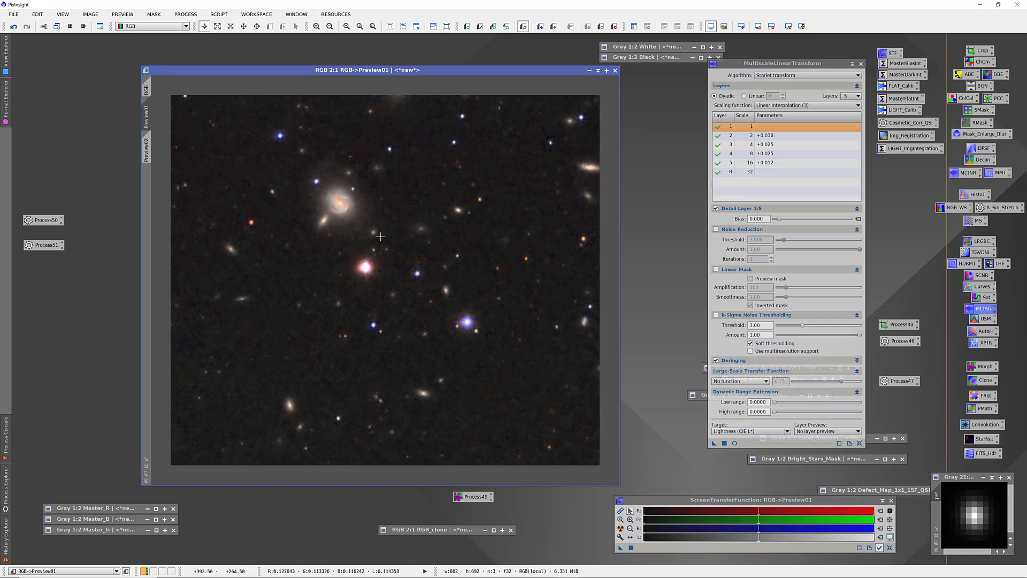
left_click(860, 63)
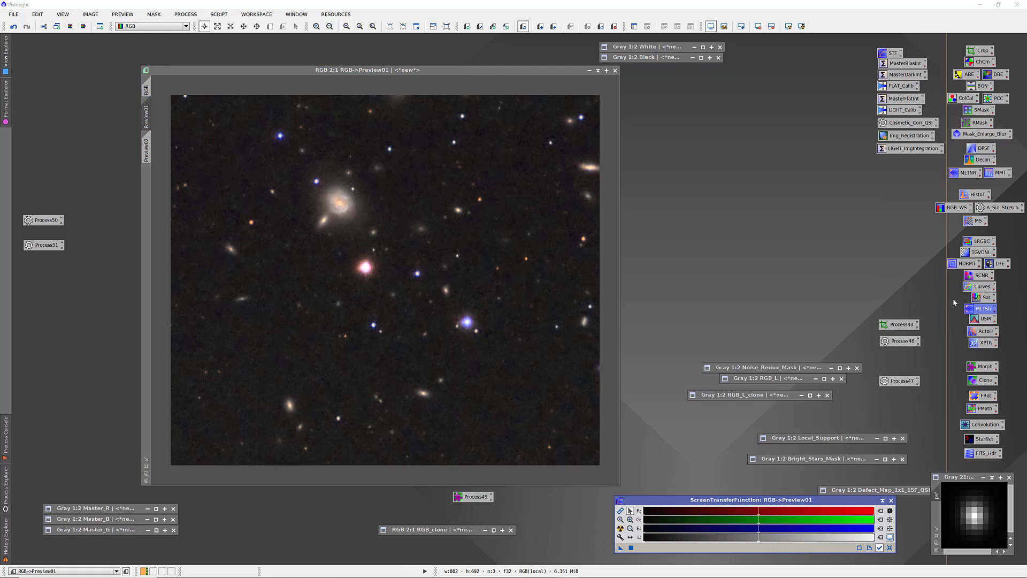
- Open UnsharpMask and show its effect in real time on the upper-left spiral galaxy preview with StdDev 2.00 and amount 0.50
left_click(985, 320)
double_click(985, 319)
left_click(735, 278)
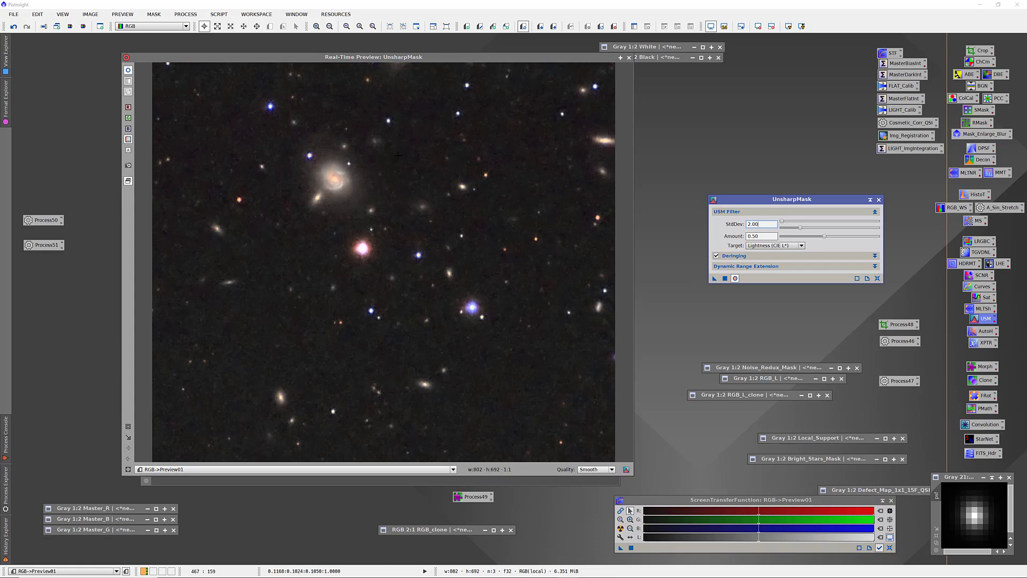
- Compare the spiral galaxy preview with and without UnsharpMask, and close the real-time preview and the process
left_click(128, 70)
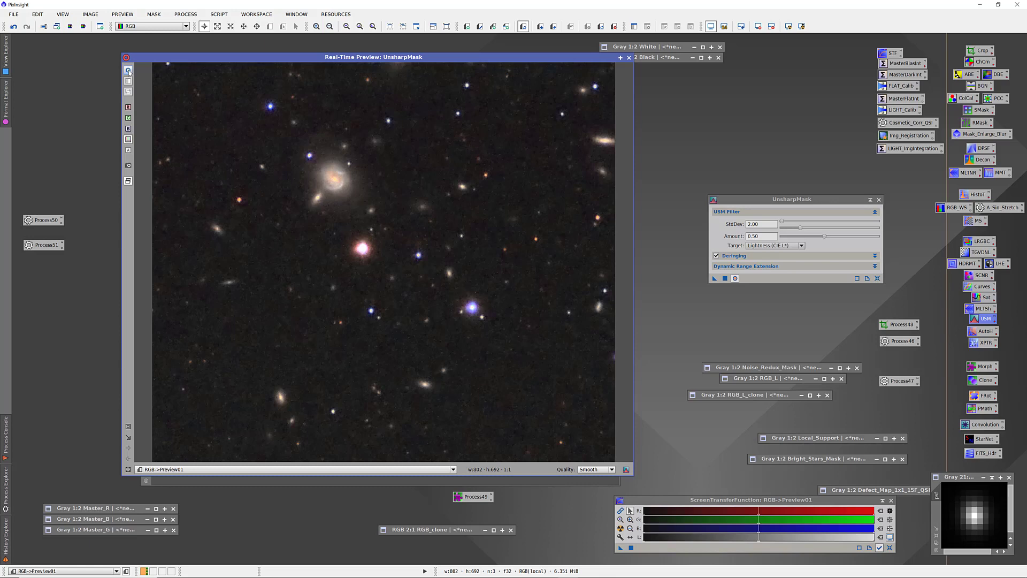
left_click(627, 57)
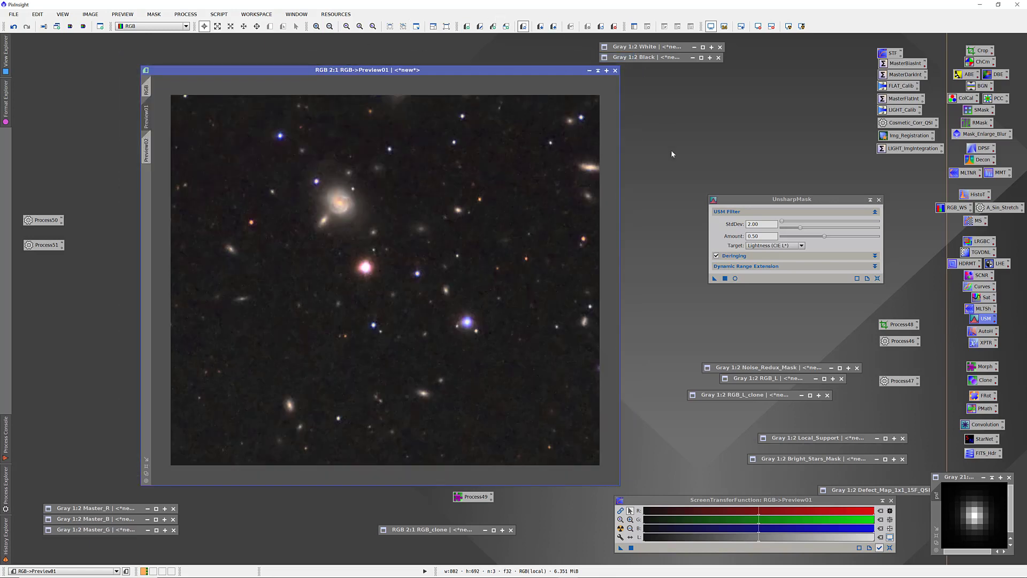
left_click(878, 199)
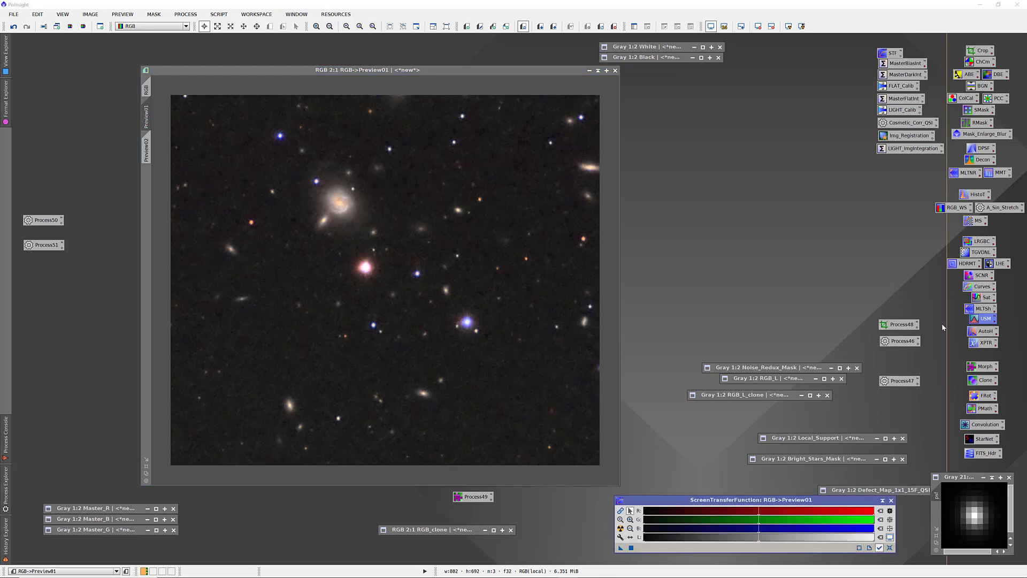
- Test AutoHistogram on the spiral galaxy preview with Gamma Exponent stretching and a joint target median of 0.12, and close the process
double_click(986, 332)
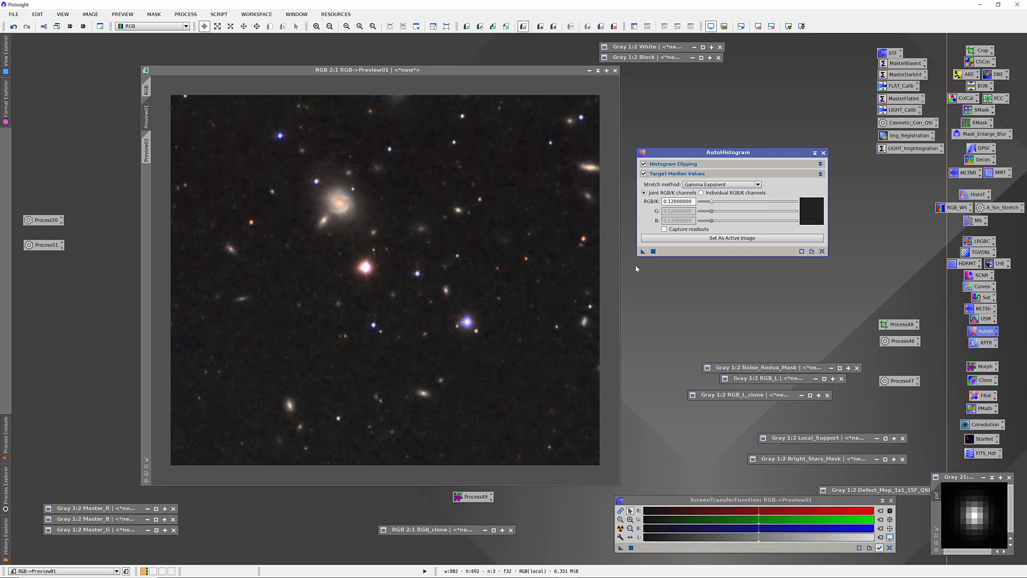
left_click_drag(643, 251, 483, 255)
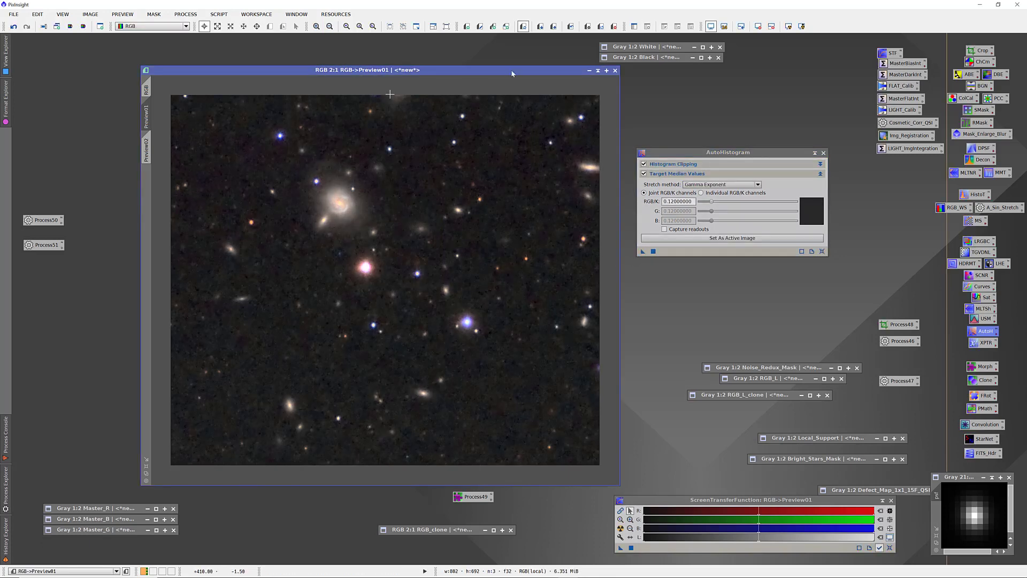
left_click(823, 153)
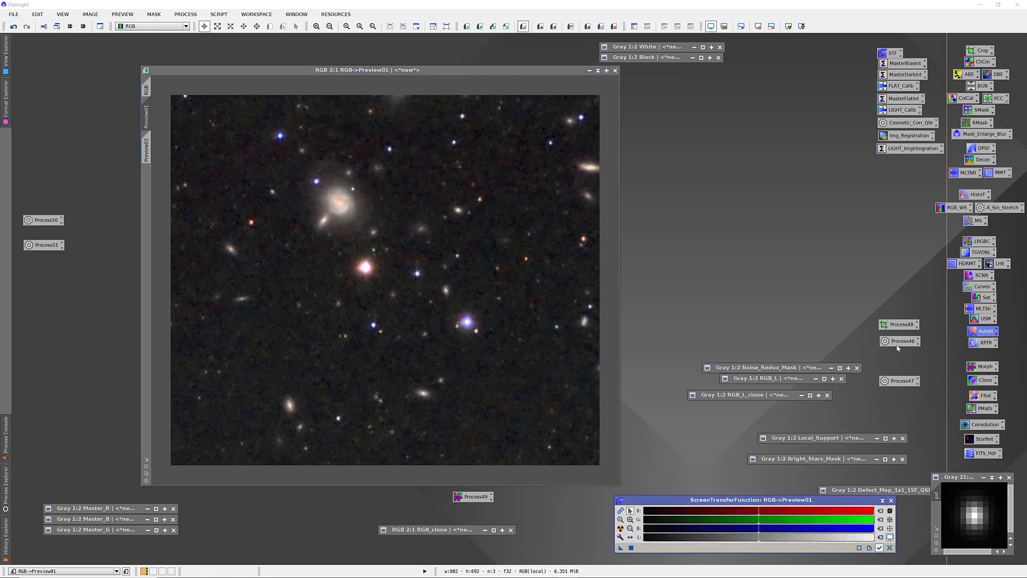
- Open ExponentialTransformation and compare its Power of Inverted Pixels effect, order 0.5, on the spiral galaxy preview in real time
double_click(984, 342)
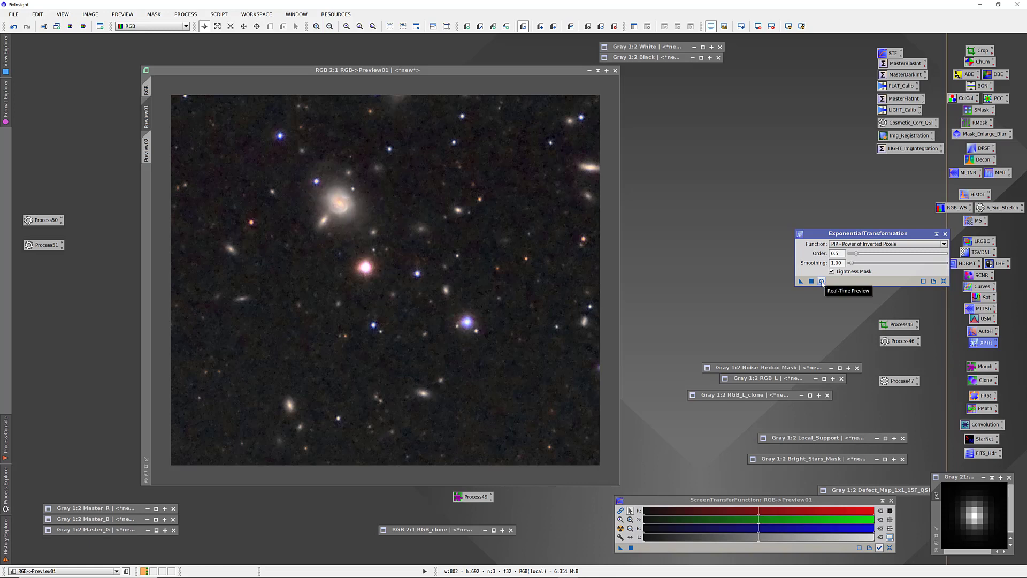
left_click(822, 281)
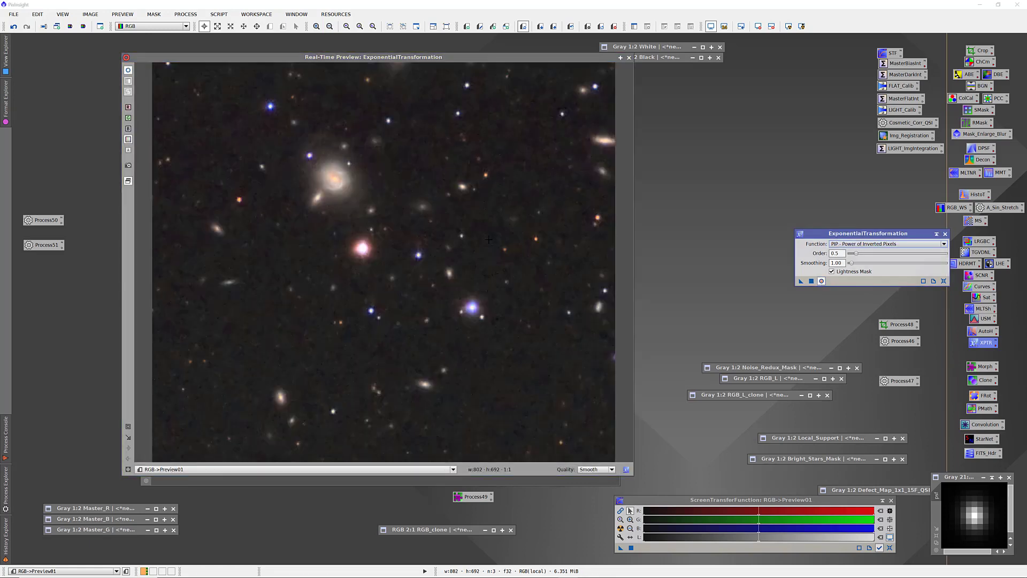
left_click(128, 70)
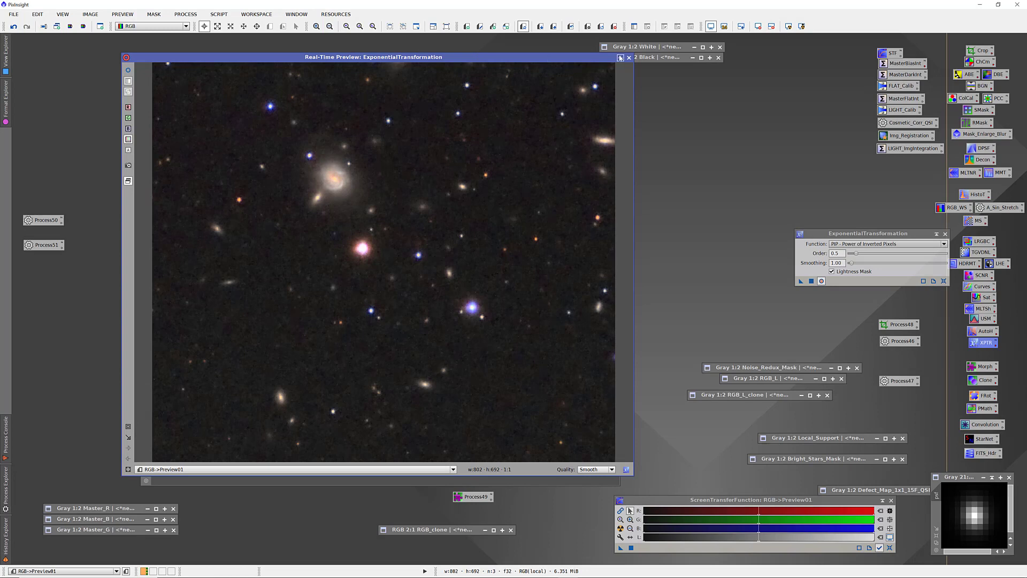
left_click(629, 58)
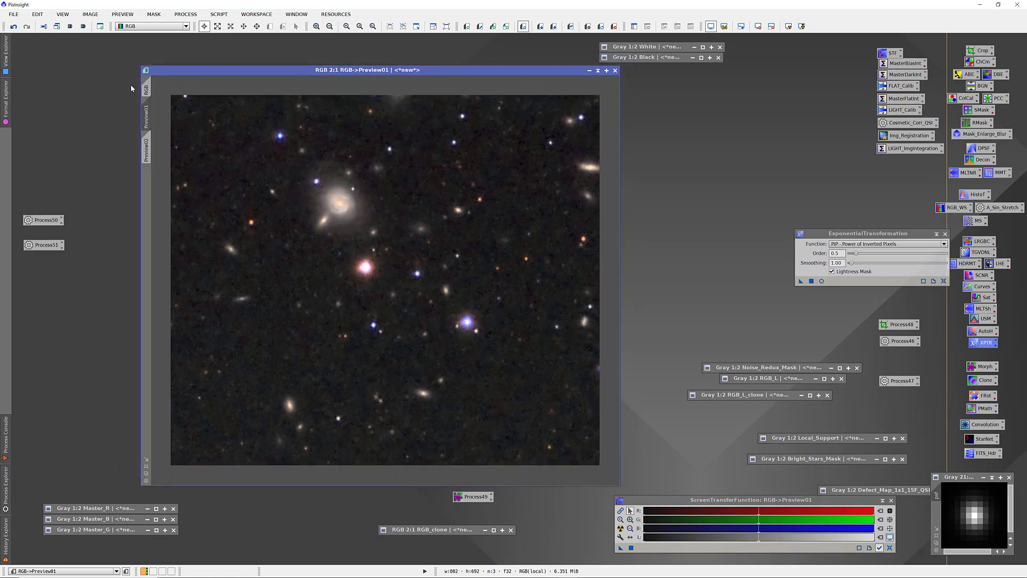
- Apply ExponentialTransformation to the full RGB image with order 0.5 and smoothing 1.00, compare before and after, and close the process
left_click(149, 89)
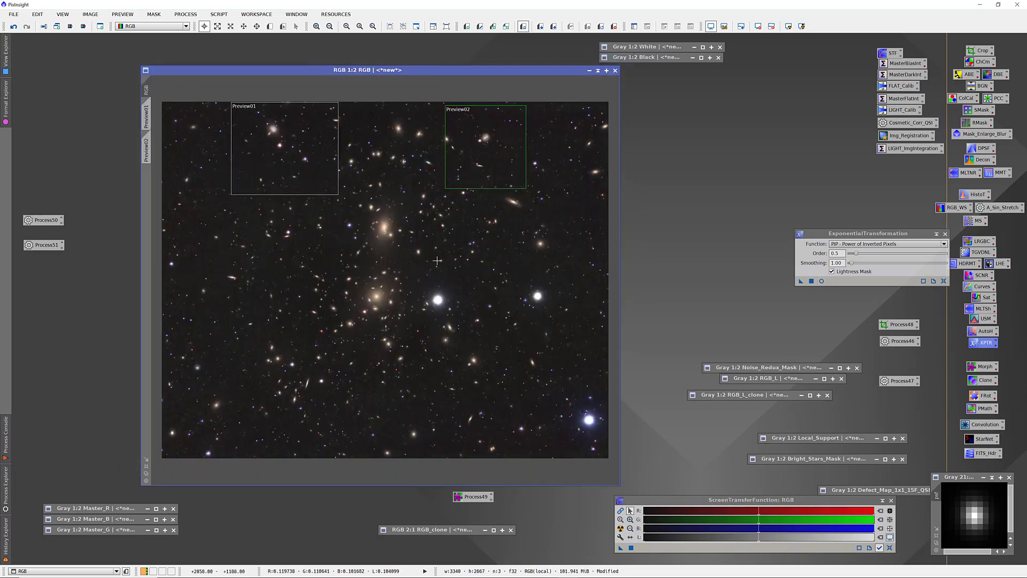
left_click(801, 282)
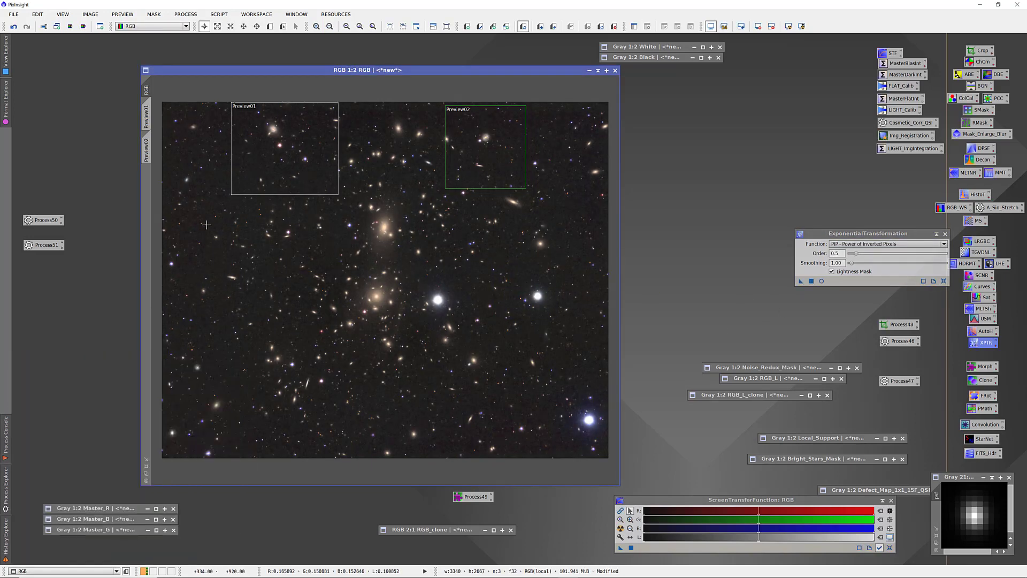
left_click(12, 27)
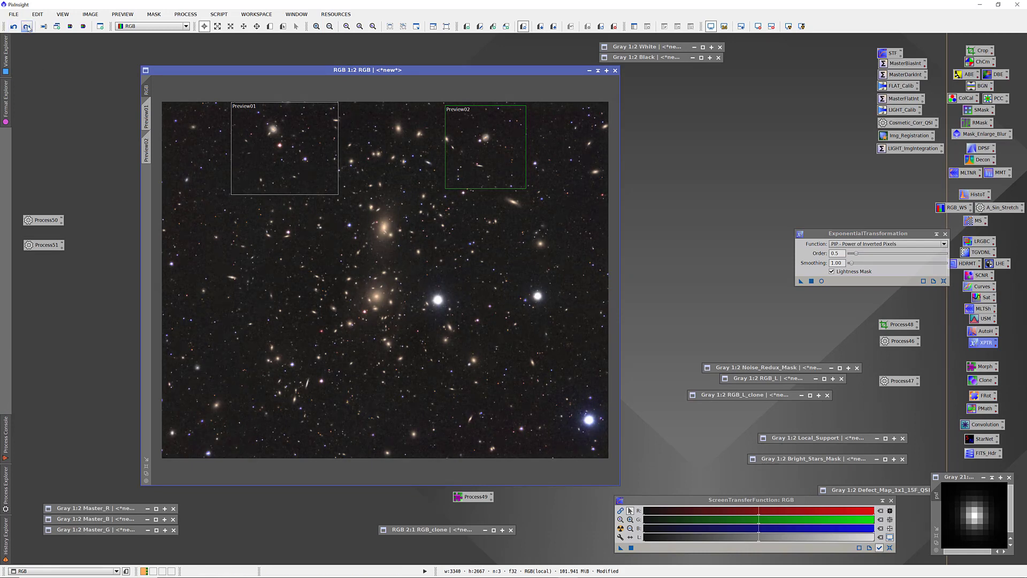
left_click(27, 27)
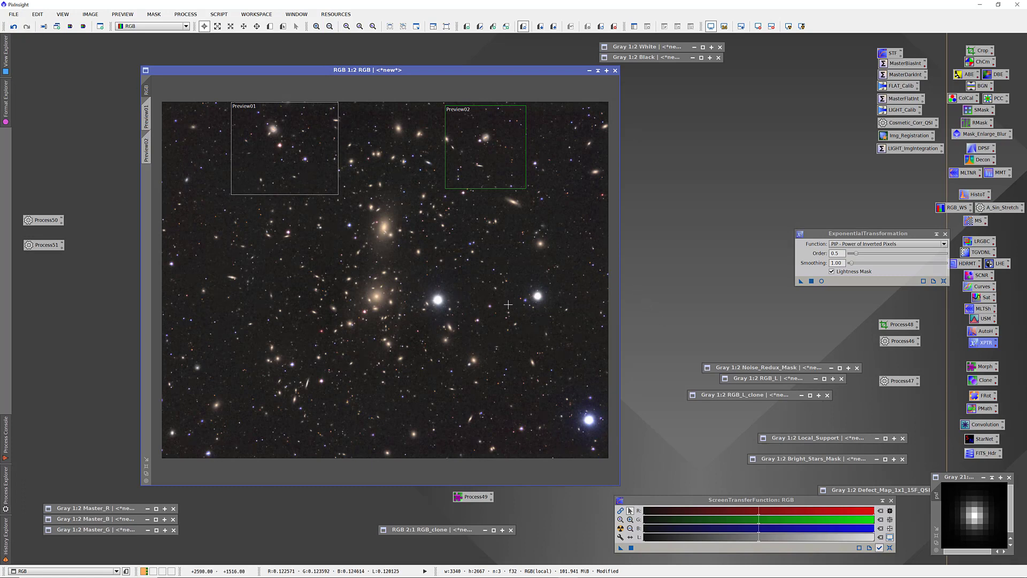
left_click_drag(857, 235, 807, 225)
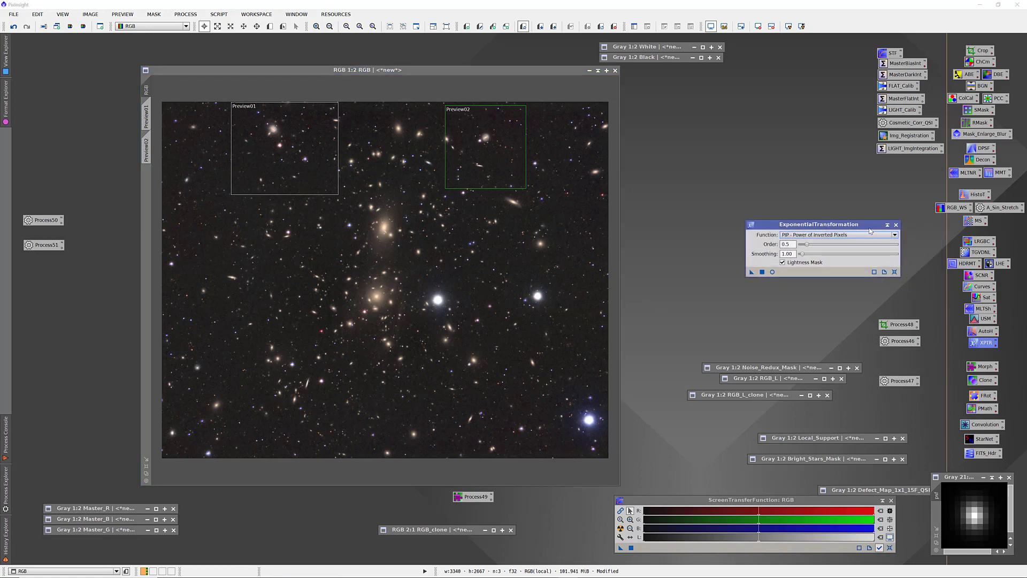
left_click(895, 225)
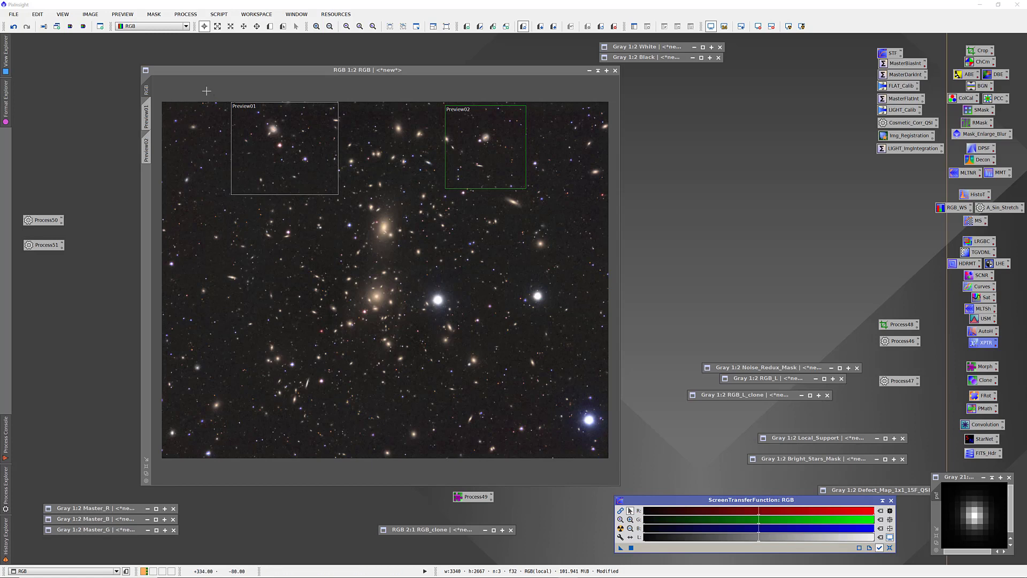
- Delete all existing previews and define a new preview around the three bright stars in the image's lower-right part
left_click(130, 16)
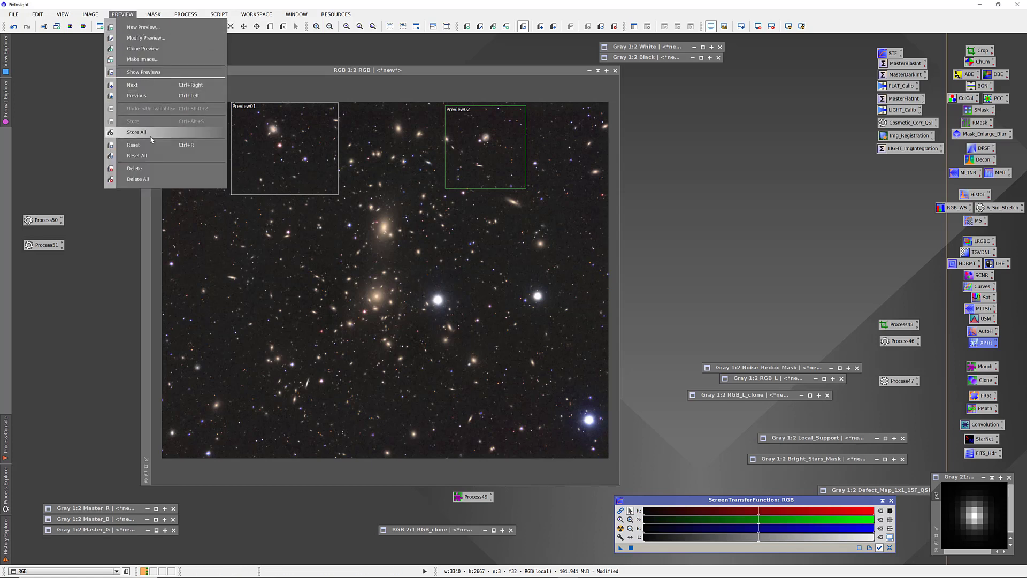
left_click(152, 177)
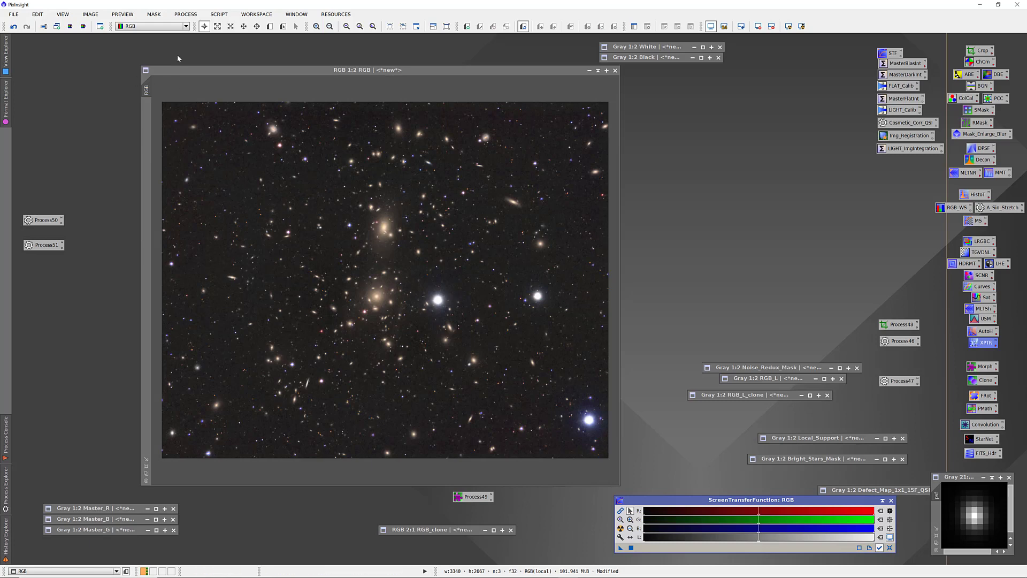
left_click(269, 26)
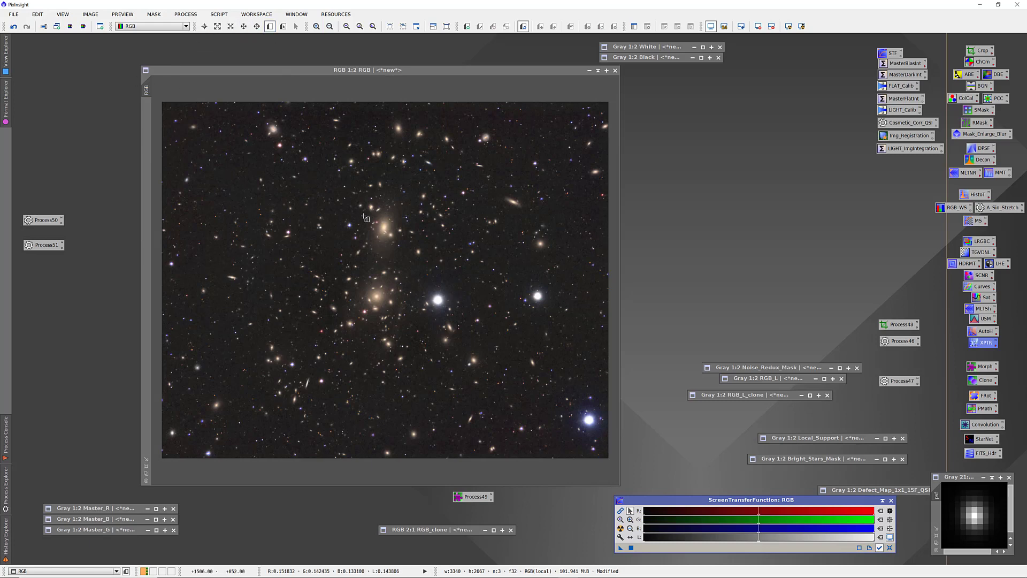
left_click_drag(397, 249, 601, 437)
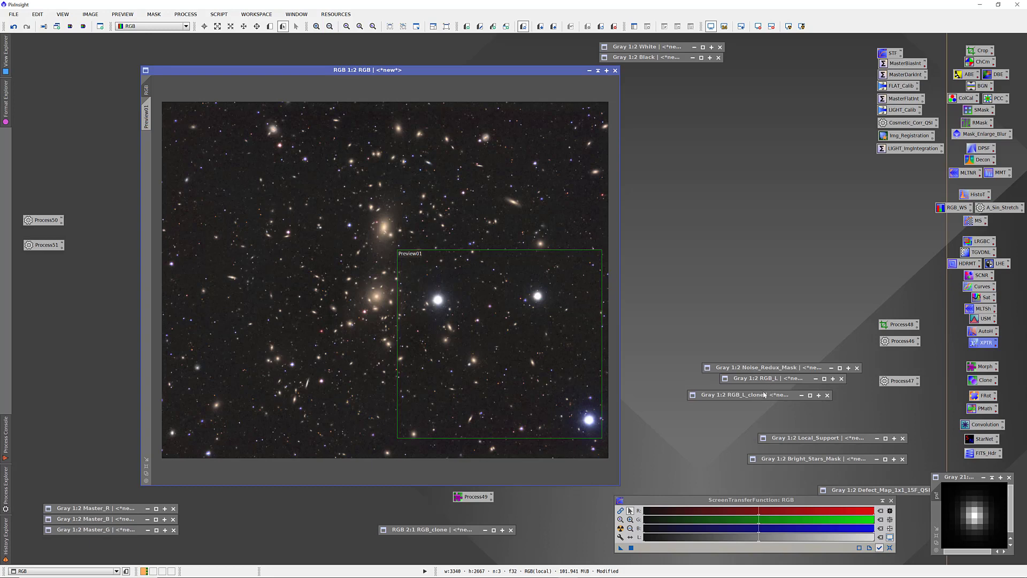
- Inspect the minimized Noise_Redux_Mask and RGB_L images and minimize them again
left_click(839, 368)
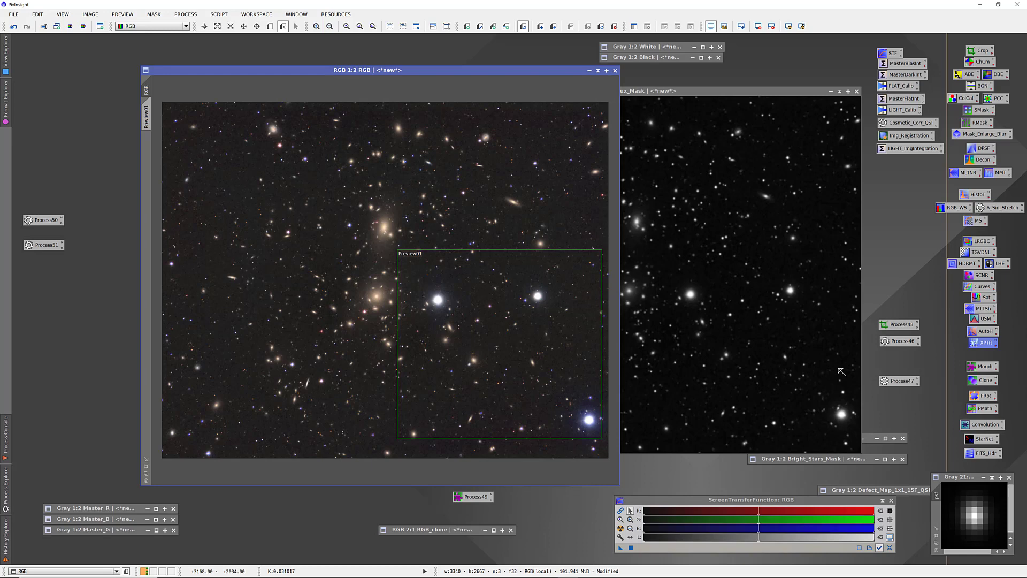
left_click(839, 90)
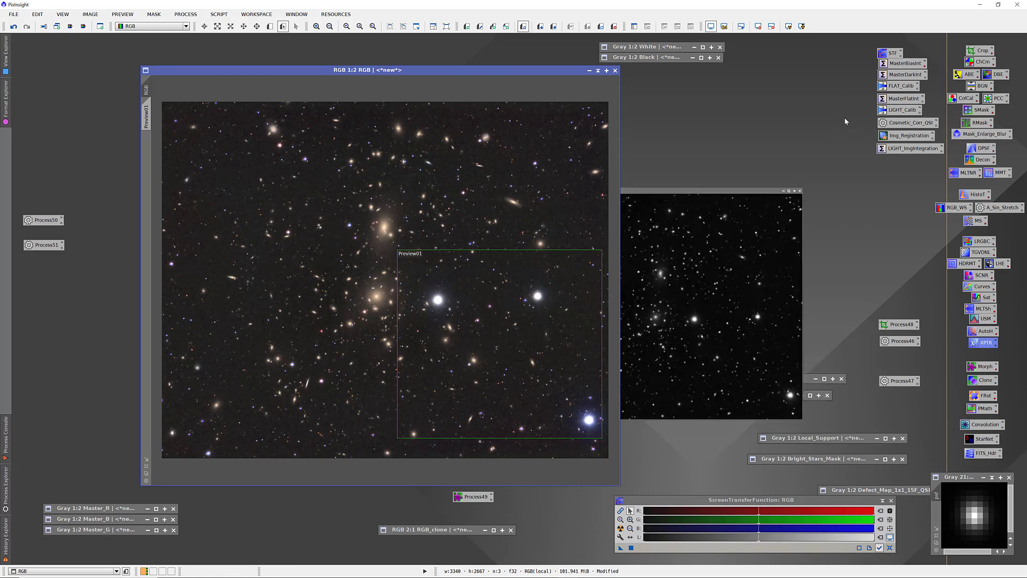
left_click(823, 378)
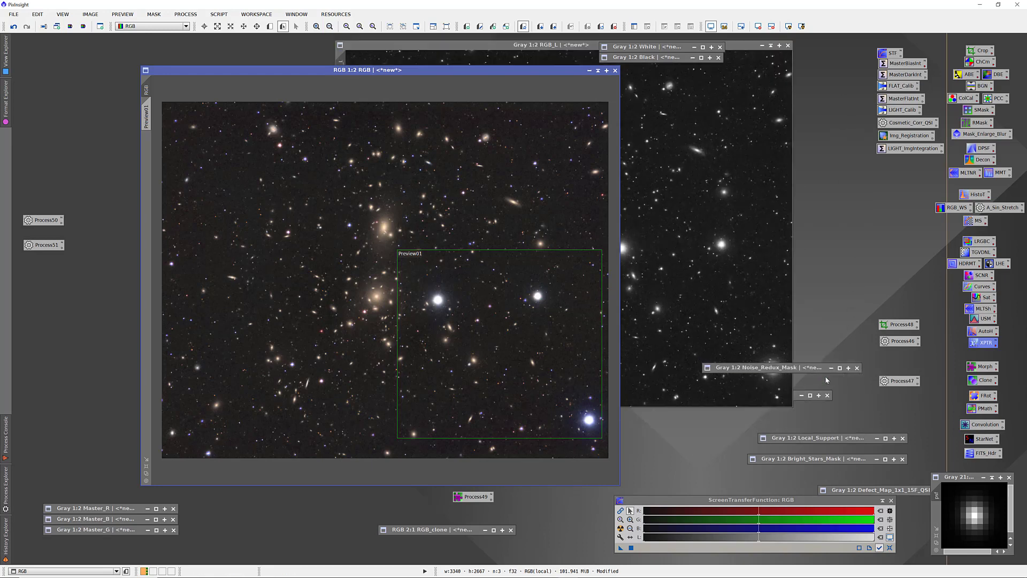
left_click(770, 46)
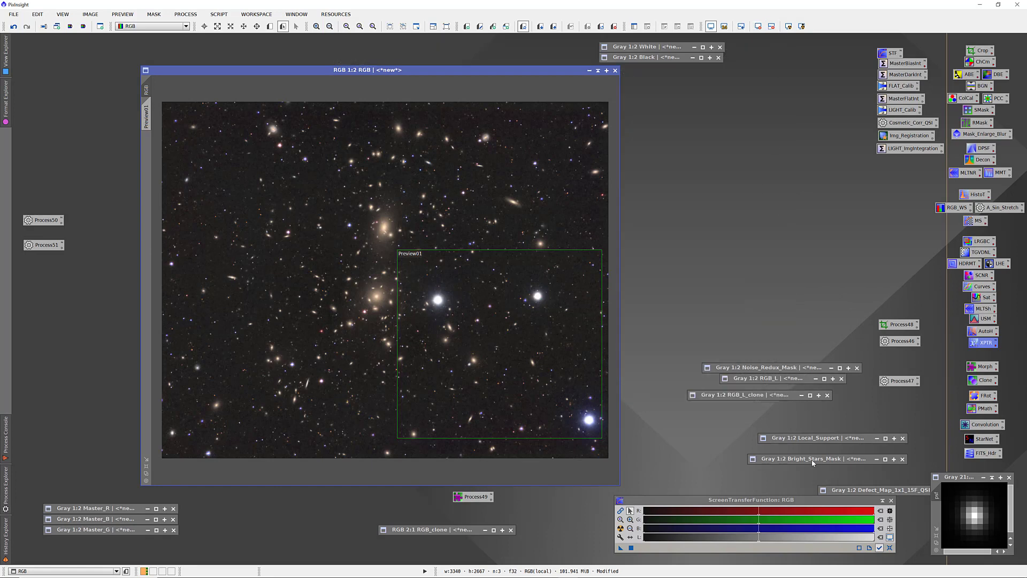
- Restore Bright_Stars_Mask, duplicate it, minimize the original, and move the duplicate clear of the work area
left_click(885, 459)
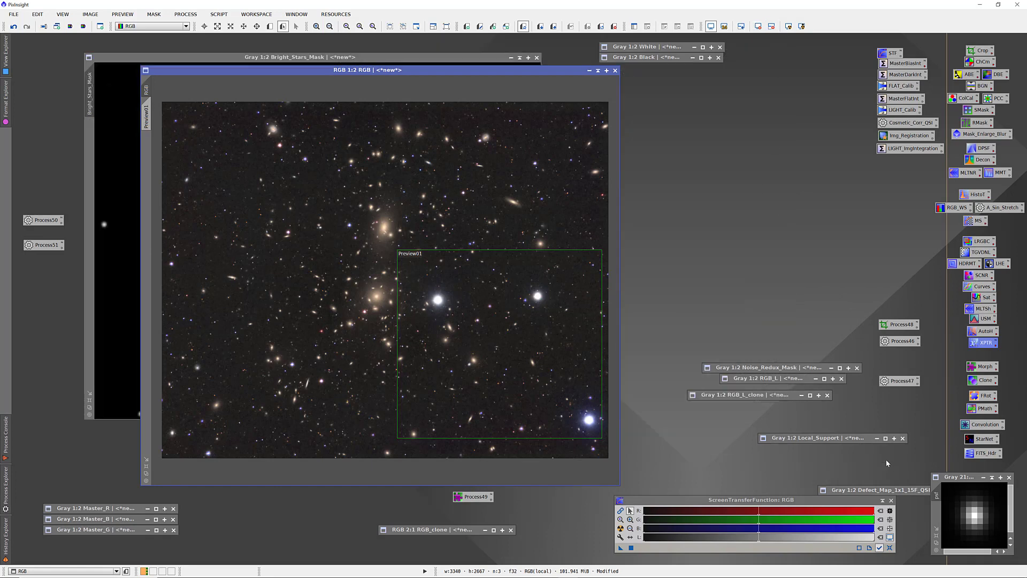
left_click_drag(378, 58, 638, 106)
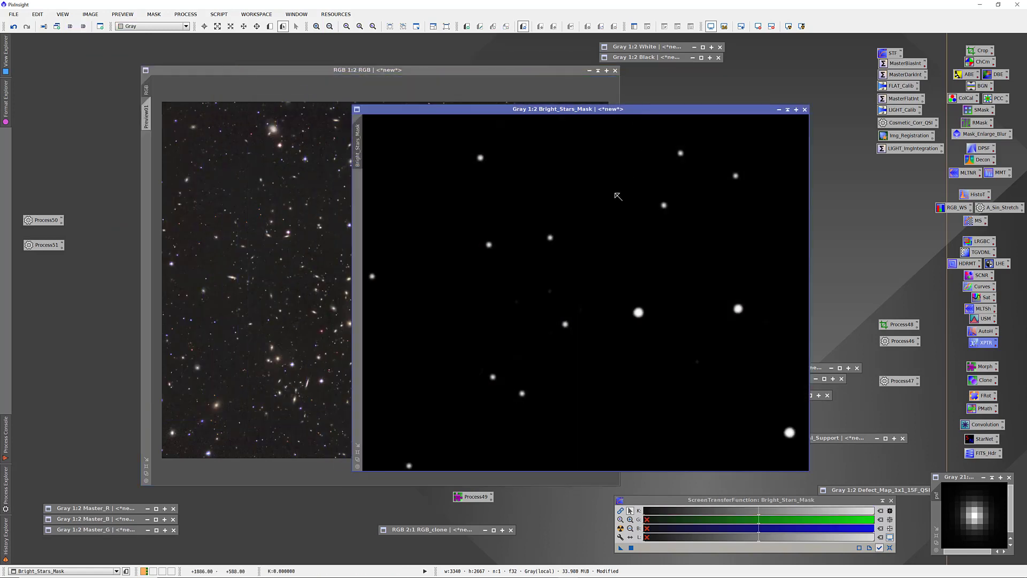
left_click_drag(359, 144, 116, 183)
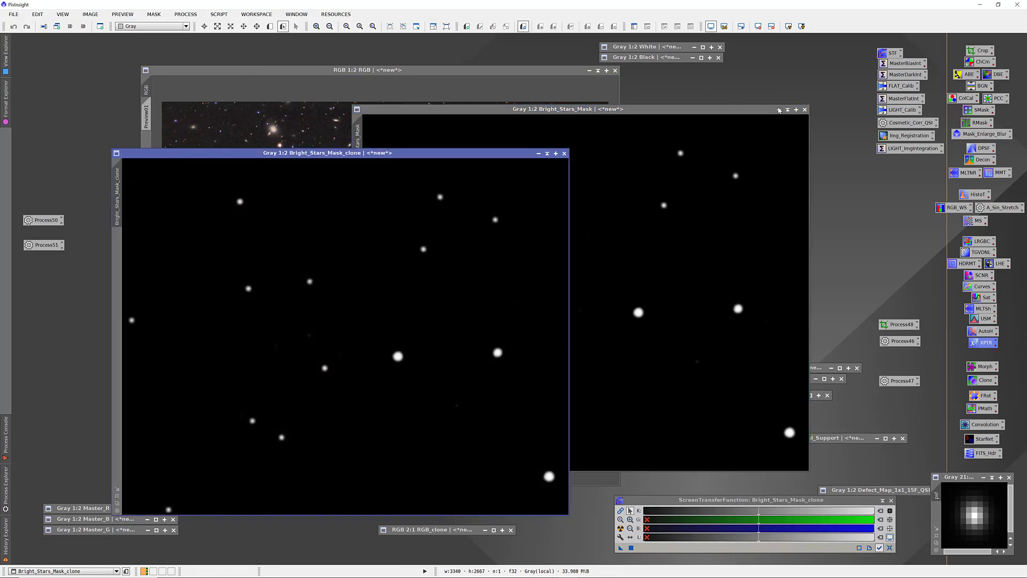
left_click(787, 110)
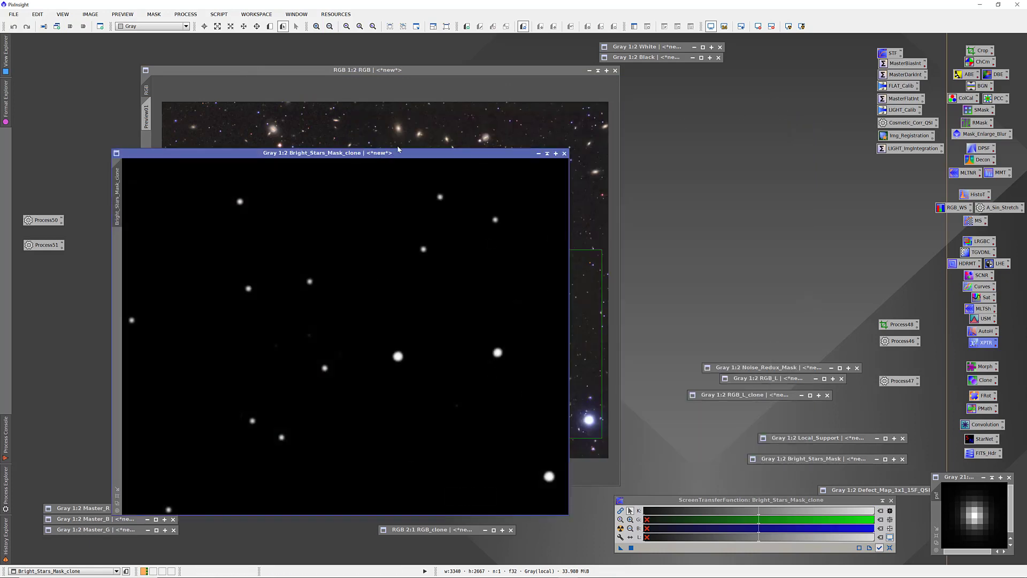
left_click_drag(398, 149, 339, 88)
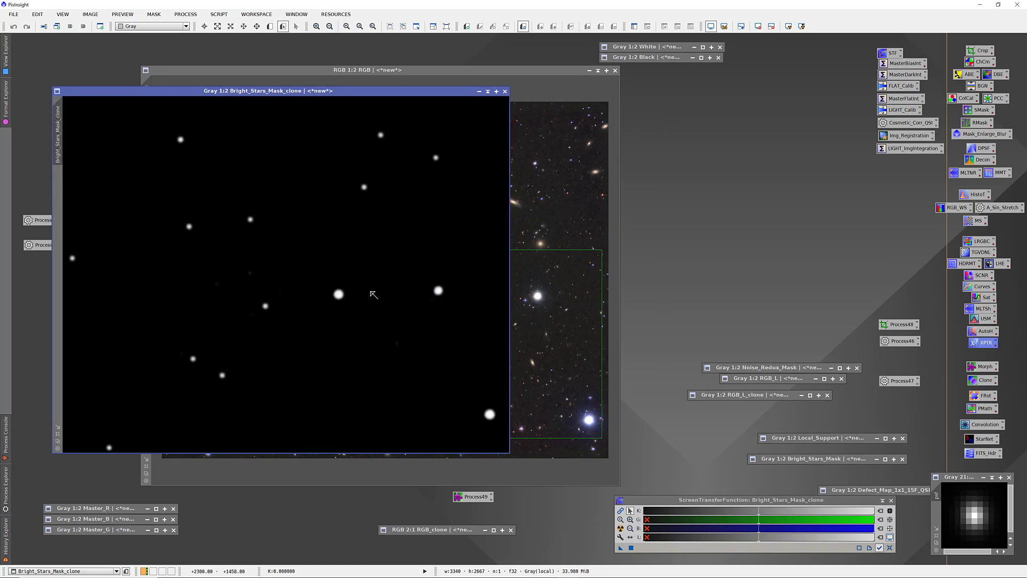
- Restore the Black image beside the duplicated star mask and set a CloneStamp source point in it with radius 50
left_click(701, 57)
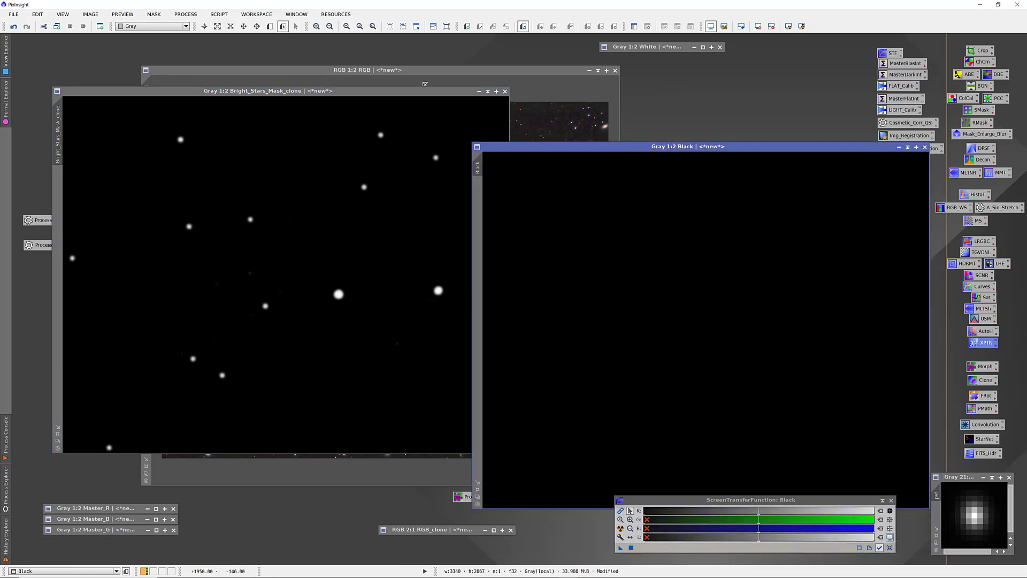
left_click_drag(422, 95, 382, 105)
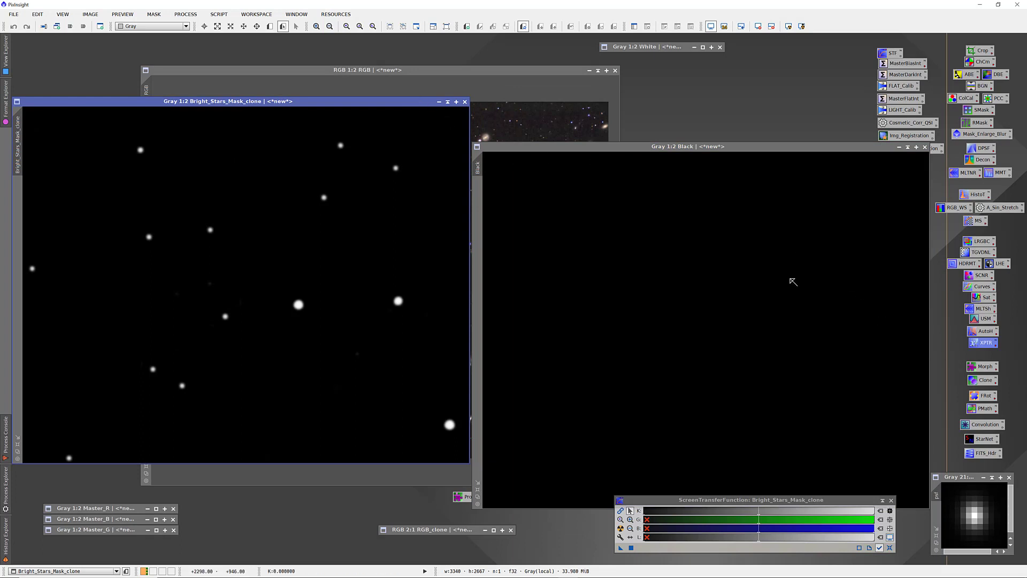
double_click(972, 380)
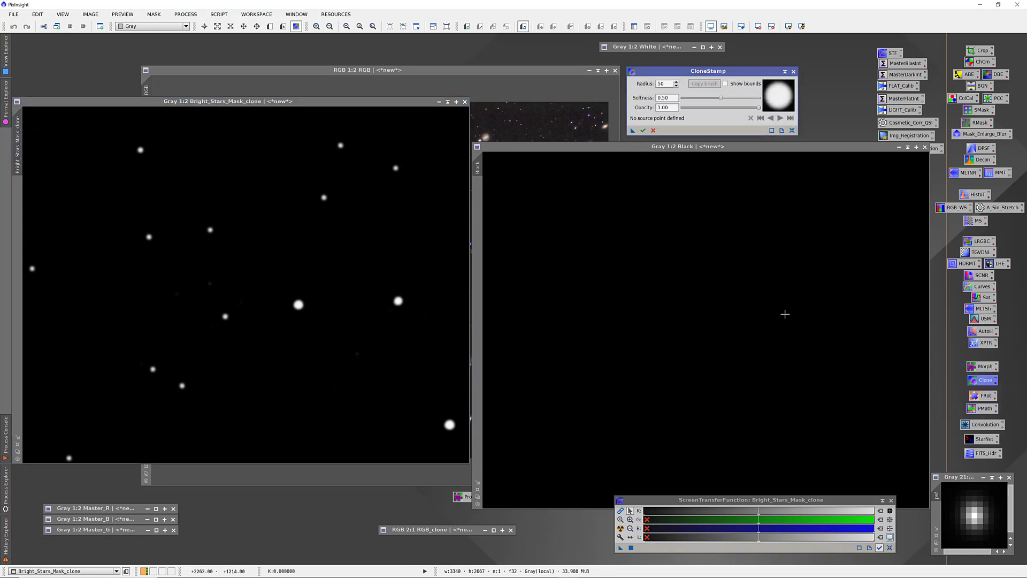
left_click(825, 325, "ctrl")
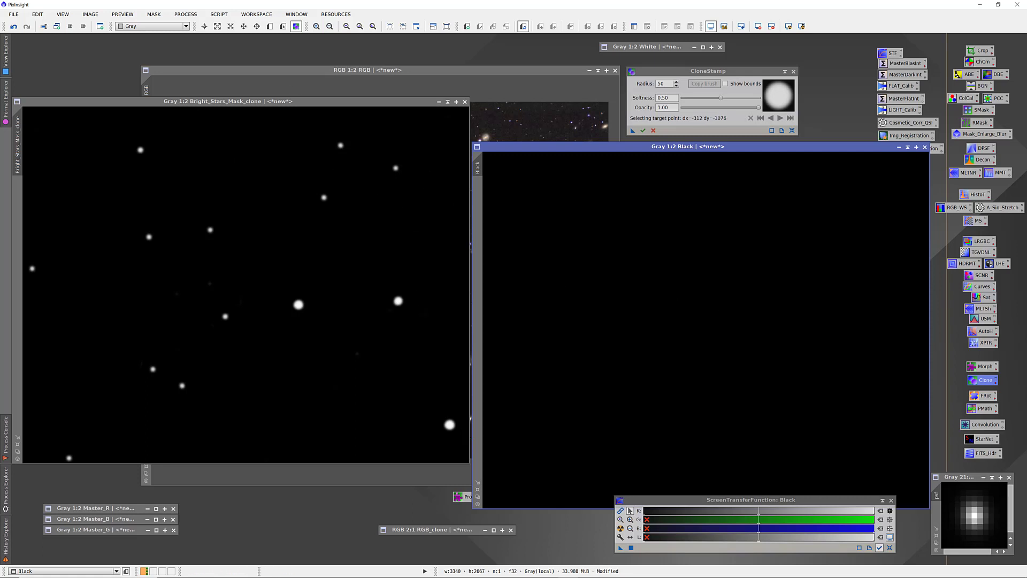
- Move the star mask duplicate slightly and clone black over two small stars in its lower-left part, committing the strokes
left_click_drag(319, 101, 332, 86)
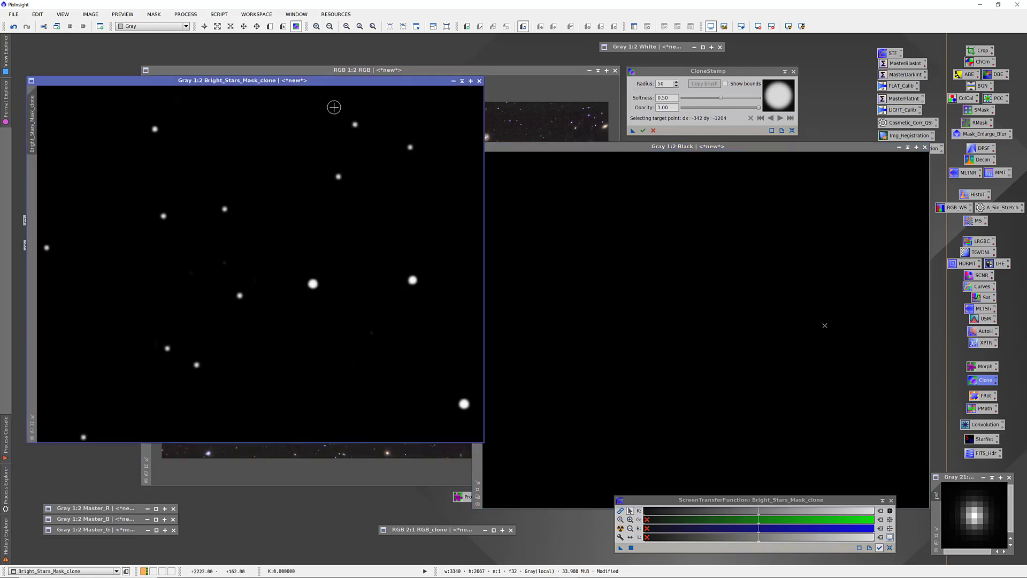
left_click(92, 432)
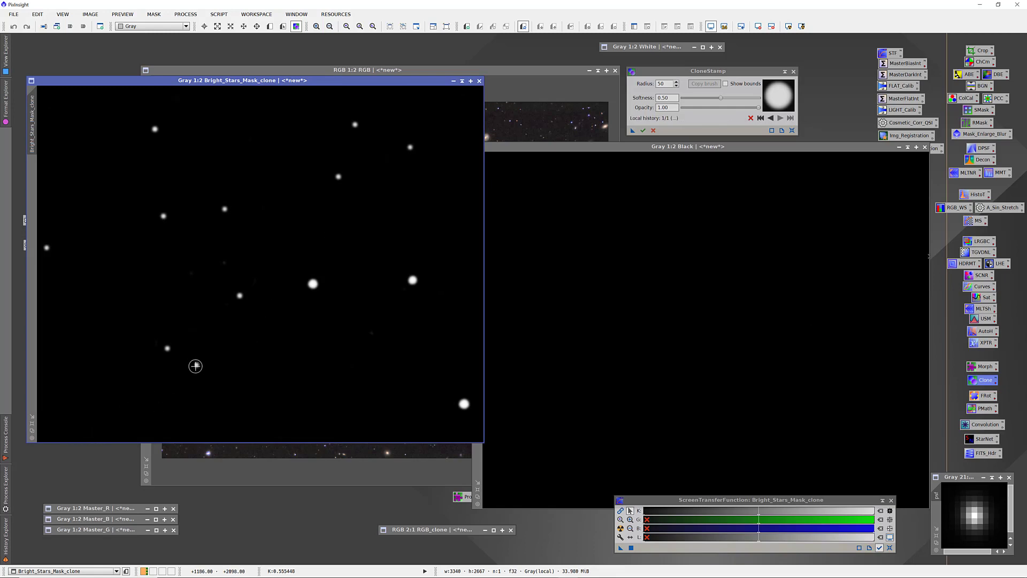
mouse_move(195, 366)
left_mouse_down()
mouse_move(164, 343)
mouse_move(165, 352)
left_mouse_up()
left_click(44, 247)
left_click(44, 246)
left_click(643, 130)
- Set a new CloneStamp source in the Black image and clone out the four remaining small stars along the mask duplicate's left side, committing the strokes
left_click(342, 240)
left_click(924, 469, "ctrl")
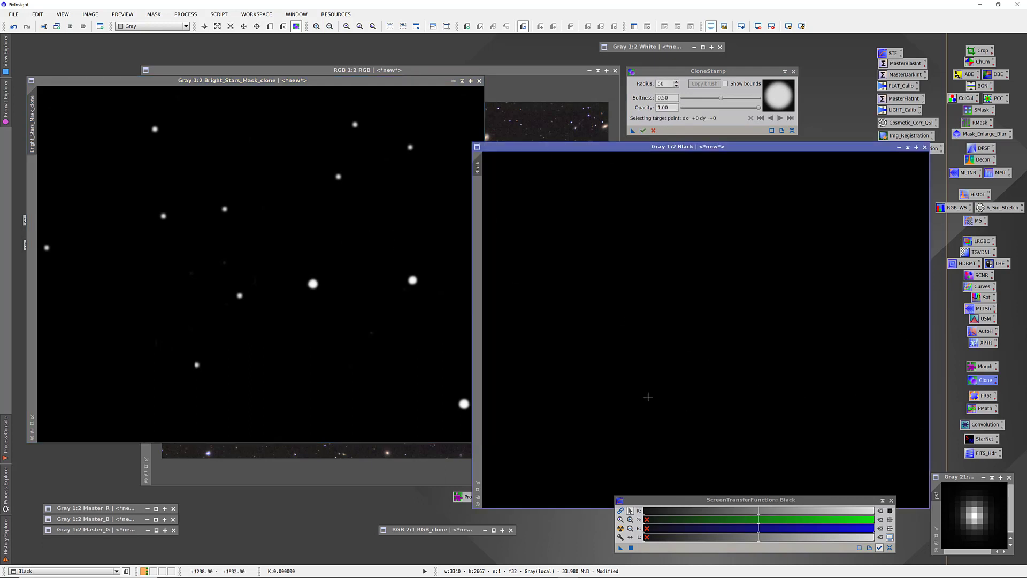
left_click(204, 365)
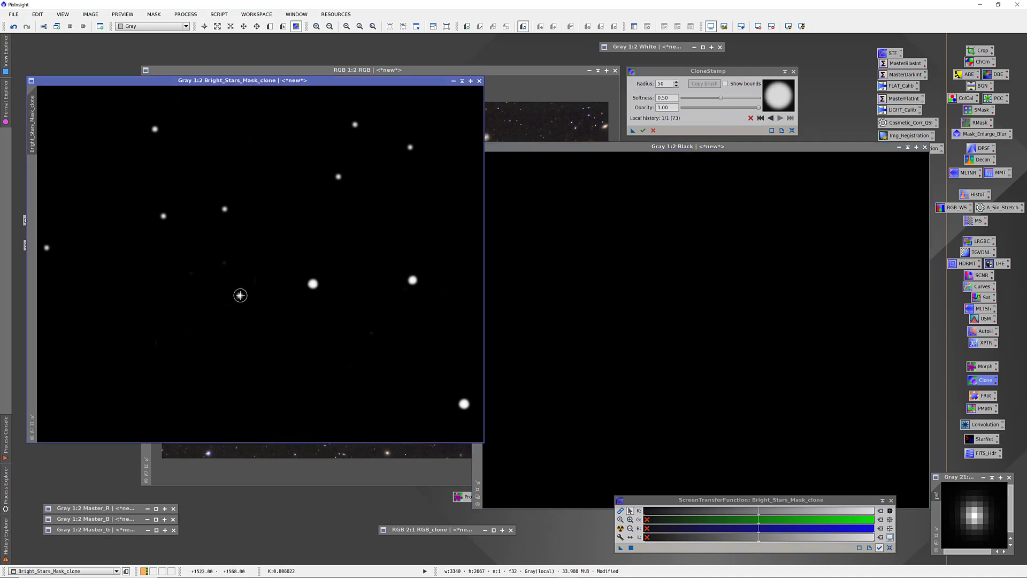
left_click(47, 247)
left_click(47, 246)
left_click(165, 220)
left_click(156, 134)
left_click(642, 130)
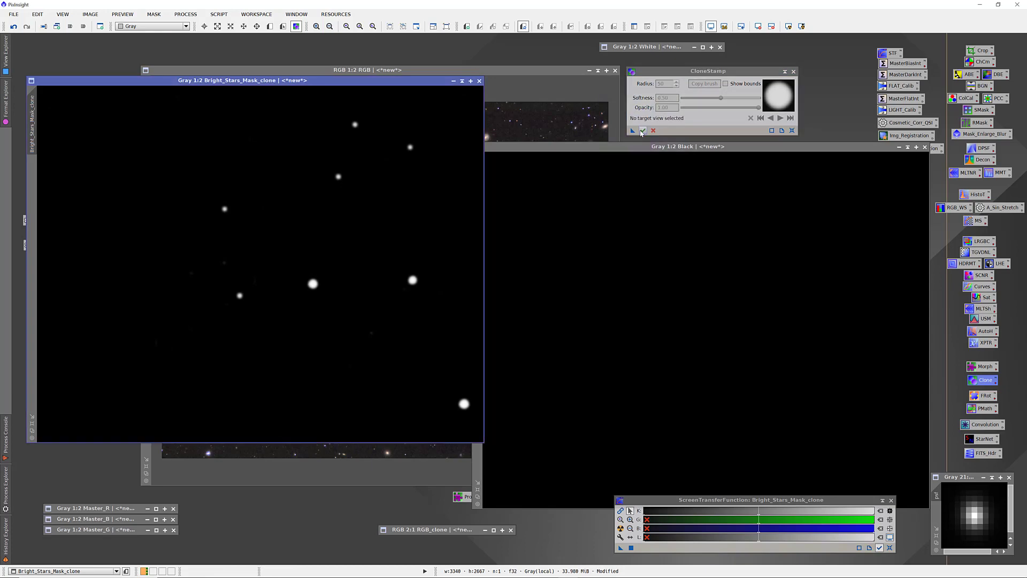
- Sample the Black image again, clone out the last five small stars in the mask duplicate, commit the strokes, and close CloneStamp
left_click(352, 195)
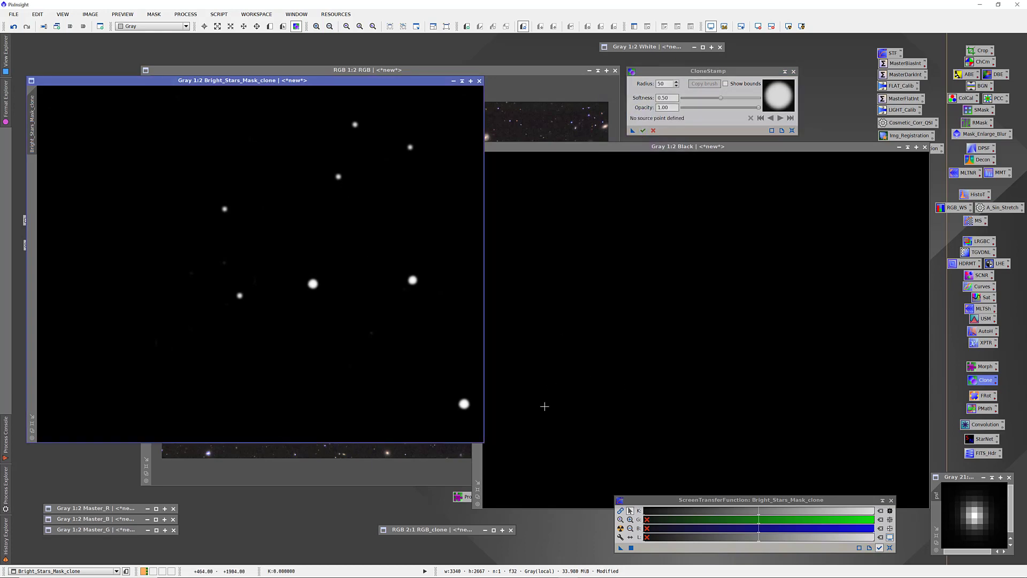
left_click(545, 461, "ctrl")
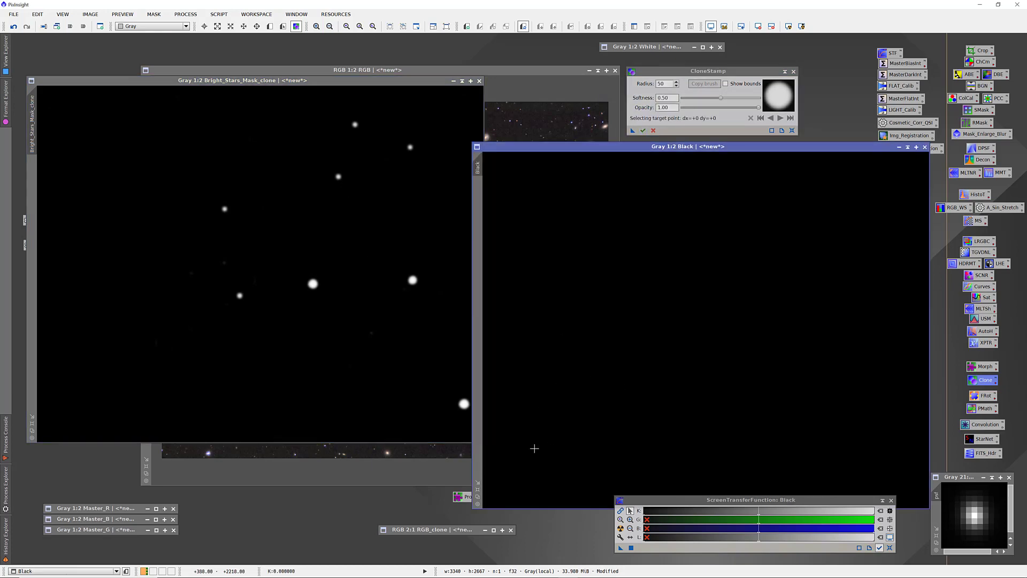
left_click(239, 294)
left_click(338, 177)
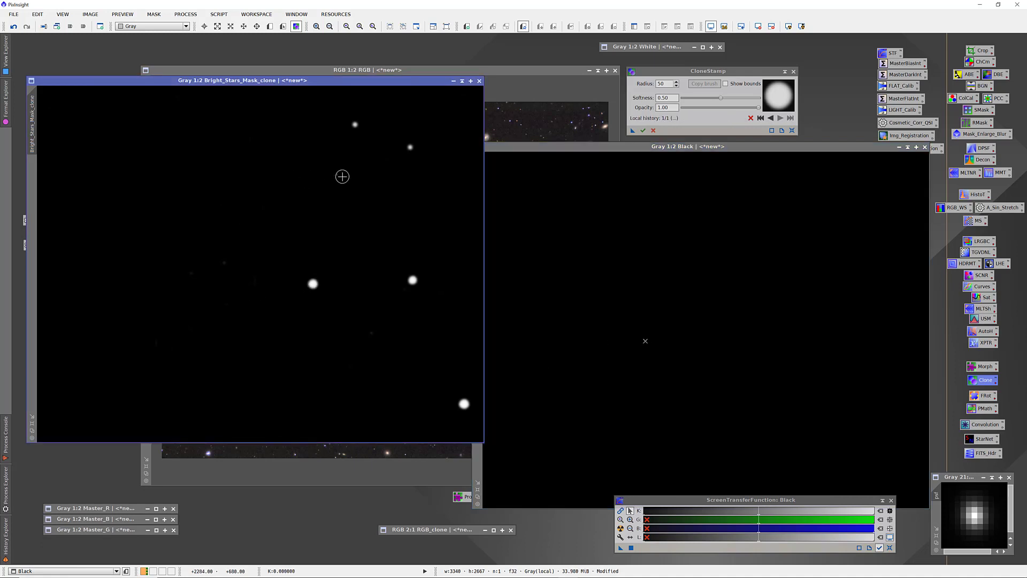
left_click(411, 147)
left_click(354, 125)
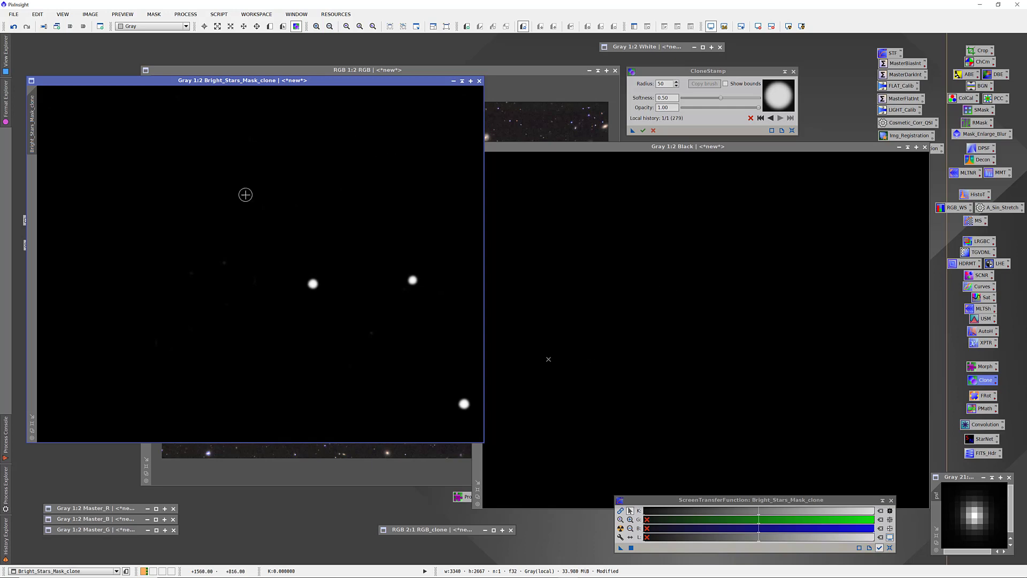
scroll(252, 205, "down", 1)
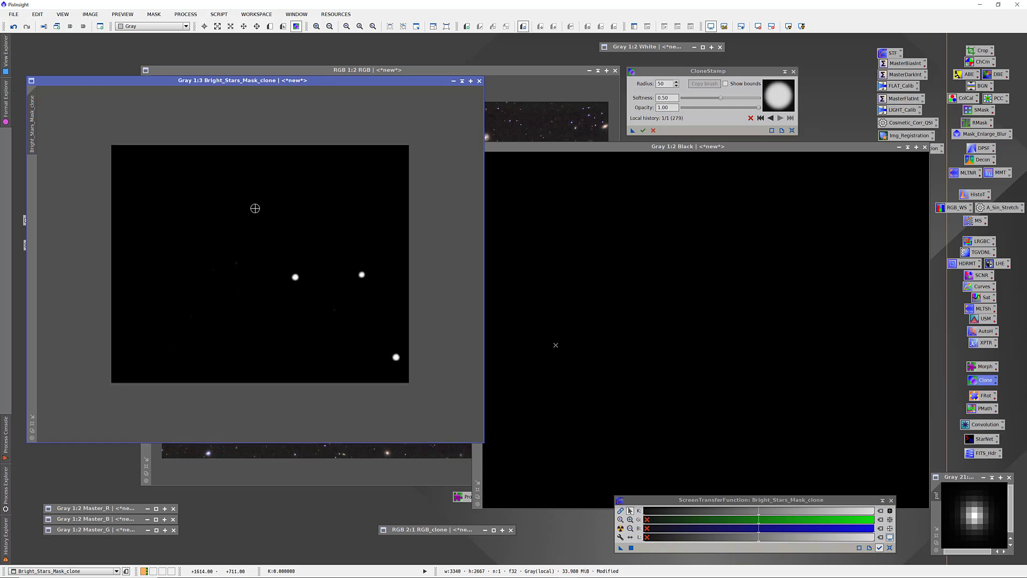
scroll(255, 208, "up", 1)
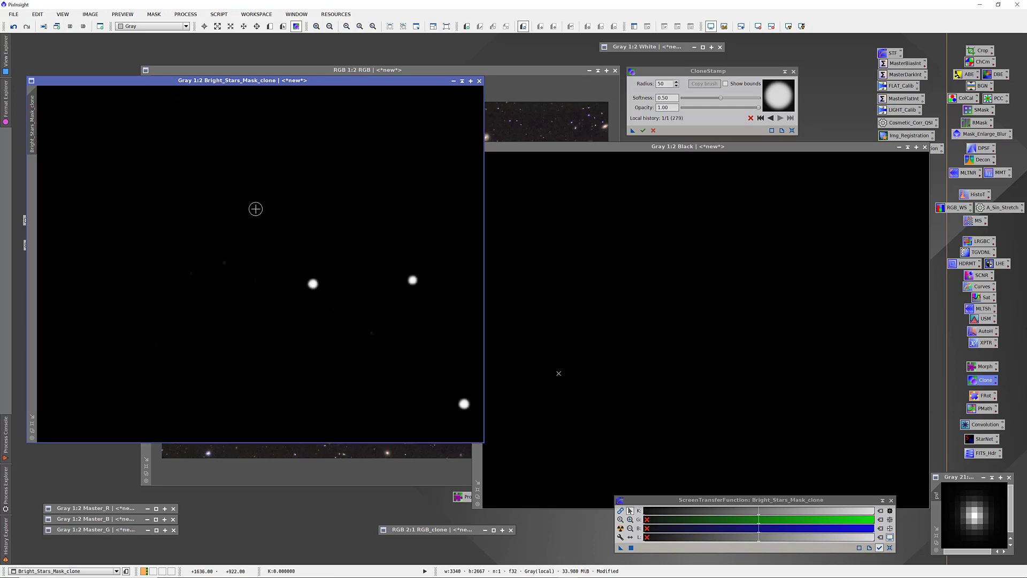
left_click(643, 130)
left_click(797, 78)
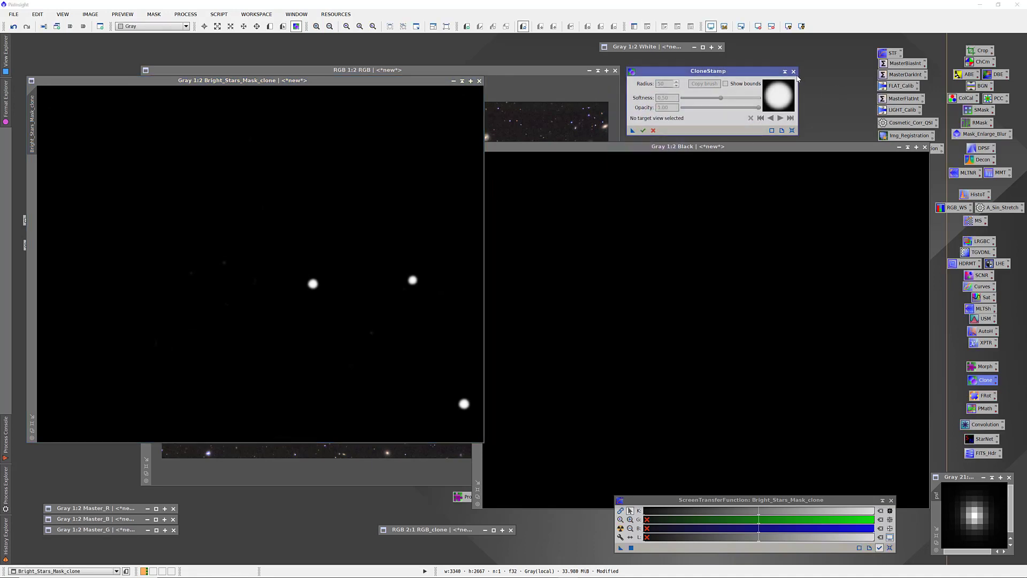
left_click(794, 71)
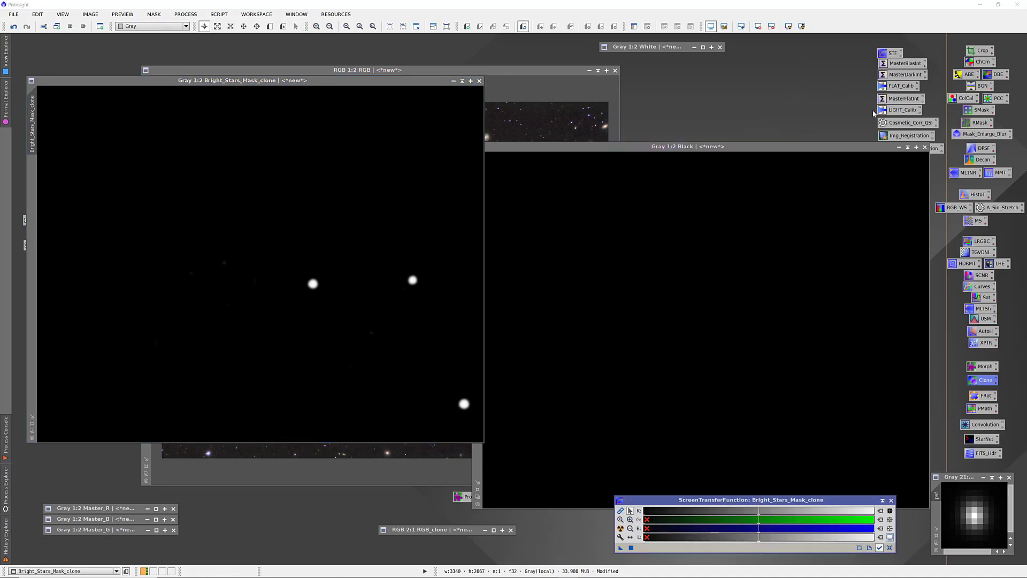
- Minimize the Black image, fit the RGB window to its image, and align Bright_Stars_Mask_clone exactly over it
left_click(907, 147)
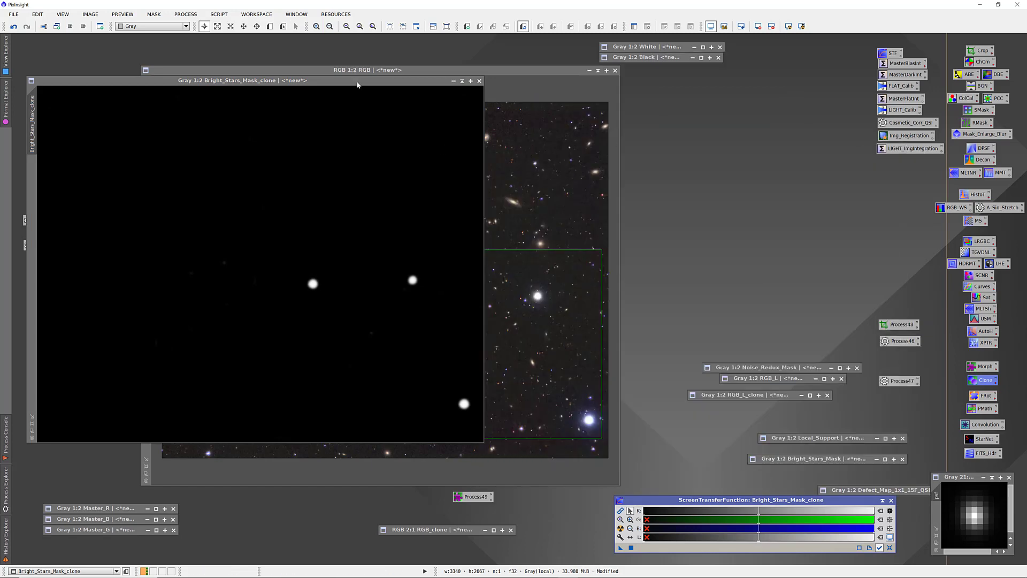
left_click_drag(357, 85, 596, 98)
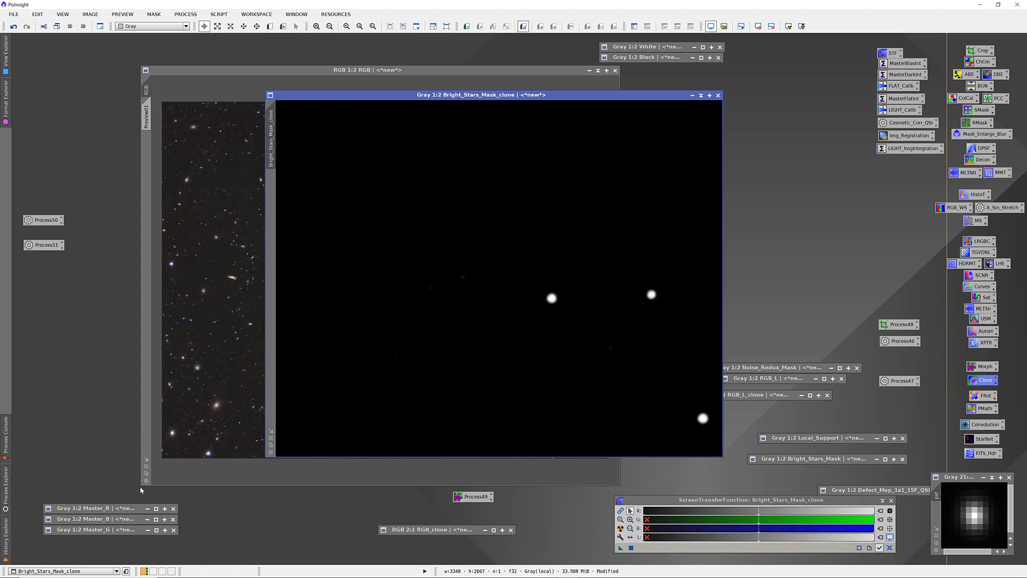
left_click(147, 466)
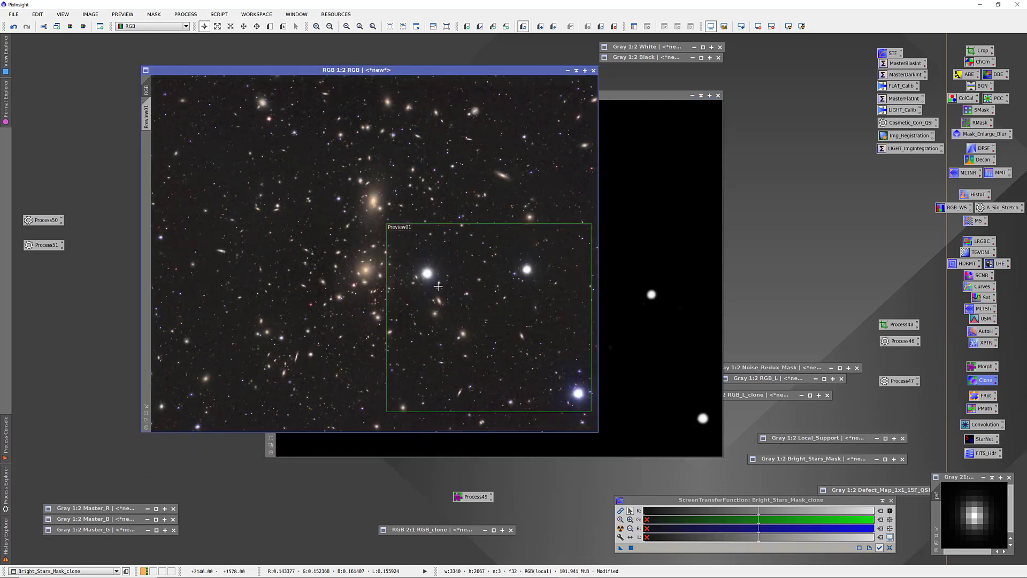
left_click(627, 99)
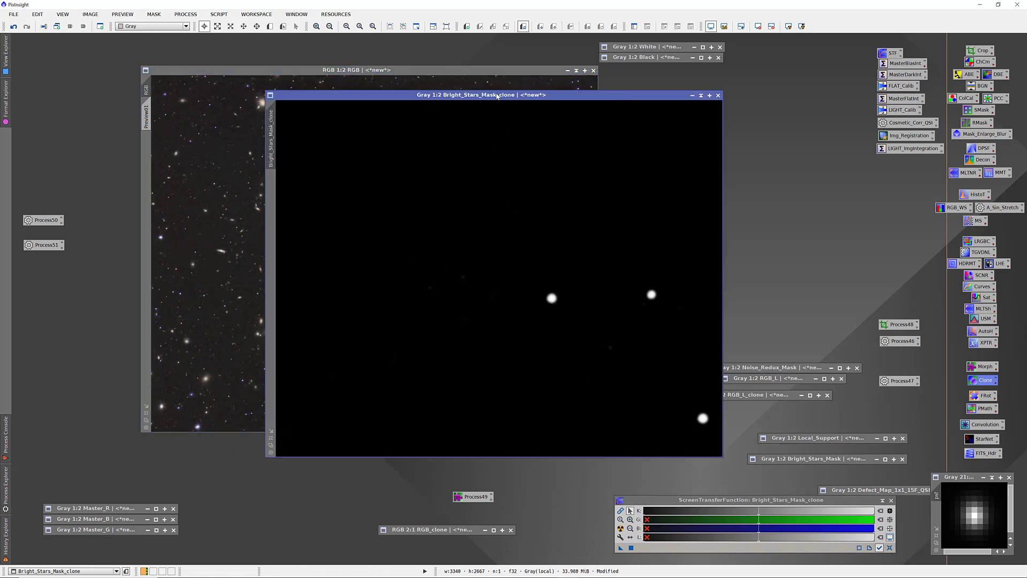
left_click_drag(497, 96, 375, 69)
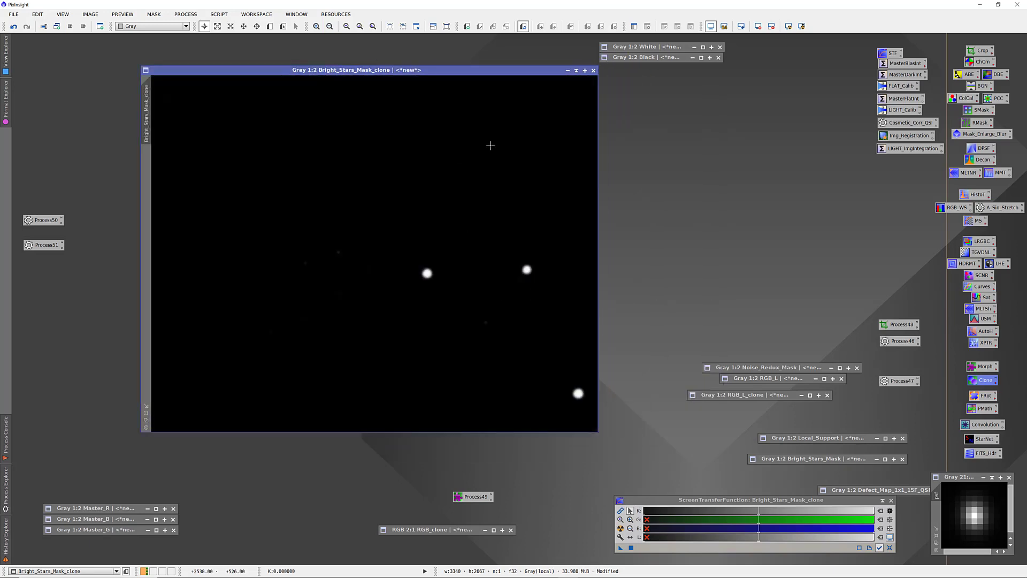
- Alternate between the overlaid RGB image and star mask to compare the positions of the three bright stars
key("ctrl+Page_Up")
key("ctrl+Page_Down")
key("ctrl+Page_Up")
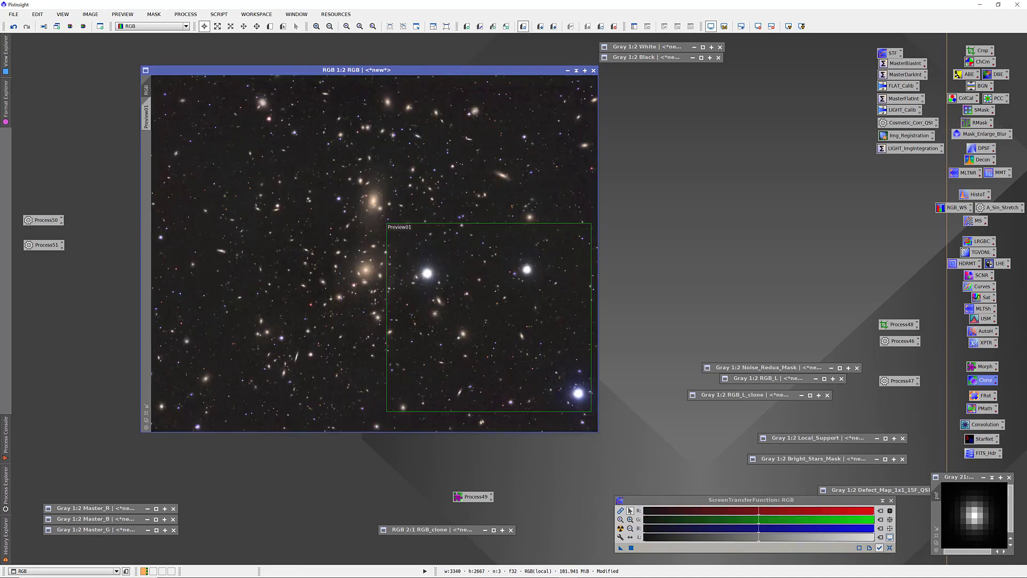
key("ctrl+Page_Down")
key("ctrl+Page_Up")
key("ctrl+Page_Down")
key("ctrl+Page_Up")
key("ctrl+Page_Down")
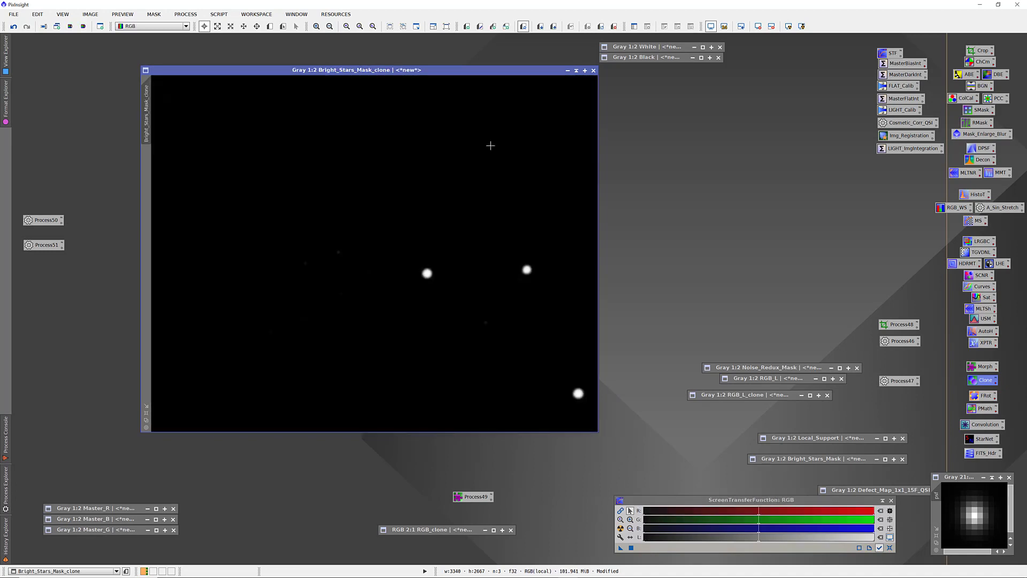
key("ctrl+Page_Up")
key("ctrl+Page_Down")
key("ctrl+Page_Up")
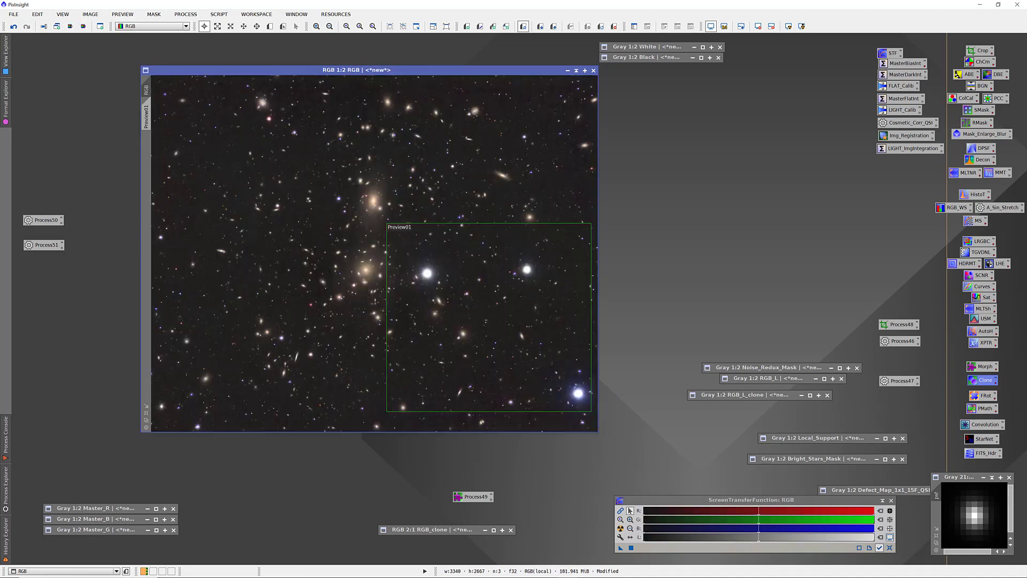
- Show the RGB image's three bright stars at 1:1, transfer the same view to the mask duplicate, and align both windows
scroll(475, 286, "up", 1)
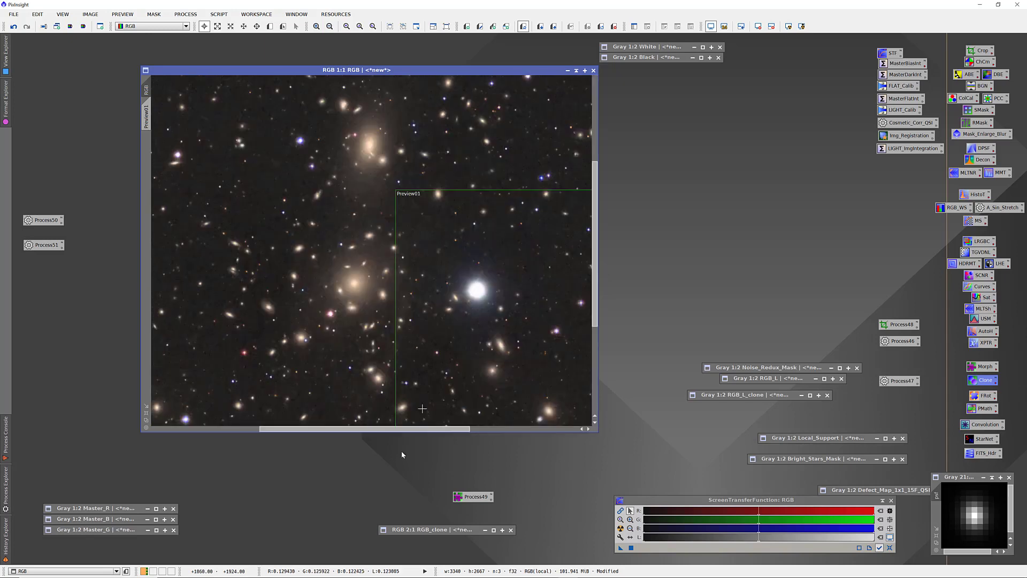
left_click_drag(412, 431, 520, 431)
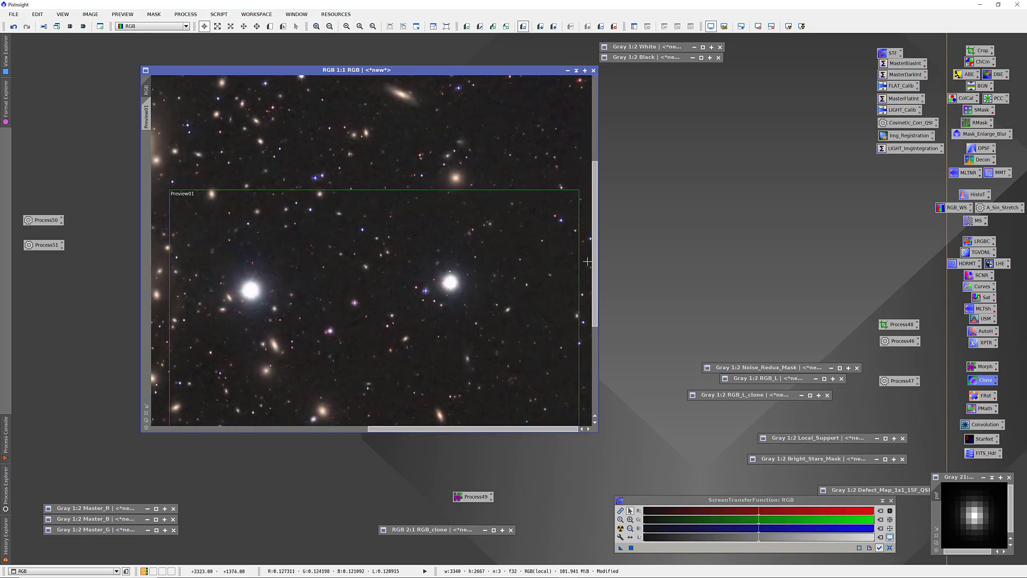
left_click_drag(597, 258, 597, 335)
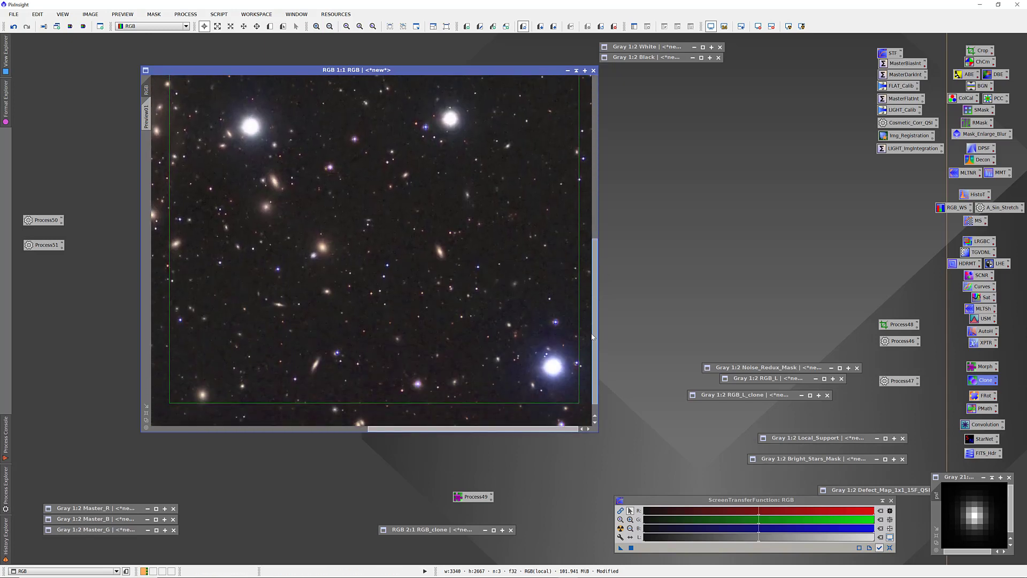
left_click_drag(307, 71, 371, 82)
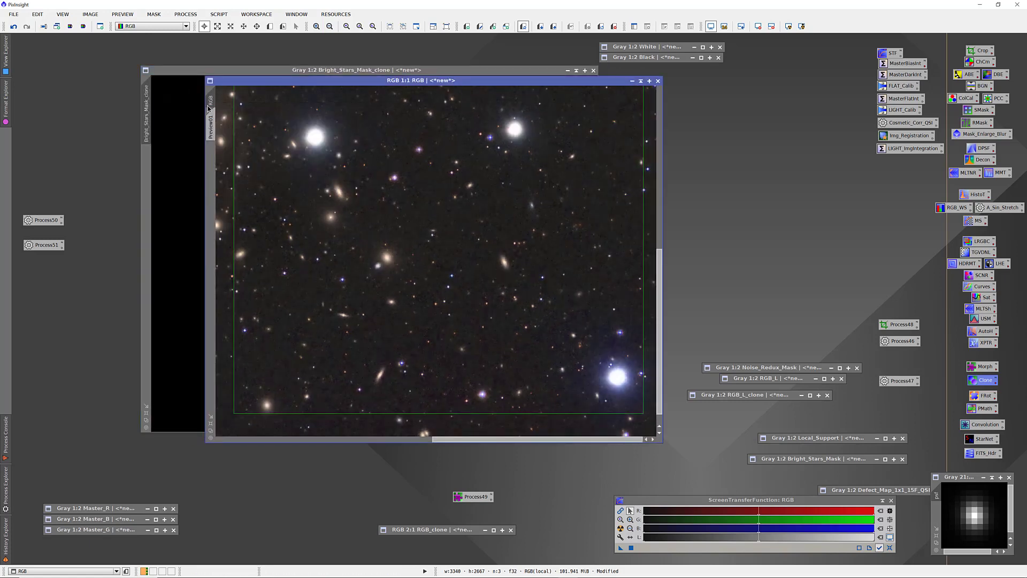
left_click_drag(209, 100, 146, 113)
left_click(216, 70)
left_click_drag(217, 70, 266, 79)
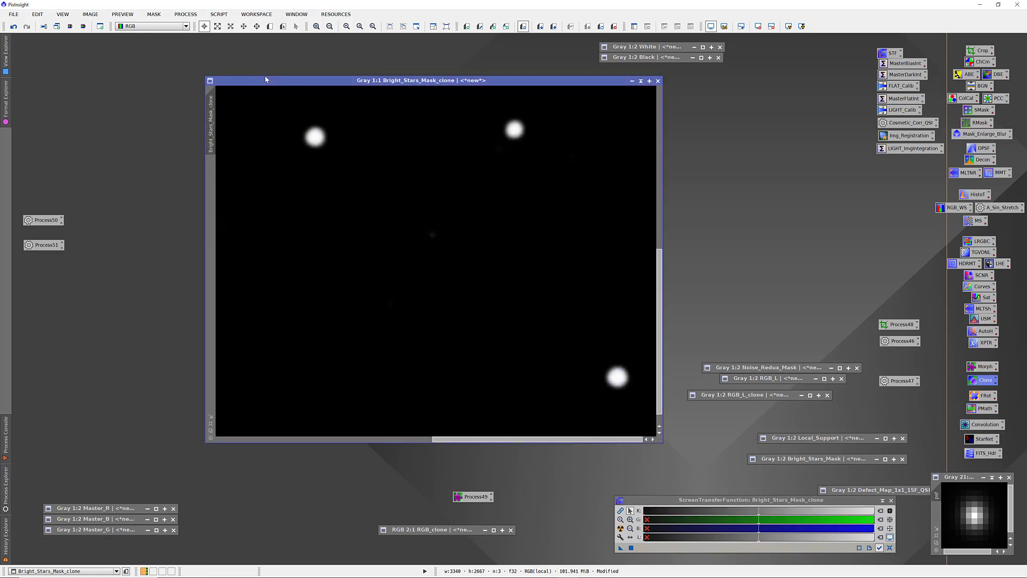
- Switch repeatedly between the RGB image and the mask at 1:1 to compare each bright star's size with its mask spot
key("ctrl+Tab")
key("ctrl+Tab")
key("ctrl+Tab")
key("ctrl+Tab")
key("ctrl+Tab")
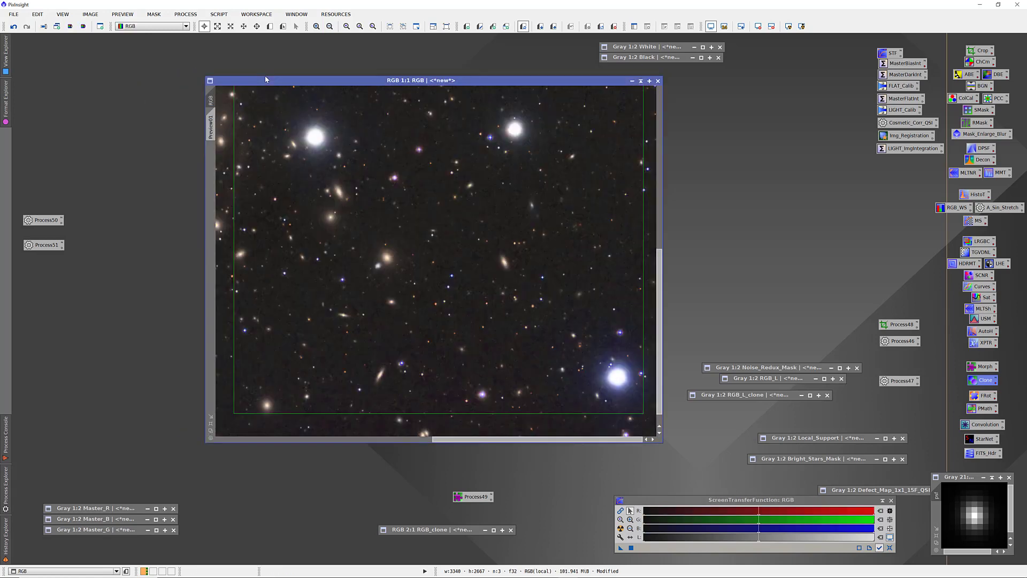
key("ctrl+Tab")
key("ctrl+Tab")
key("ctrl+Tab")
key("ctrl+Tab")
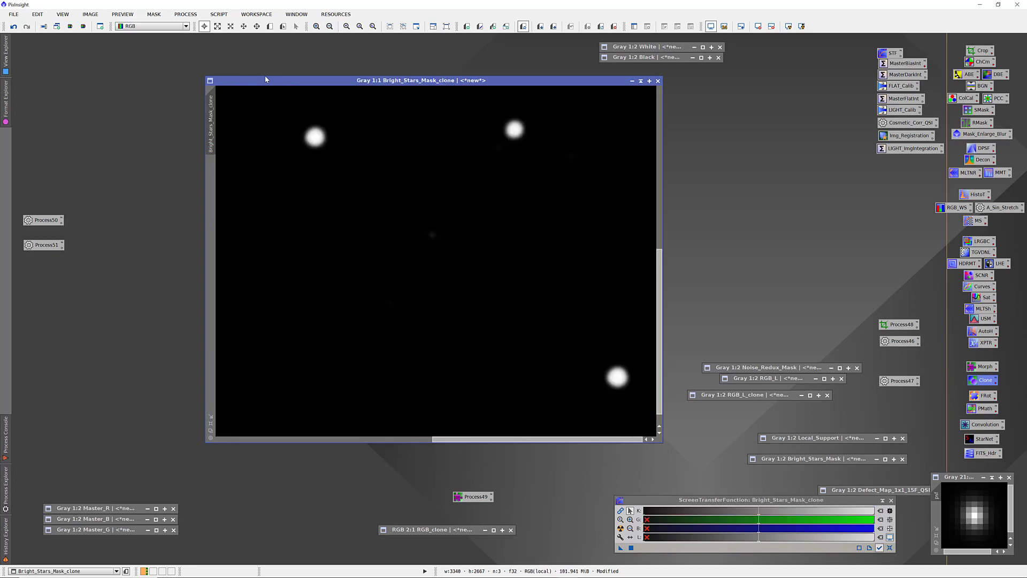
key("ctrl+Tab")
key("ctrl+Tab")
key("ctrl+Tab")
key("ctrl+Tab")
key("ctrl+Tab")
key("ctrl+Tab")
key("ctrl+Tab")
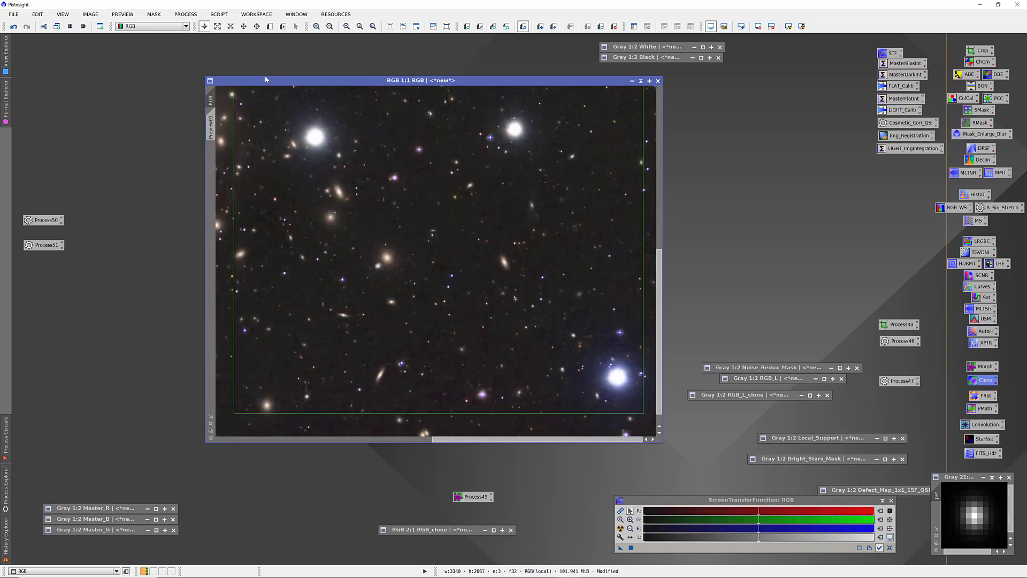
key("ctrl+Tab")
key("ctrl+Tab")
key("ctrl+Tab")
key("ctrl+Tab")
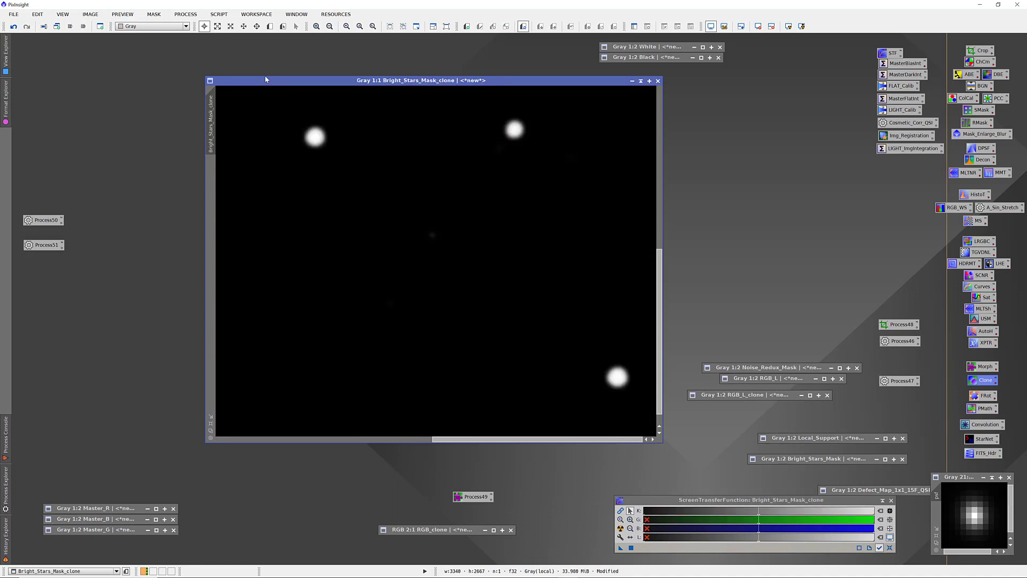
- Examine the edge and brightness of one bright star spot in Bright_Stars_Mask_clone at 3:1
scroll(307, 108, "up", 2)
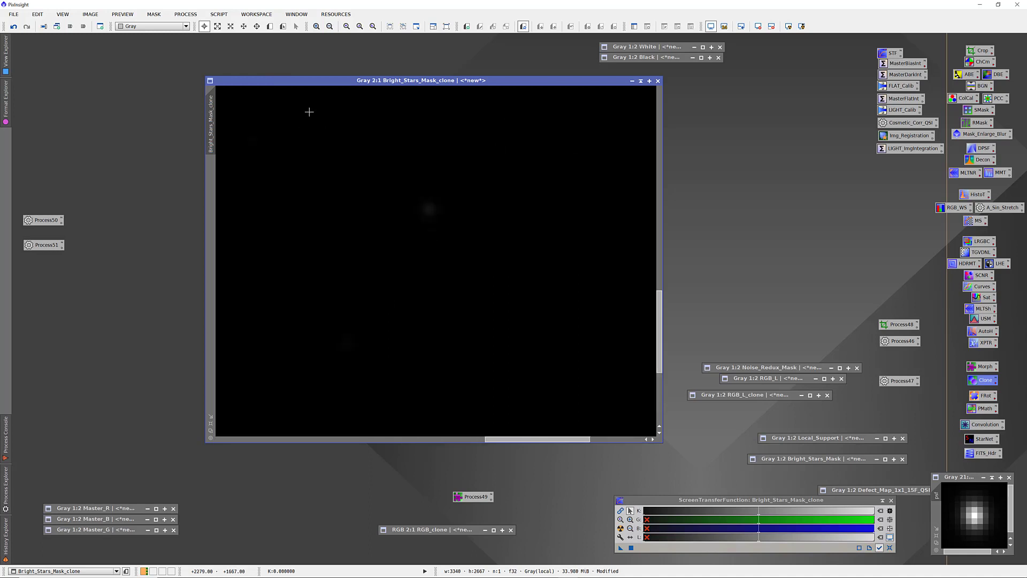
key("space")
left_click_drag(351, 131, 429, 294)
left_click_drag(278, 83, 128, 120)
left_click(319, 139)
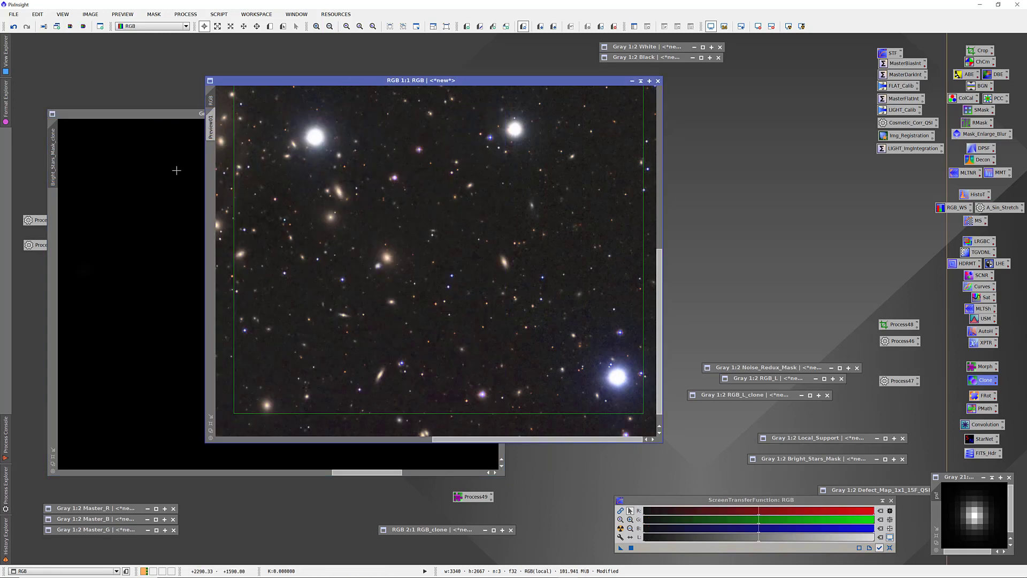
left_click(173, 197)
left_click_drag(173, 197, 357, 321)
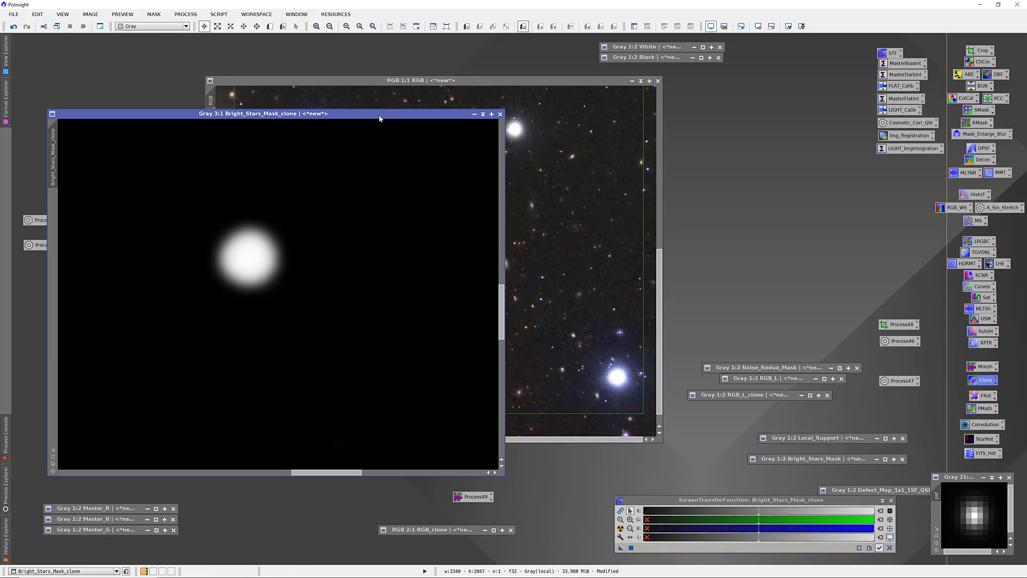
- Apply Bright_Stars_Mask_clone as the mask of the RGB image and bring RGB to the front
left_click_drag(377, 113, 623, 101)
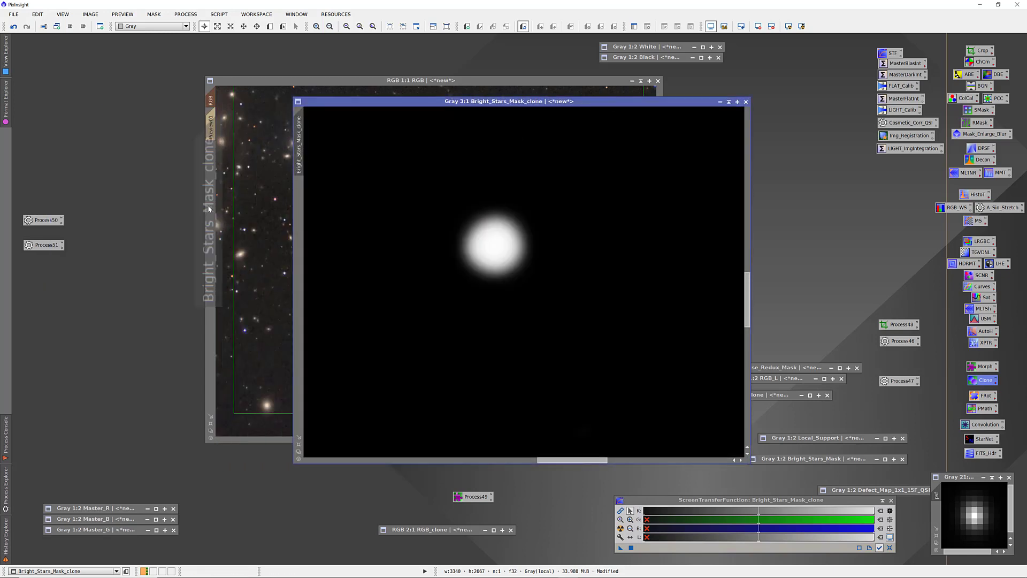
left_click(278, 80)
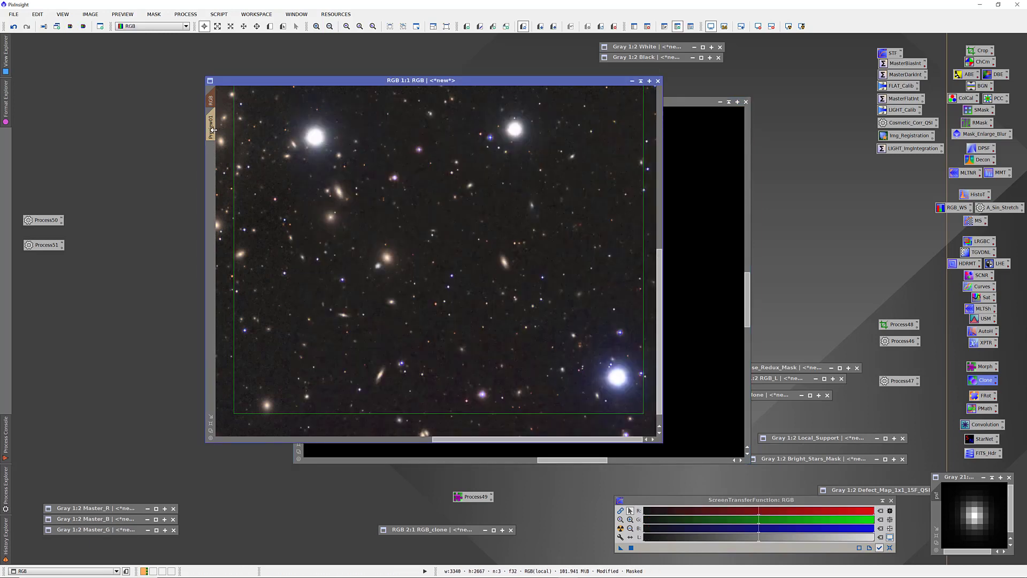
- Show the mask overlay on the RGB image to check which stars are exposed, and hide it again
mouse_move(213, 130)
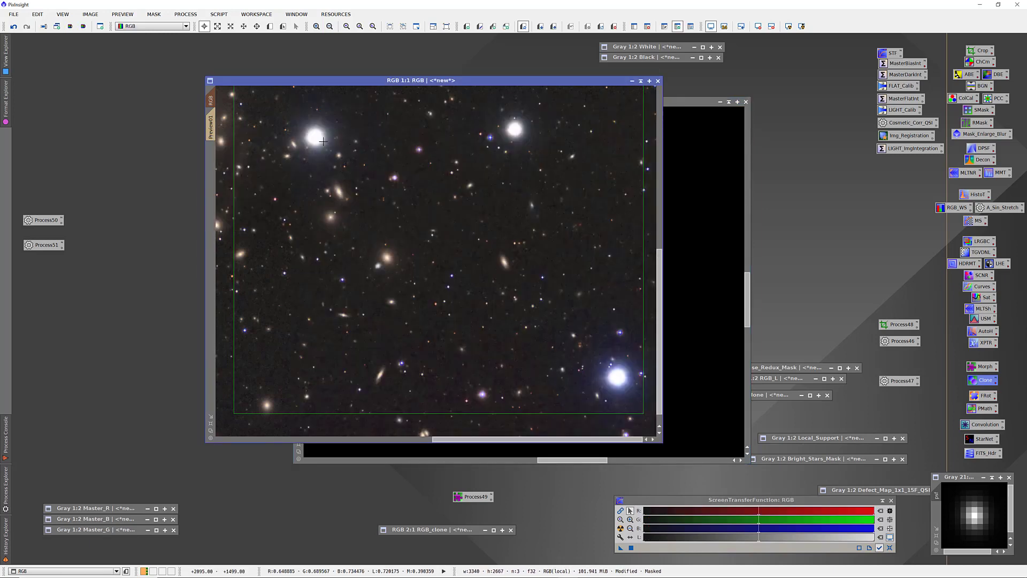
key("ctrl+k")
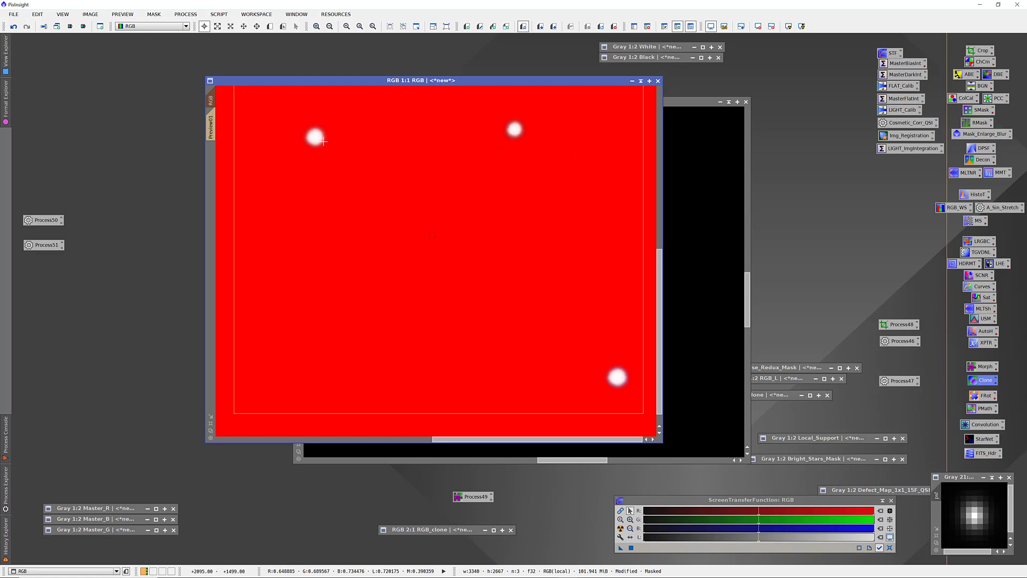
key("ctrl+k")
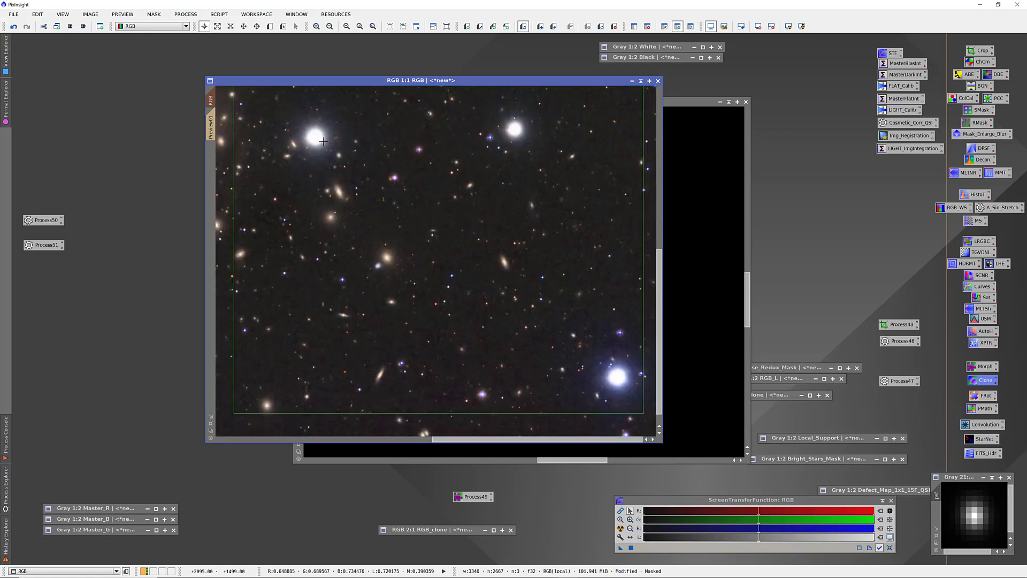
- Show Preview01 of the RGB image, minimize the mask window, and open HistogramTransformation with a real-time preview
left_click(211, 128)
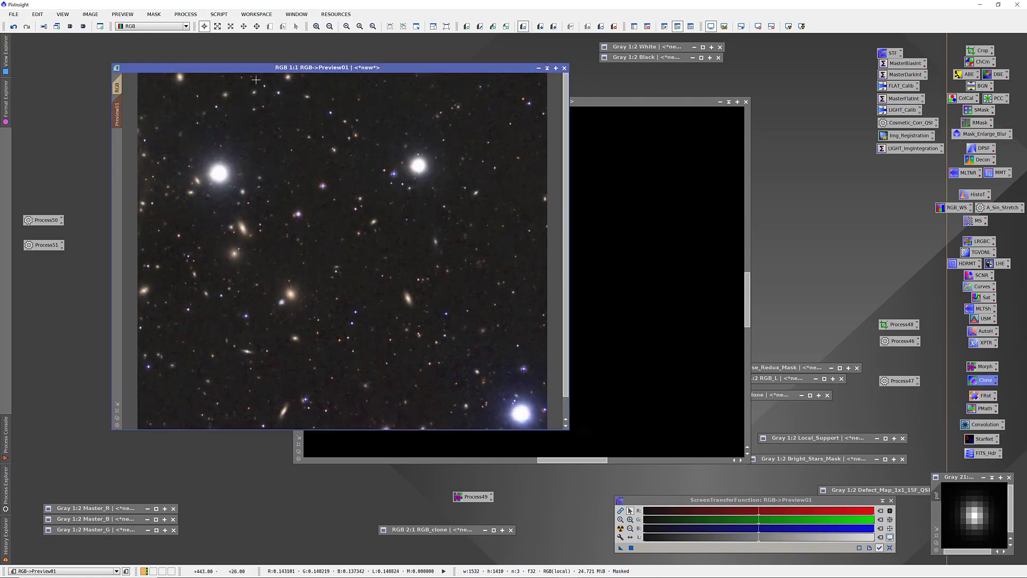
left_click(729, 101)
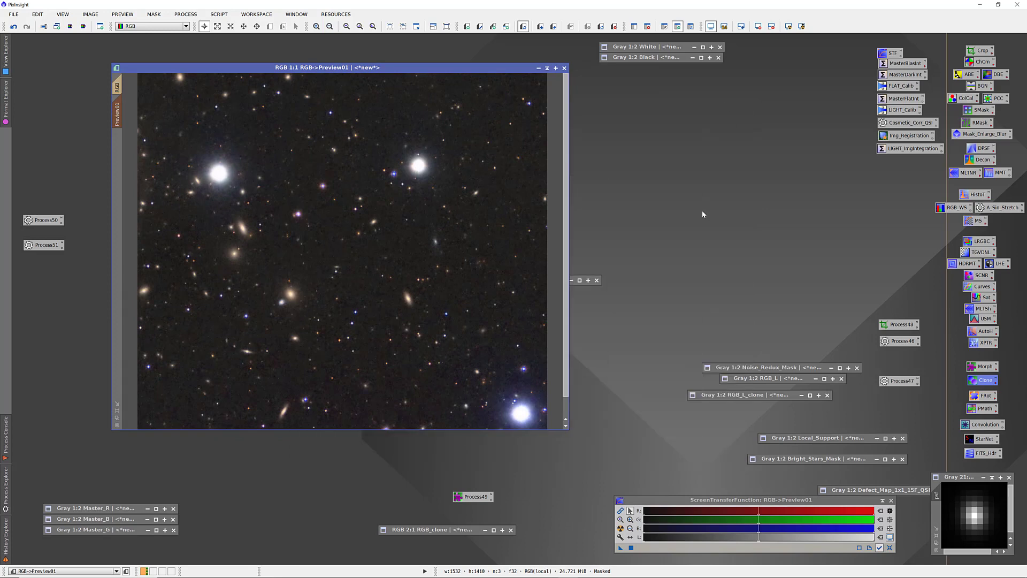
left_click(982, 288)
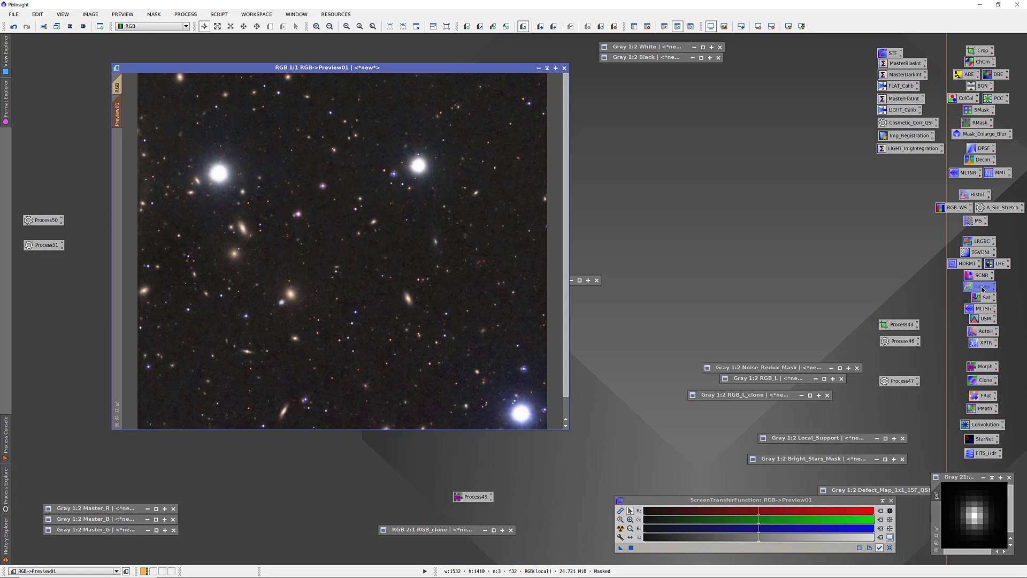
double_click(975, 195)
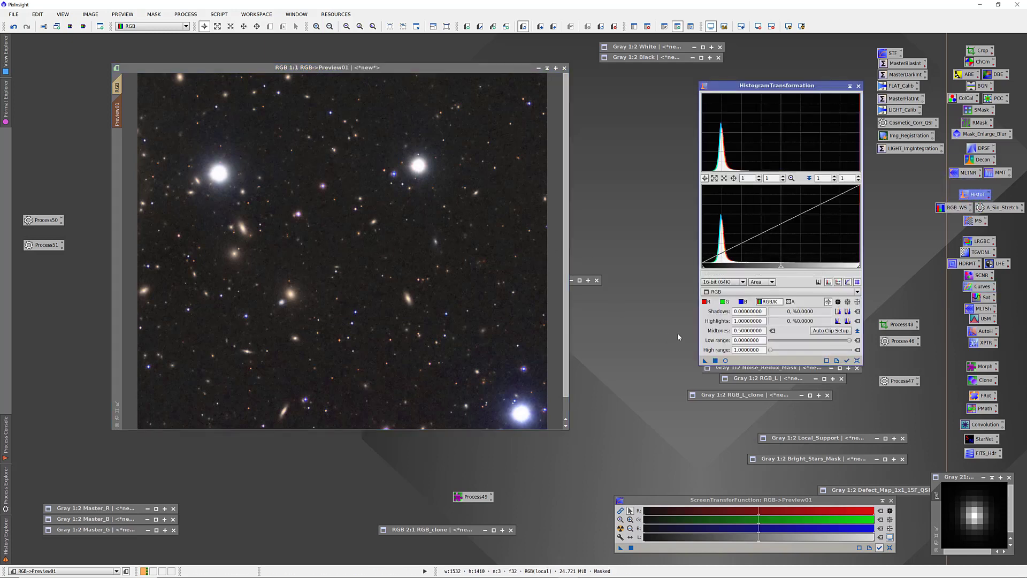
left_click(725, 360)
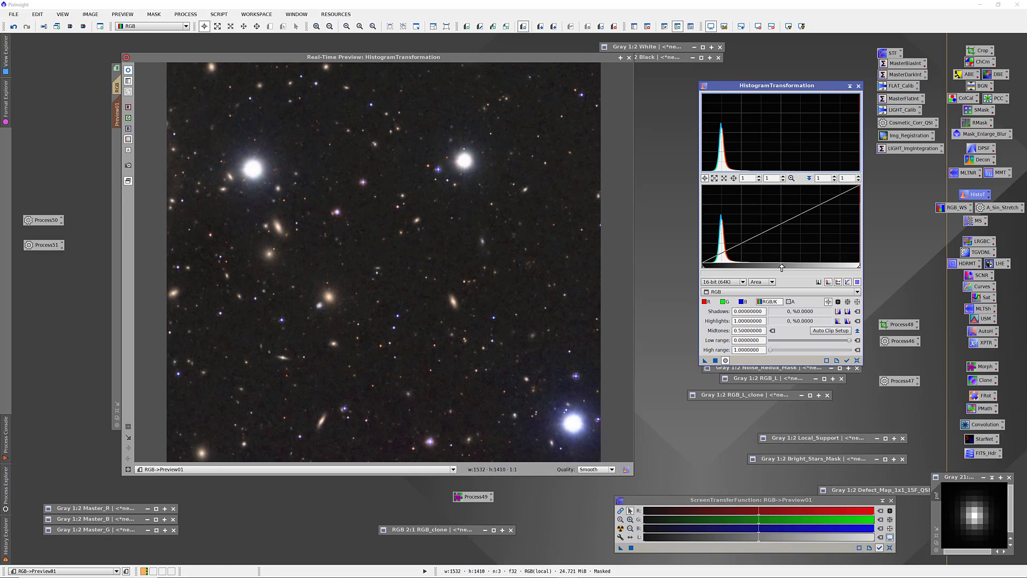
- Try darkening the bright stars by shifting the HistogramTransformation midtones and shadows, and reset both
mouse_move(782, 267)
left_mouse_down()
mouse_move(858, 268)
mouse_move(803, 261)
left_mouse_up()
left_click(856, 361)
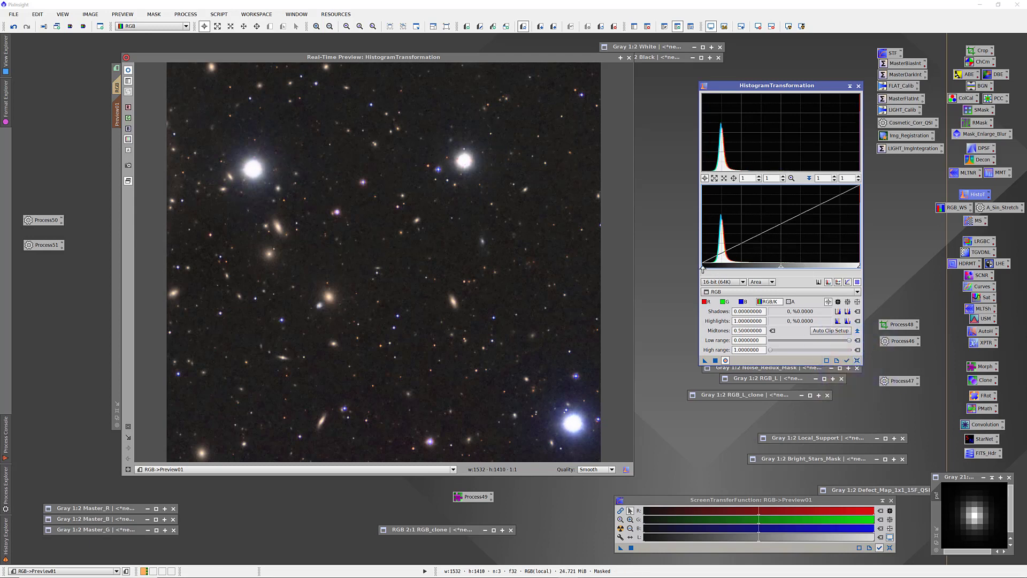
mouse_move(702, 269)
left_mouse_down()
mouse_move(764, 261)
mouse_move(690, 255)
left_mouse_up()
- Try a high range of 1.4 on the preview's bright stars, restore it to 1.0, and close the real-time preview
left_click_drag(771, 351, 774, 352)
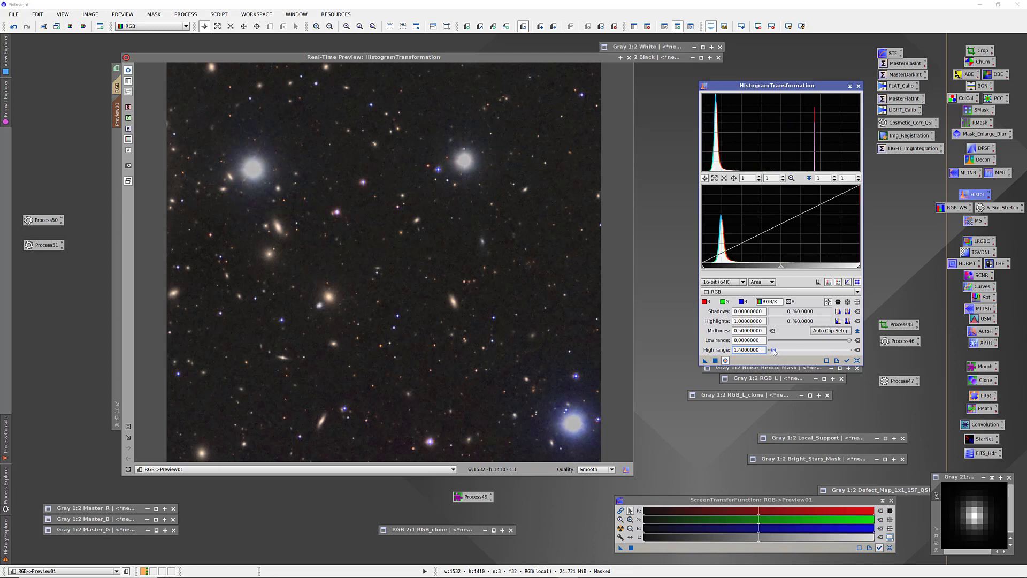
mouse_move(773, 352)
left_mouse_down()
mouse_move(807, 350)
mouse_move(769, 349)
left_mouse_up()
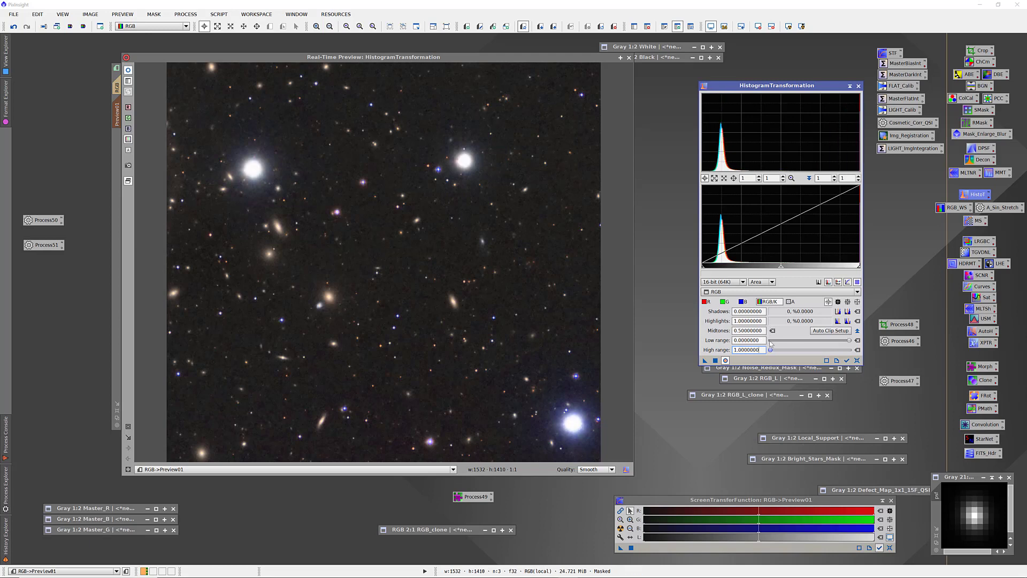
left_click_drag(770, 350, 773, 351)
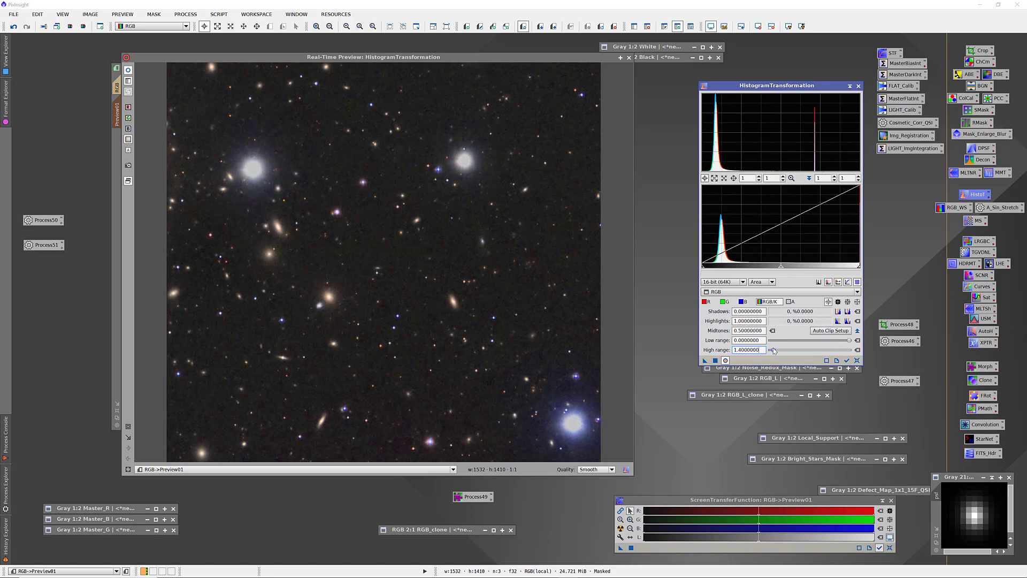
left_click_drag(773, 350, 765, 346)
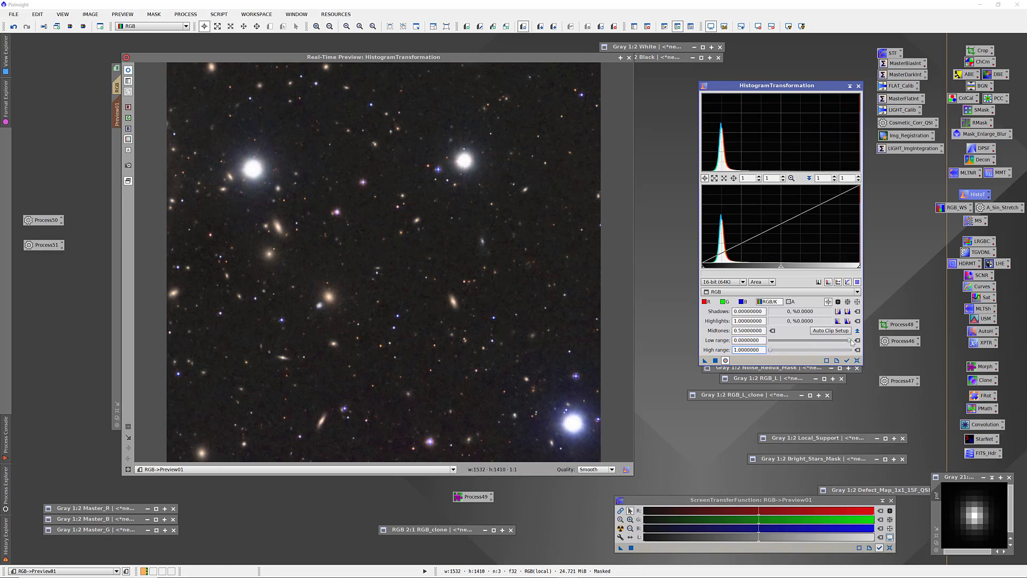
mouse_move(851, 341)
left_mouse_down()
mouse_move(815, 342)
mouse_move(851, 341)
left_mouse_up()
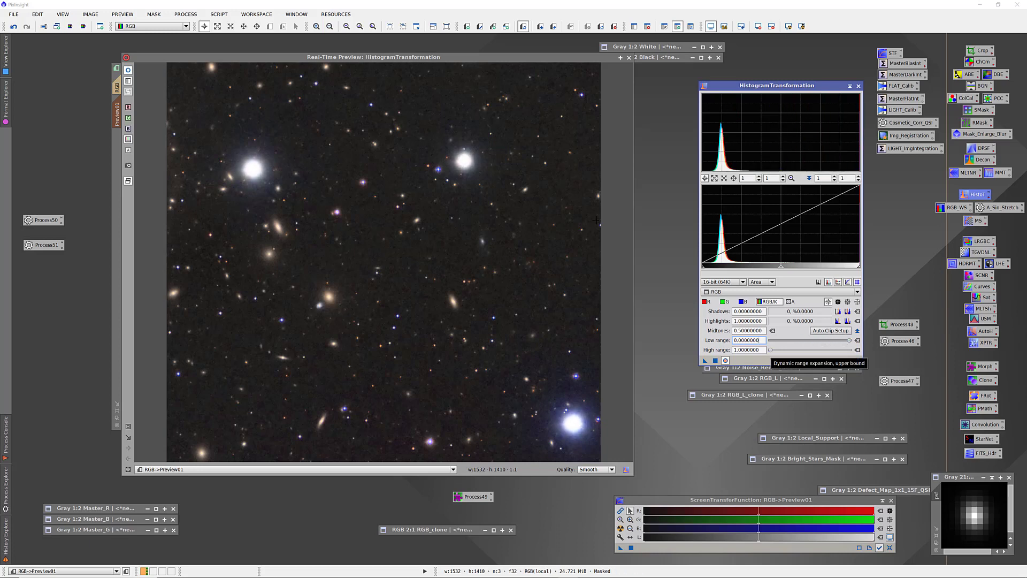
left_click(629, 58)
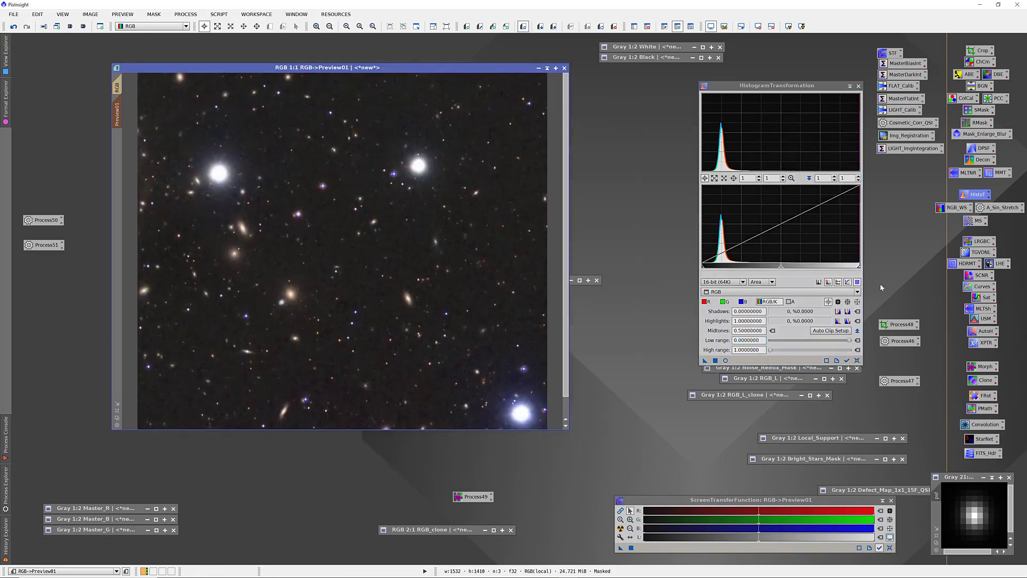
- Try a darkening lightness curve in CurvesTransformation with a point at input 0.62775, output 0.37225, and reset it
double_click(982, 287)
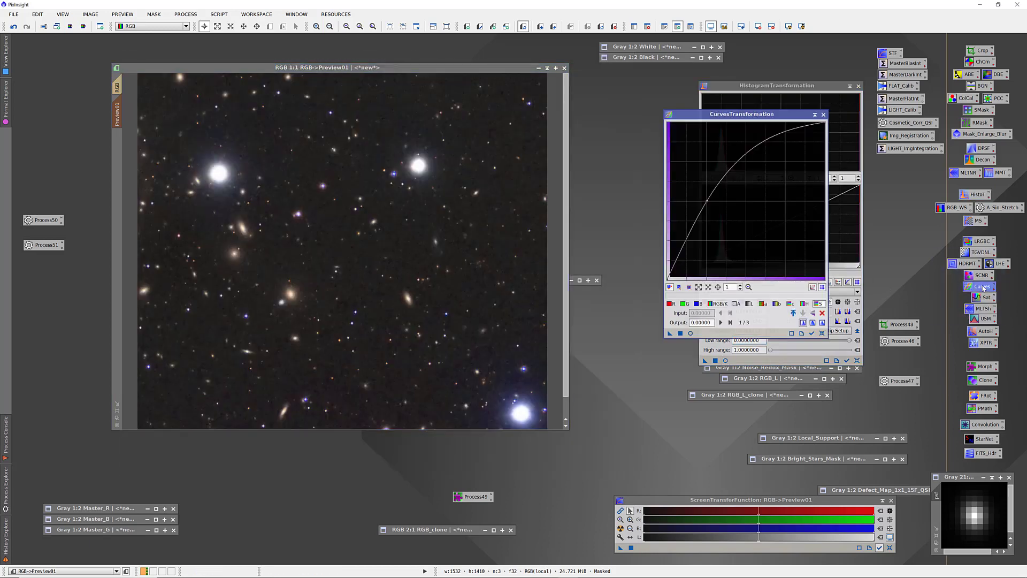
left_click(822, 333)
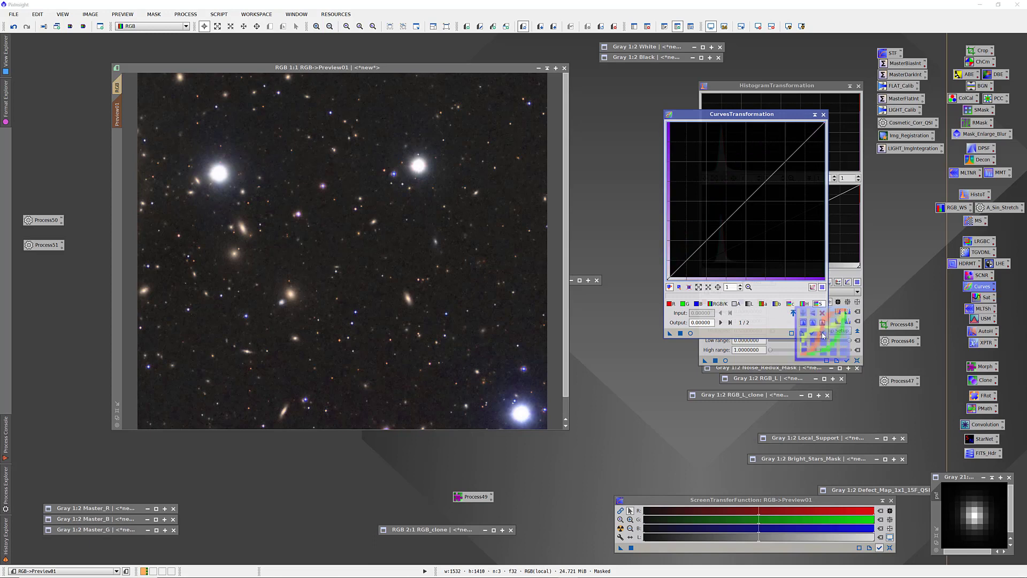
left_click(751, 304)
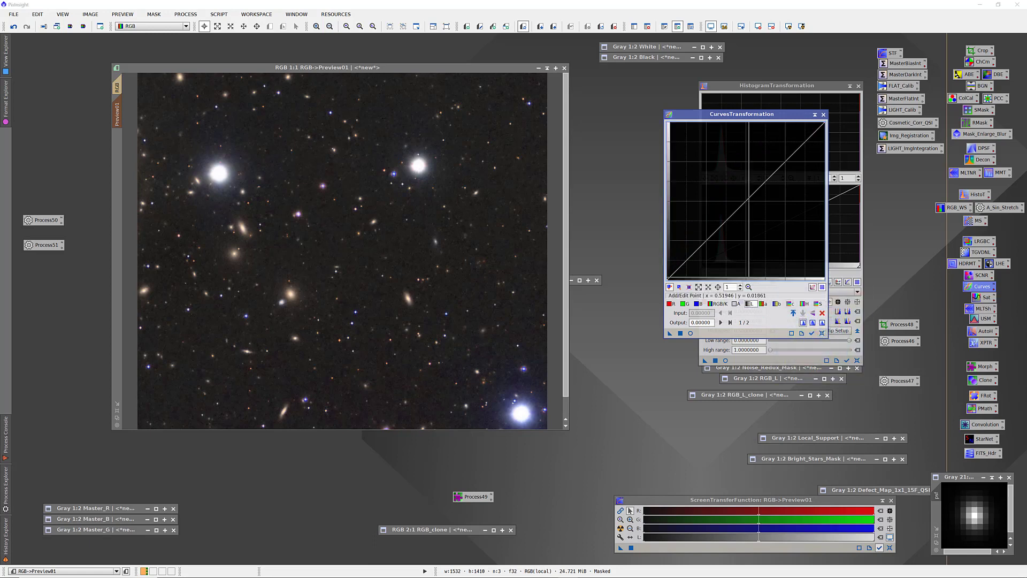
left_click_drag(747, 200, 765, 221)
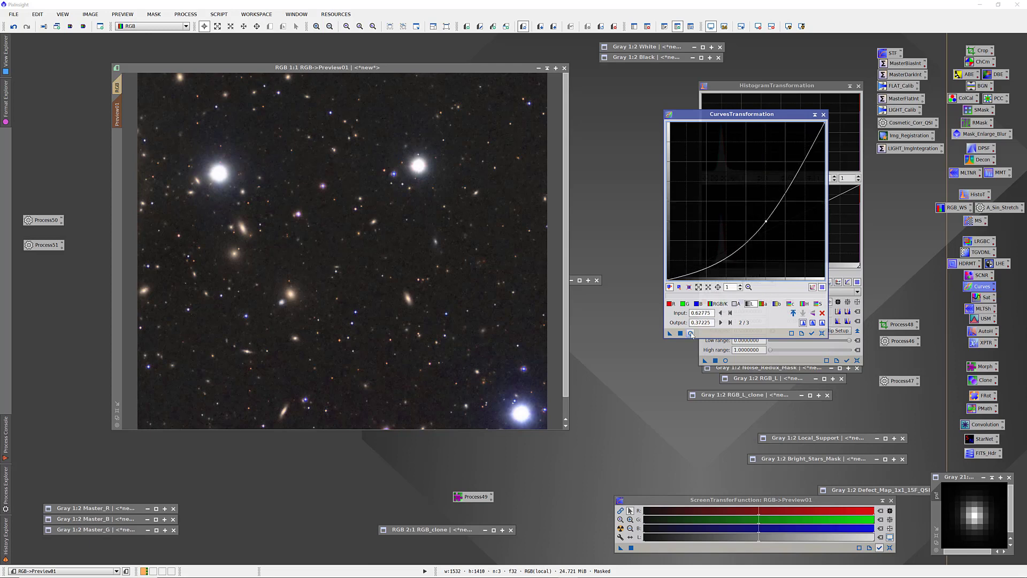
left_click(822, 333)
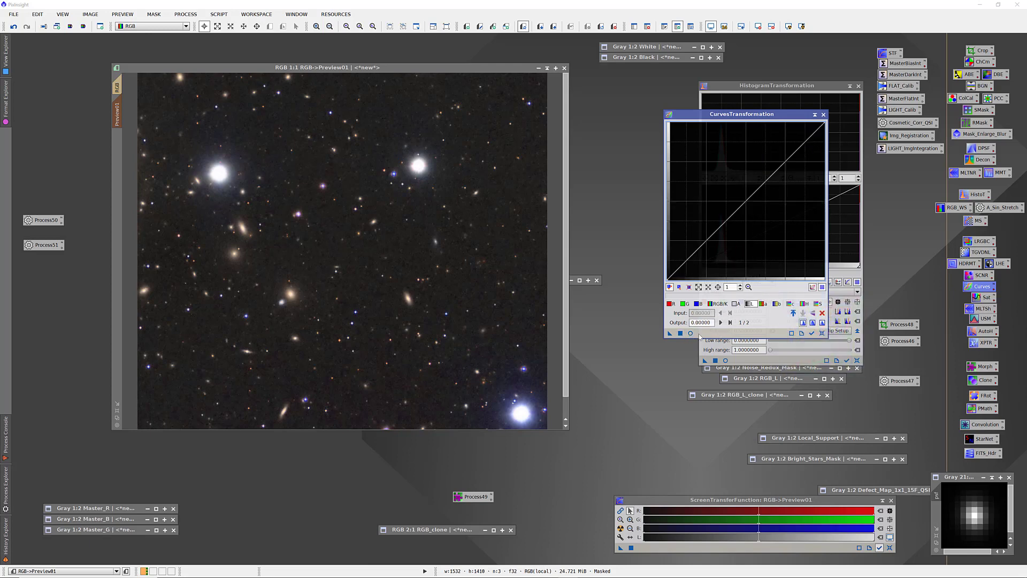
- Preview a steep lightness curve through 0.83926, 0.21320, reset it, and try an alpha curve through 0.14721, 0.42978
left_click(690, 333)
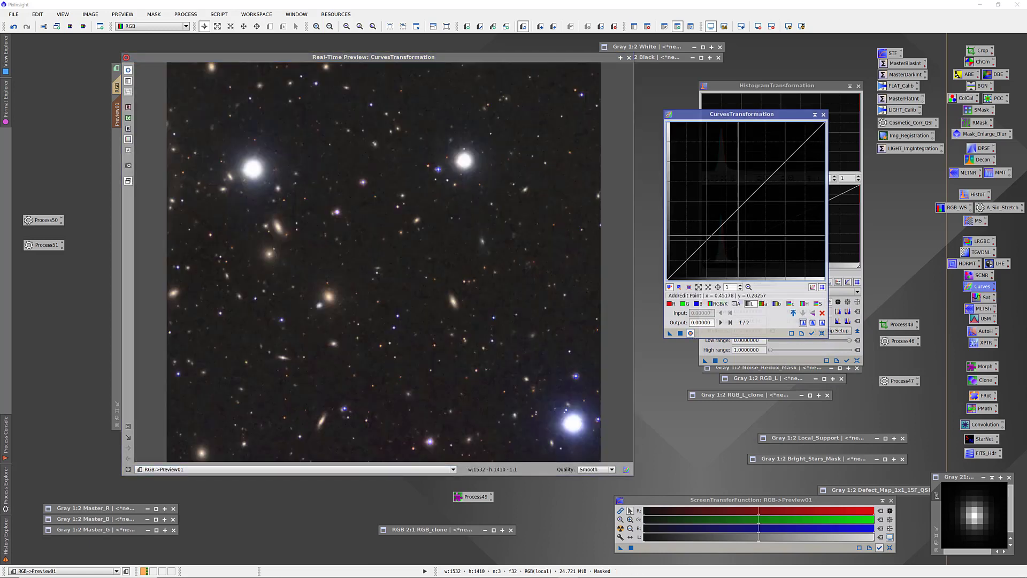
left_click_drag(745, 202, 800, 246)
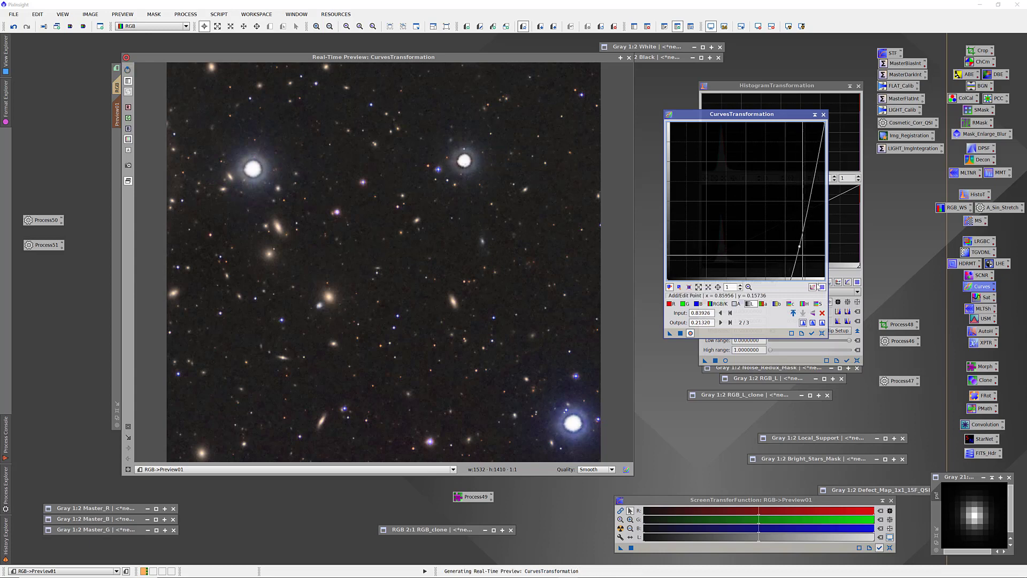
left_click(822, 333)
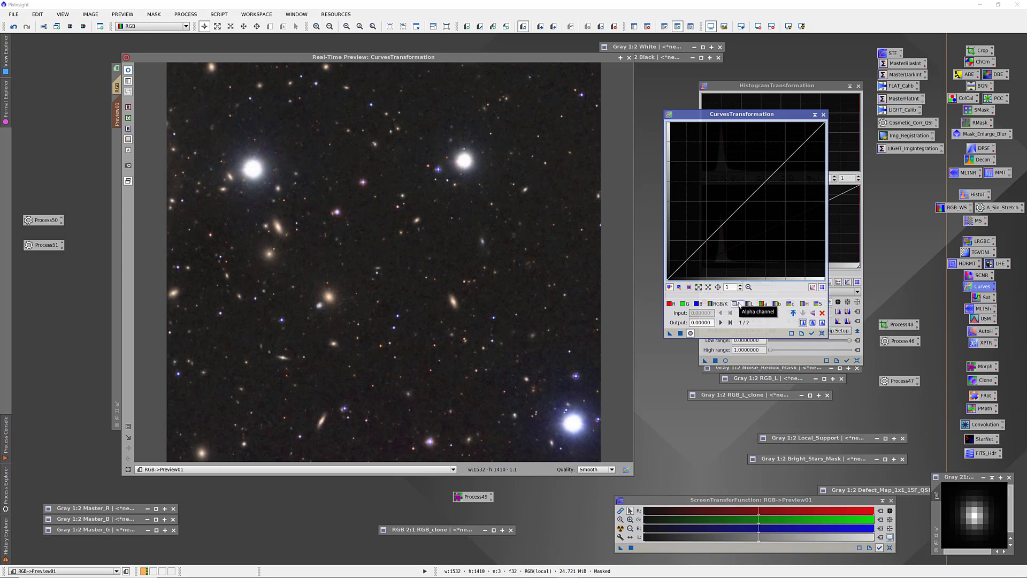
left_click_drag(750, 198, 690, 212)
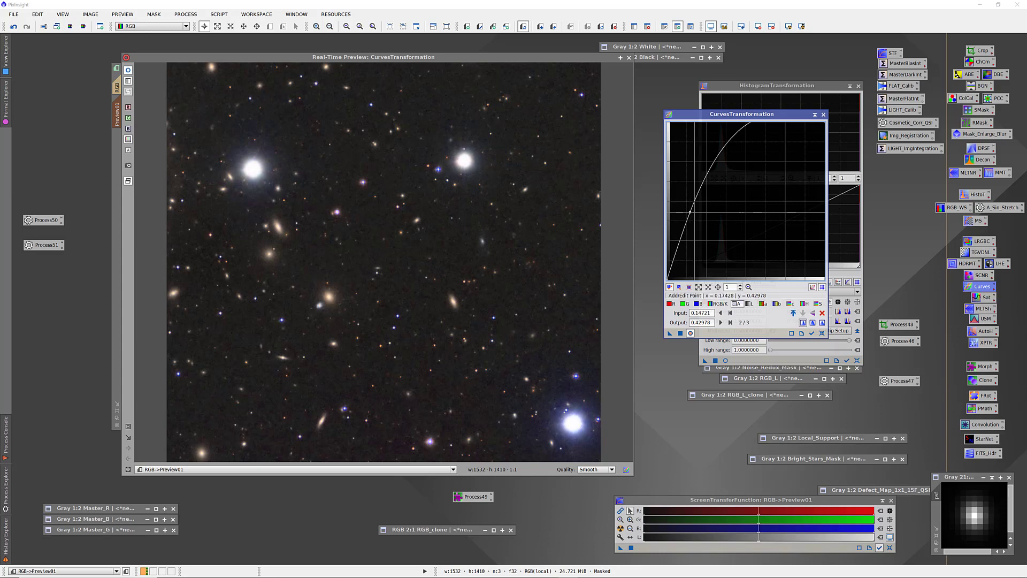
left_click(822, 333)
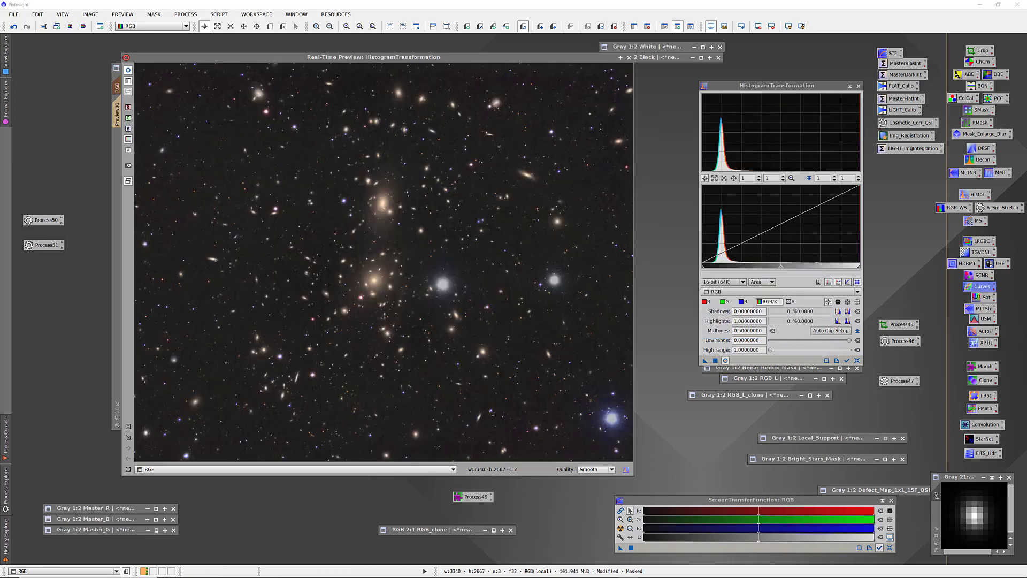
- Try lowering the RGB/K curve's white end point to output 0.75296 in a reset CurvesTransformation, with the real-time preview closed
double_click(980, 289)
left_click(822, 333)
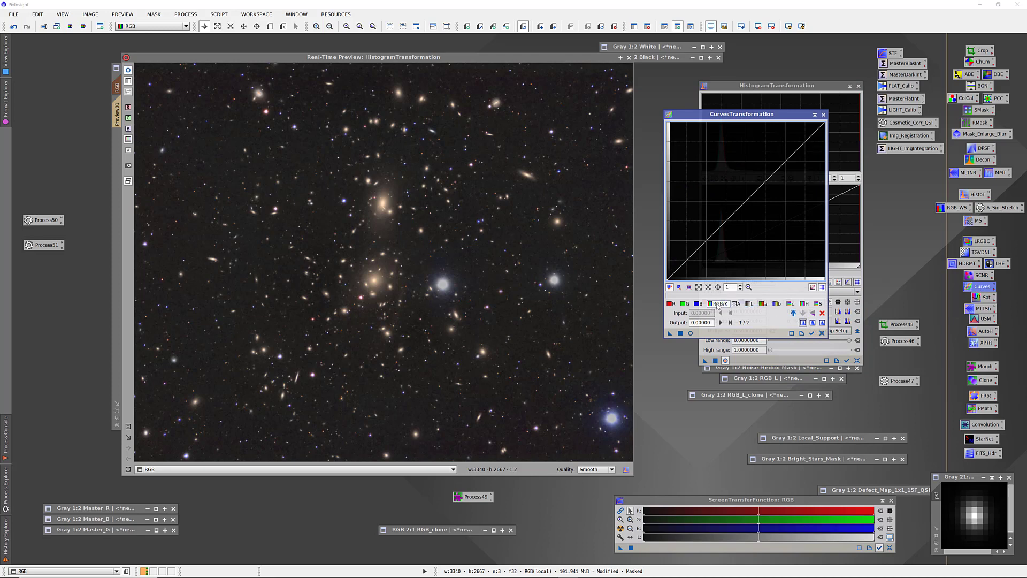
left_click(629, 58)
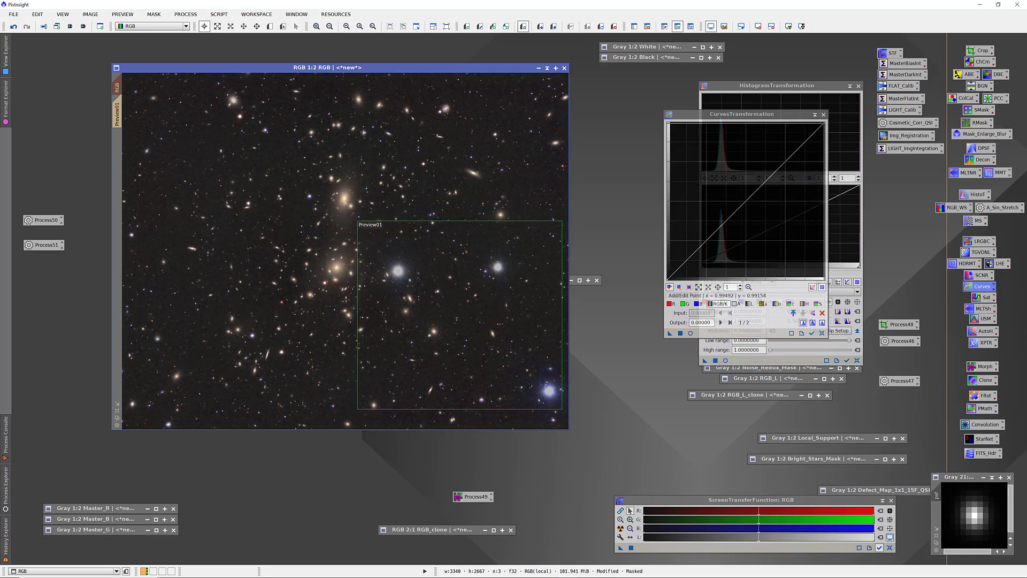
left_click_drag(823, 125, 823, 161)
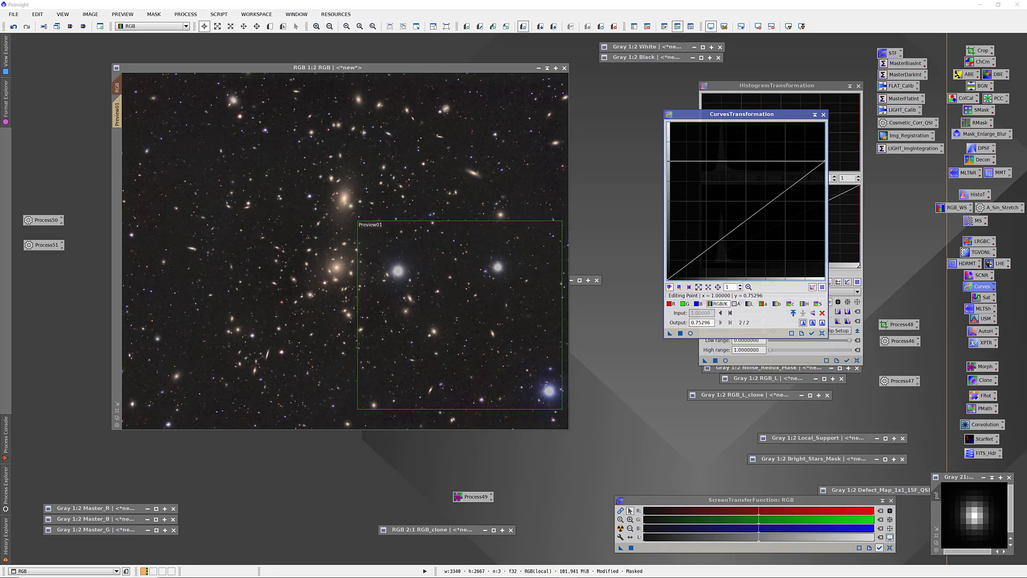
left_click_drag(823, 161, 823, 161)
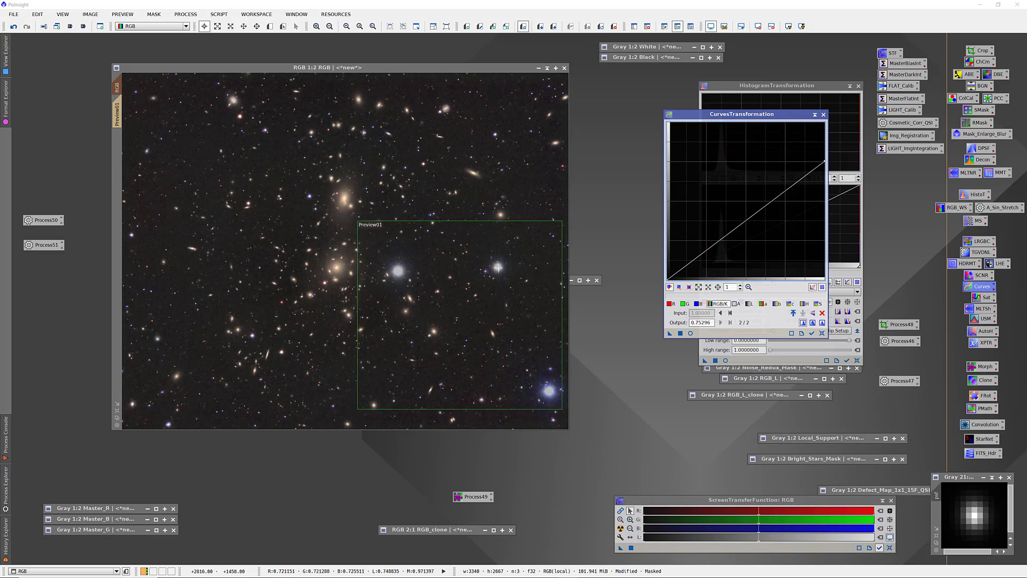
- Close CurvesTransformation and HistogramTransformation, and make the RGB image the active window
left_click(823, 115)
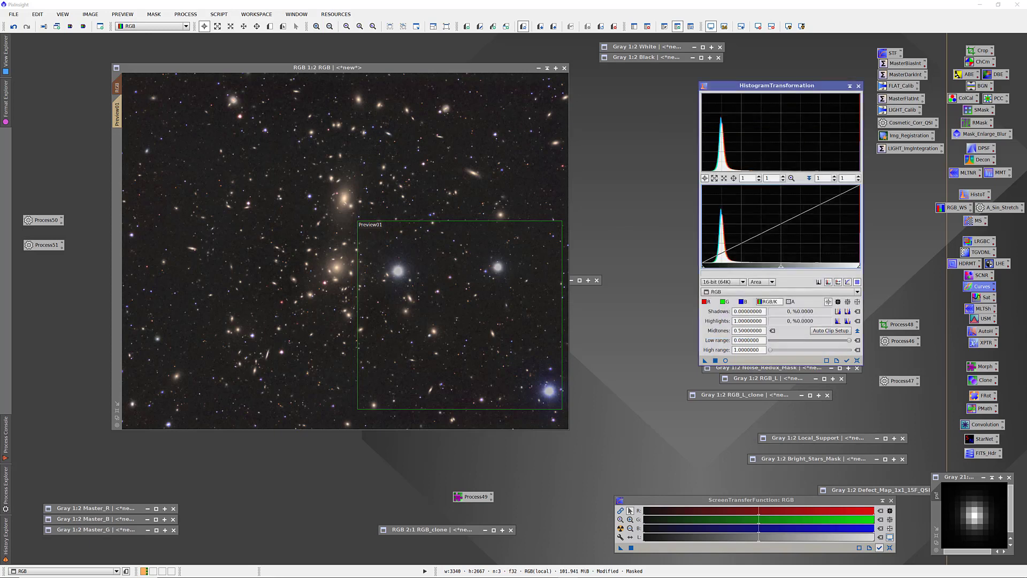
left_click(859, 86)
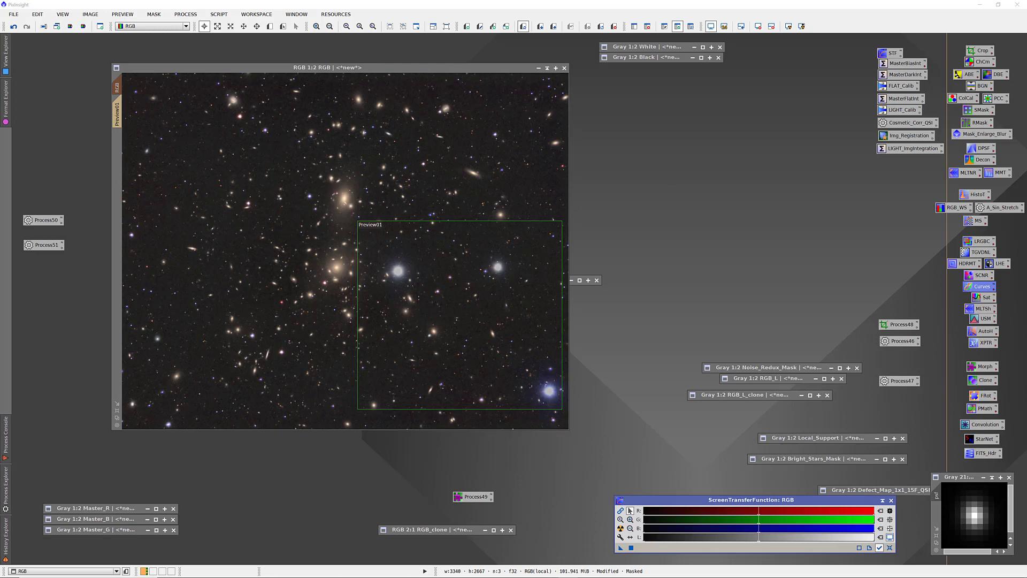
left_click(270, 69)
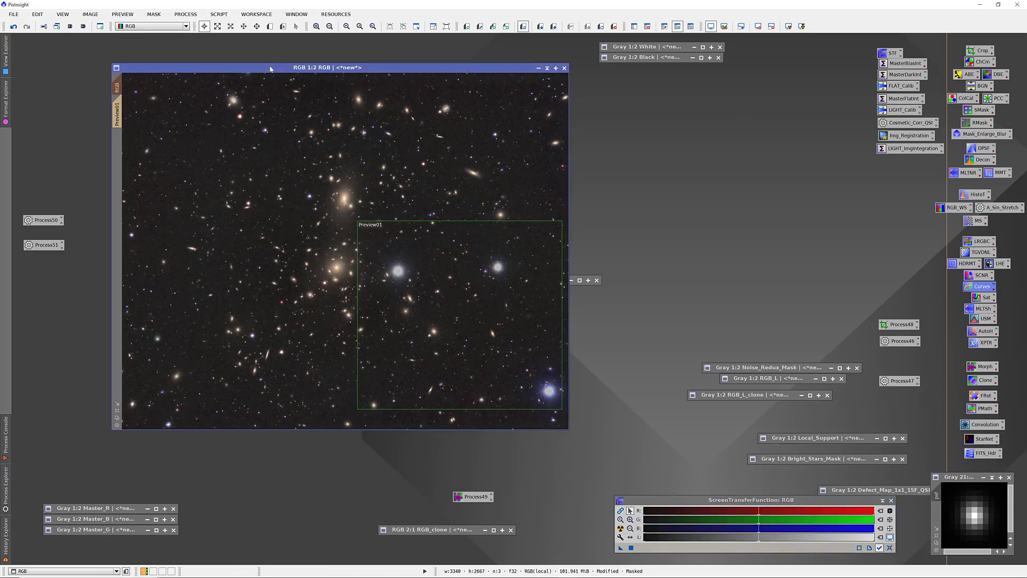